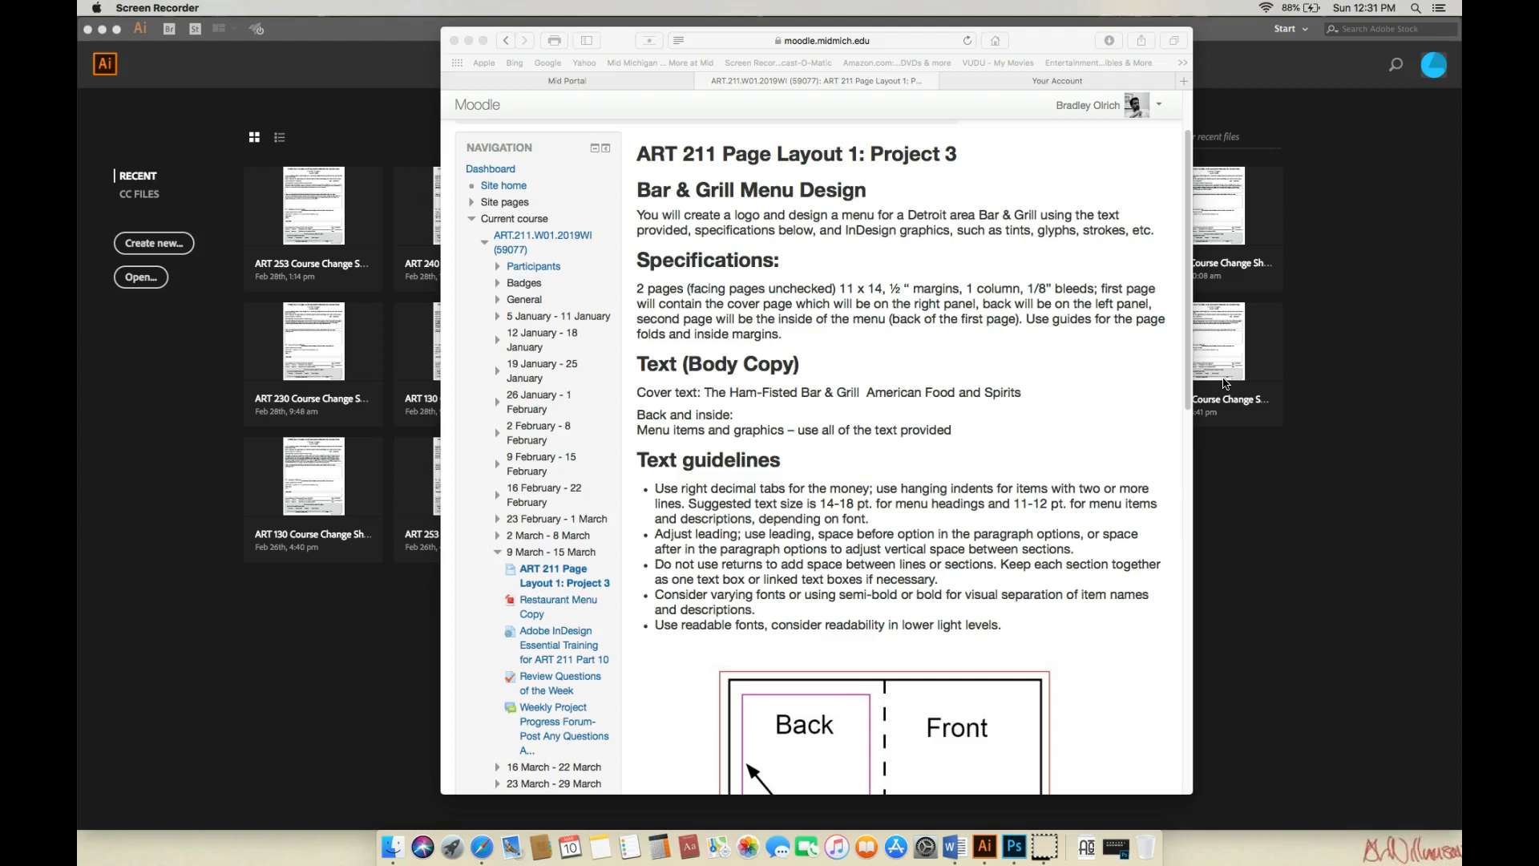
Minimize the browser window with the project brief and switch to Illustrator
{"action": "left_click", "coordinate": [1186, 362]}
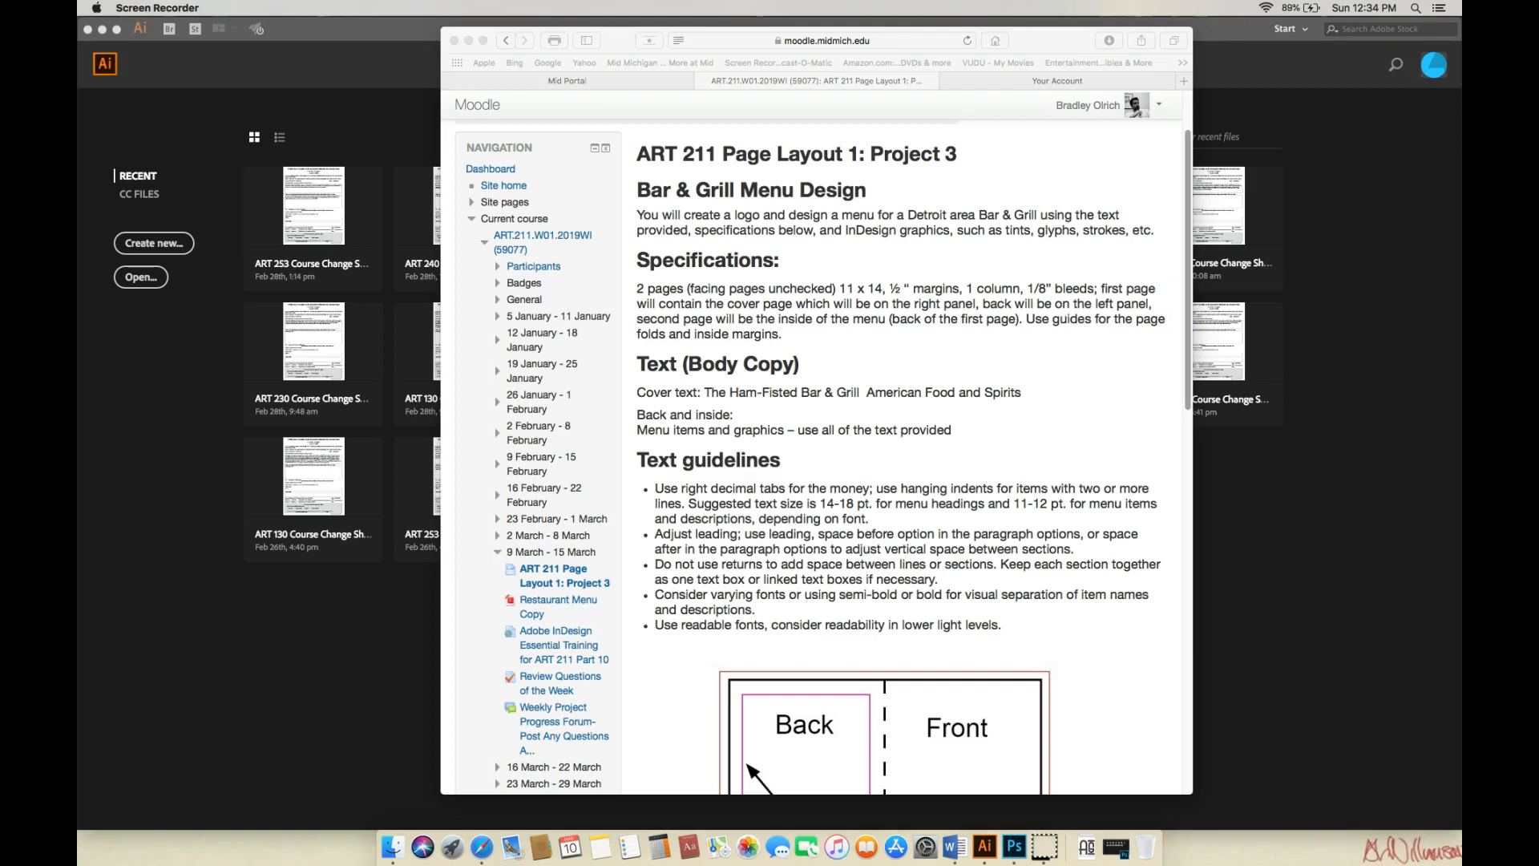
{"action": "left_click", "coordinate": [1056, 43]}
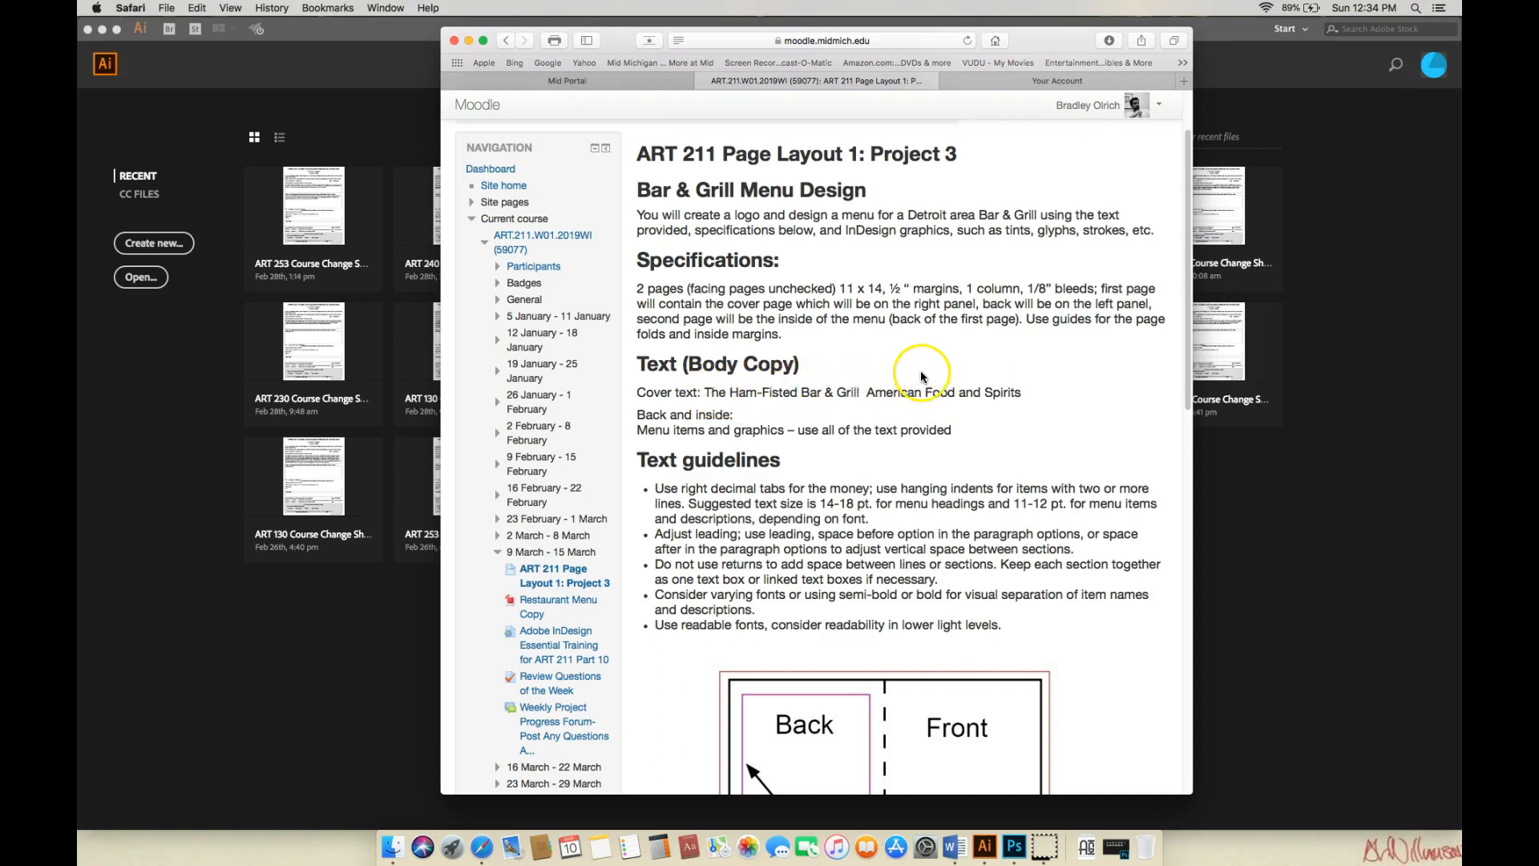
{"action": "left_click", "coordinate": [469, 40]}
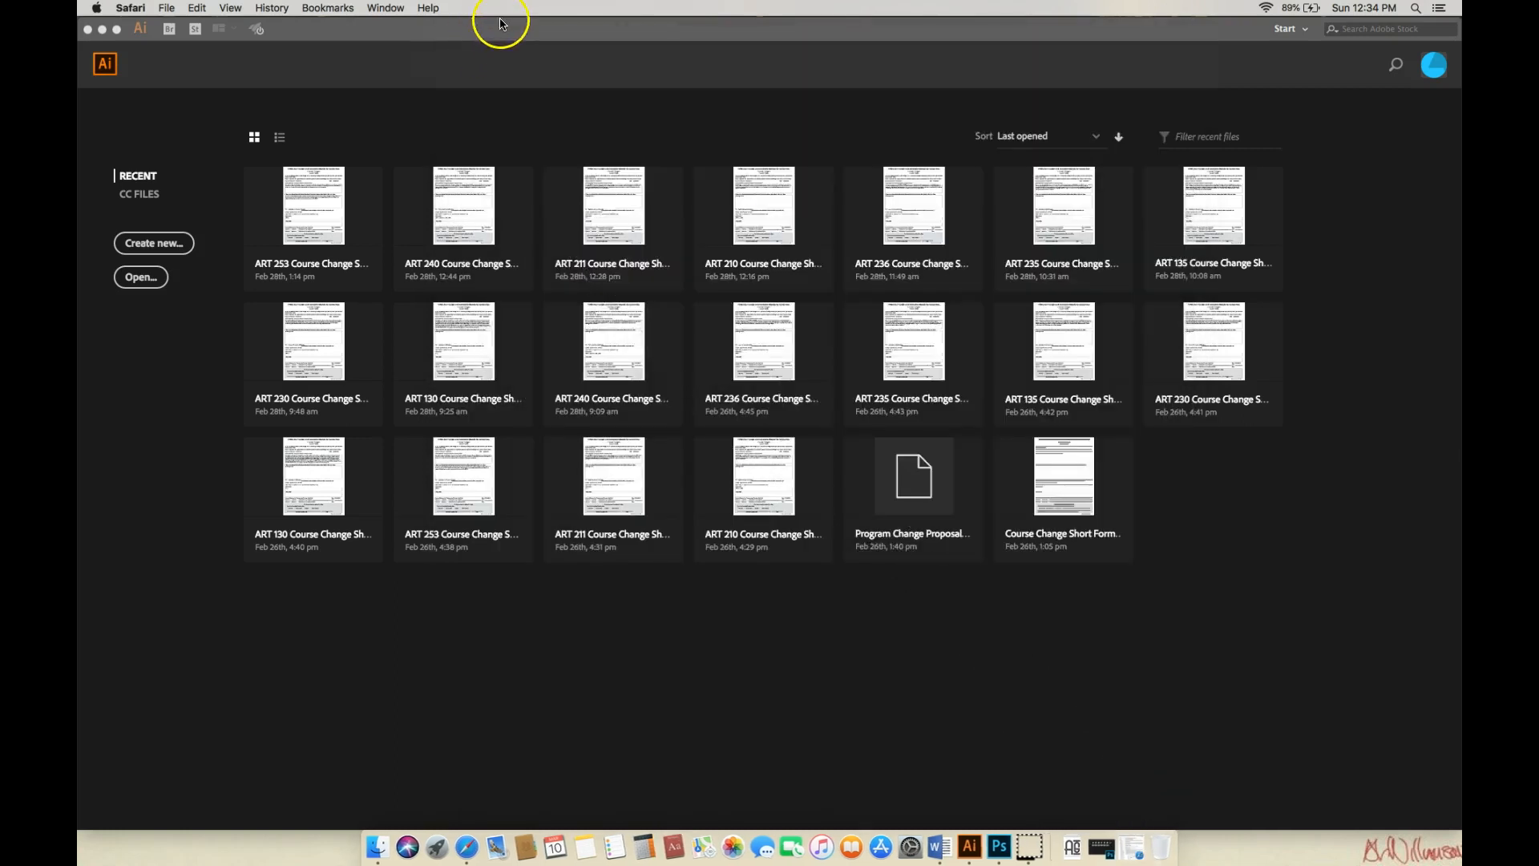
{"action": "left_click", "coordinate": [489, 28]}
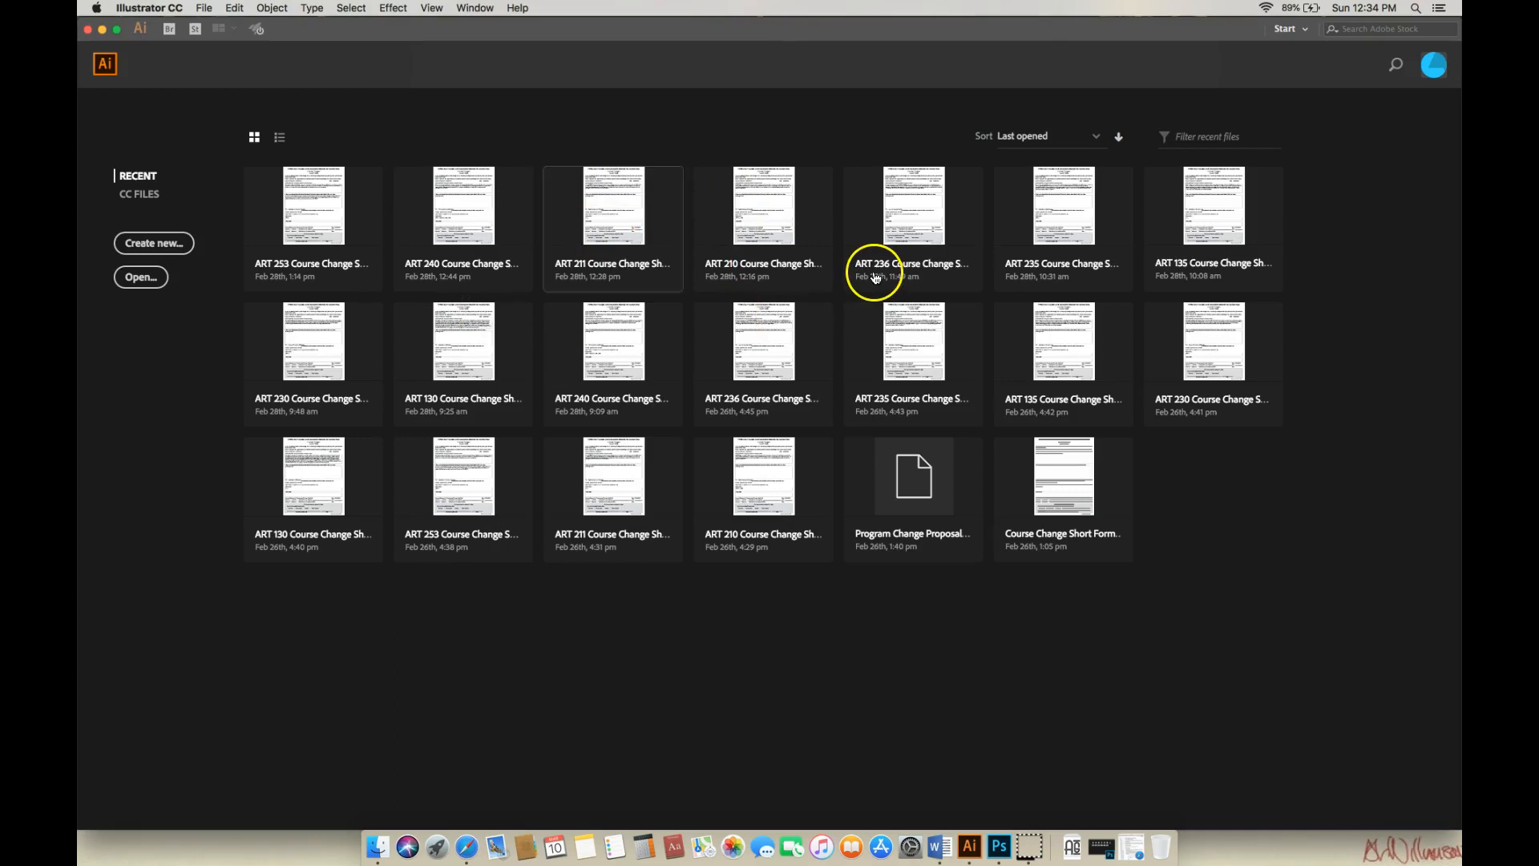
Create a landscape Letter print document, 11 x 8.5 in with units in inches, and collapse the floating Color panel
{"action": "left_click", "coordinate": [172, 242]}
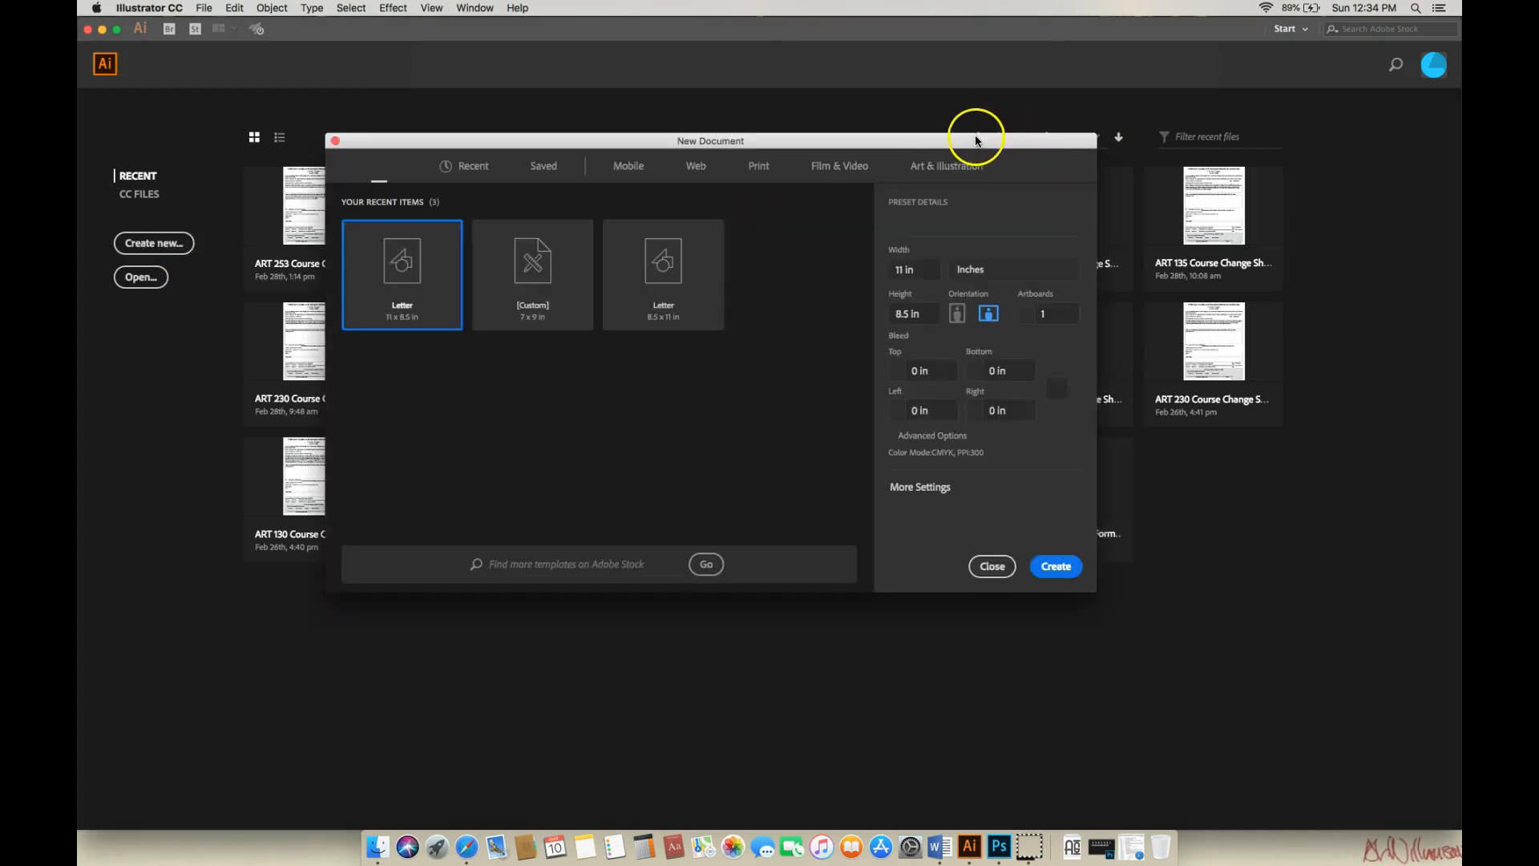
{"action": "left_click_drag", "start_coordinate": [975, 138], "coordinate": [1007, 120]}
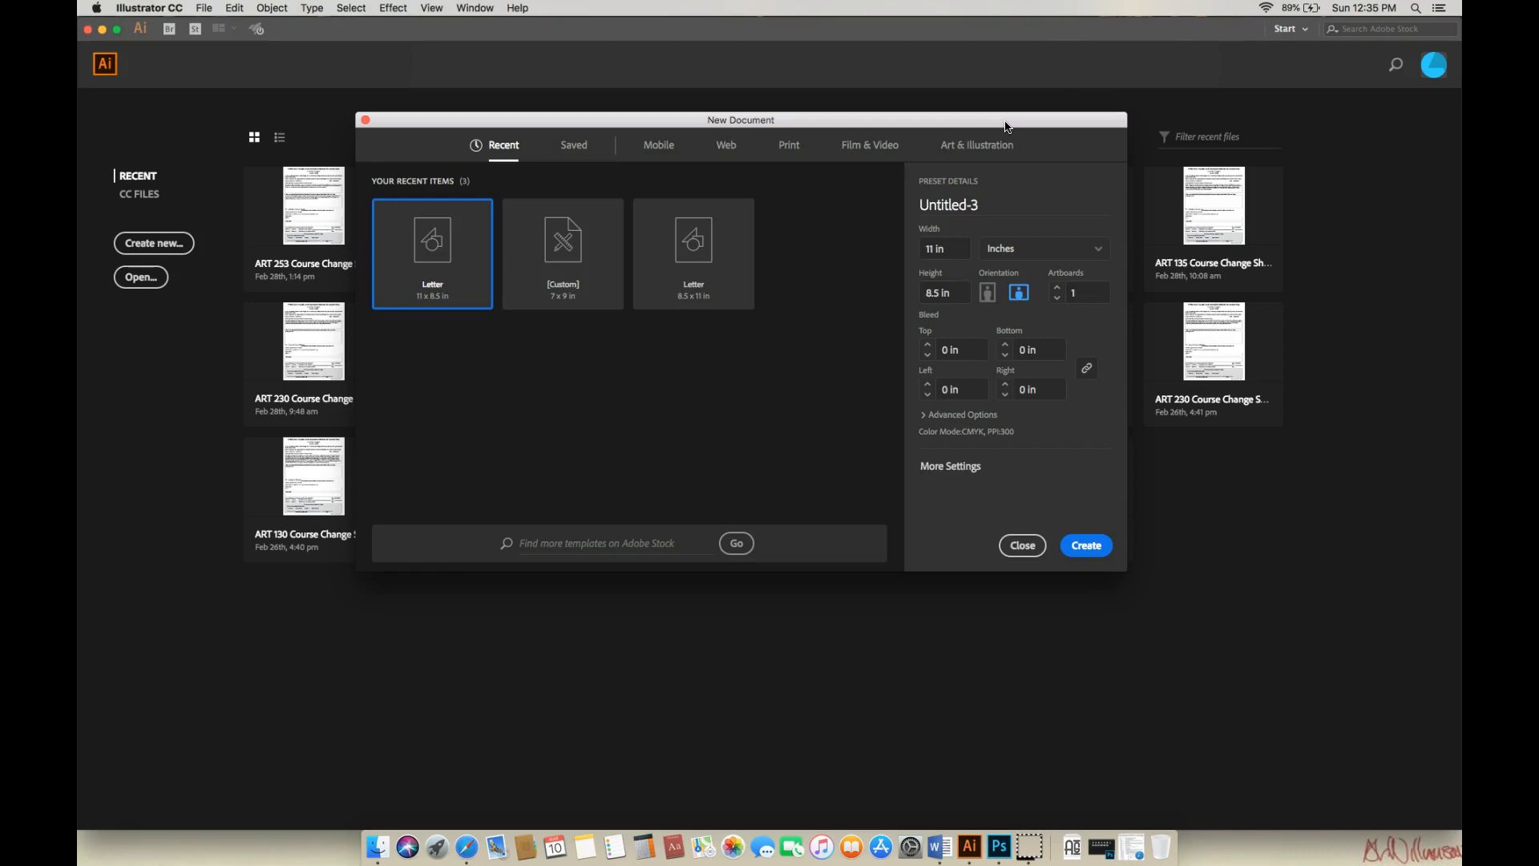
{"action": "left_click", "coordinate": [787, 153]}
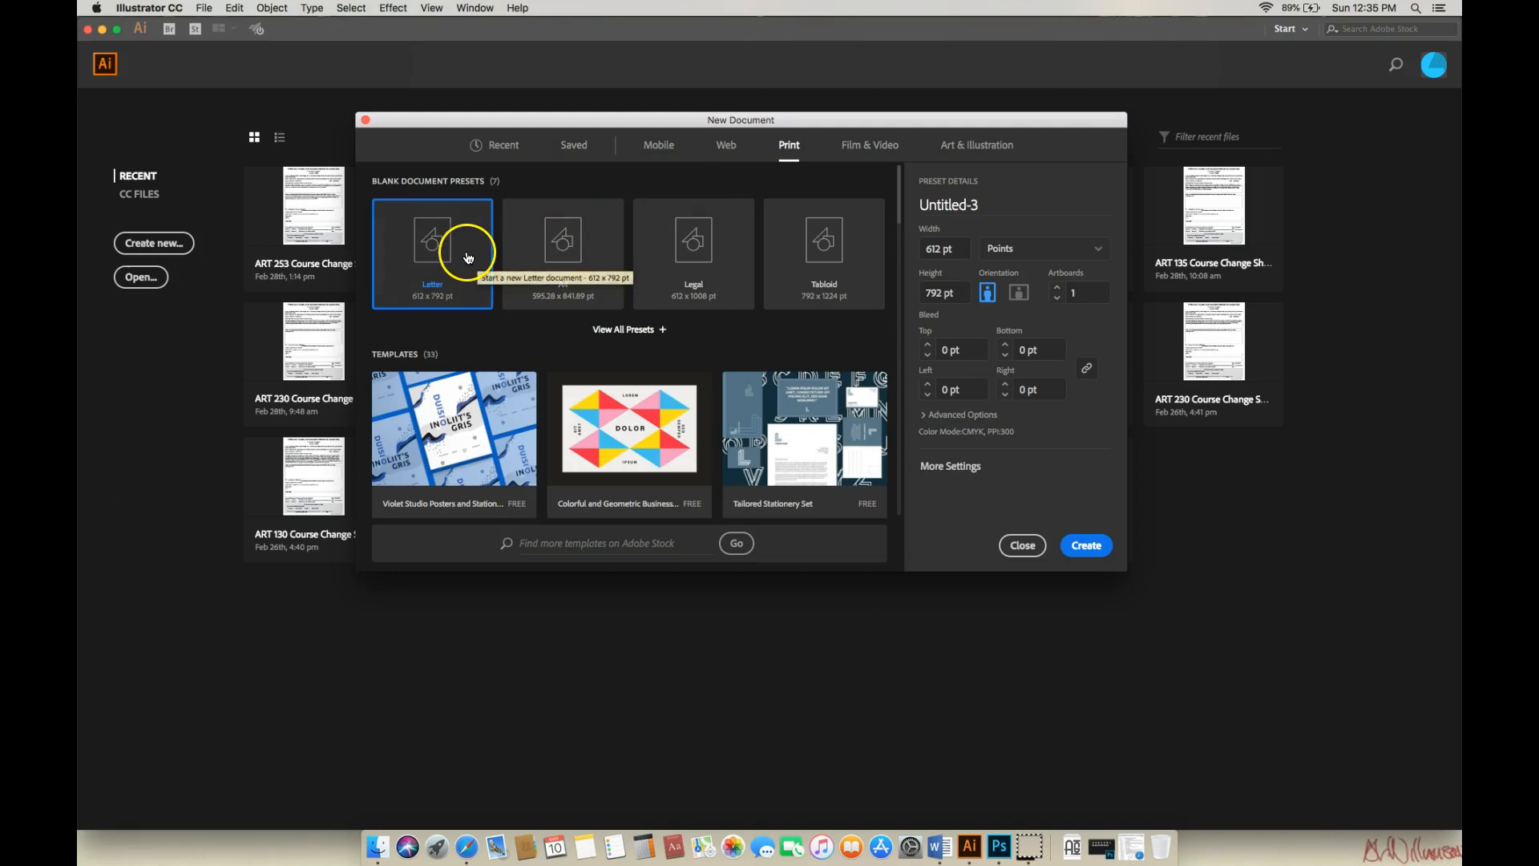
{"action": "left_click", "coordinate": [1099, 251]}
{"action": "left_click", "coordinate": [1012, 324]}
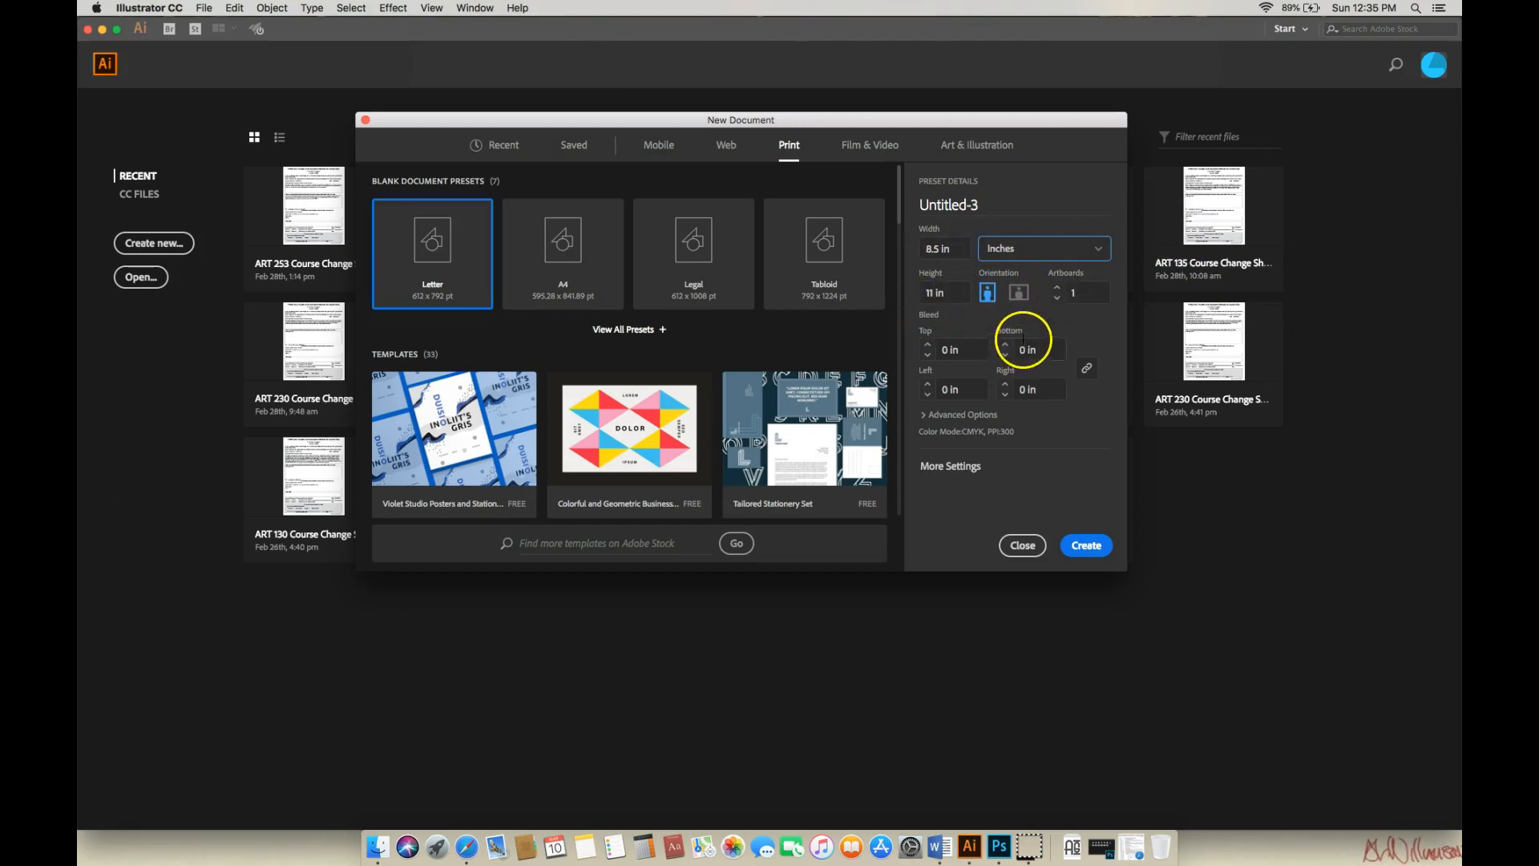
{"action": "left_click", "coordinate": [1020, 294]}
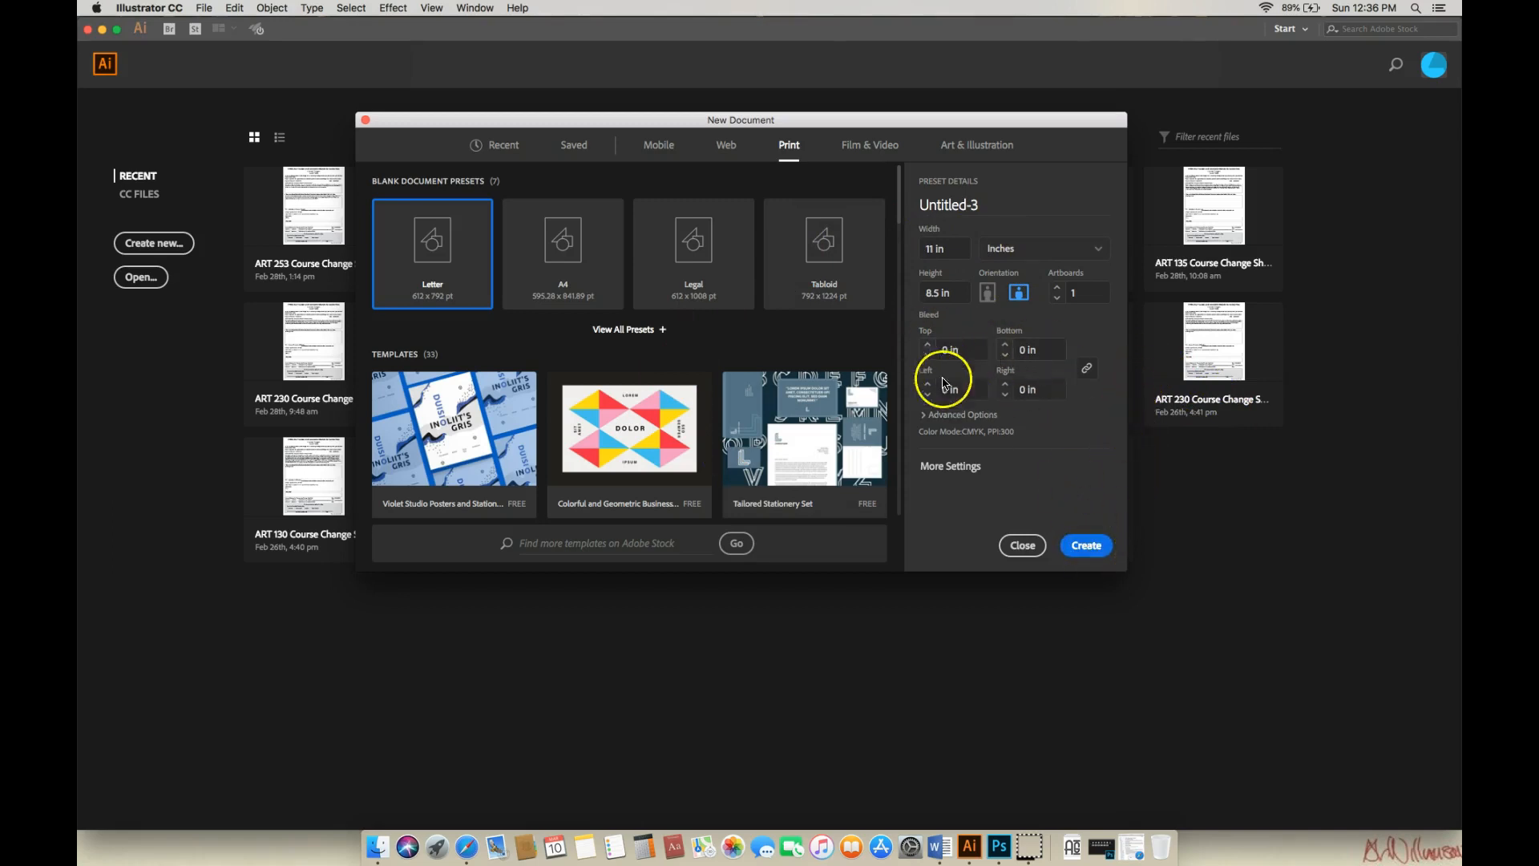
{"action": "left_click", "coordinate": [1090, 545]}
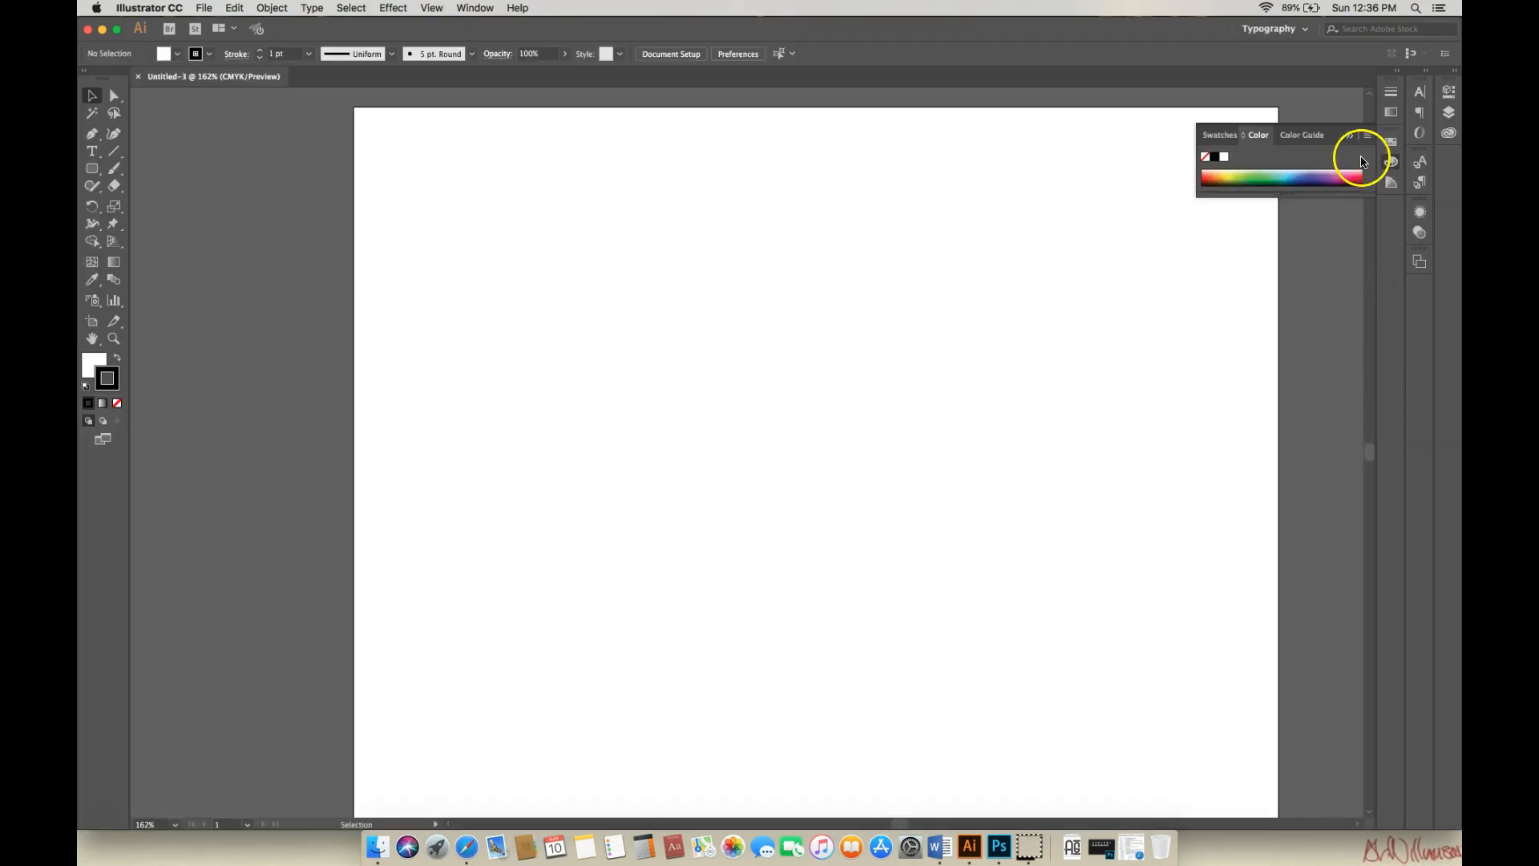
{"action": "left_click", "coordinate": [1349, 137]}
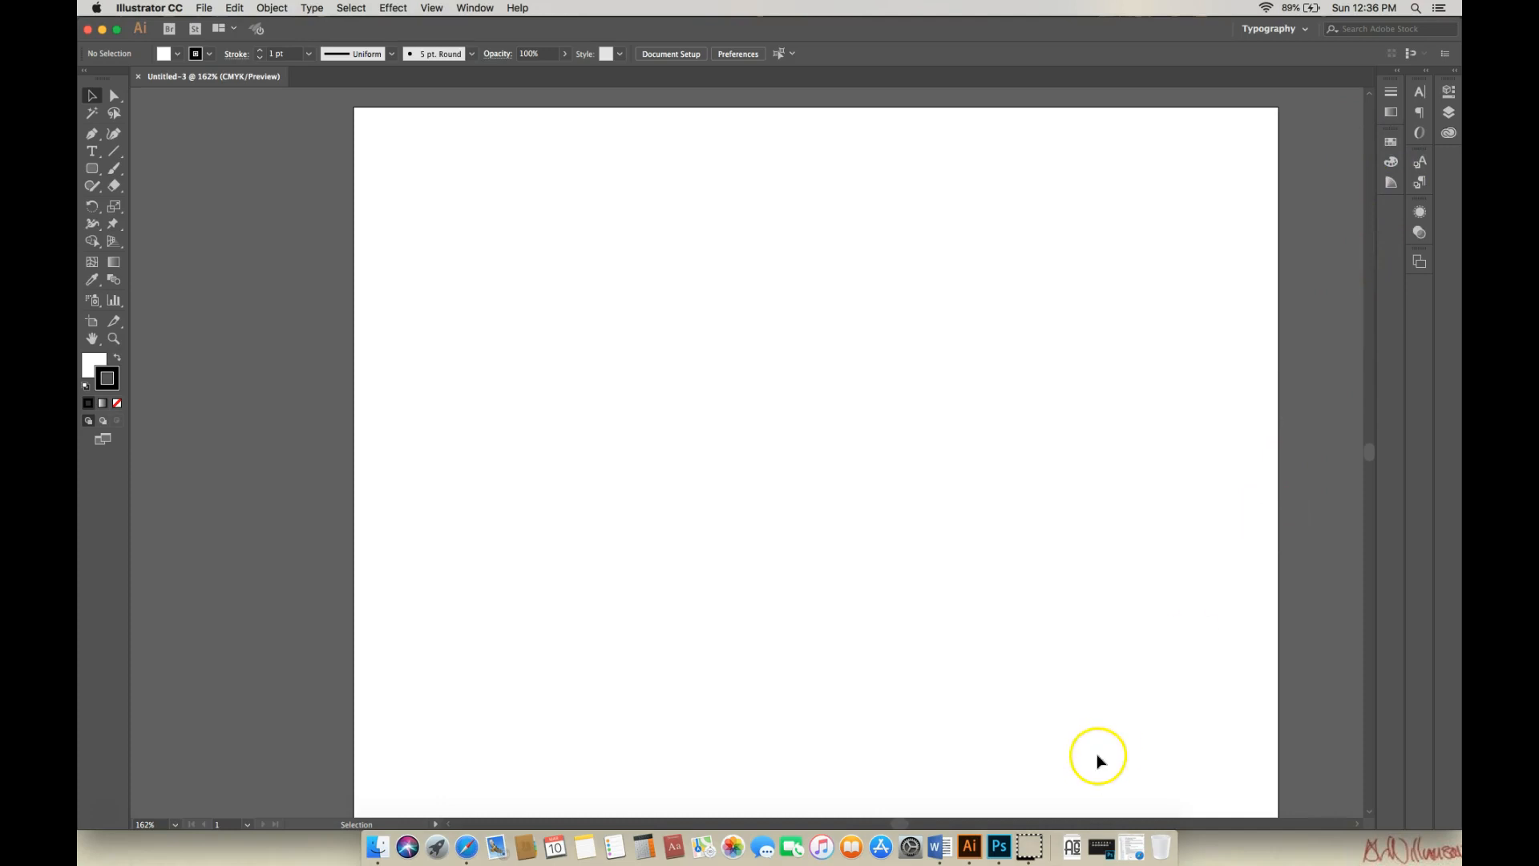
{"action": "left_click_drag", "start_coordinate": [899, 826], "coordinate": [904, 824]}
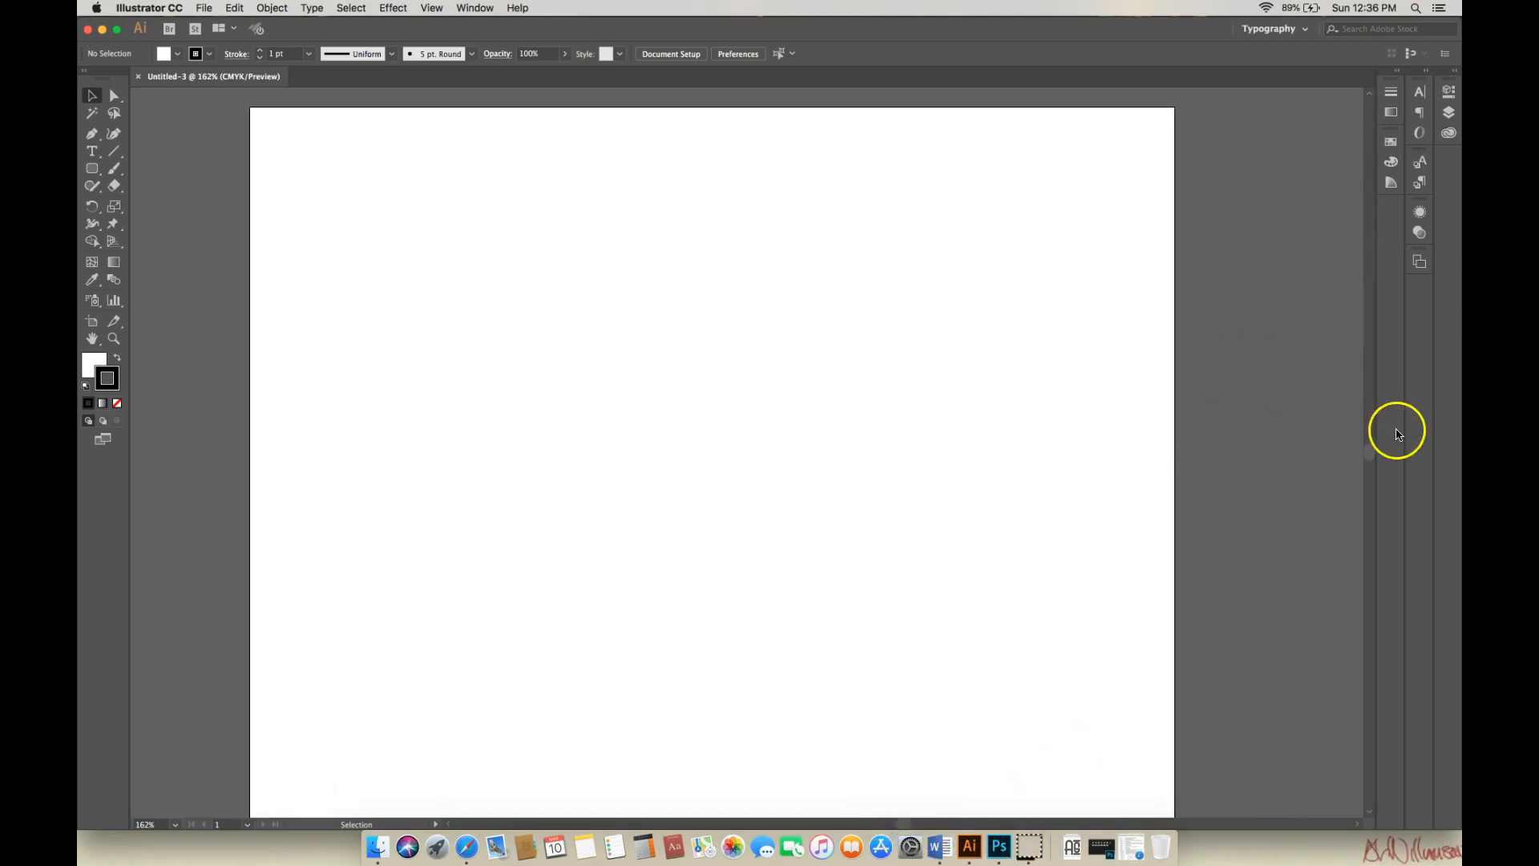
{"action": "left_click_drag", "start_coordinate": [1368, 450], "coordinate": [1371, 455]}
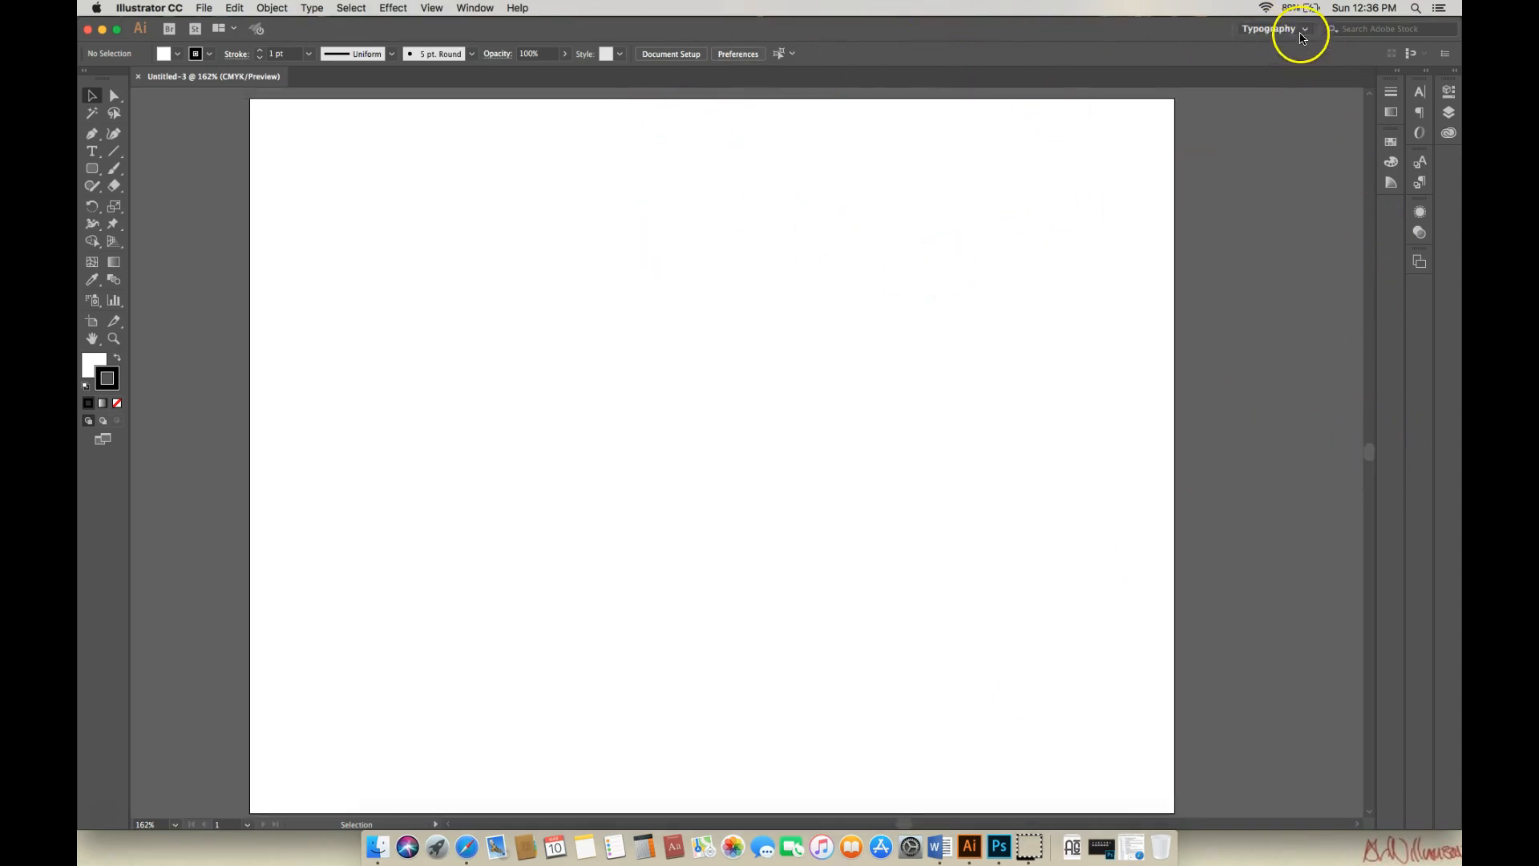
Try the Essentials workspace, look at its Layers and Libraries panels, and return to the Typography workspace
{"action": "left_click", "coordinate": [1306, 34]}
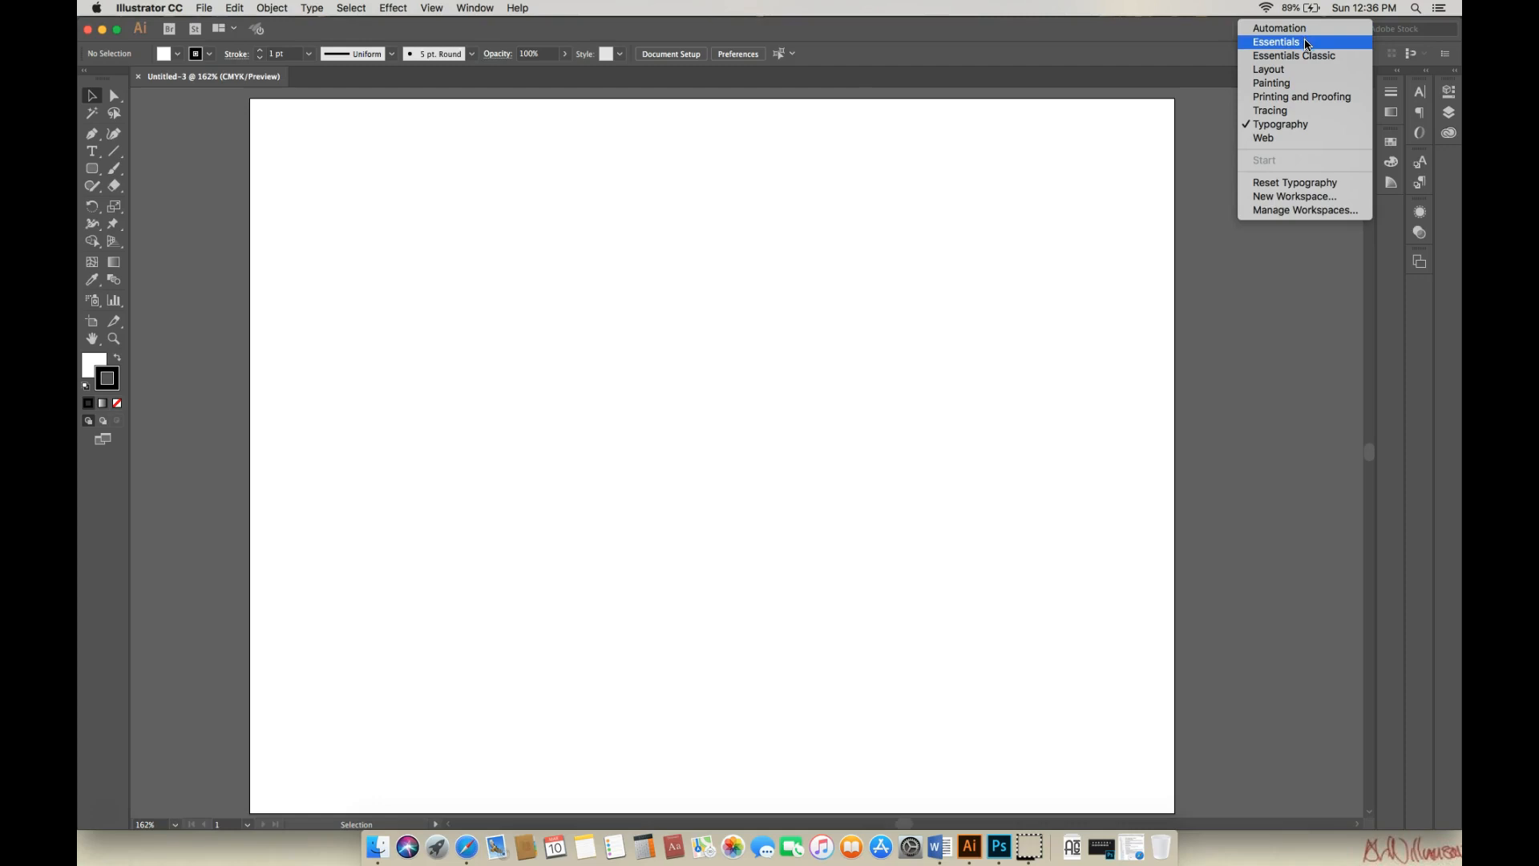
{"action": "left_click", "coordinate": [1304, 42]}
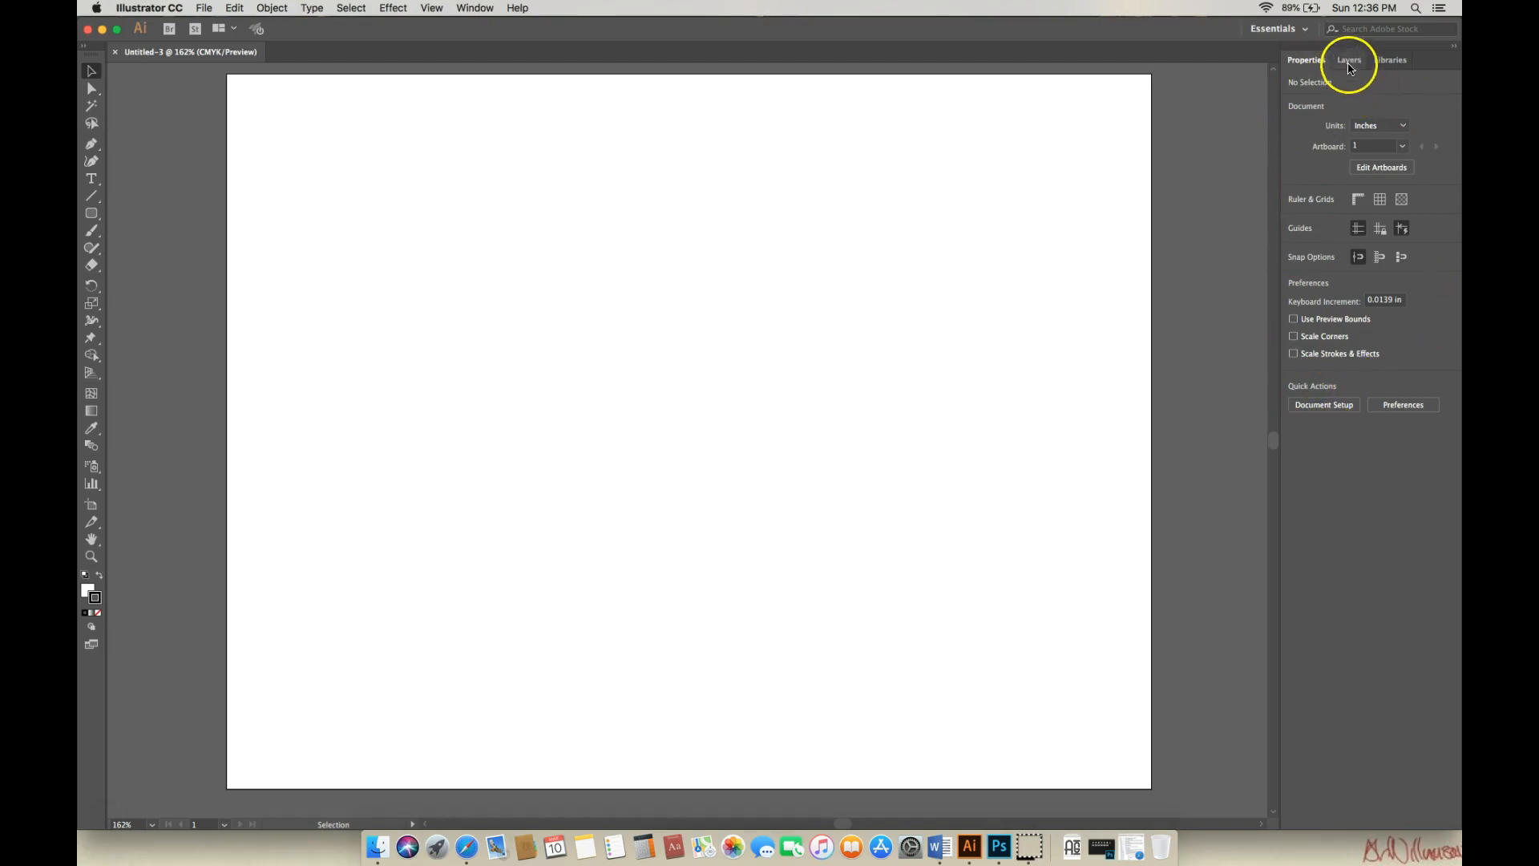
{"action": "left_click", "coordinate": [1349, 60]}
{"action": "left_click", "coordinate": [1395, 64]}
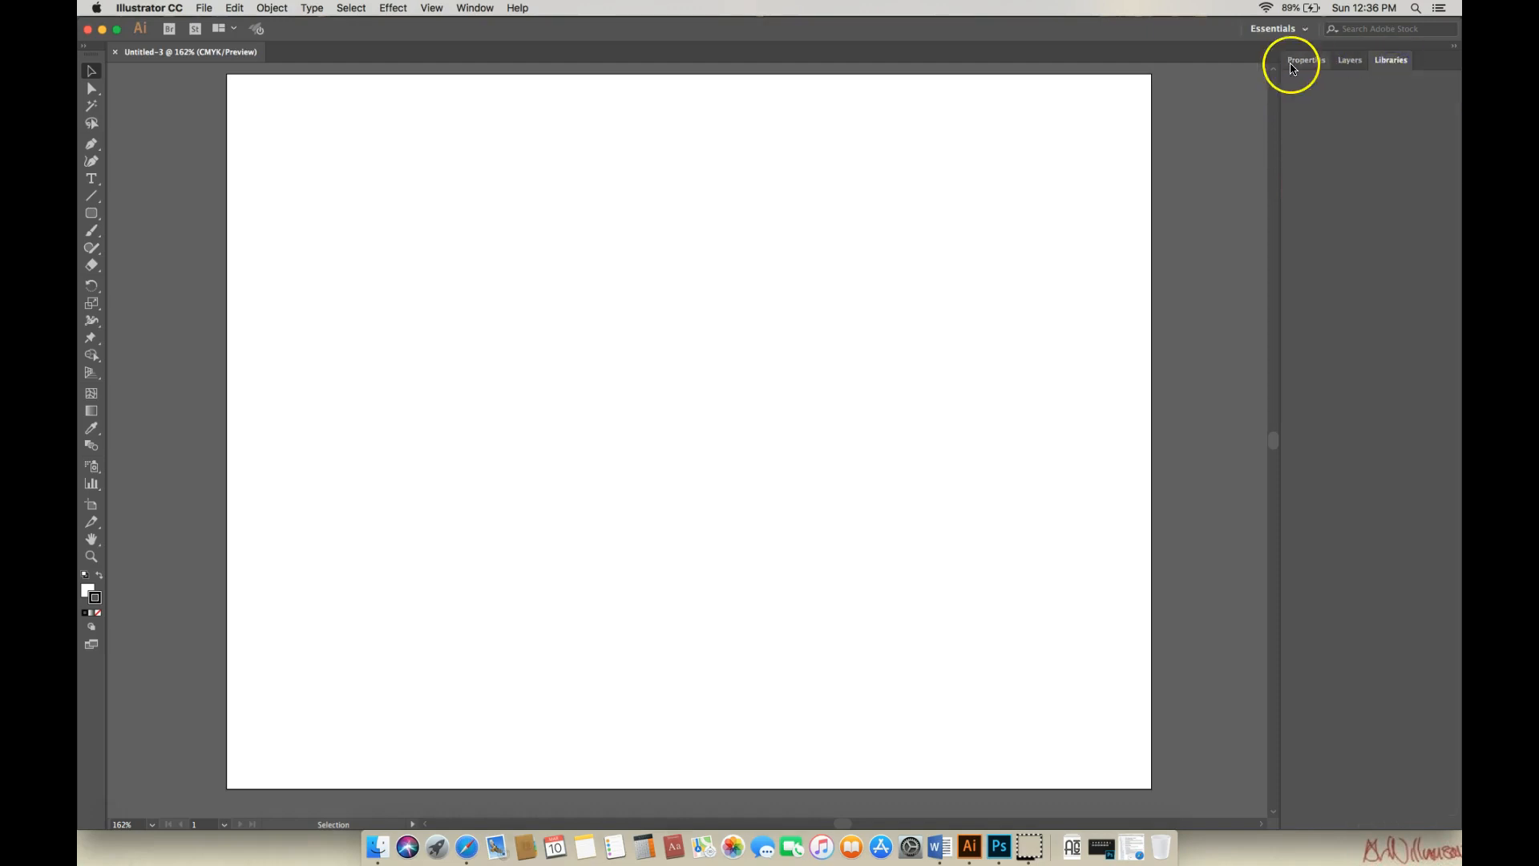
{"action": "left_click", "coordinate": [1305, 30]}
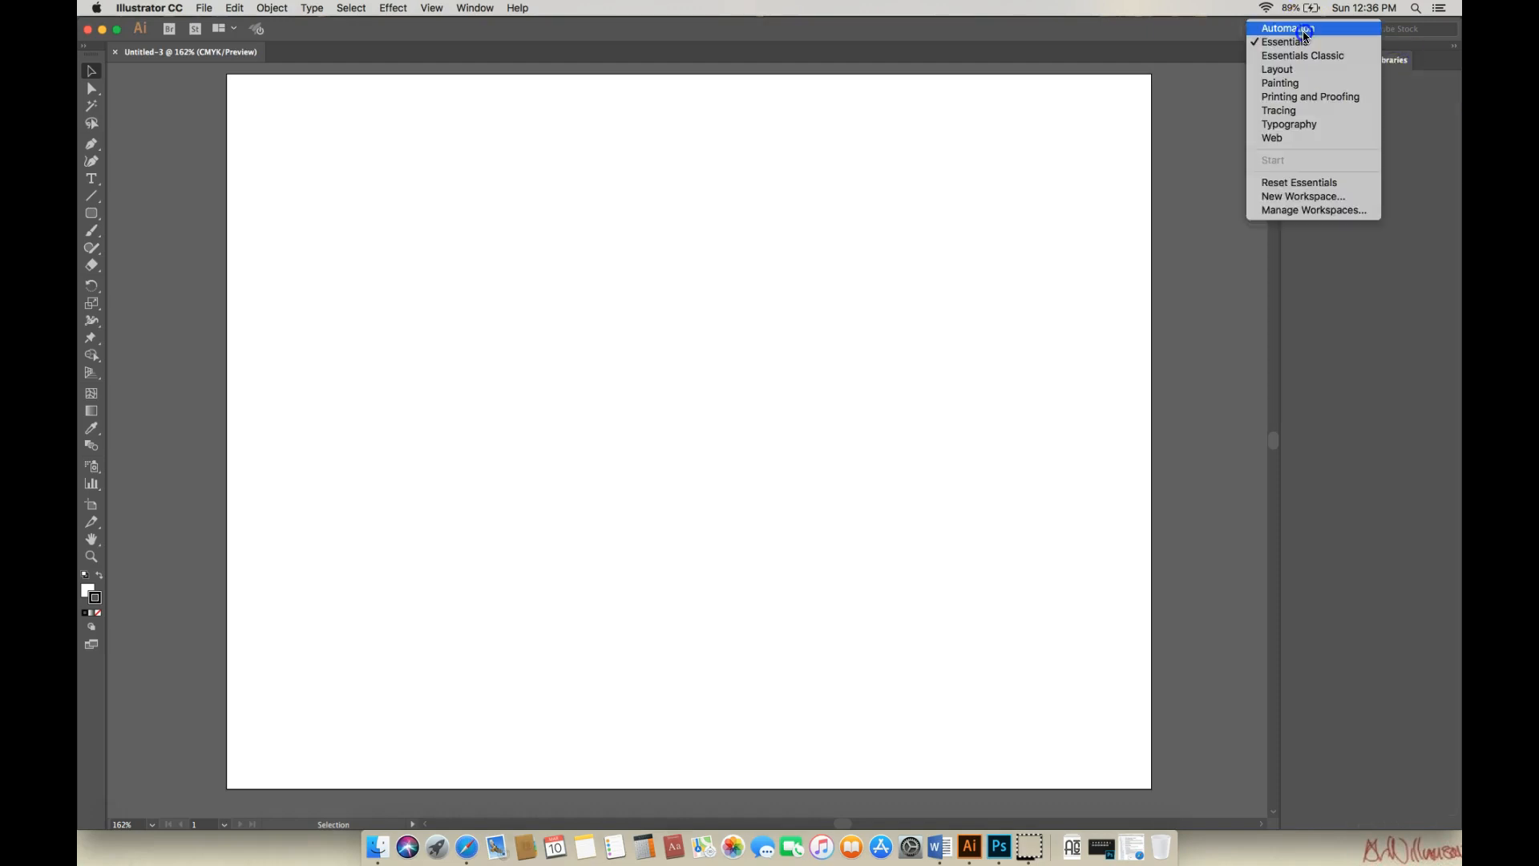
{"action": "left_click", "coordinate": [1297, 124]}
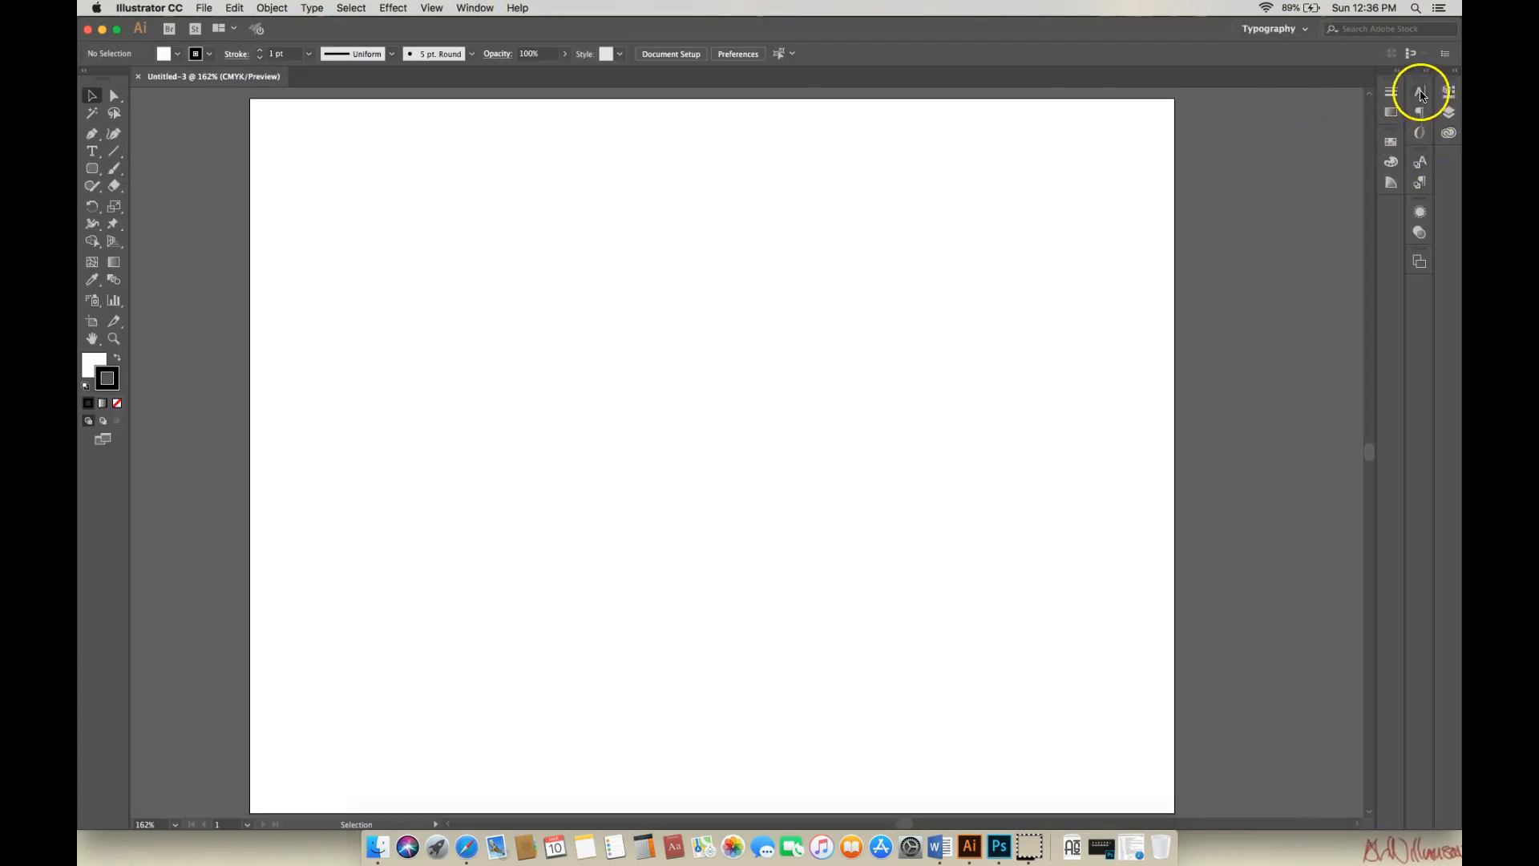
Expand the panel dock holding Stroke and Color, show the Swatches panel, and leave the Character dock collapsed
{"action": "left_click", "coordinate": [1397, 78]}
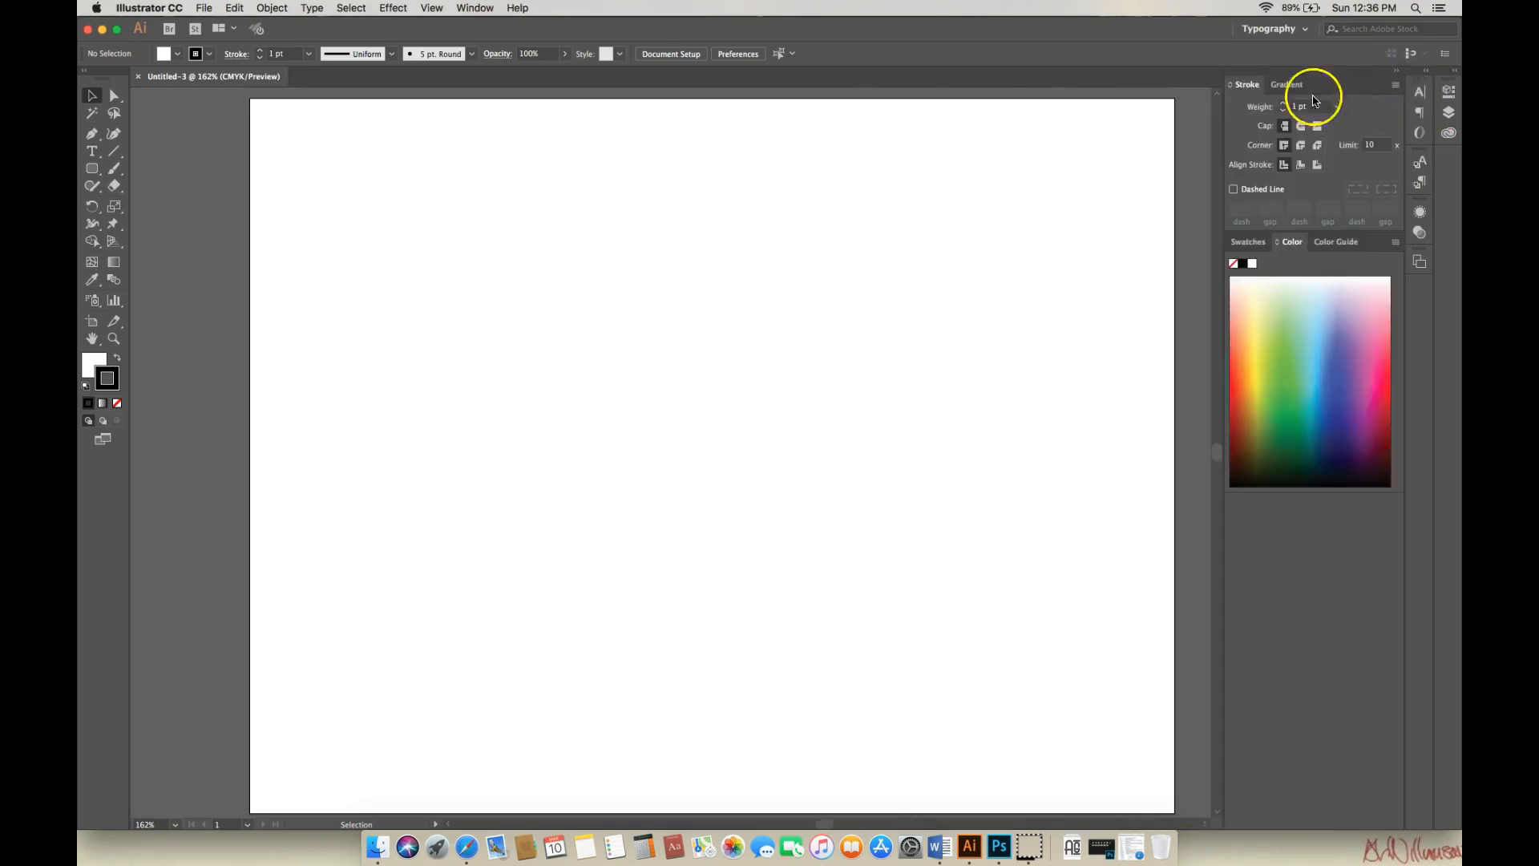
{"action": "left_click", "coordinate": [1427, 77]}
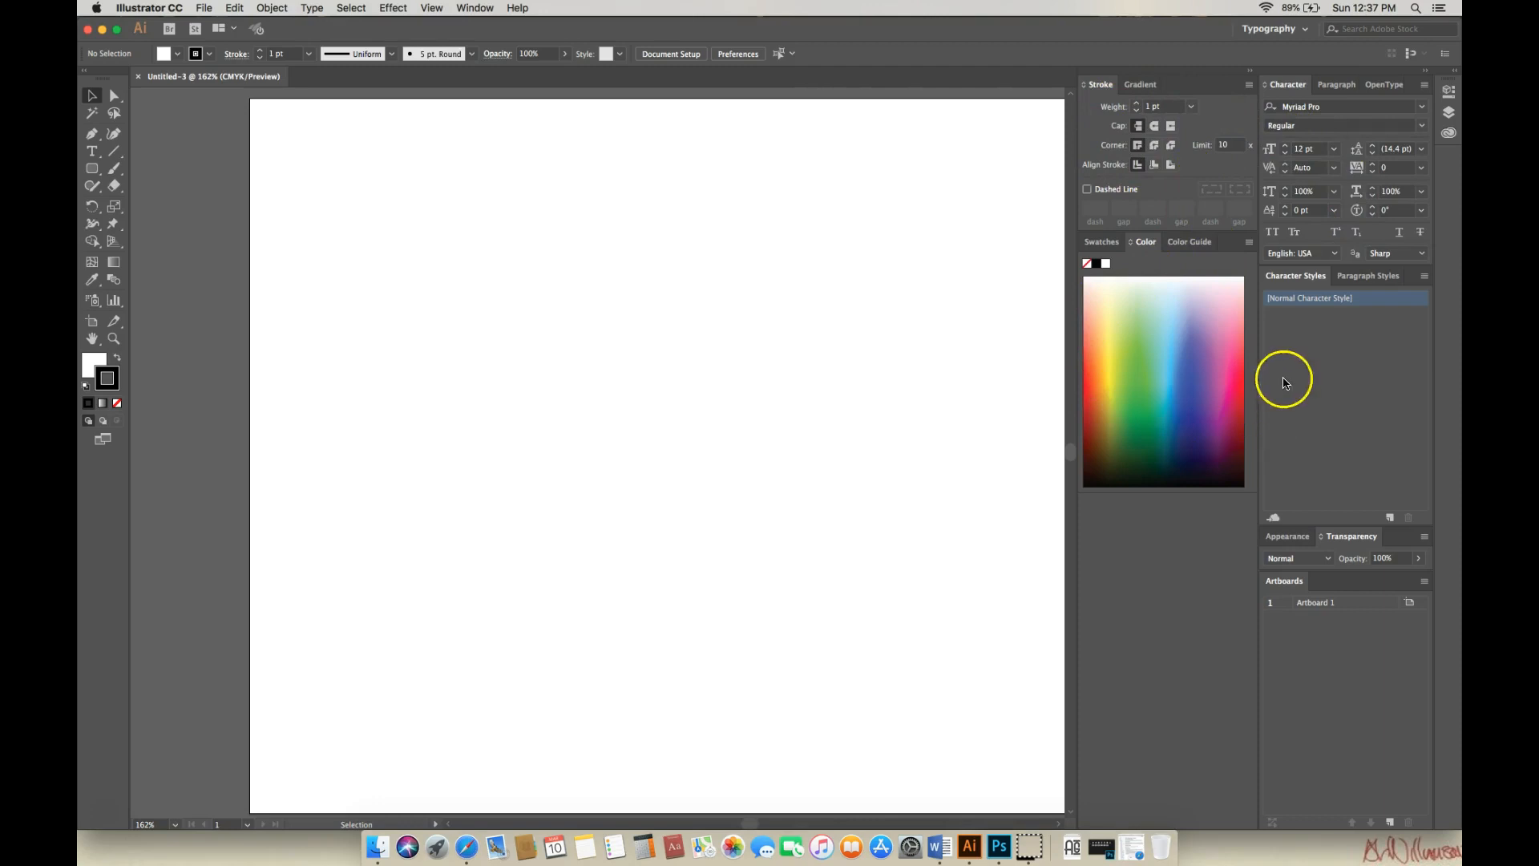
{"action": "left_click", "coordinate": [1100, 242]}
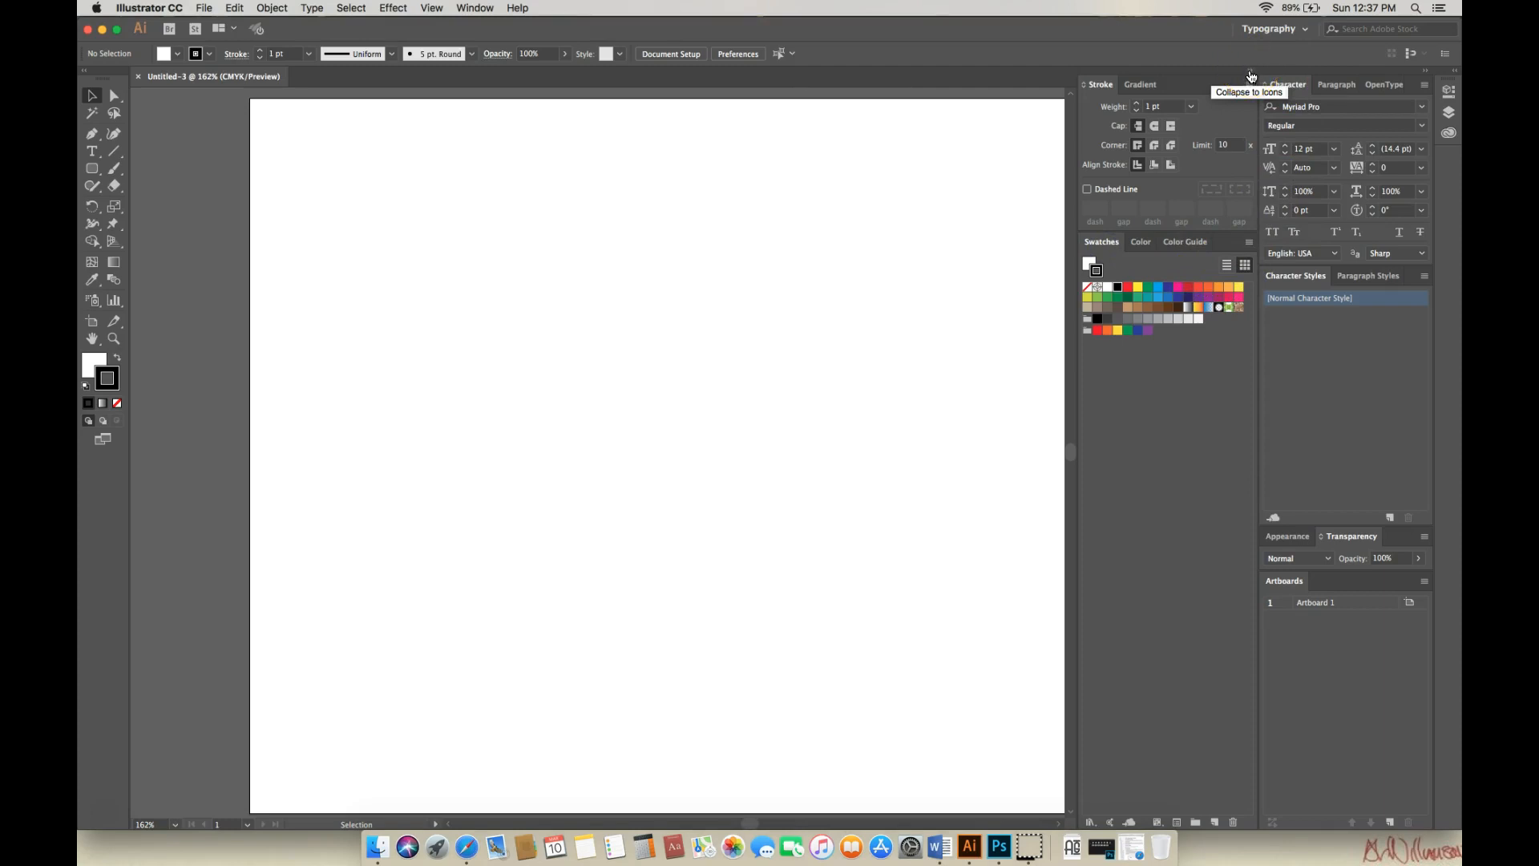
{"action": "left_click", "coordinate": [1426, 75]}
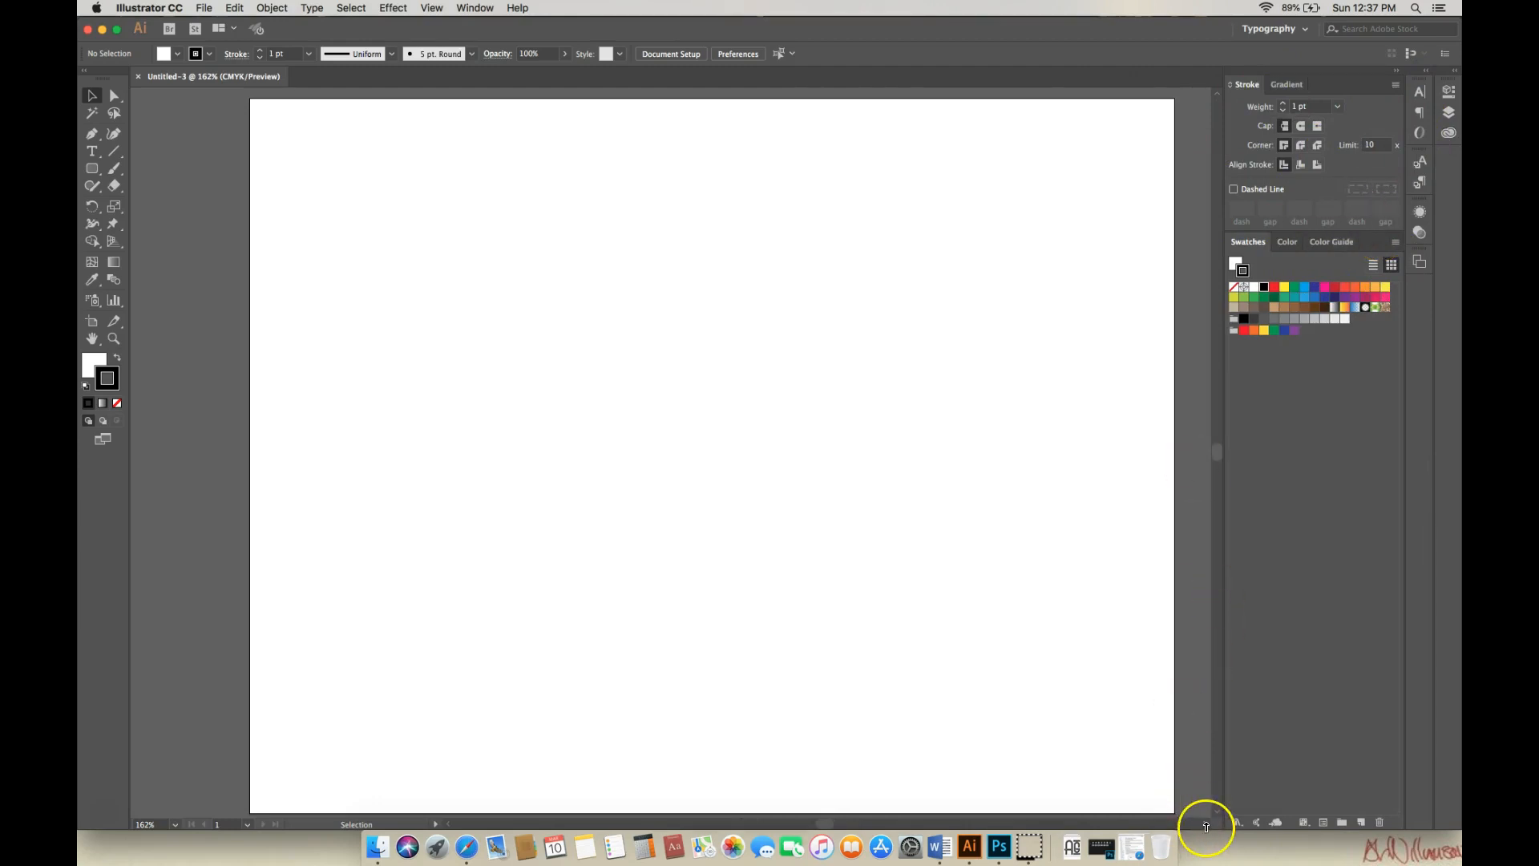
{"action": "left_click", "coordinate": [1206, 825]}
{"action": "left_click", "coordinate": [1206, 826]}
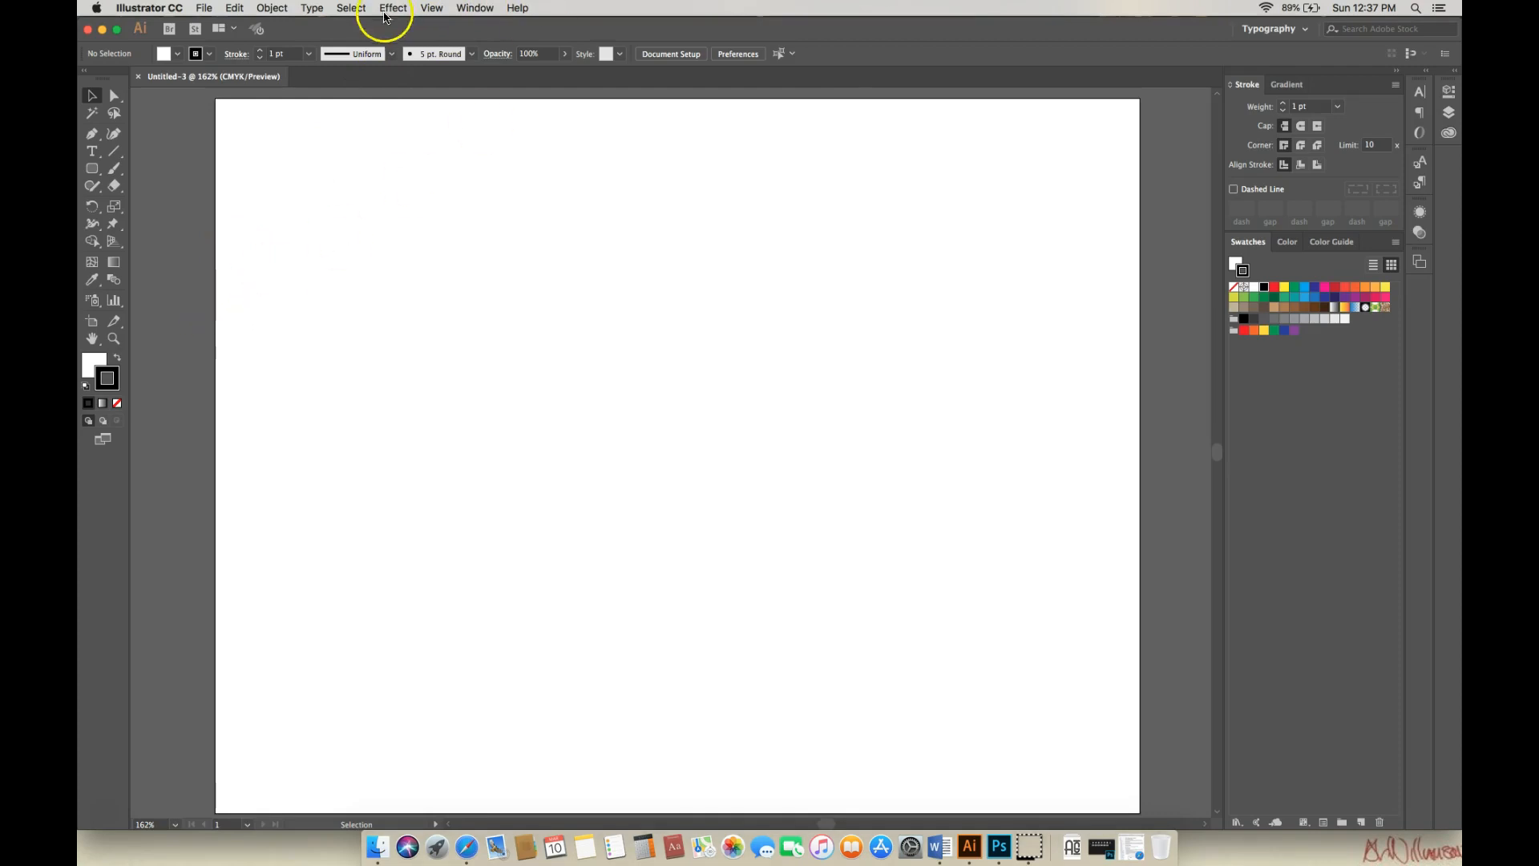
Show the rulers around the artboard
{"action": "left_click", "coordinate": [437, 9]}
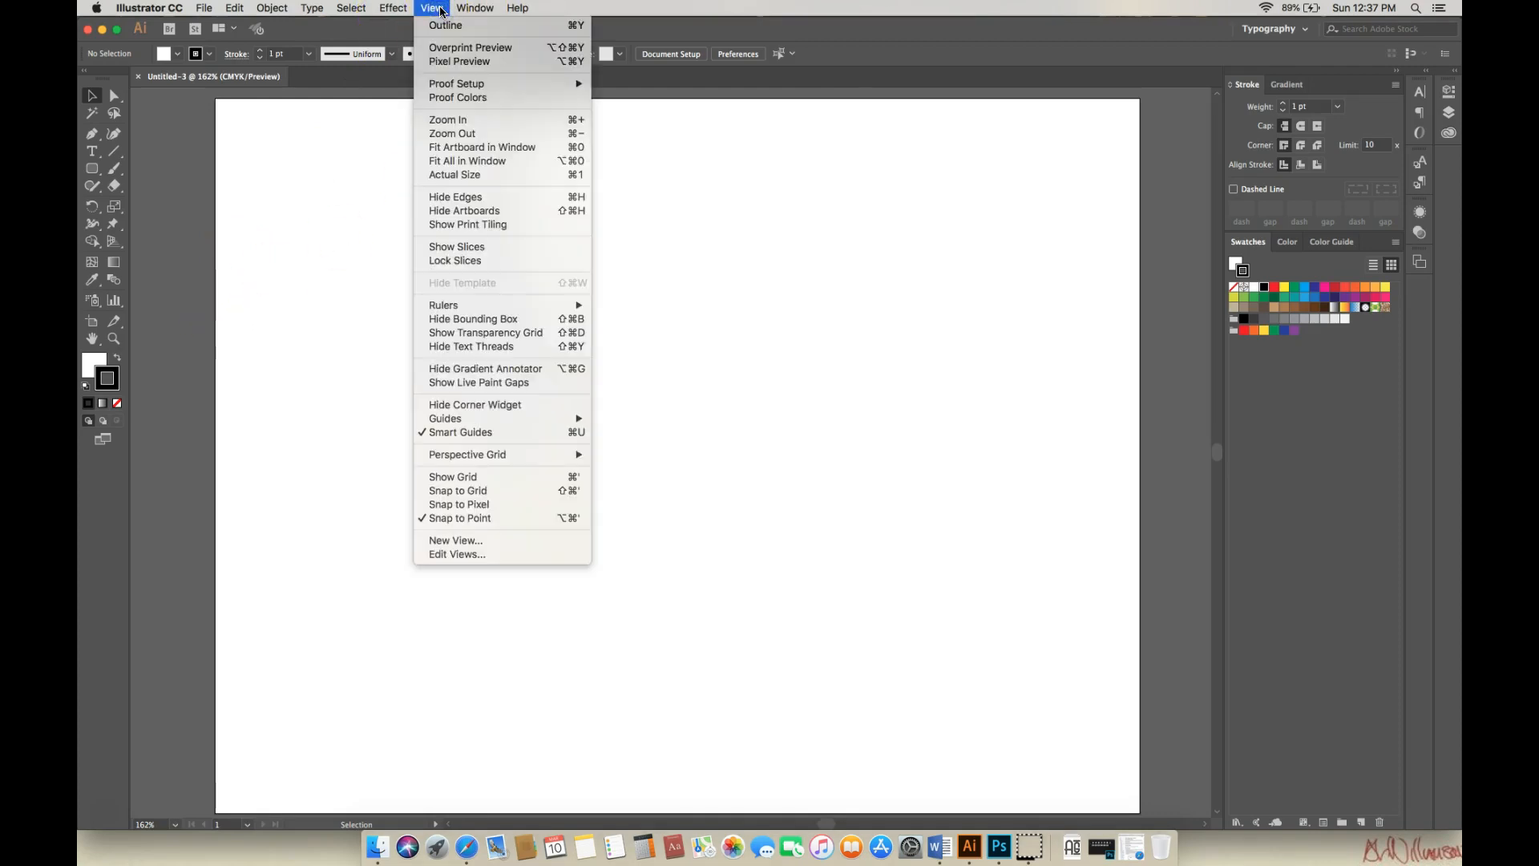
{"action": "mouse_move", "coordinate": [532, 305]}
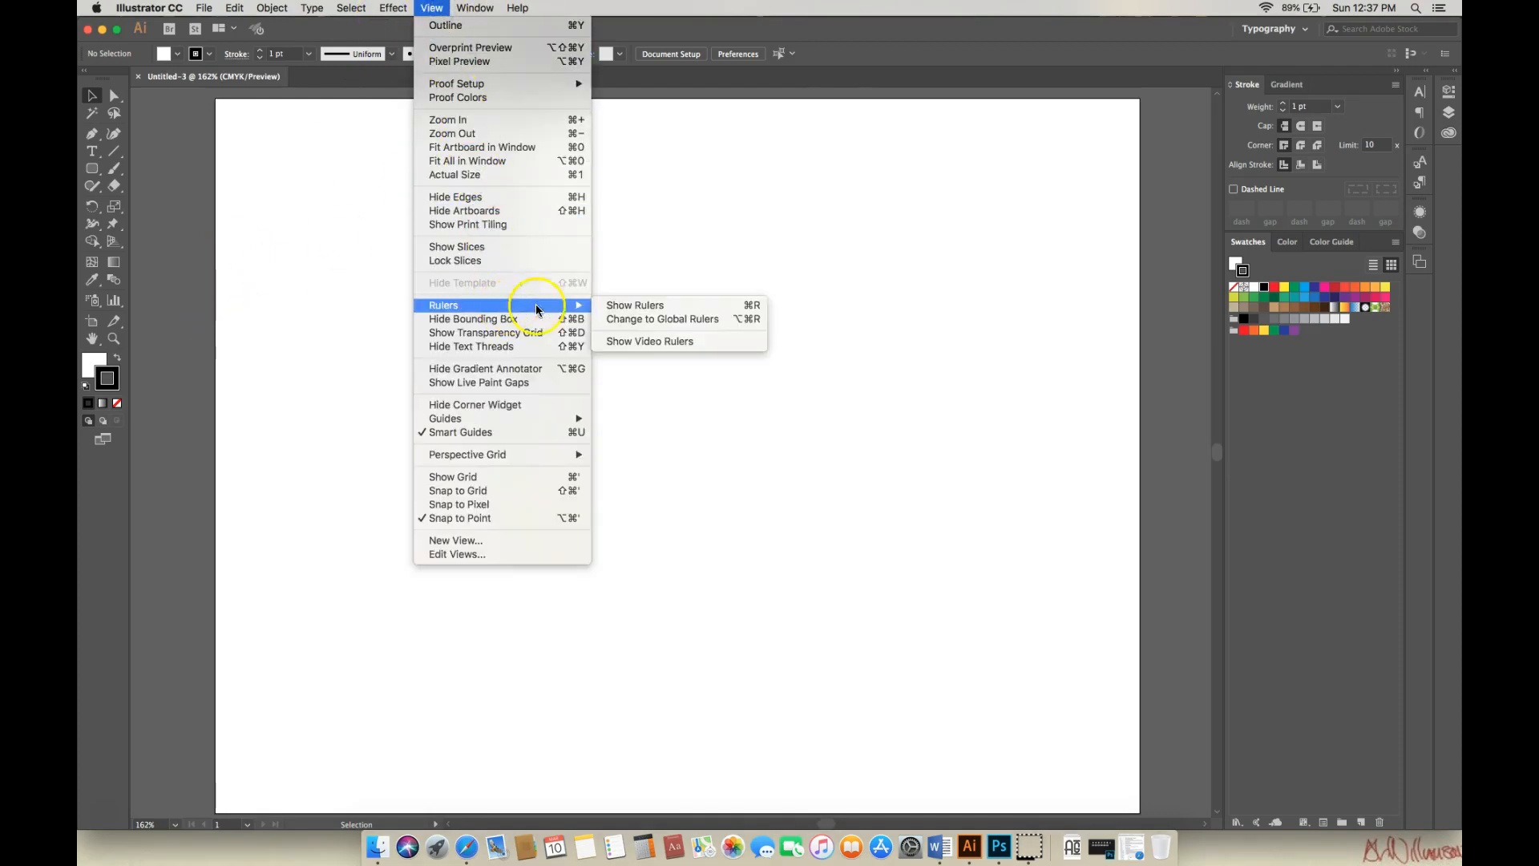
{"action": "left_click", "coordinate": [629, 306]}
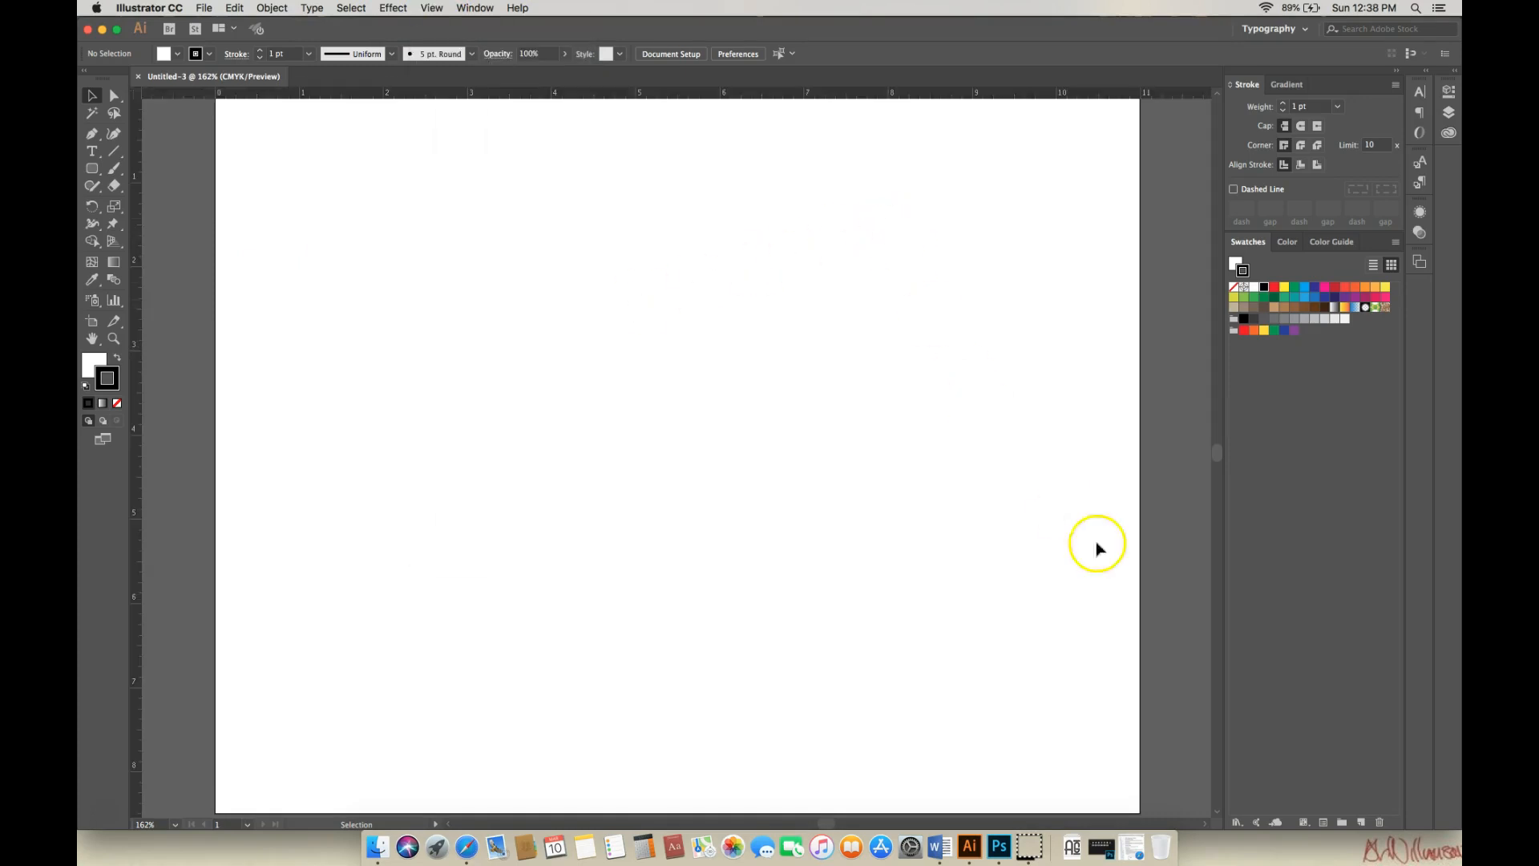
{"action": "left_click_drag", "start_coordinate": [1218, 456], "coordinate": [1216, 455]}
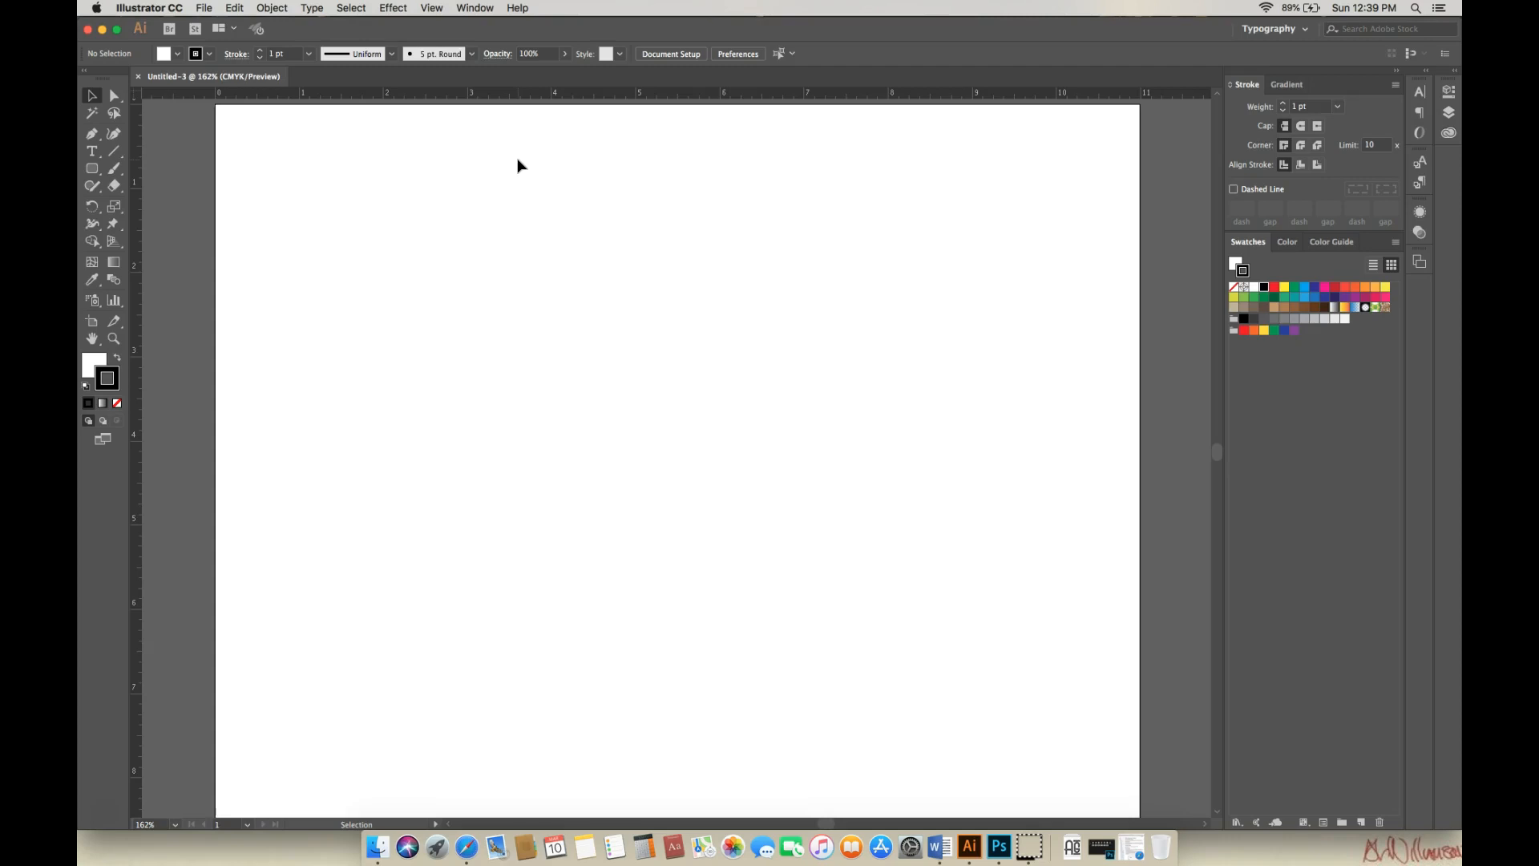
{"action": "left_click", "coordinate": [440, 111]}
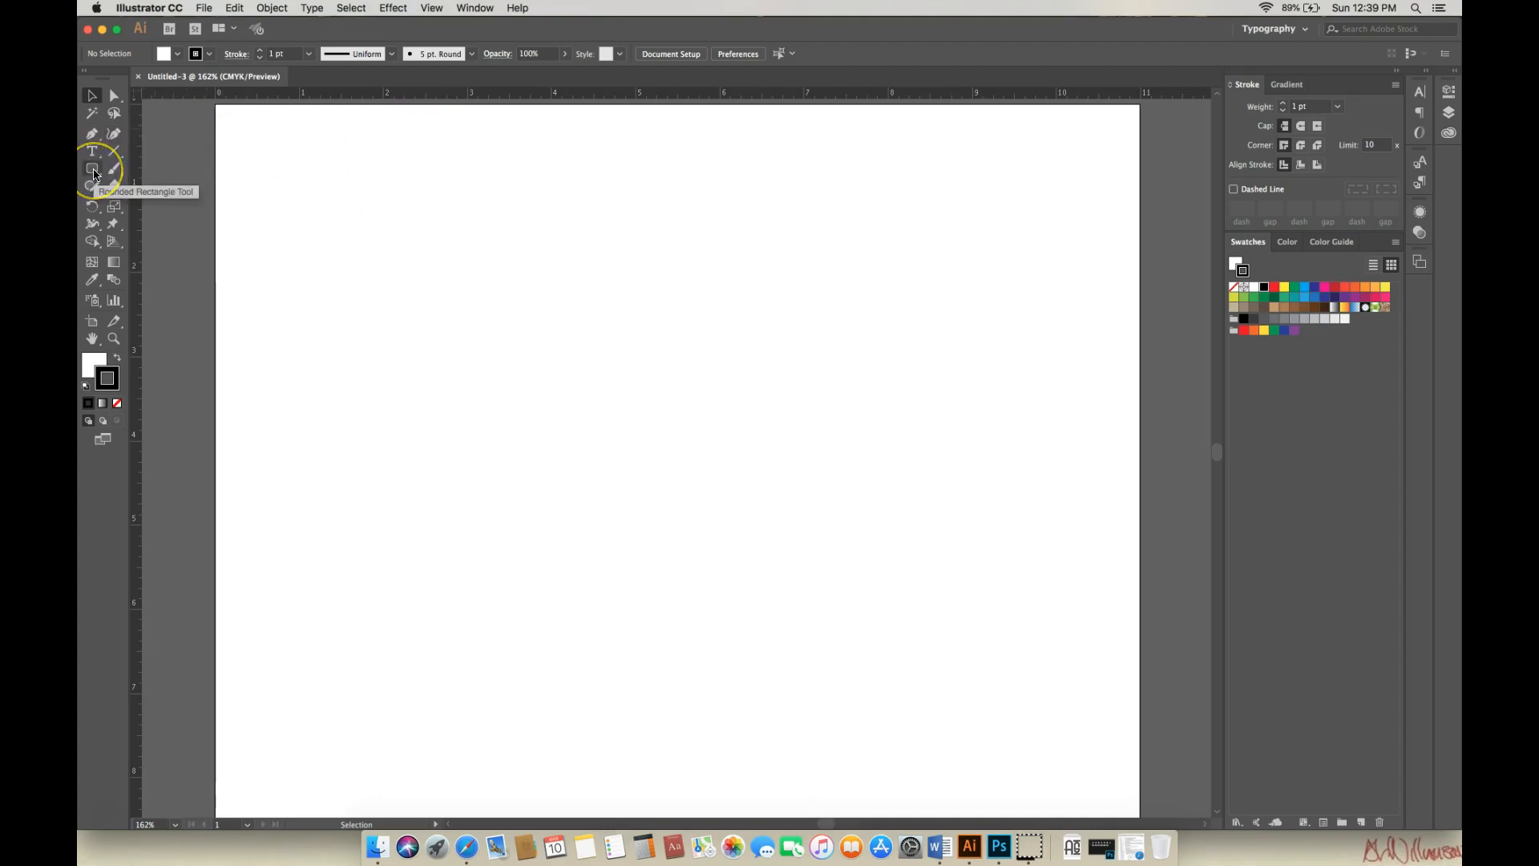
Draw a square about 2.49 in wide with a black fill and no stroke in the upper middle of the artboard
{"action": "left_click_drag", "start_coordinate": [93, 171], "coordinate": [137, 172]}
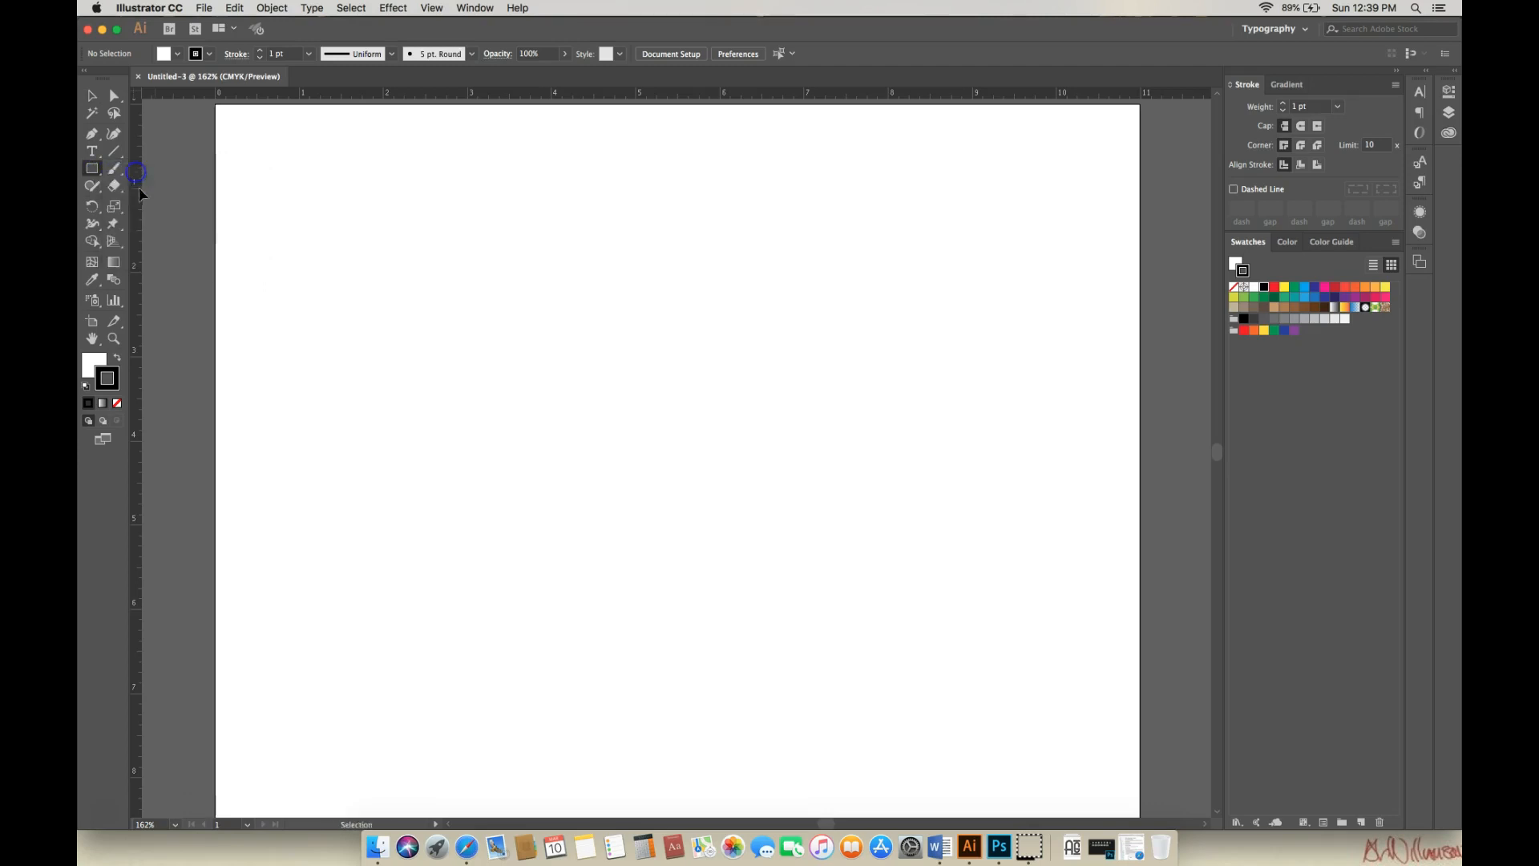
{"action": "left_click", "coordinate": [115, 377]}
{"action": "left_click", "coordinate": [118, 361]}
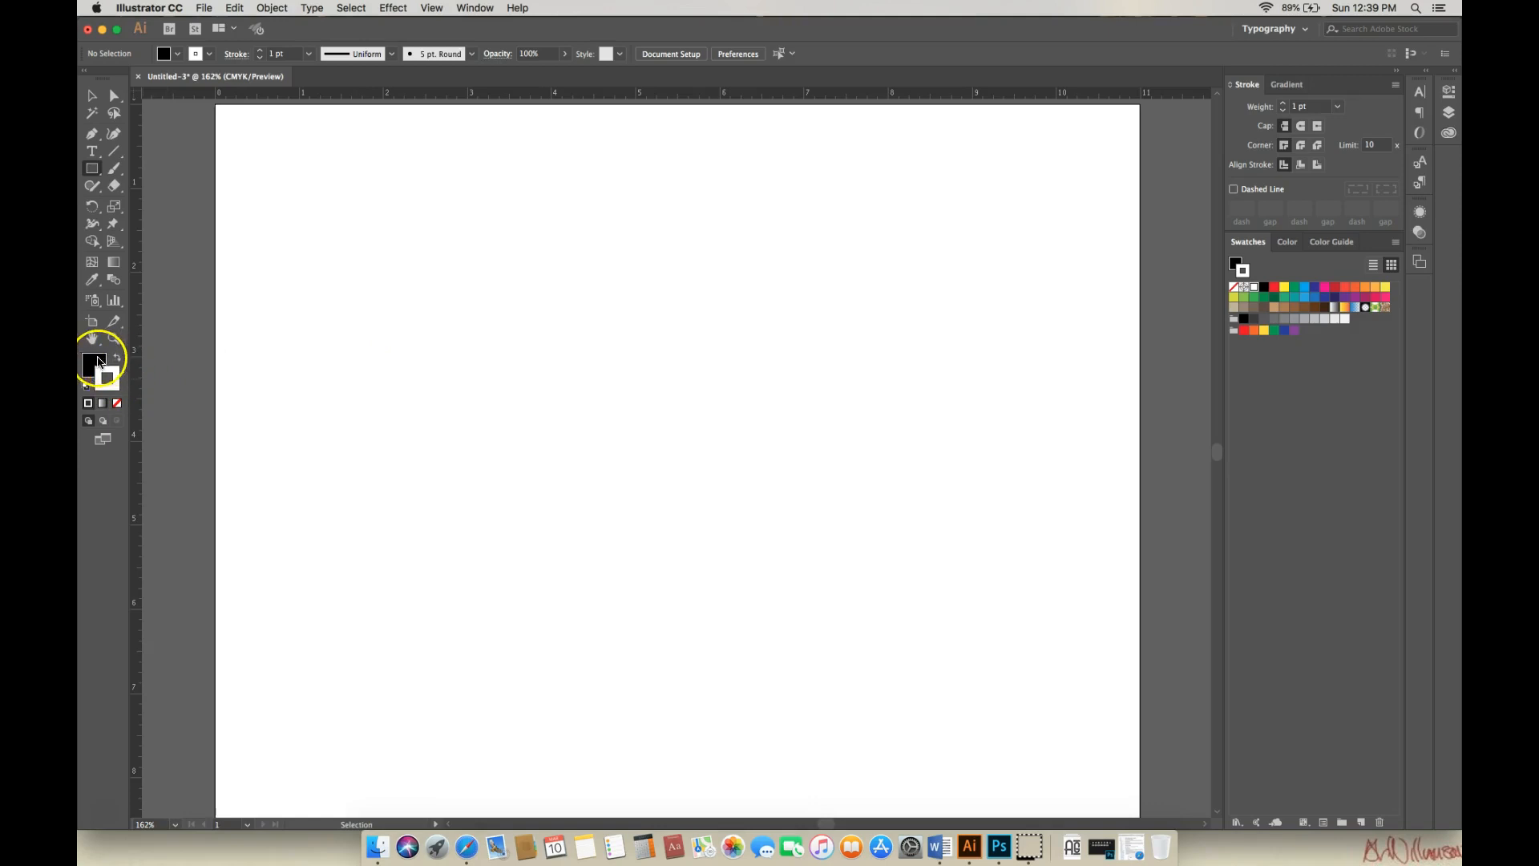
{"action": "left_click", "coordinate": [119, 404]}
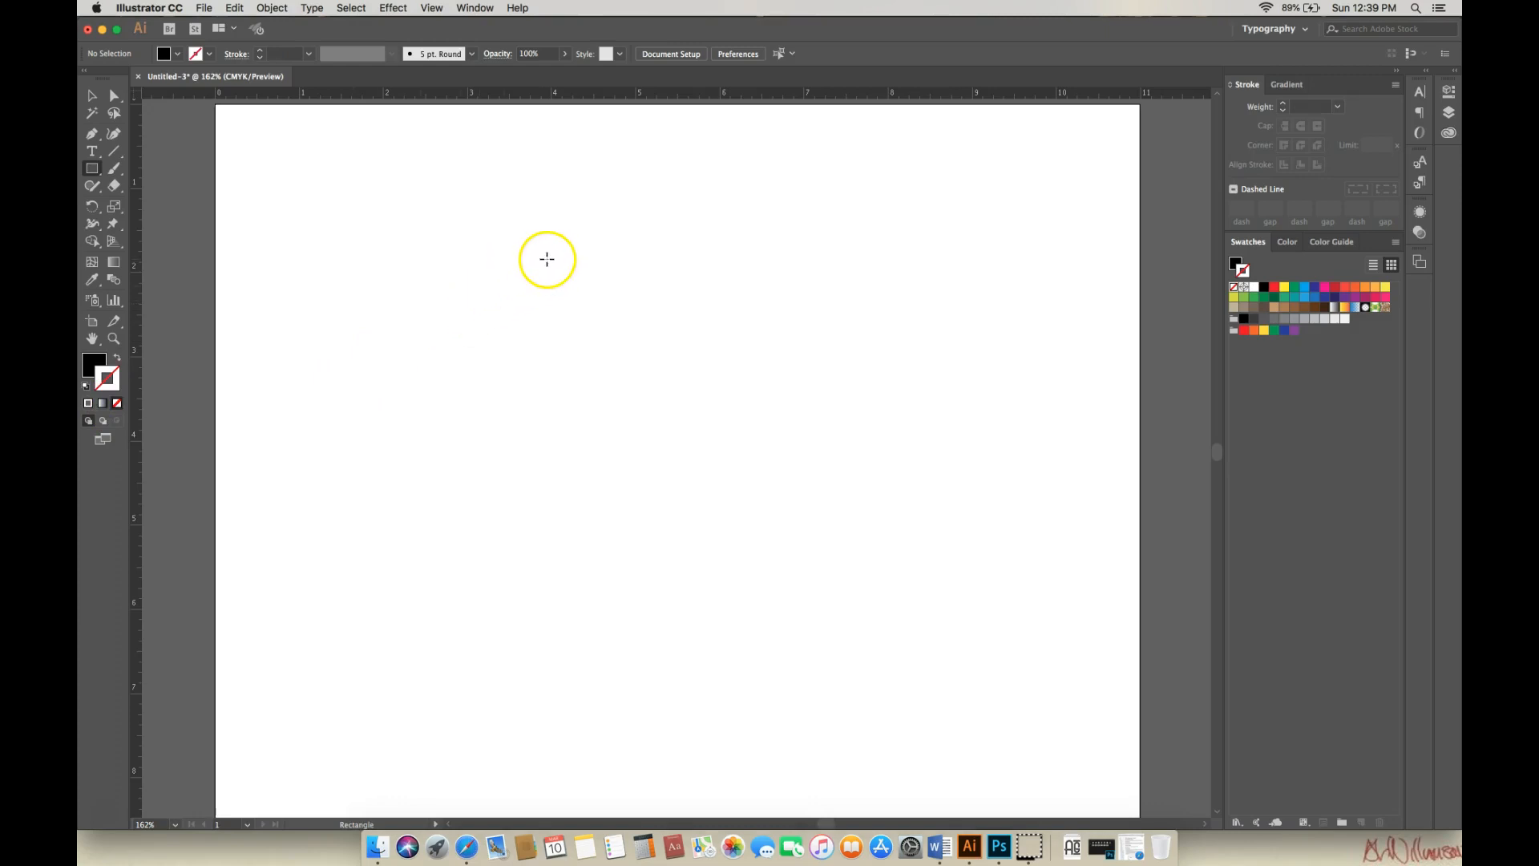
{"action": "left_click_drag", "start_coordinate": [544, 258], "coordinate": [752, 468]}
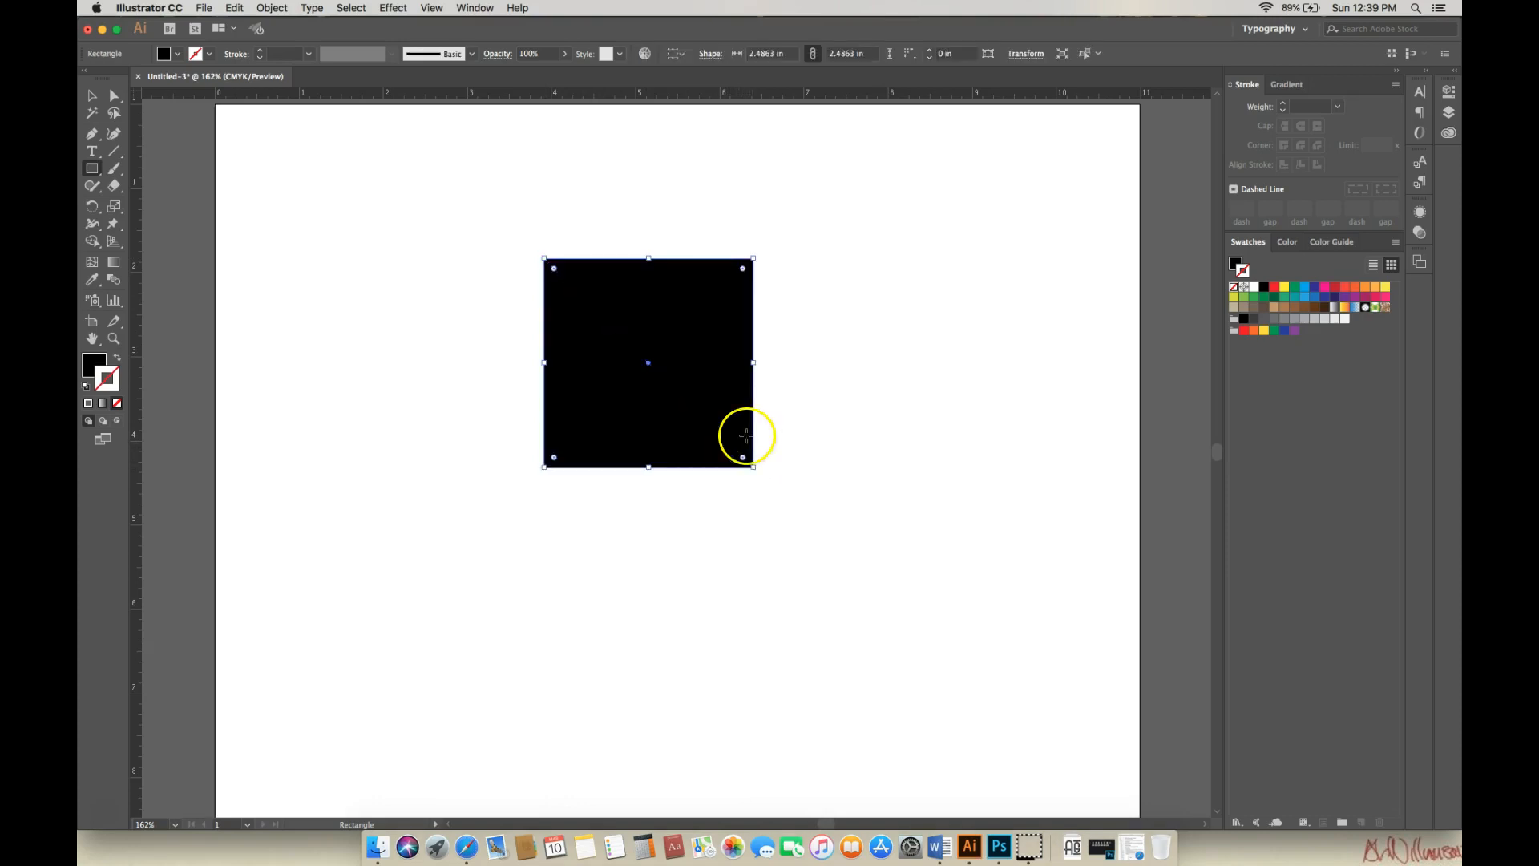
Rotate the black square 45° into a diamond and move it toward the artboard's upper left
{"action": "left_click_drag", "start_coordinate": [757, 255], "coordinate": [792, 315]}
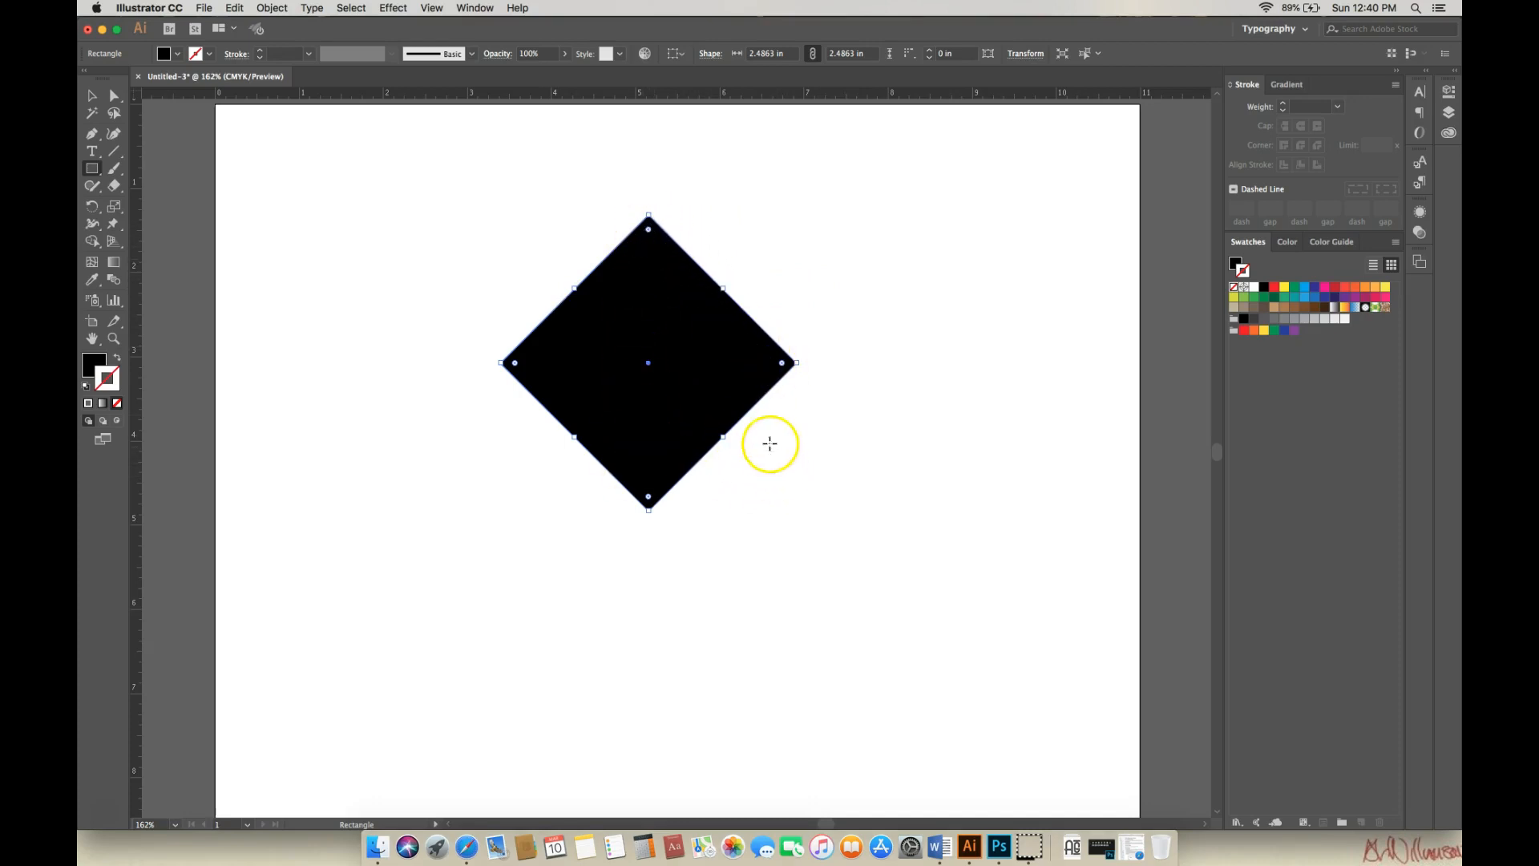
{"action": "left_click", "coordinate": [91, 96]}
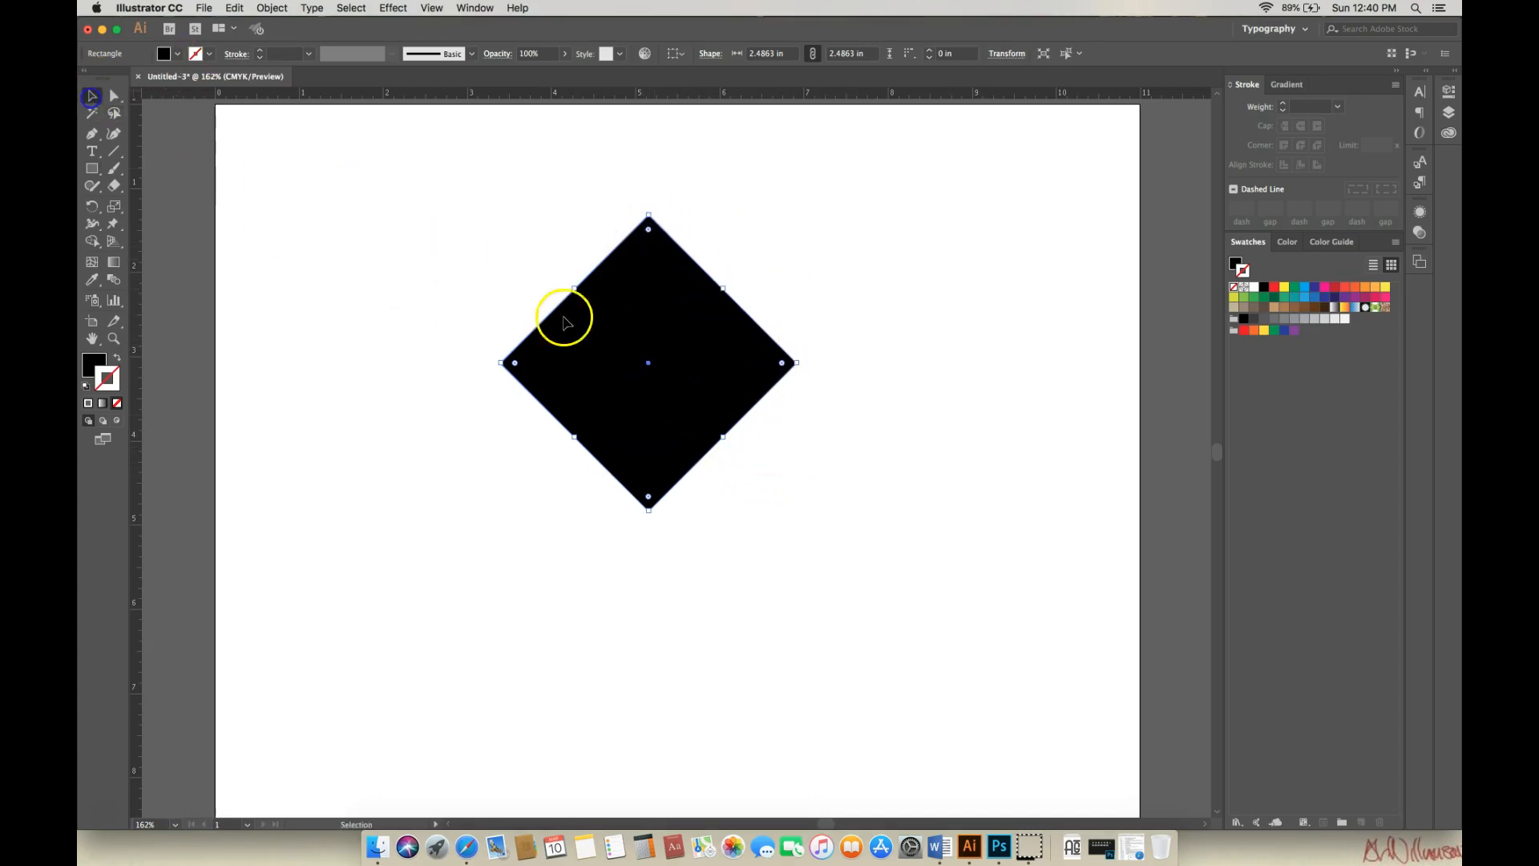
{"action": "left_click_drag", "start_coordinate": [700, 326], "coordinate": [539, 287]}
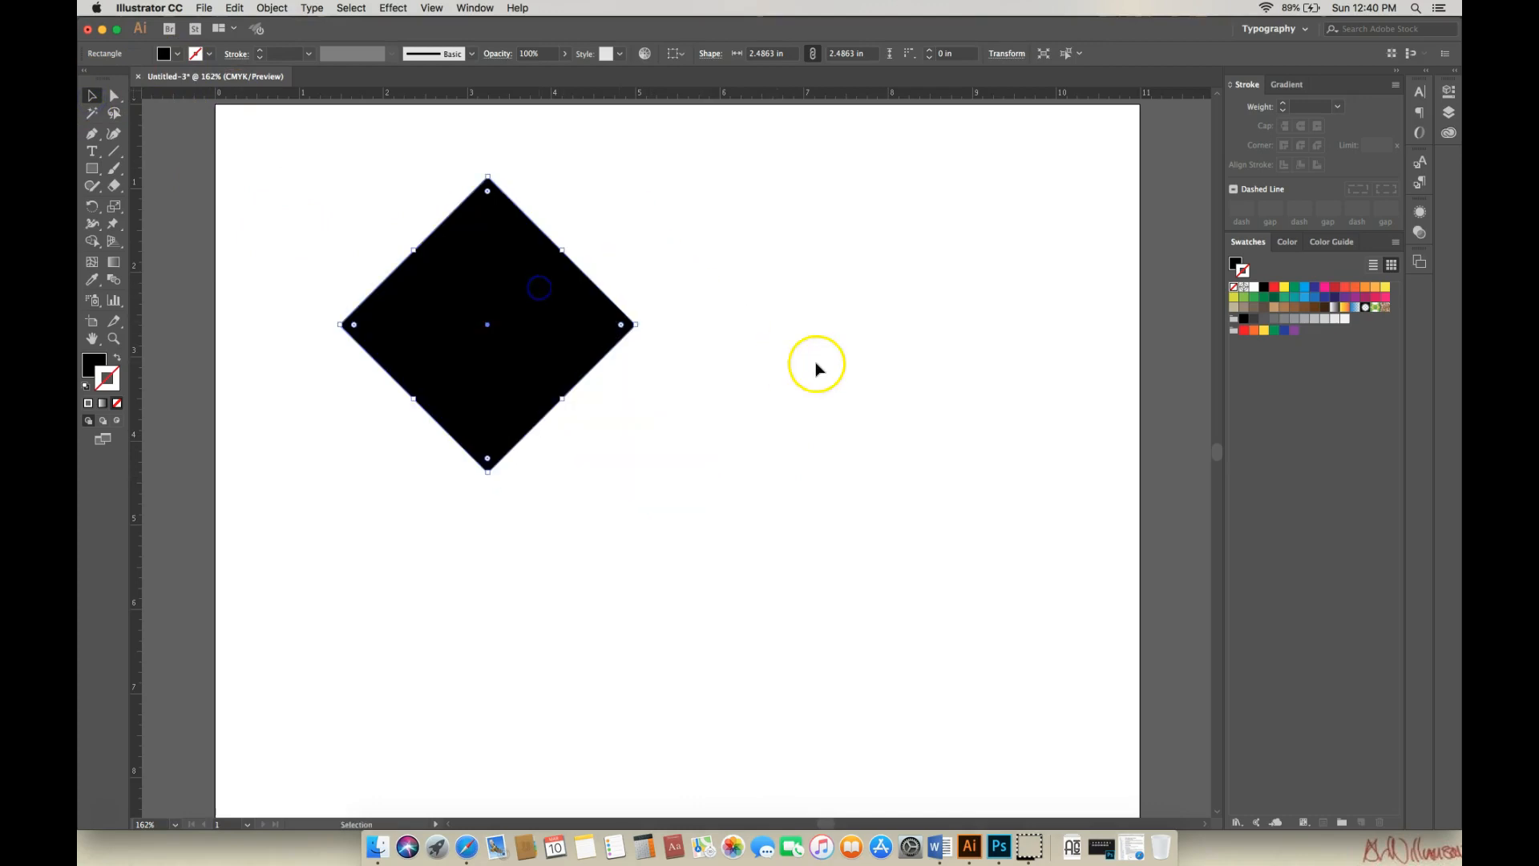
Draw a rounded square about 2.31 in wide beside the diamond and increase its corner radius to about 0.43 in
{"action": "left_click", "coordinate": [92, 172]}
{"action": "left_click_drag", "start_coordinate": [92, 175], "coordinate": [138, 193]}
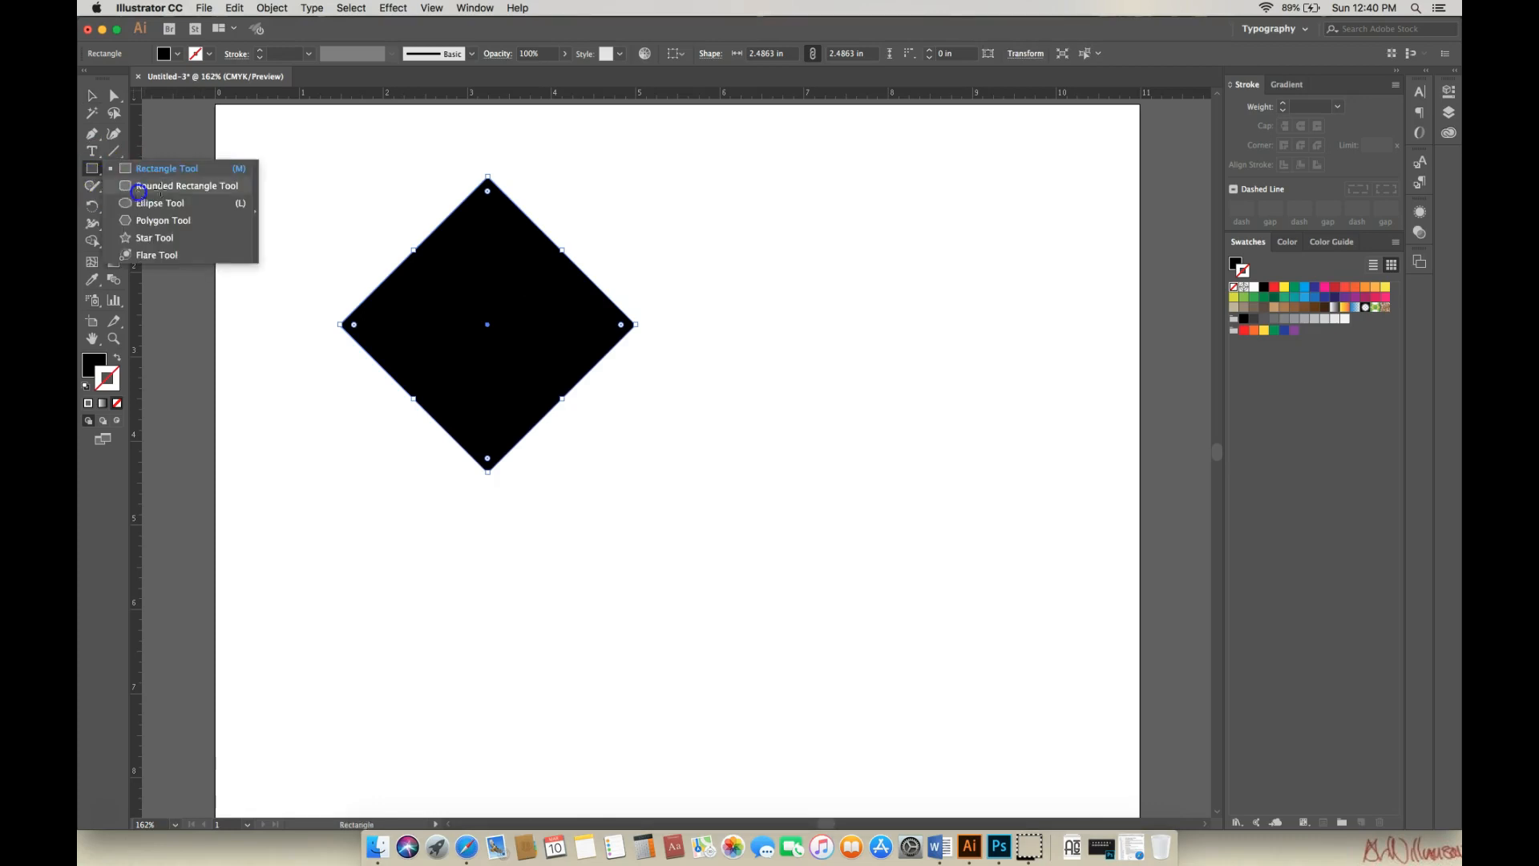
{"action": "left_click_drag", "start_coordinate": [138, 190], "coordinate": [140, 191]}
{"action": "left_click_drag", "start_coordinate": [722, 266], "coordinate": [915, 456]}
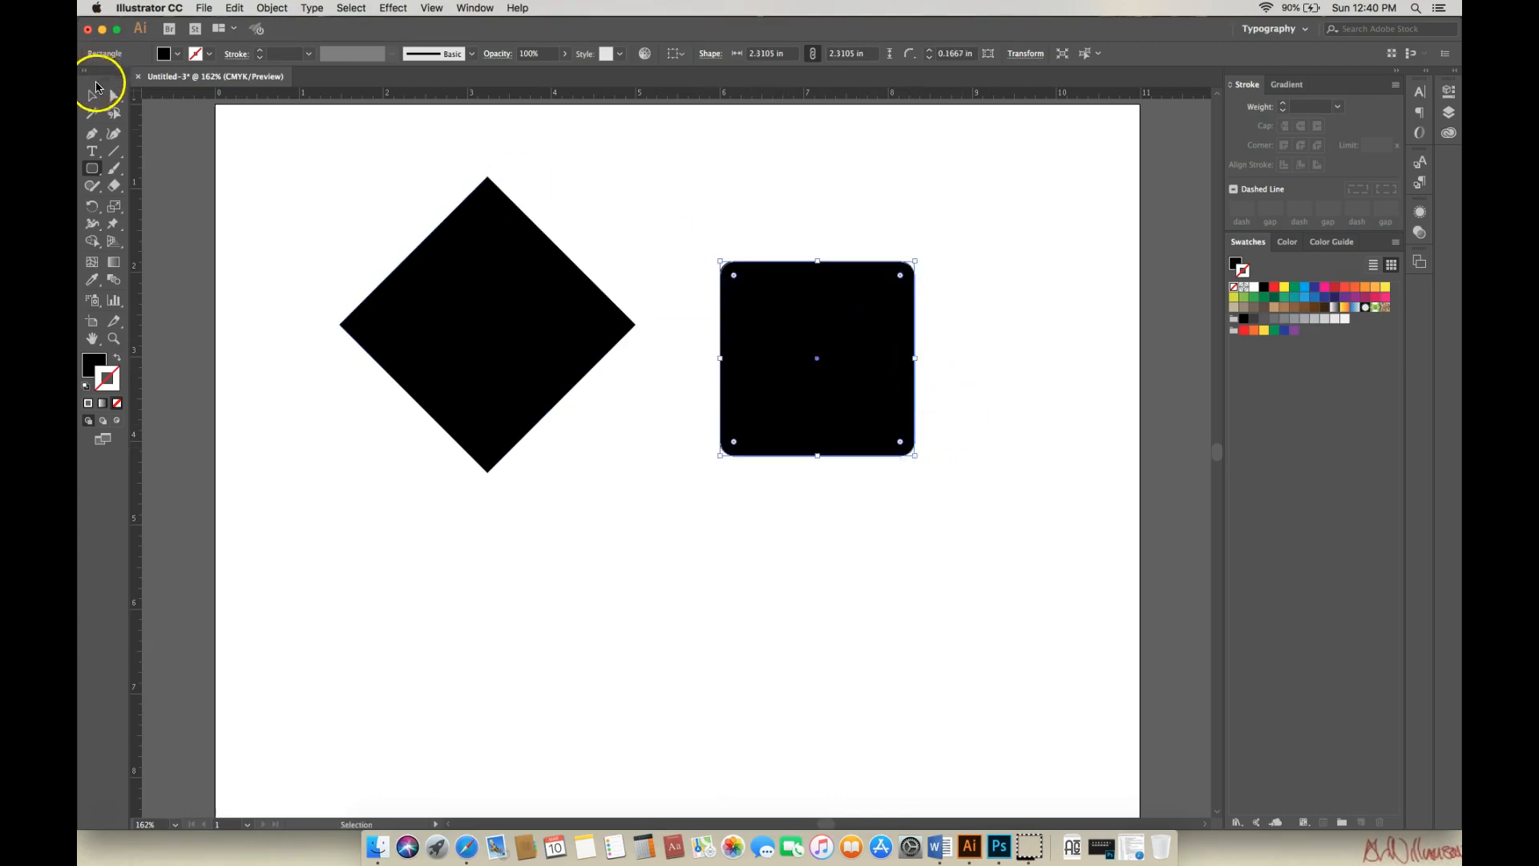
{"action": "left_click", "coordinate": [91, 96]}
{"action": "left_click_drag", "start_coordinate": [733, 276], "coordinate": [756, 298]}
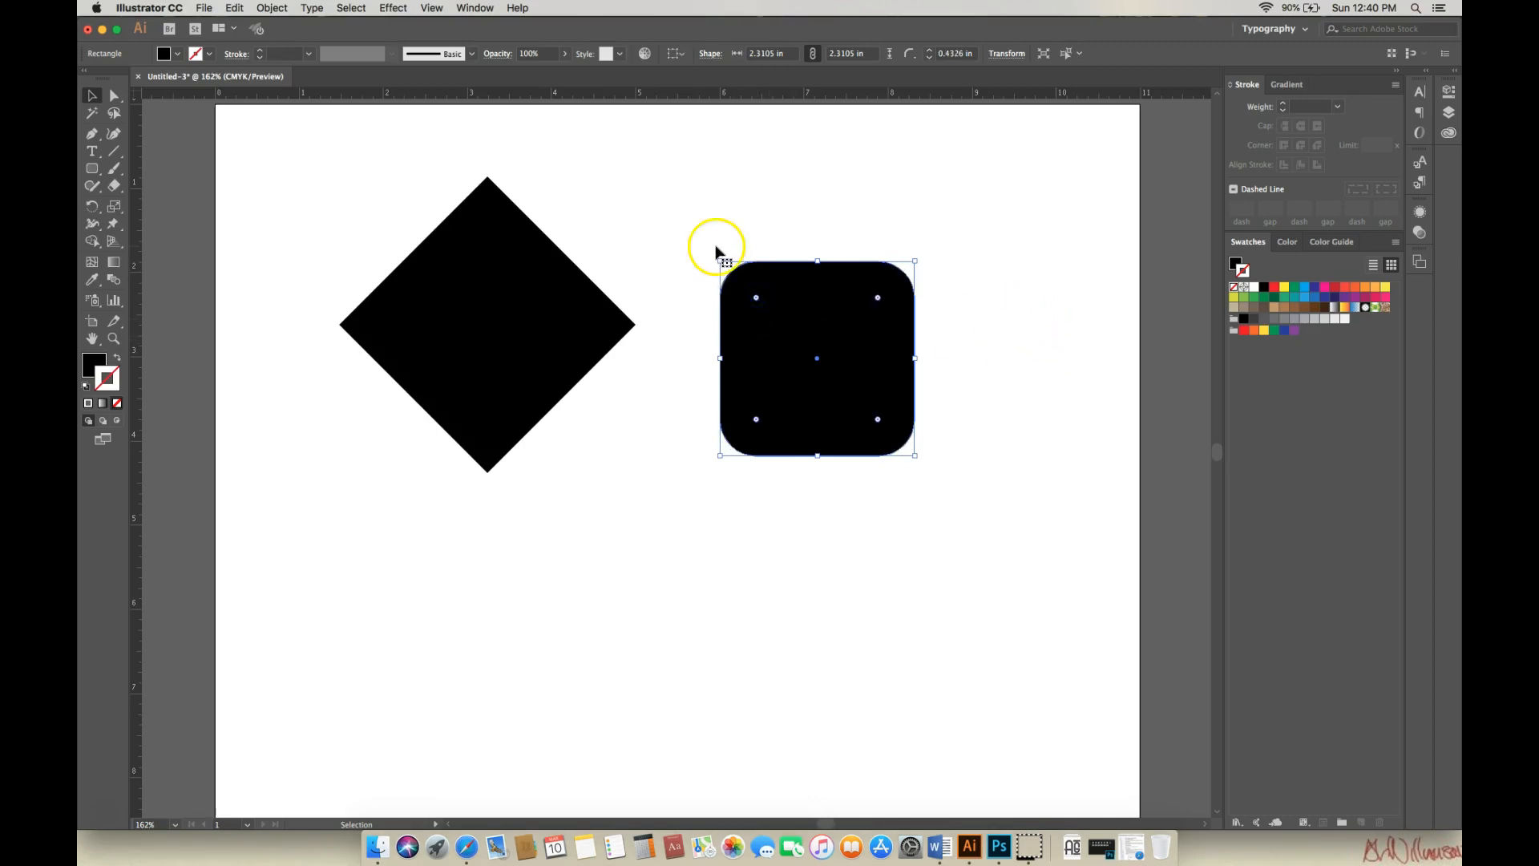
Draw an ellipse about 1.16 by 0.87 in overlapping the upper-left corner of the rounded square
{"action": "left_click", "coordinate": [95, 169]}
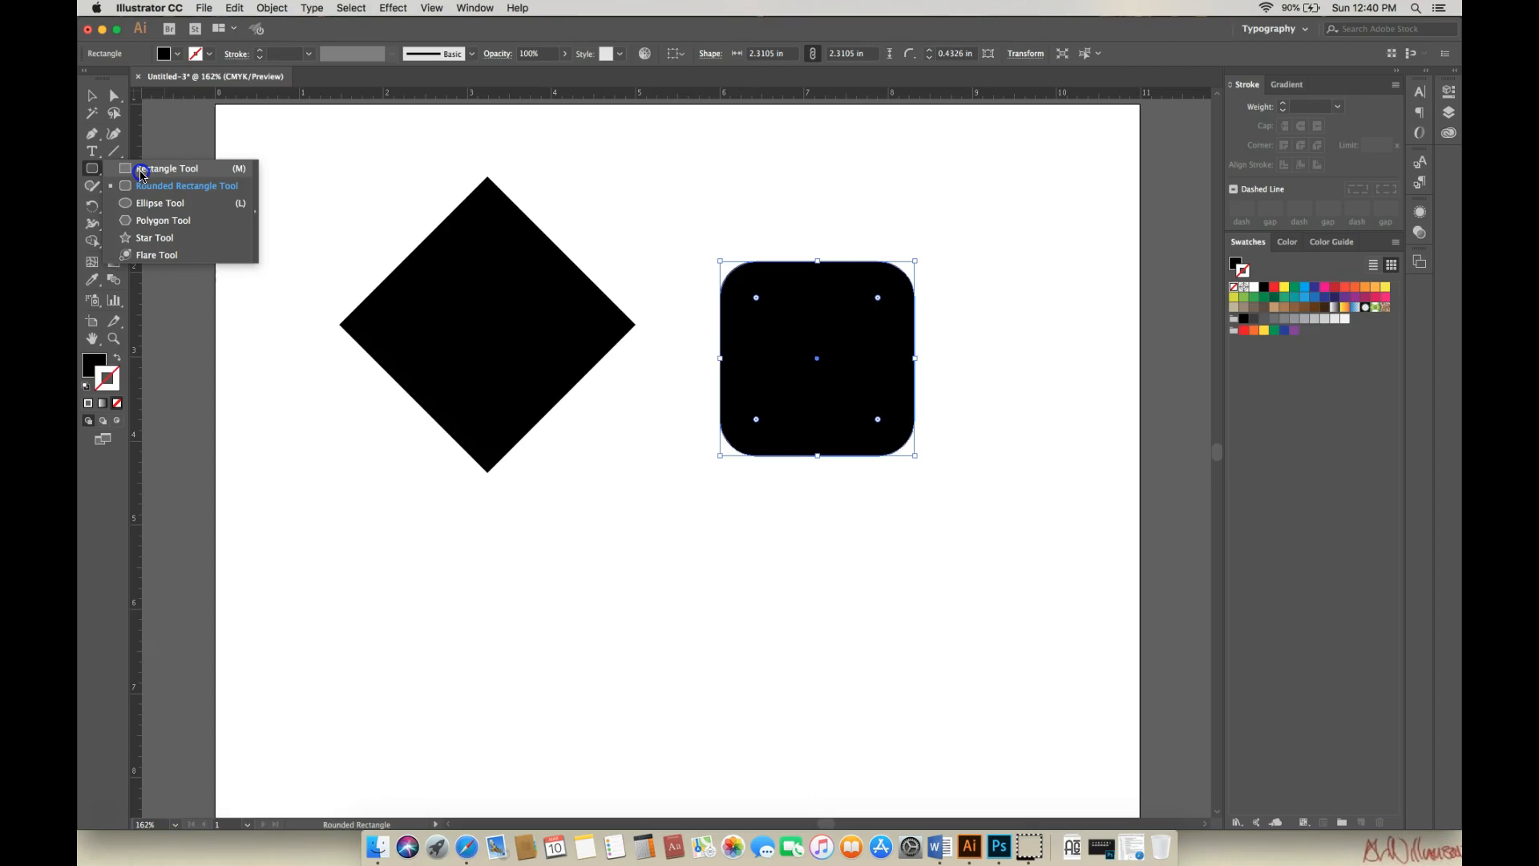
{"action": "left_click_drag", "start_coordinate": [140, 174], "coordinate": [143, 203]}
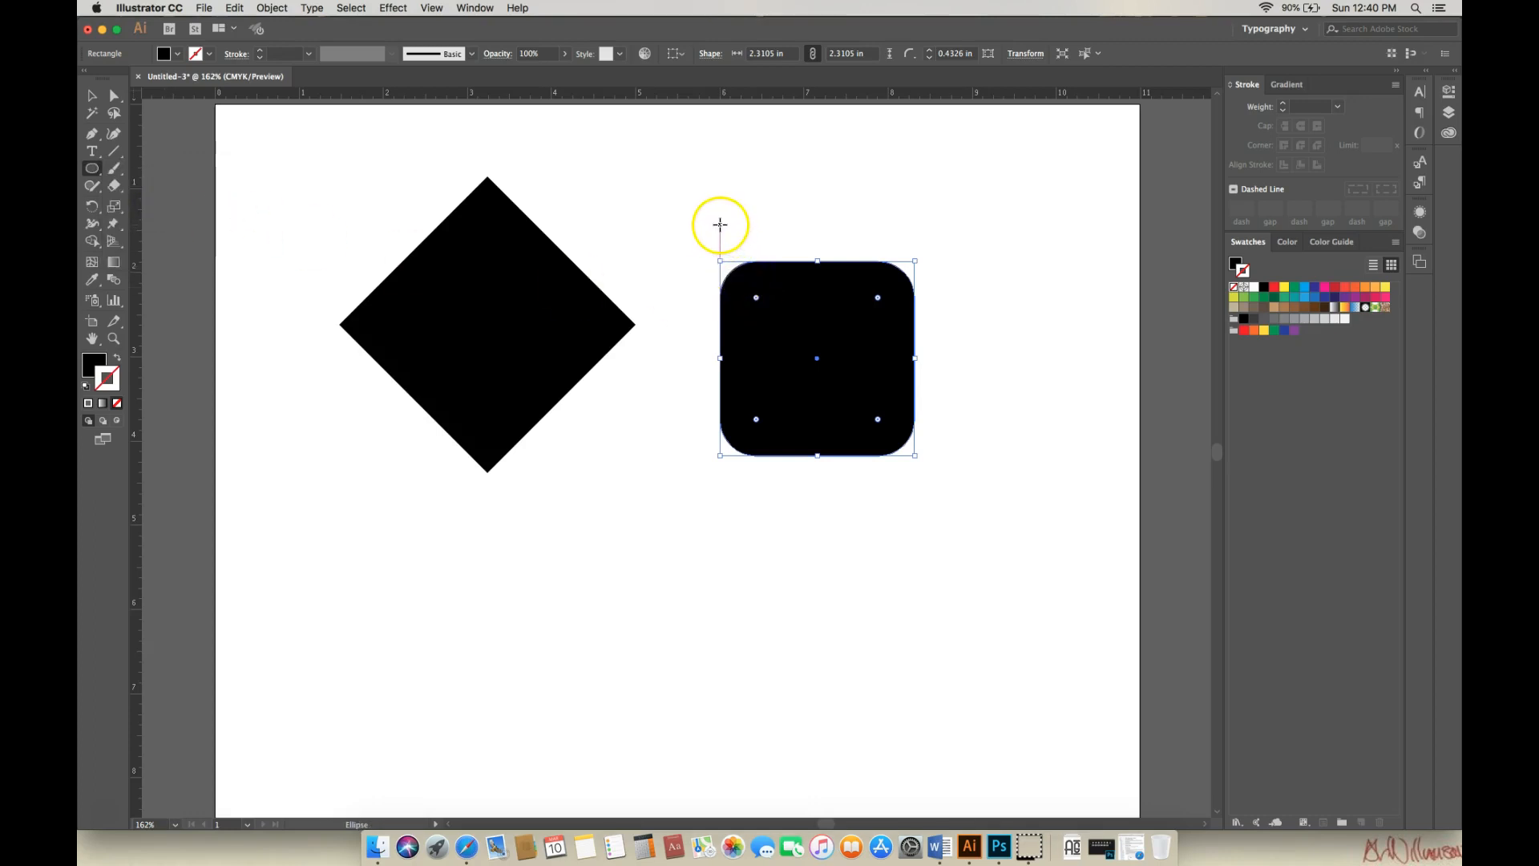
{"action": "left_click_drag", "start_coordinate": [719, 216], "coordinate": [818, 289]}
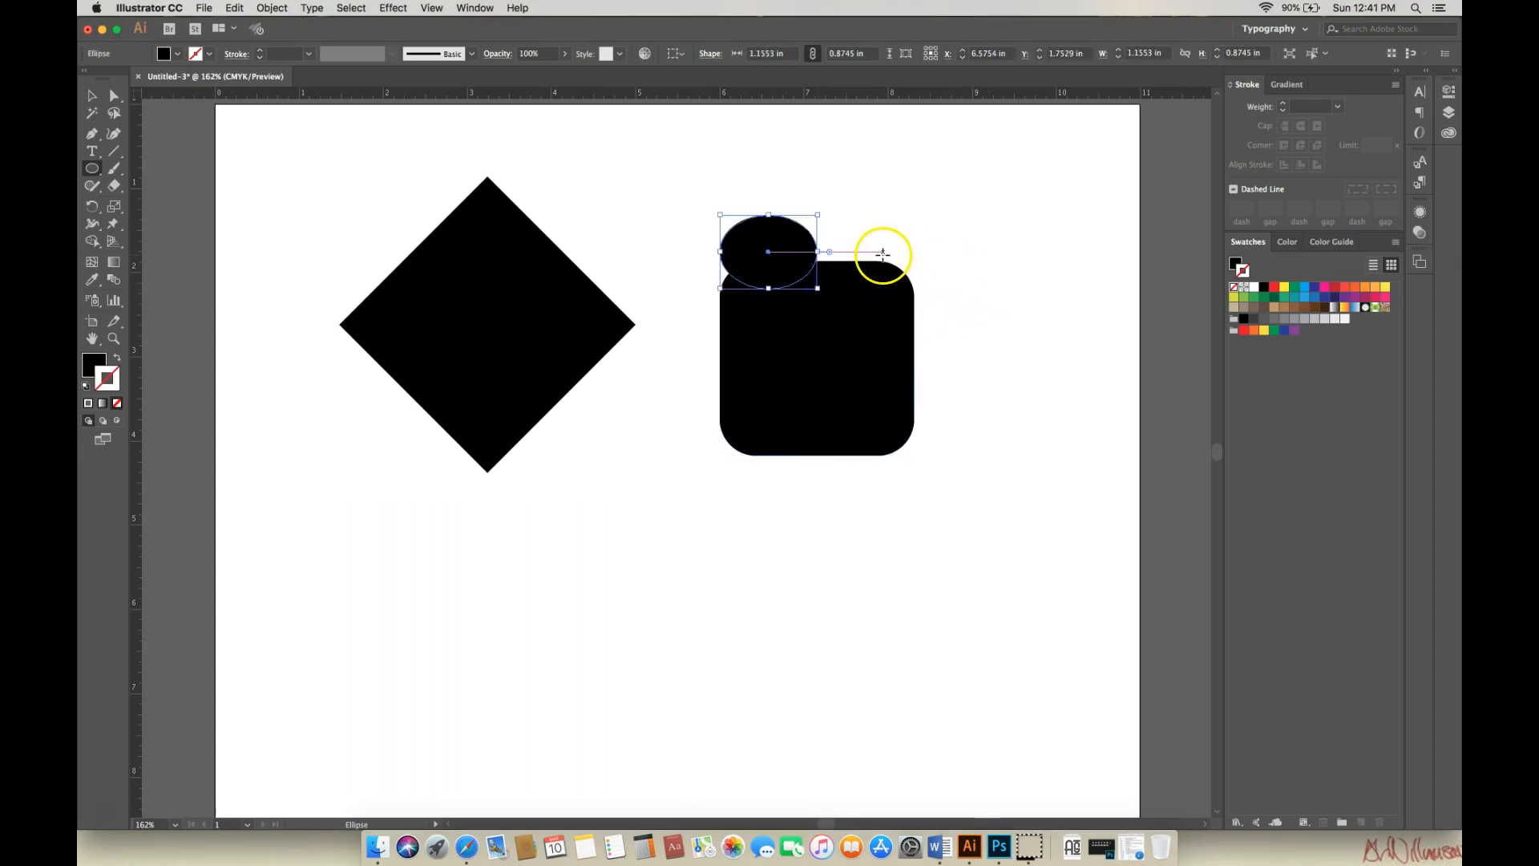
Duplicate the ellipse and place the copy beside it over the rounded square's upper-right corner
{"action": "left_click", "coordinate": [93, 98]}
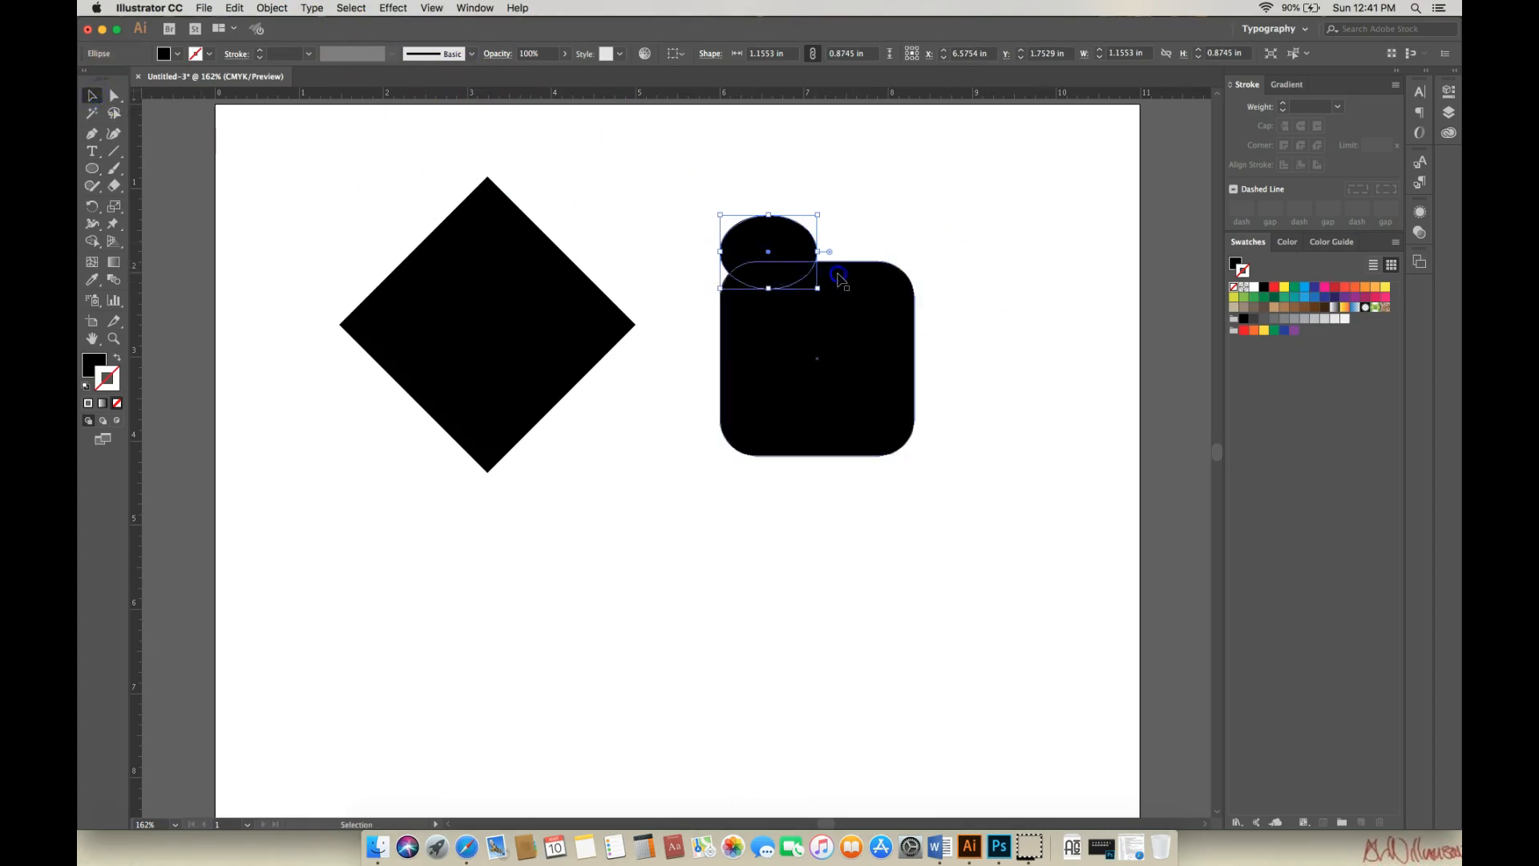
{"action": "key", "text": "a"}
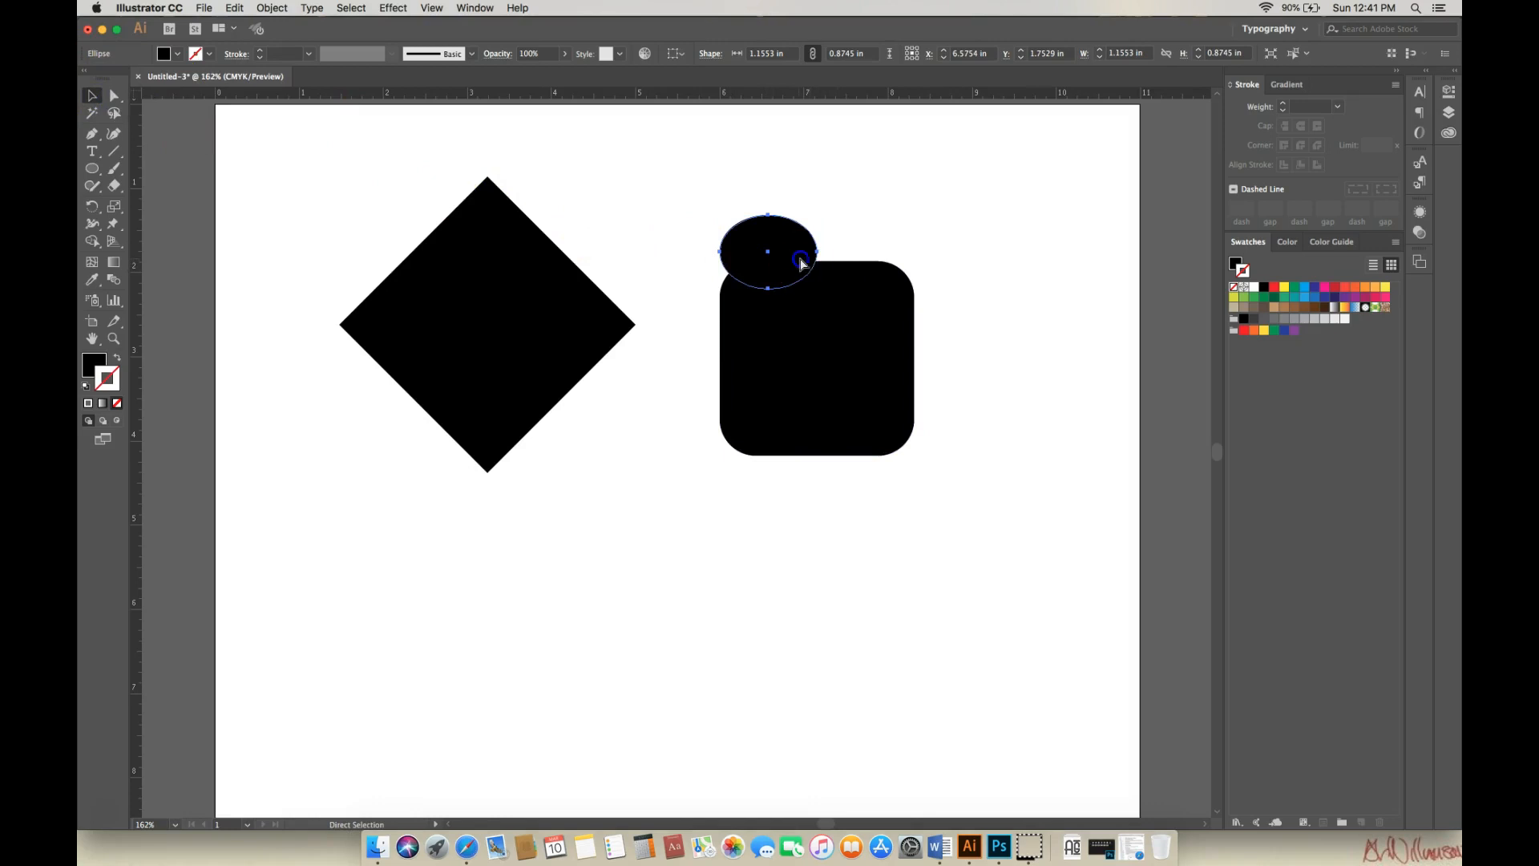
{"action": "key", "text": "v"}
{"action": "left_click", "coordinate": [804, 251]}
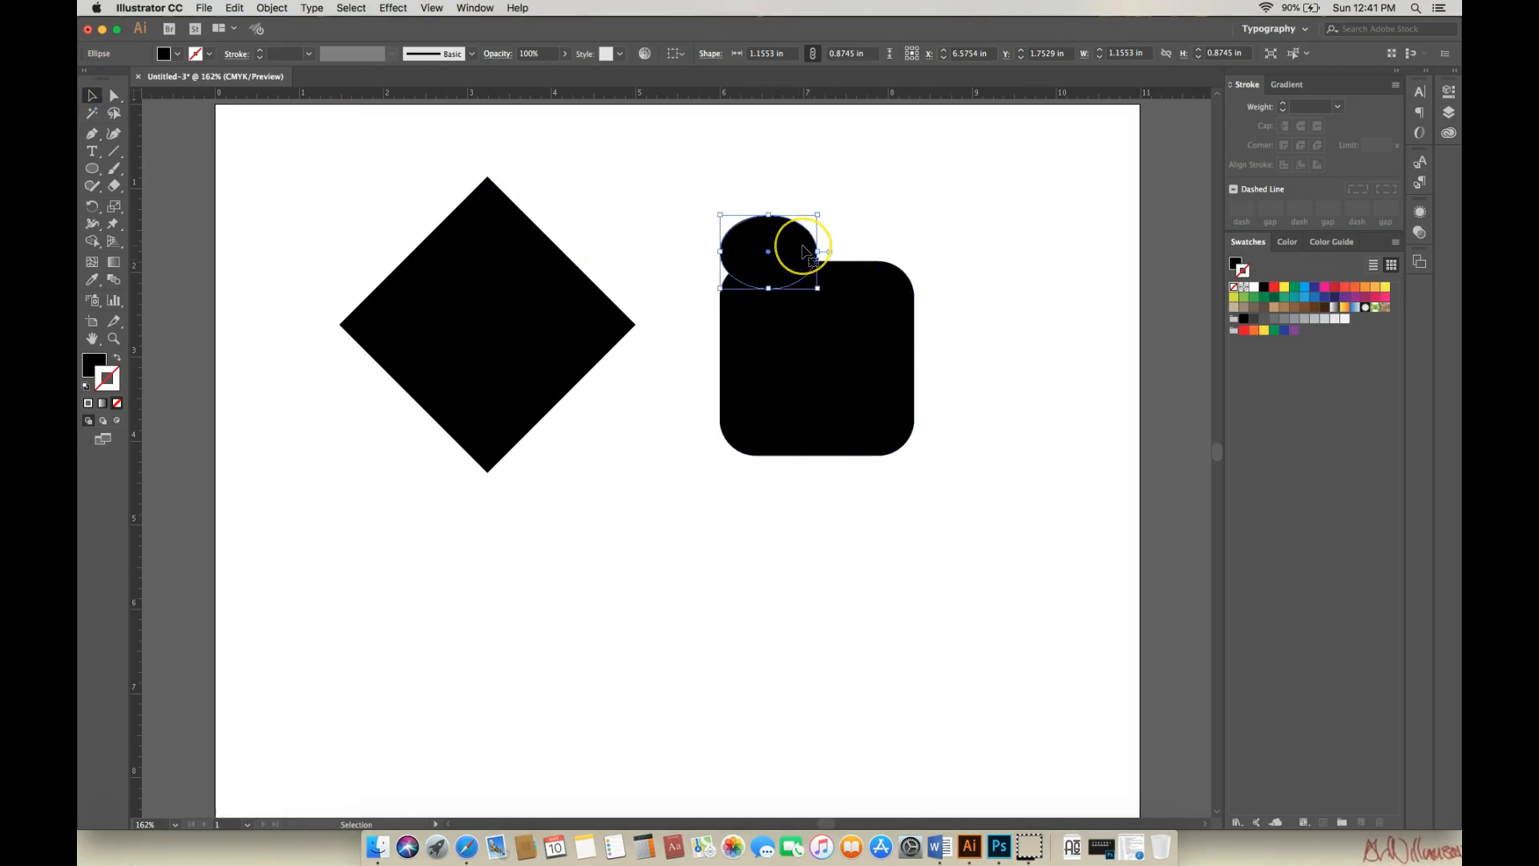
{"action": "right_click", "coordinate": [813, 251]}
{"action": "left_click", "coordinate": [859, 233]}
{"action": "left_click", "coordinate": [242, 10]}
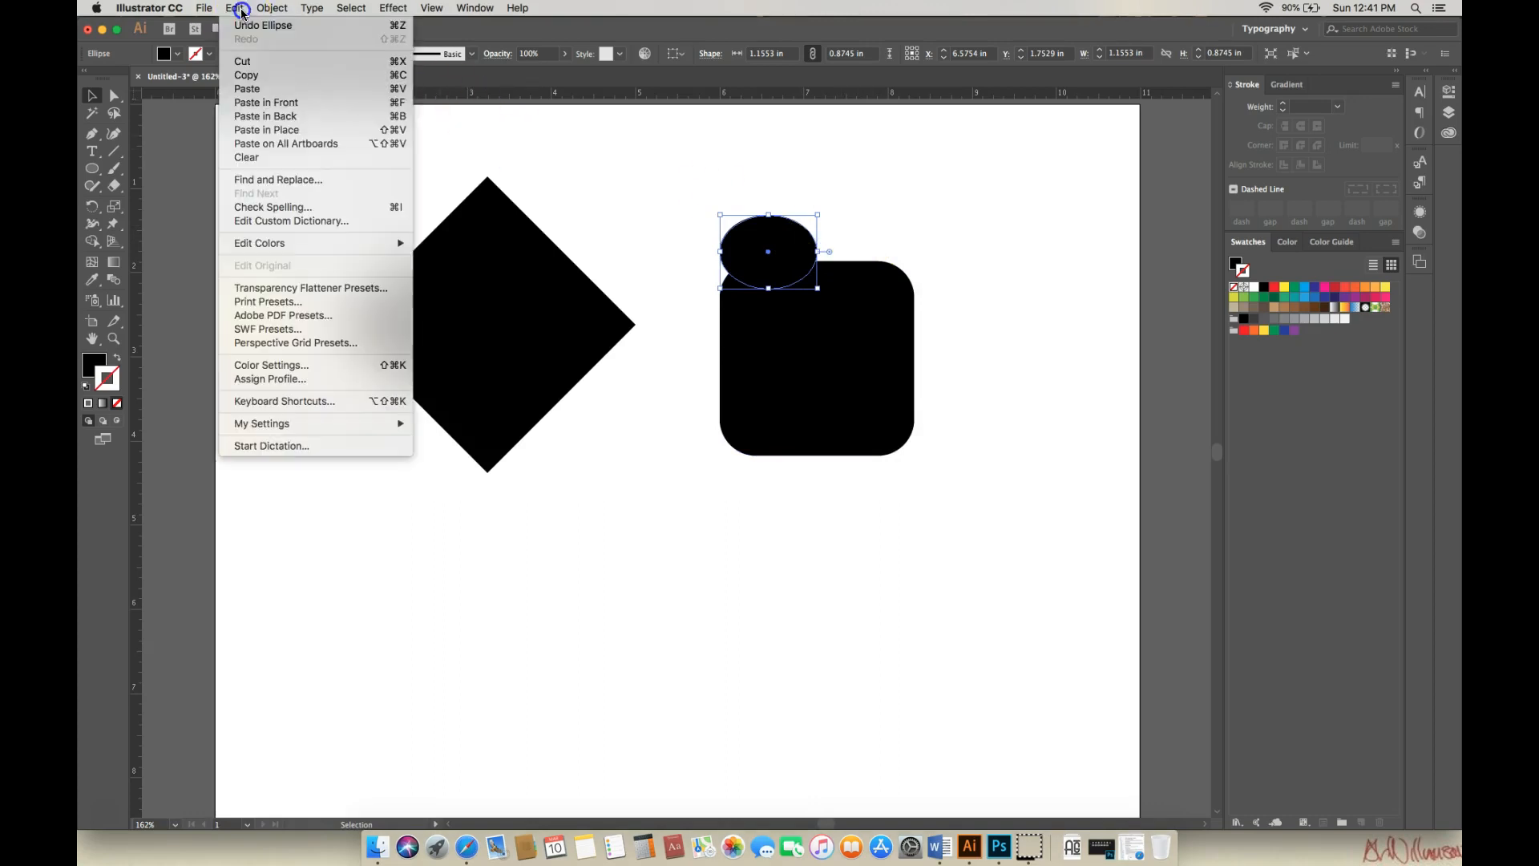
{"action": "left_click", "coordinate": [234, 8]}
{"action": "left_click", "coordinate": [234, 8]}
{"action": "left_click", "coordinate": [253, 89]}
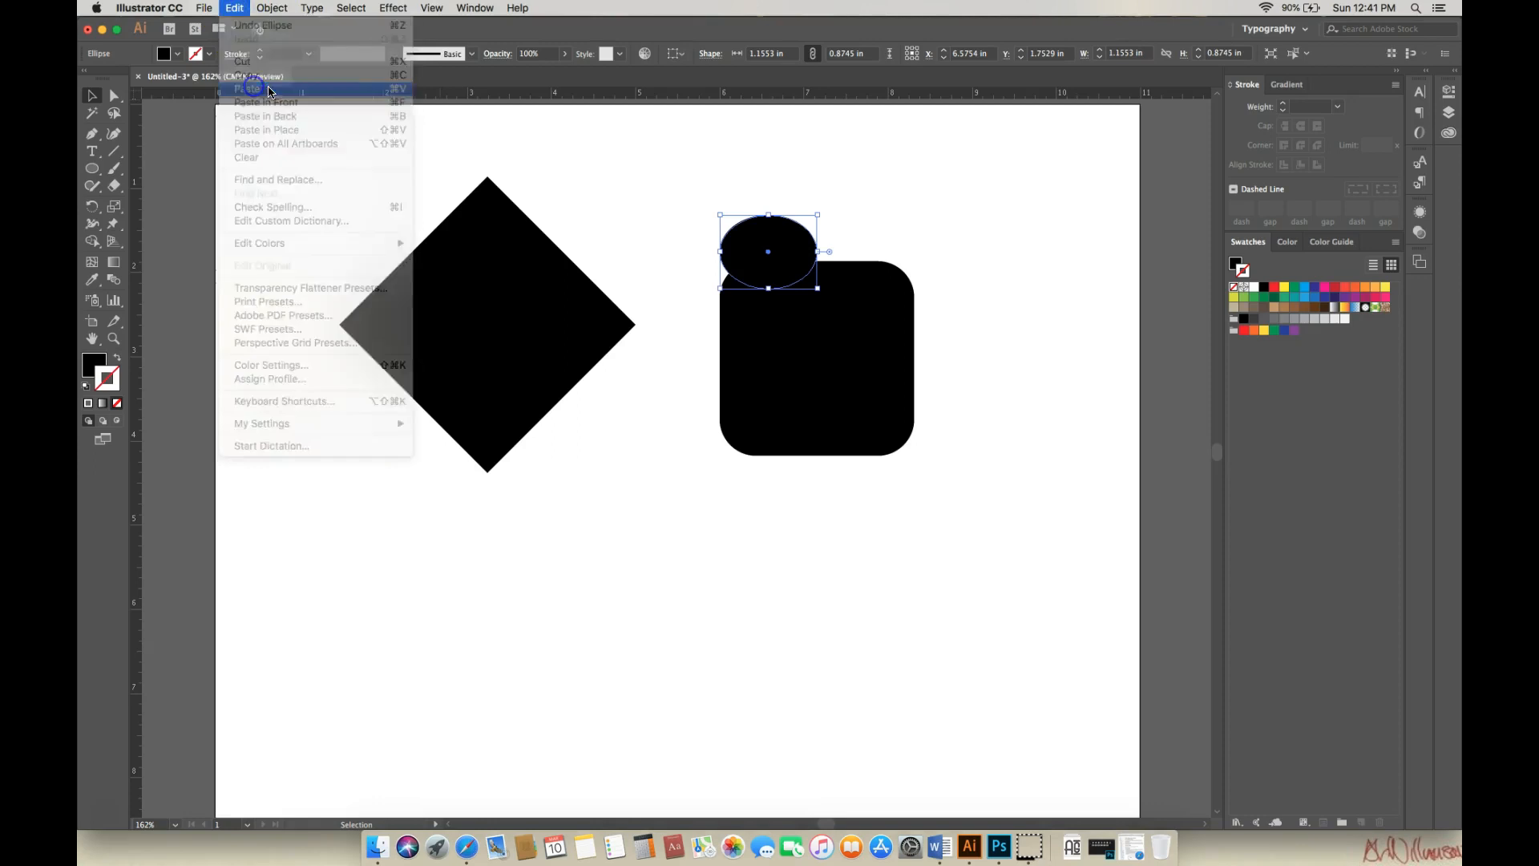
{"action": "left_click_drag", "start_coordinate": [691, 497], "coordinate": [877, 238]}
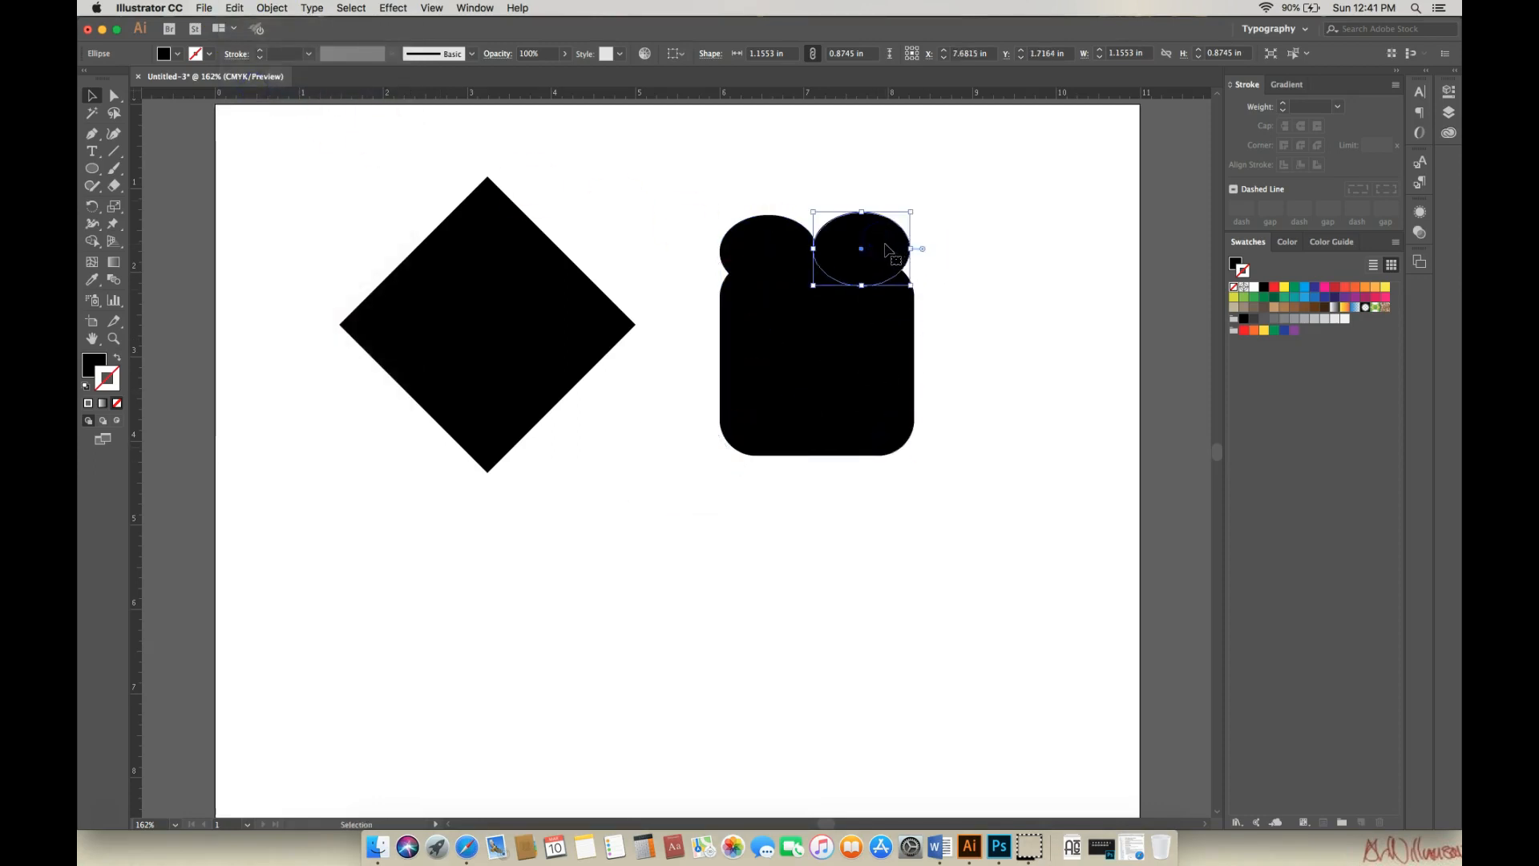
Align the two ellipses to each other by their vertical centers
{"action": "left_click", "coordinate": [782, 241], "text": "shift"}
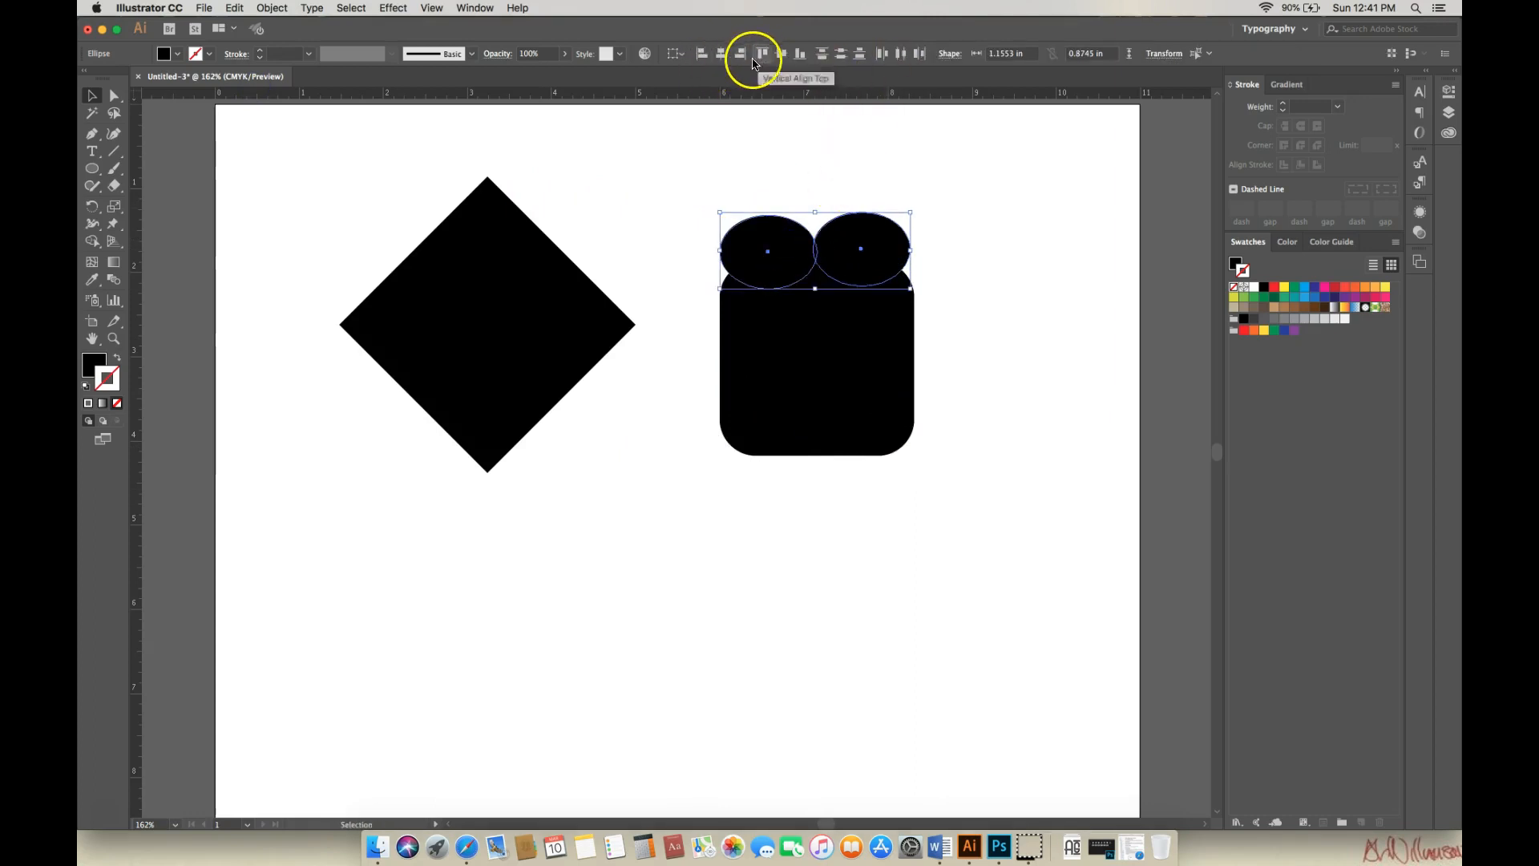
{"action": "left_click", "coordinate": [781, 56]}
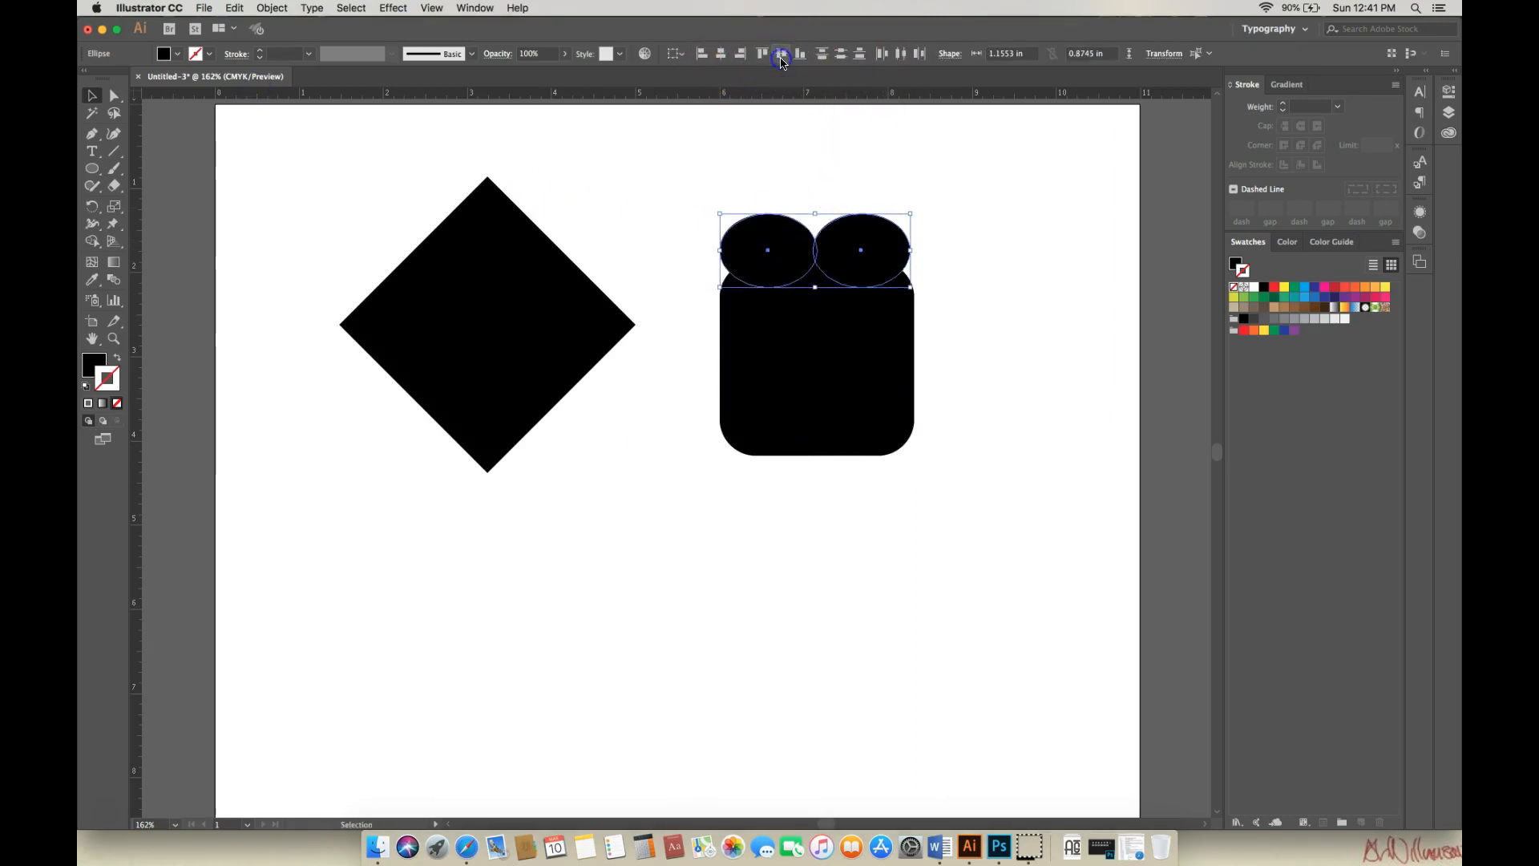
{"action": "left_click", "coordinate": [1008, 238]}
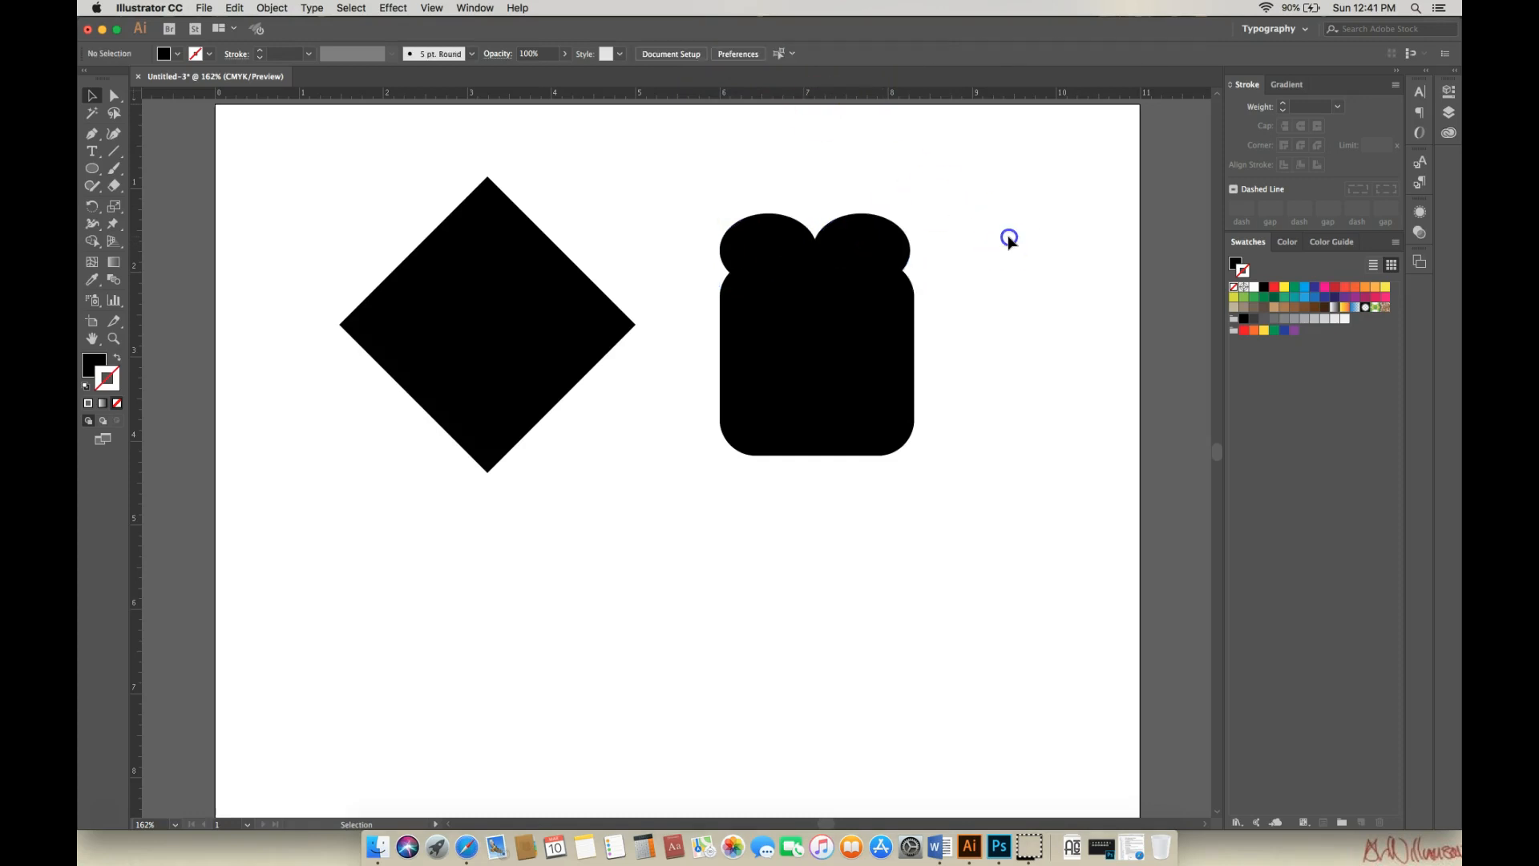
Scale both ellipses up together to about 1.26 by 0.95 in each, extending slightly past the square's sides
{"action": "left_click", "coordinate": [895, 250]}
{"action": "left_click", "coordinate": [802, 238], "text": "shift"}
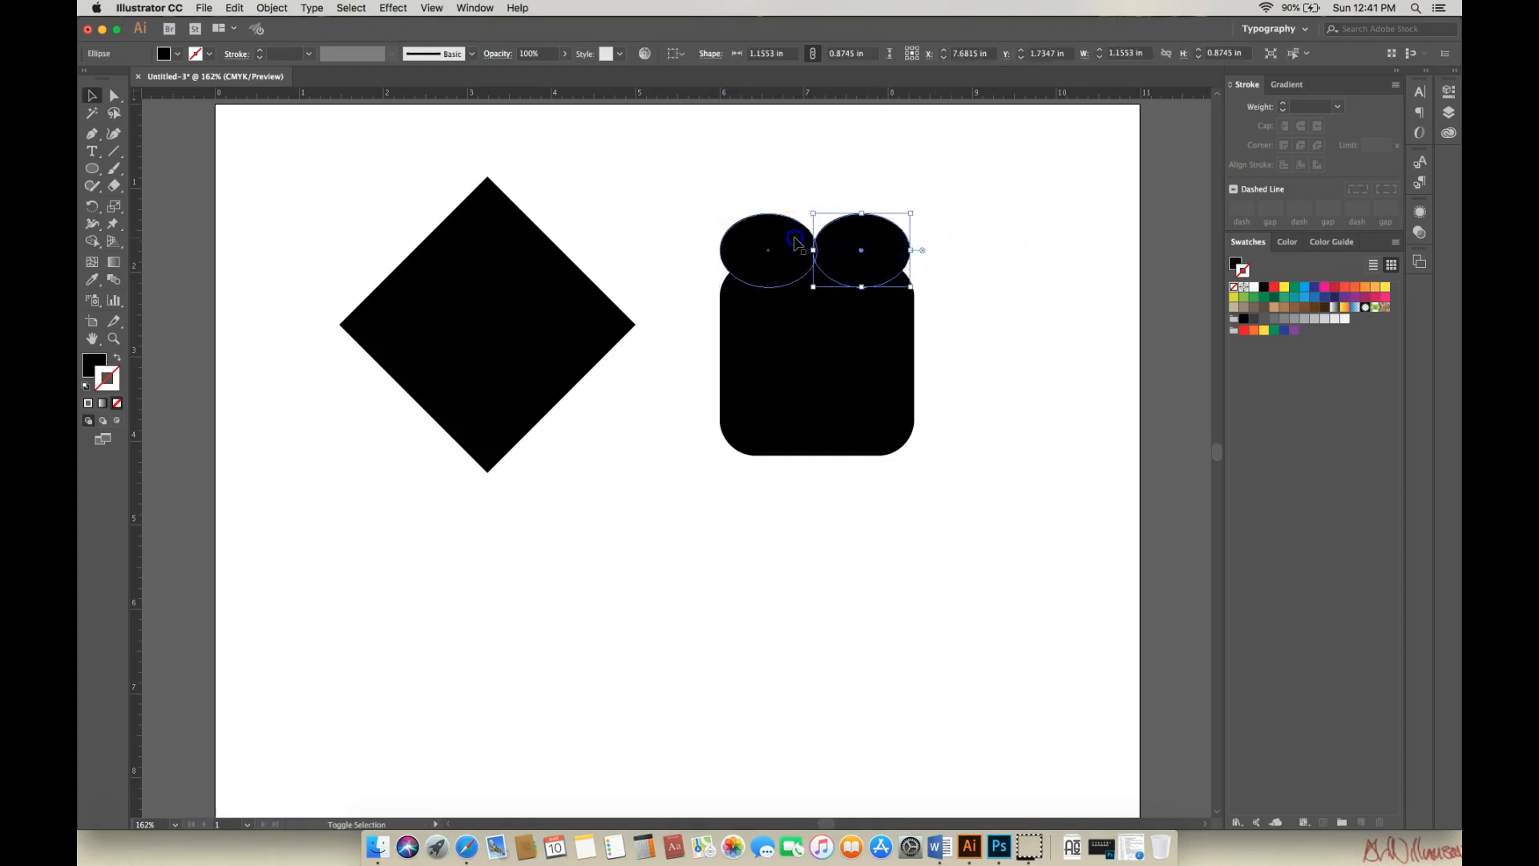
{"action": "left_click_drag", "start_coordinate": [913, 213], "coordinate": [895, 241]}
{"action": "left_click", "coordinate": [1010, 258]}
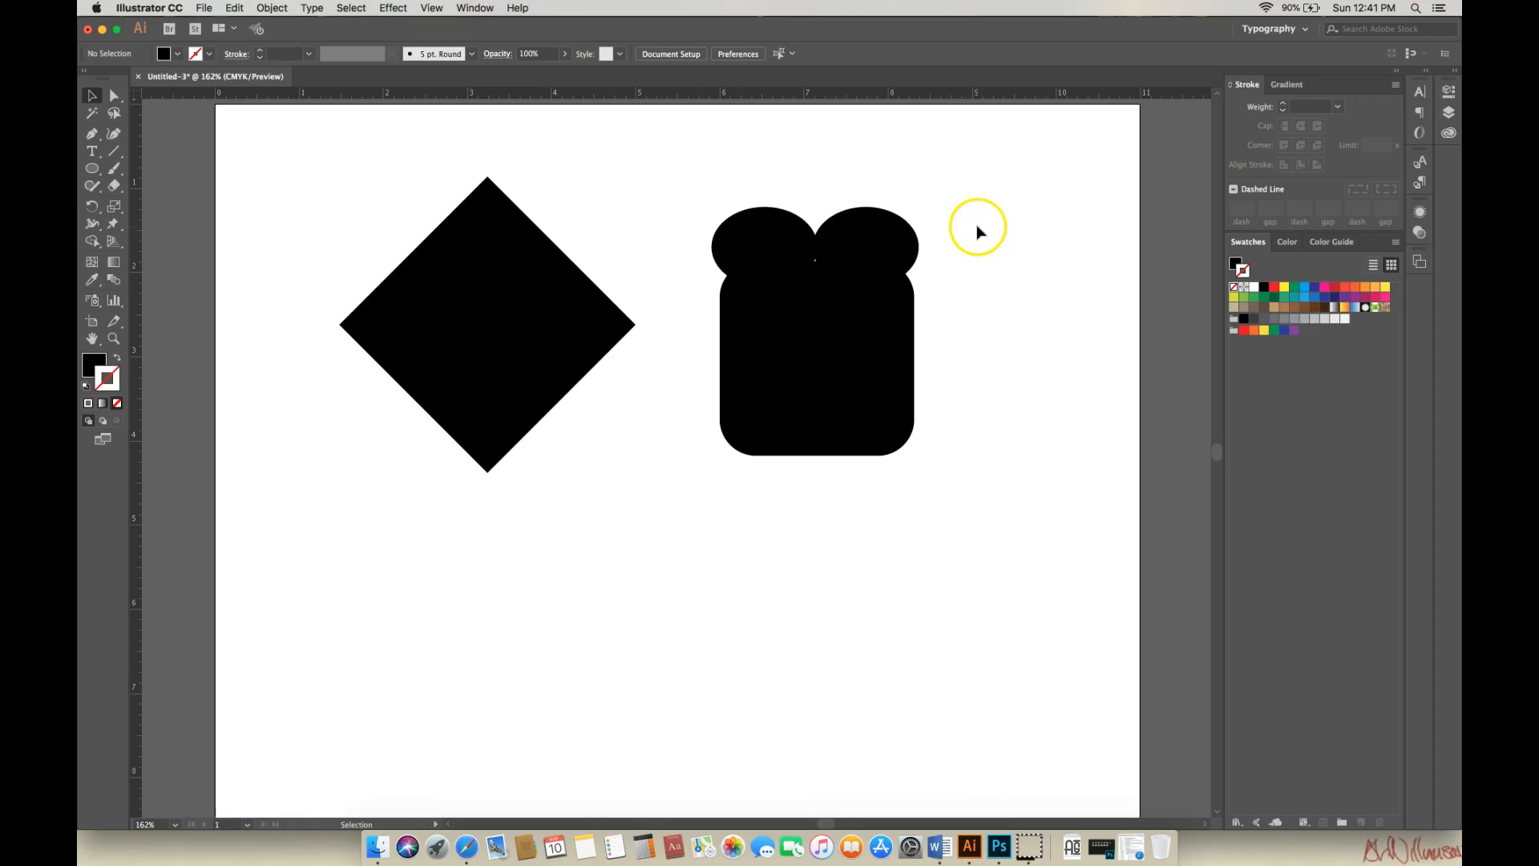
Nudge the two ellipses slightly inward to close the small gap between them above the square
{"action": "left_click", "coordinate": [848, 265]}
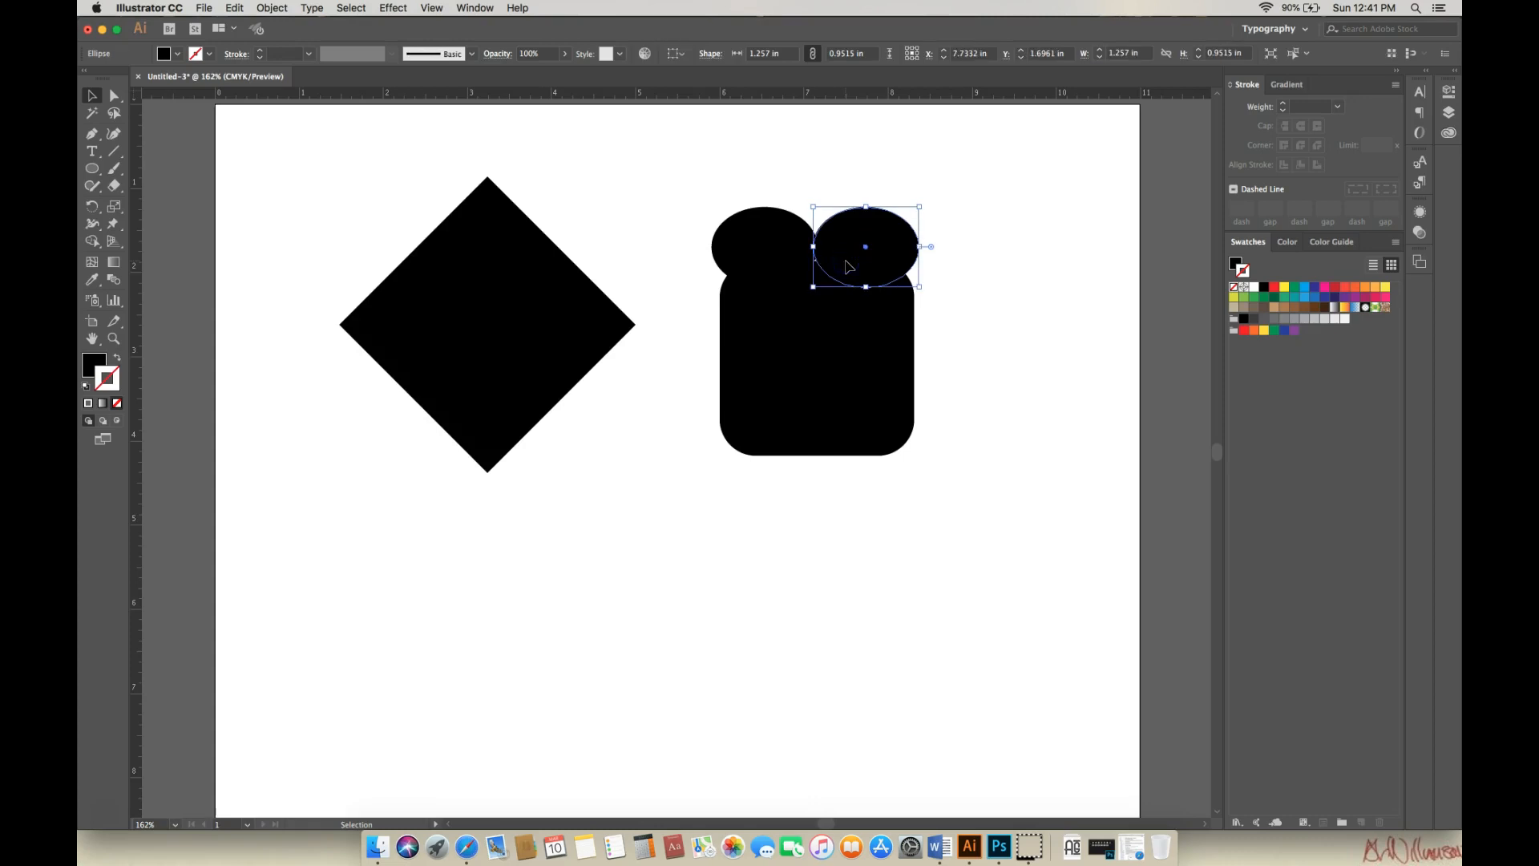
{"action": "left_click", "coordinate": [1025, 258]}
{"action": "left_click", "coordinate": [798, 263]}
{"action": "left_click", "coordinate": [1007, 257]}
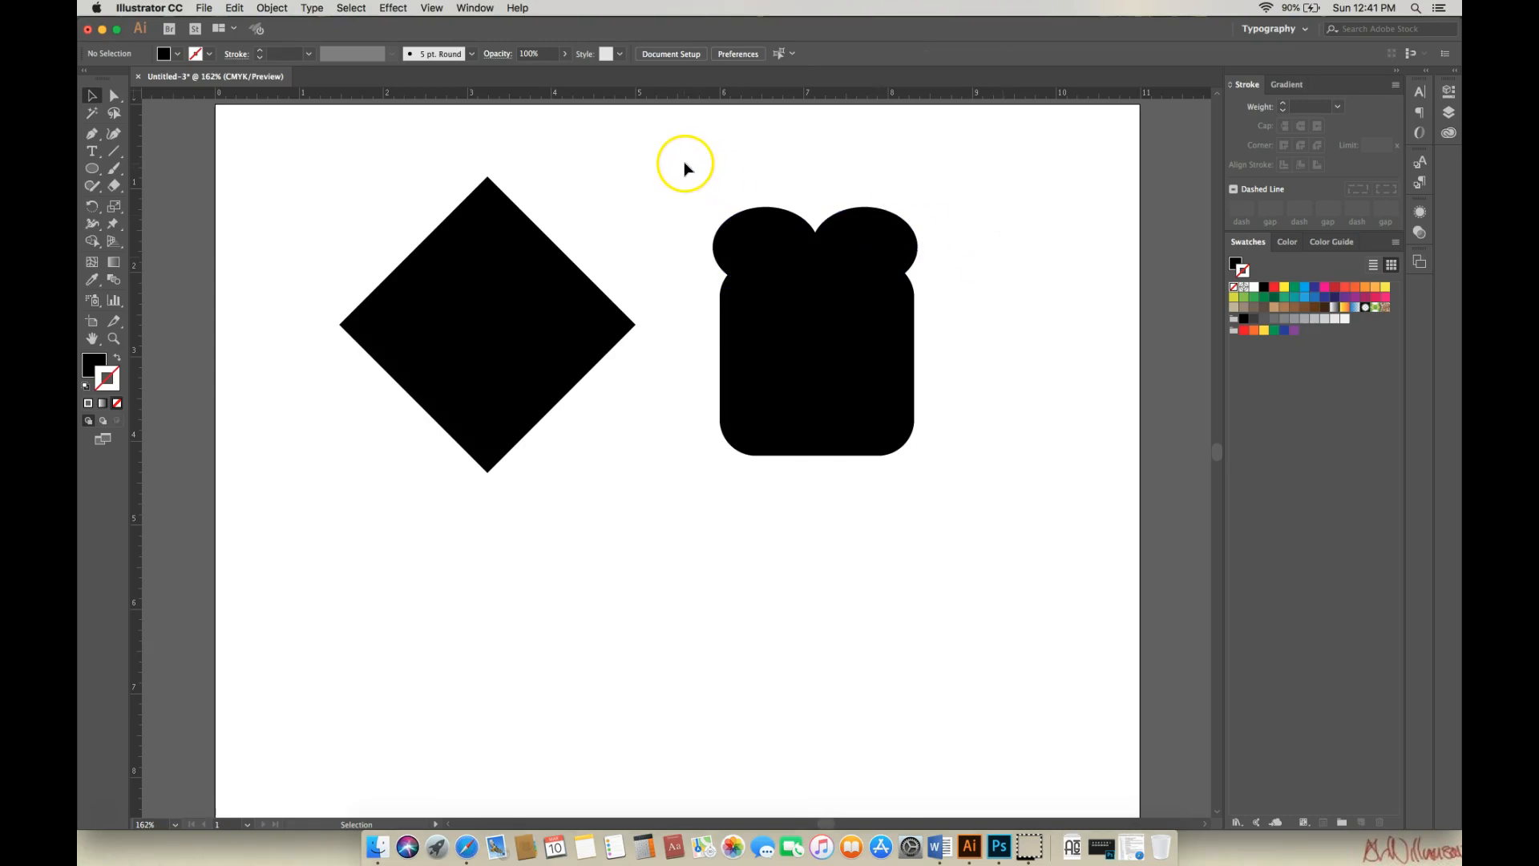
Merge the two ellipses into a single shape with the Shape Builder tool
{"action": "left_click", "coordinate": [756, 241]}
{"action": "left_click", "coordinate": [857, 244], "text": "shift"}
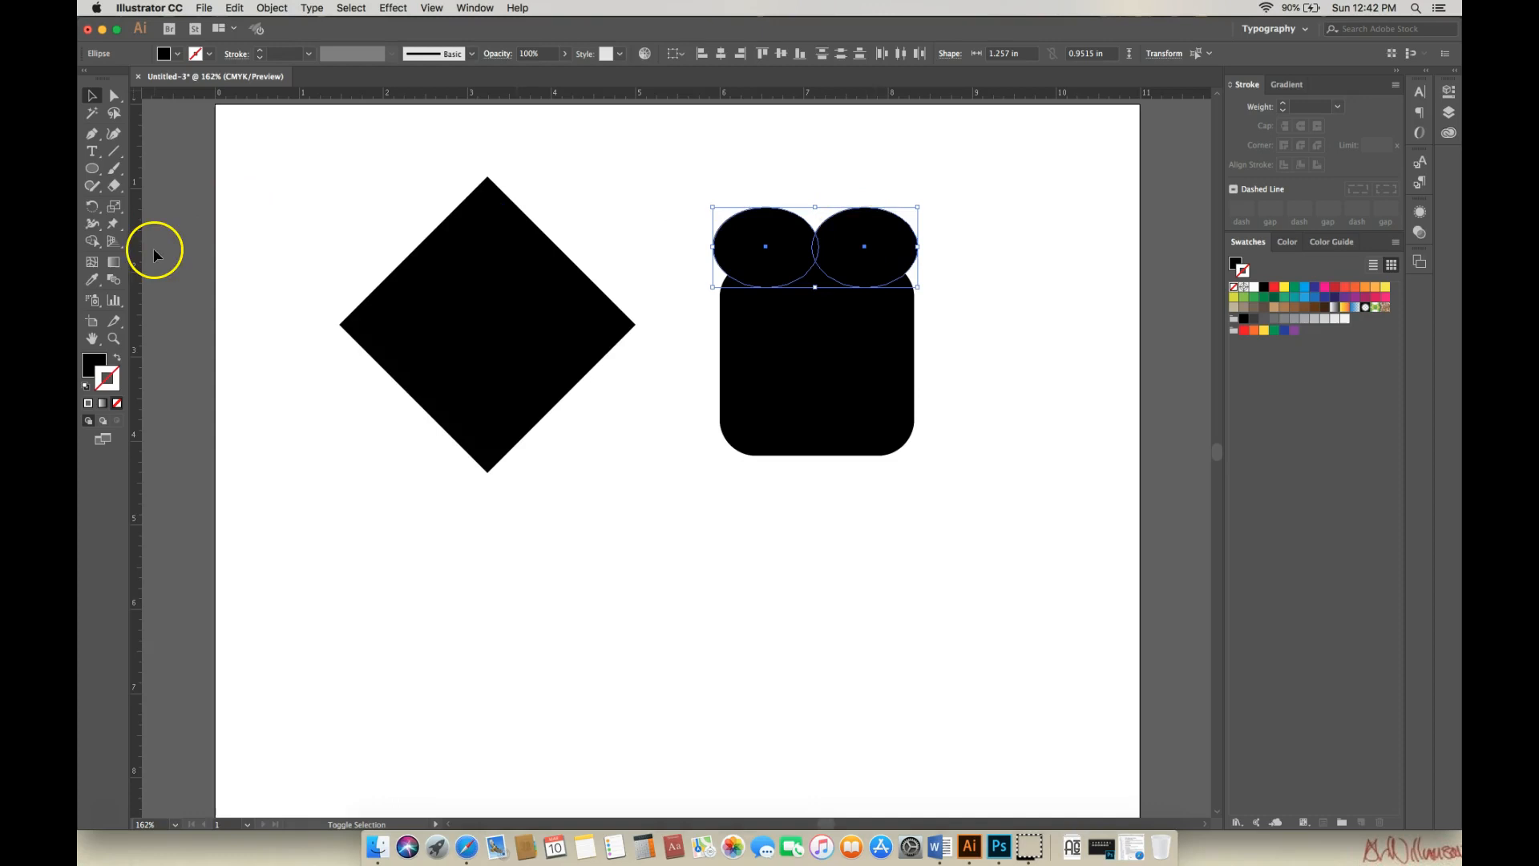
{"action": "left_click", "coordinate": [92, 242]}
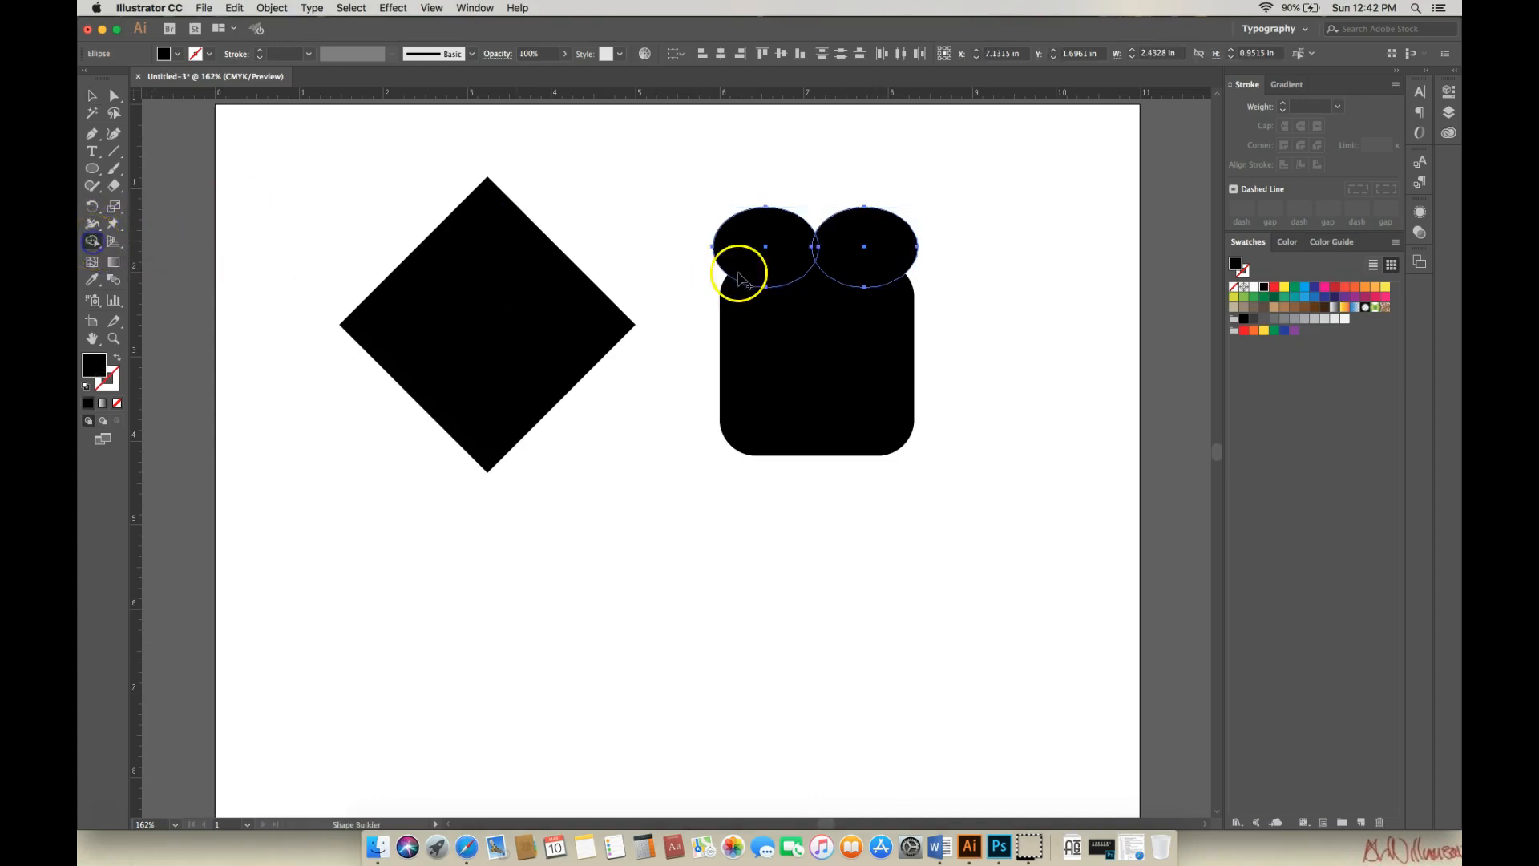
{"action": "left_click_drag", "start_coordinate": [763, 240], "coordinate": [858, 256]}
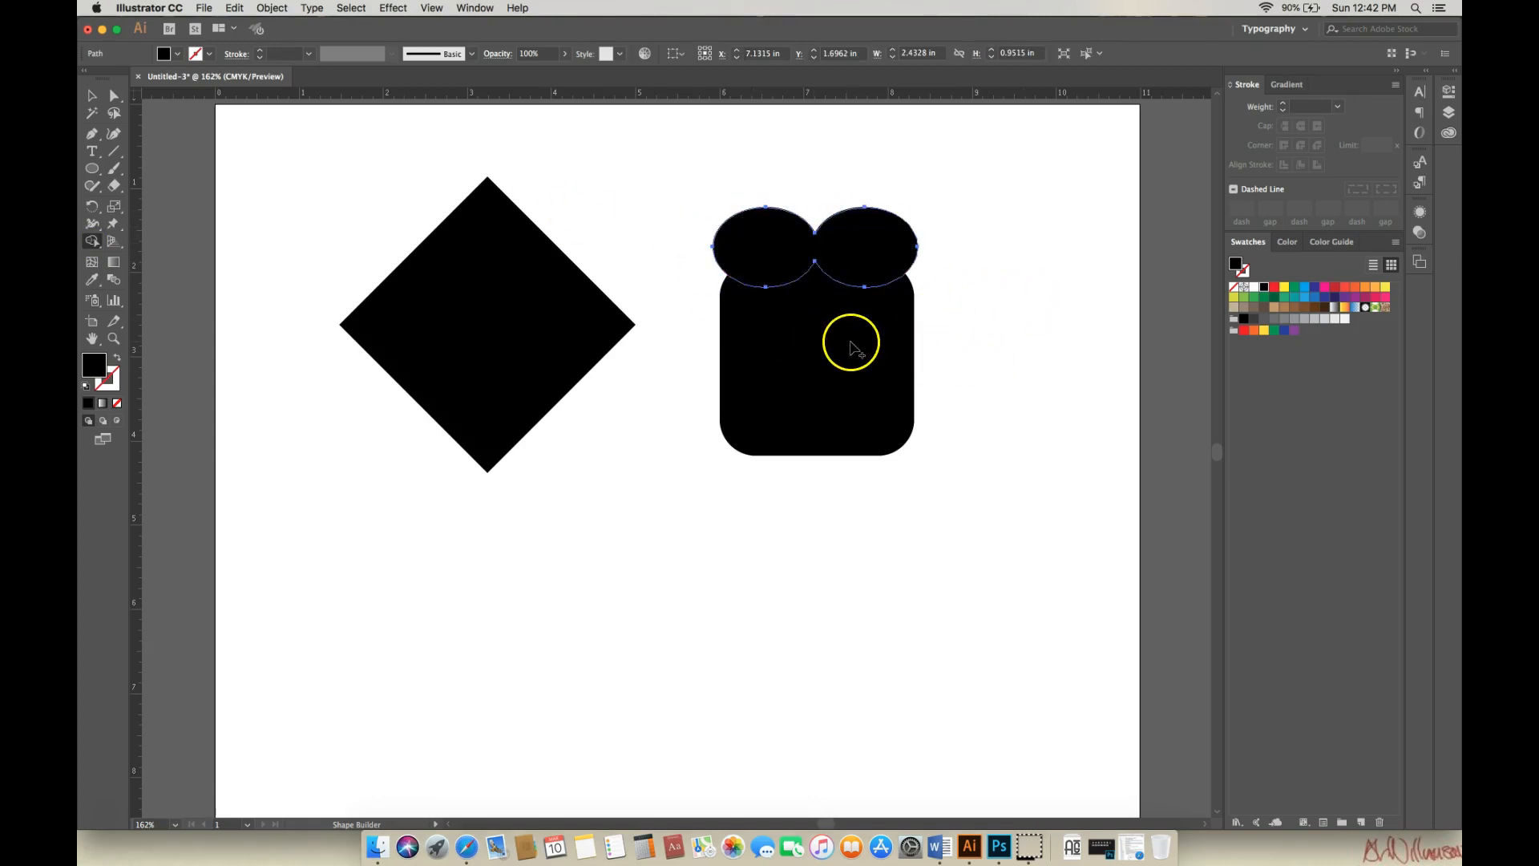
Align the merged ellipses and the rounded square by their horizontal centers
{"action": "left_click", "coordinate": [90, 96]}
{"action": "left_click", "coordinate": [848, 340]}
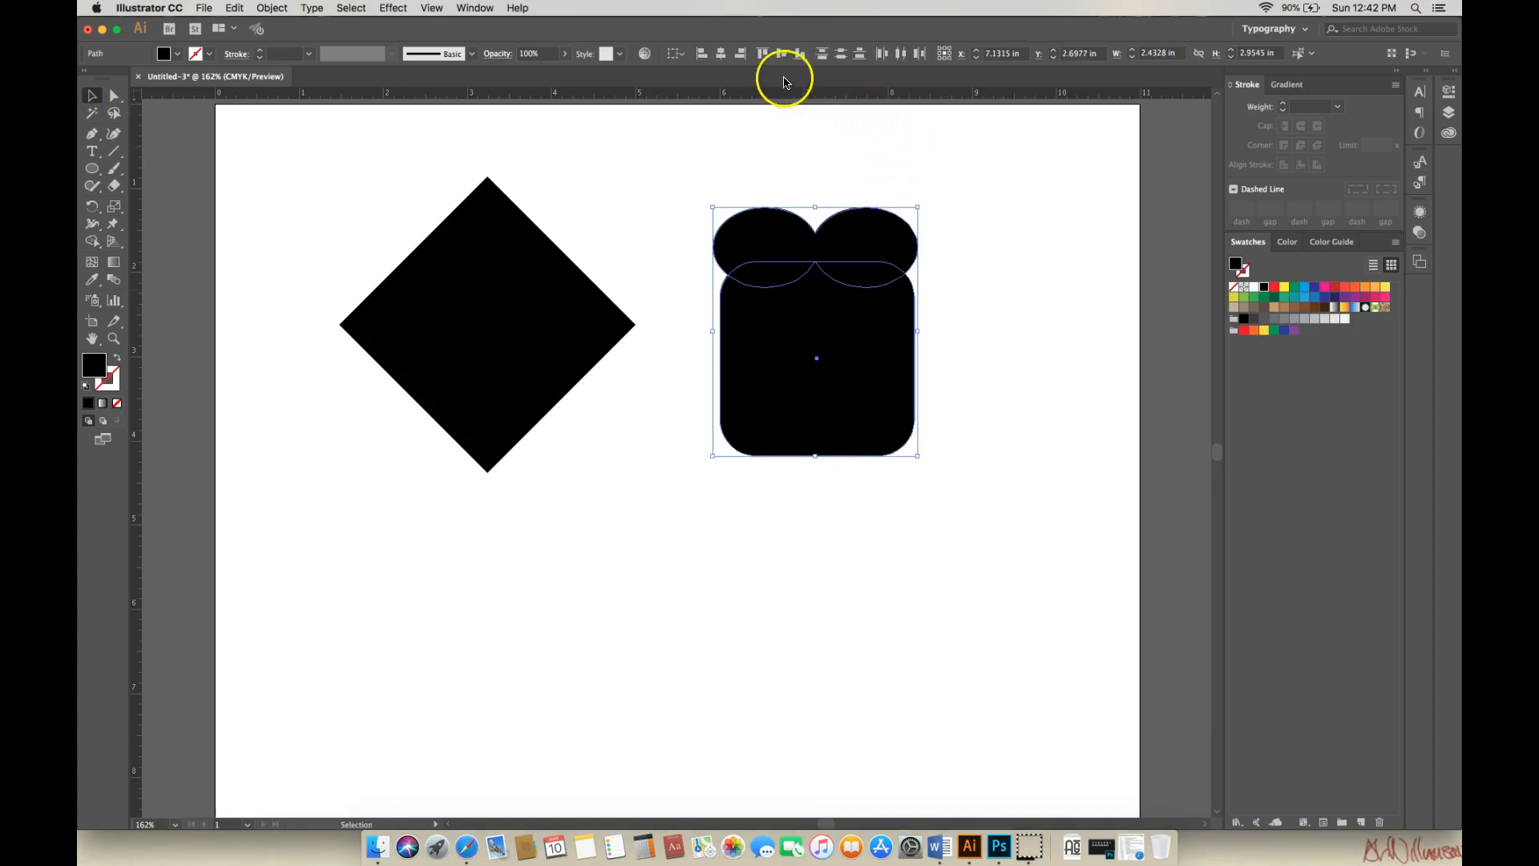
{"action": "left_click", "coordinate": [720, 55]}
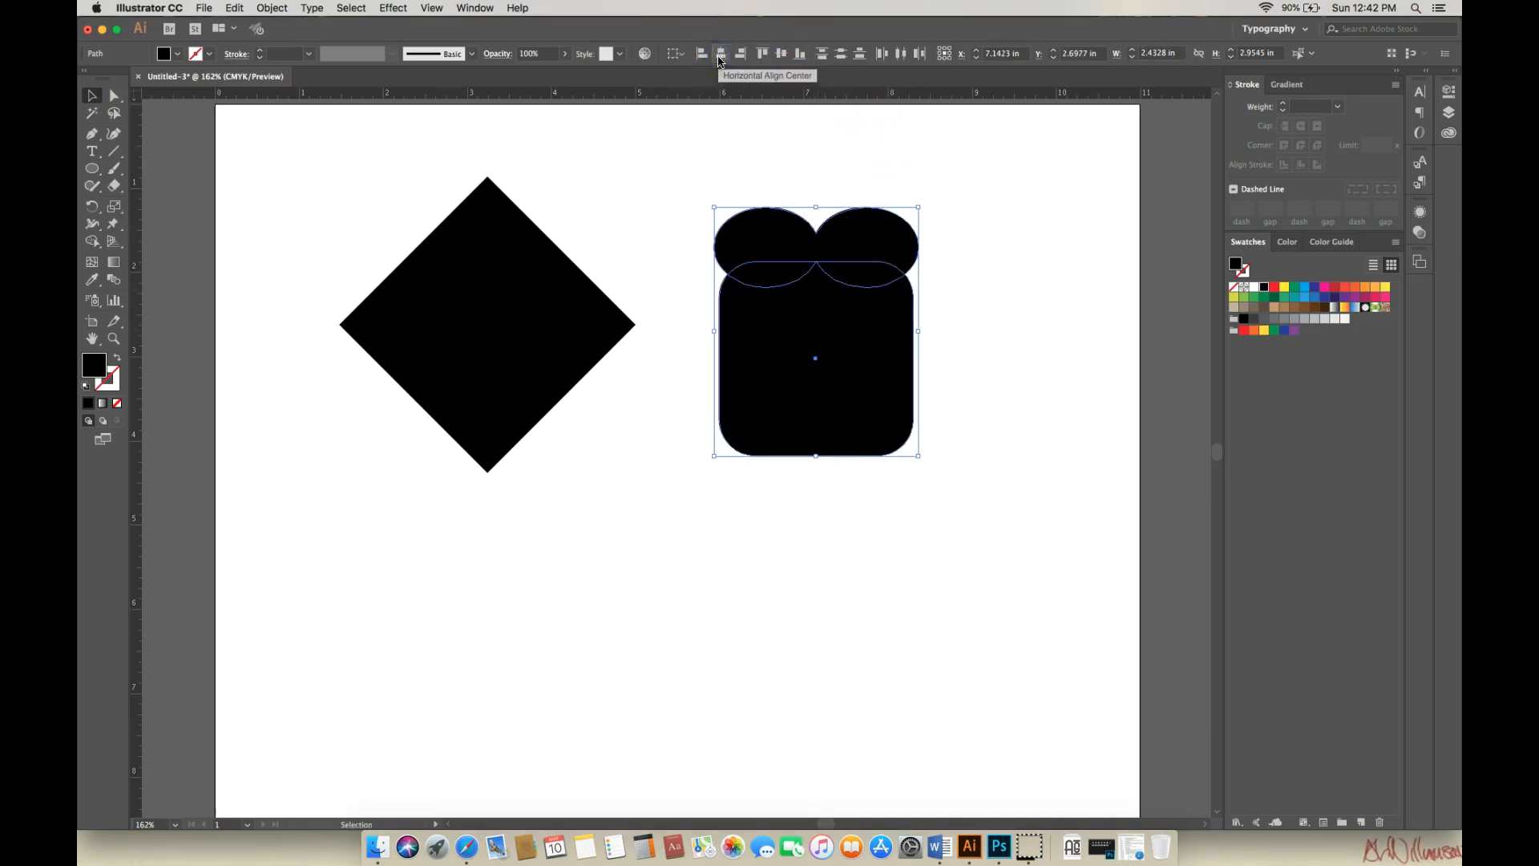
{"action": "left_click", "coordinate": [1127, 351]}
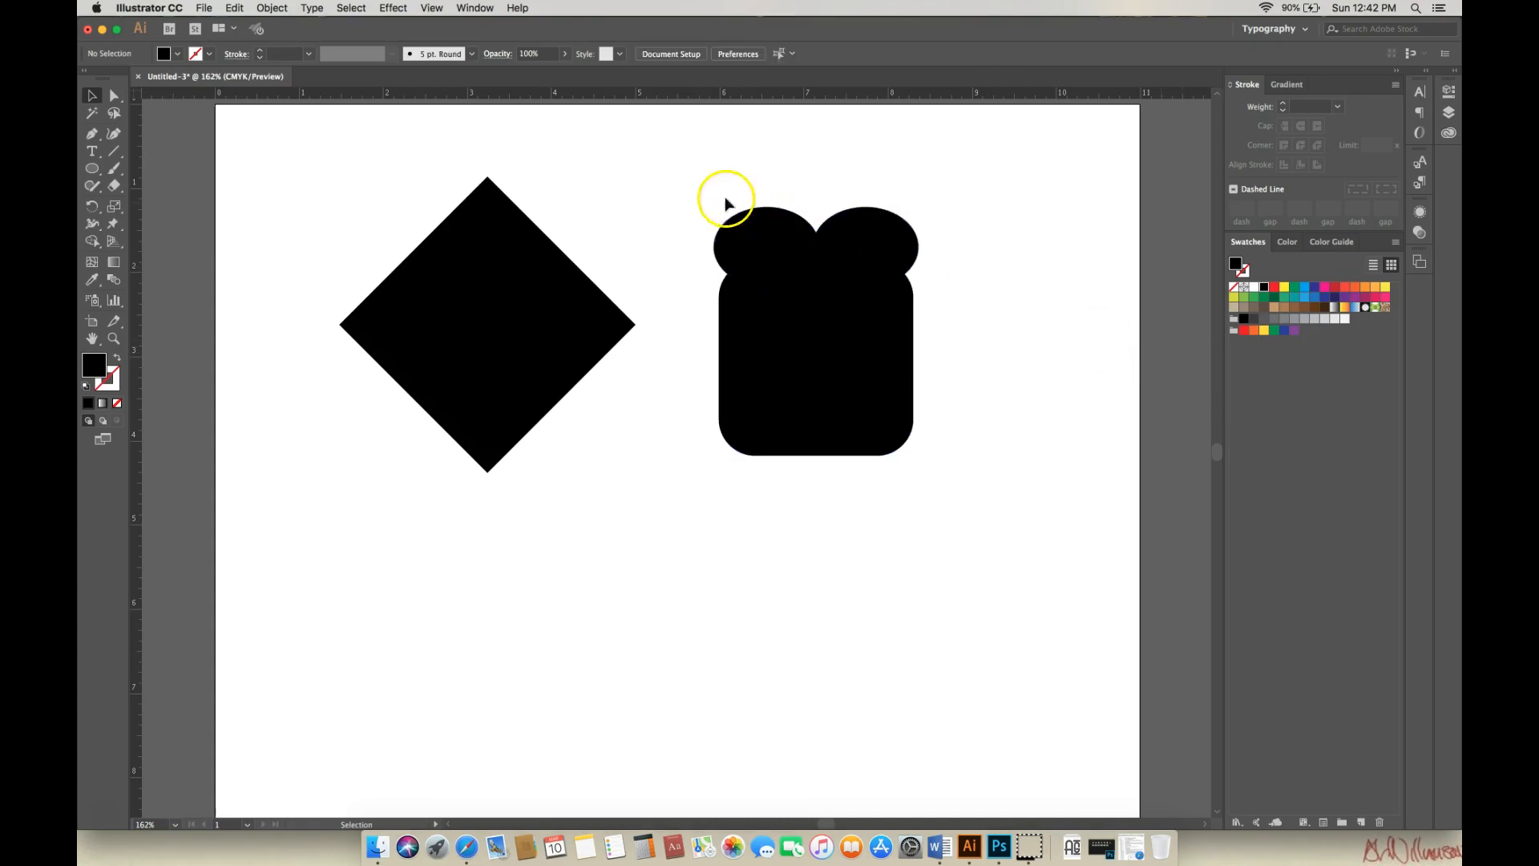
Merge the ellipse shape and the rounded square into one bread-slice silhouette with the Shape Builder tool
{"action": "left_click_drag", "start_coordinate": [696, 185], "coordinate": [951, 482]}
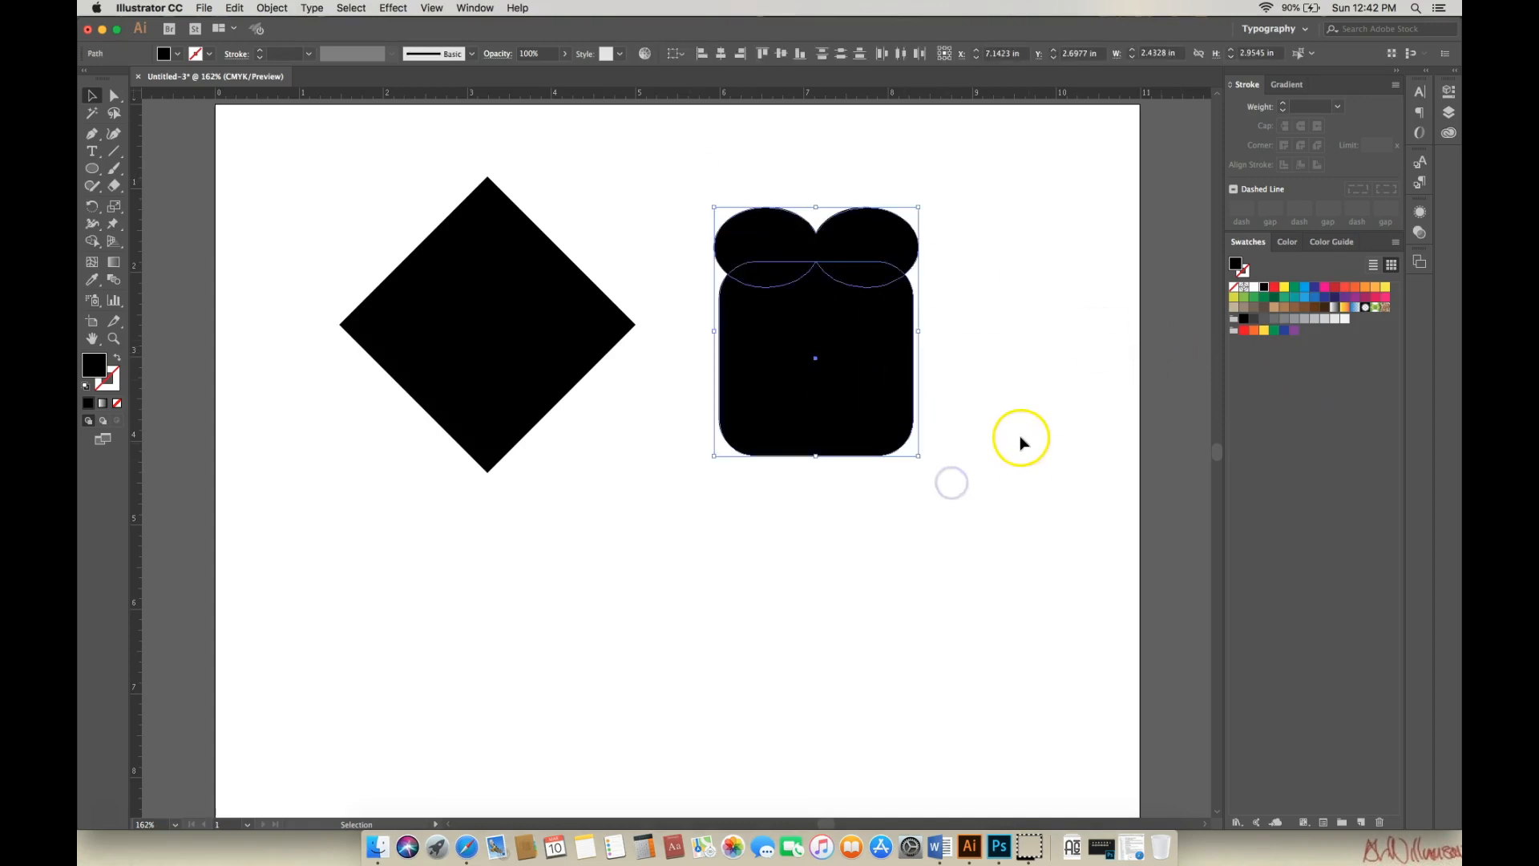
{"action": "left_click", "coordinate": [94, 241]}
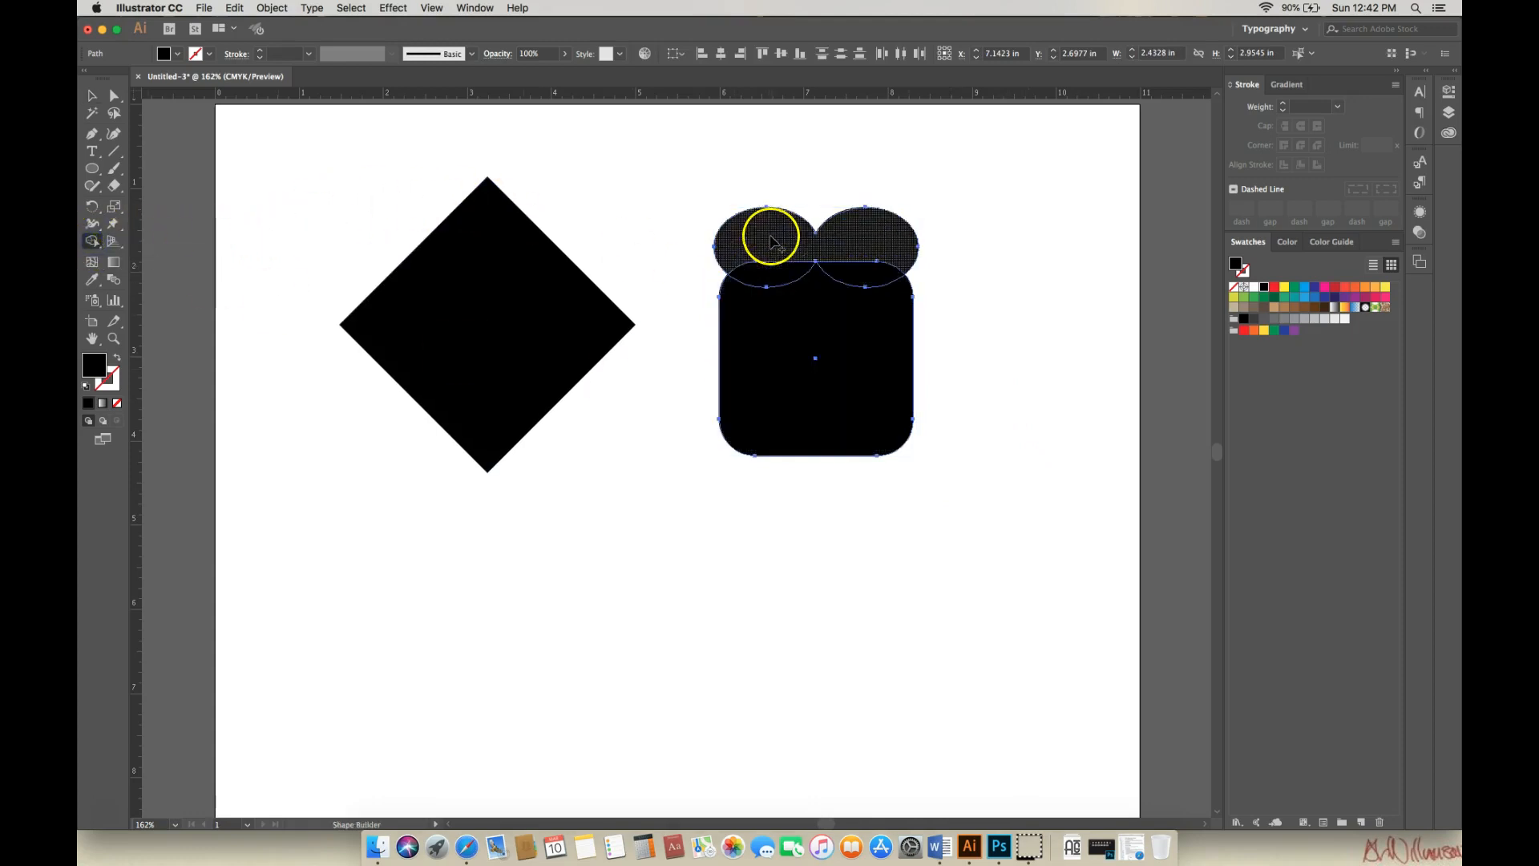
{"action": "left_click_drag", "start_coordinate": [776, 267], "coordinate": [794, 305]}
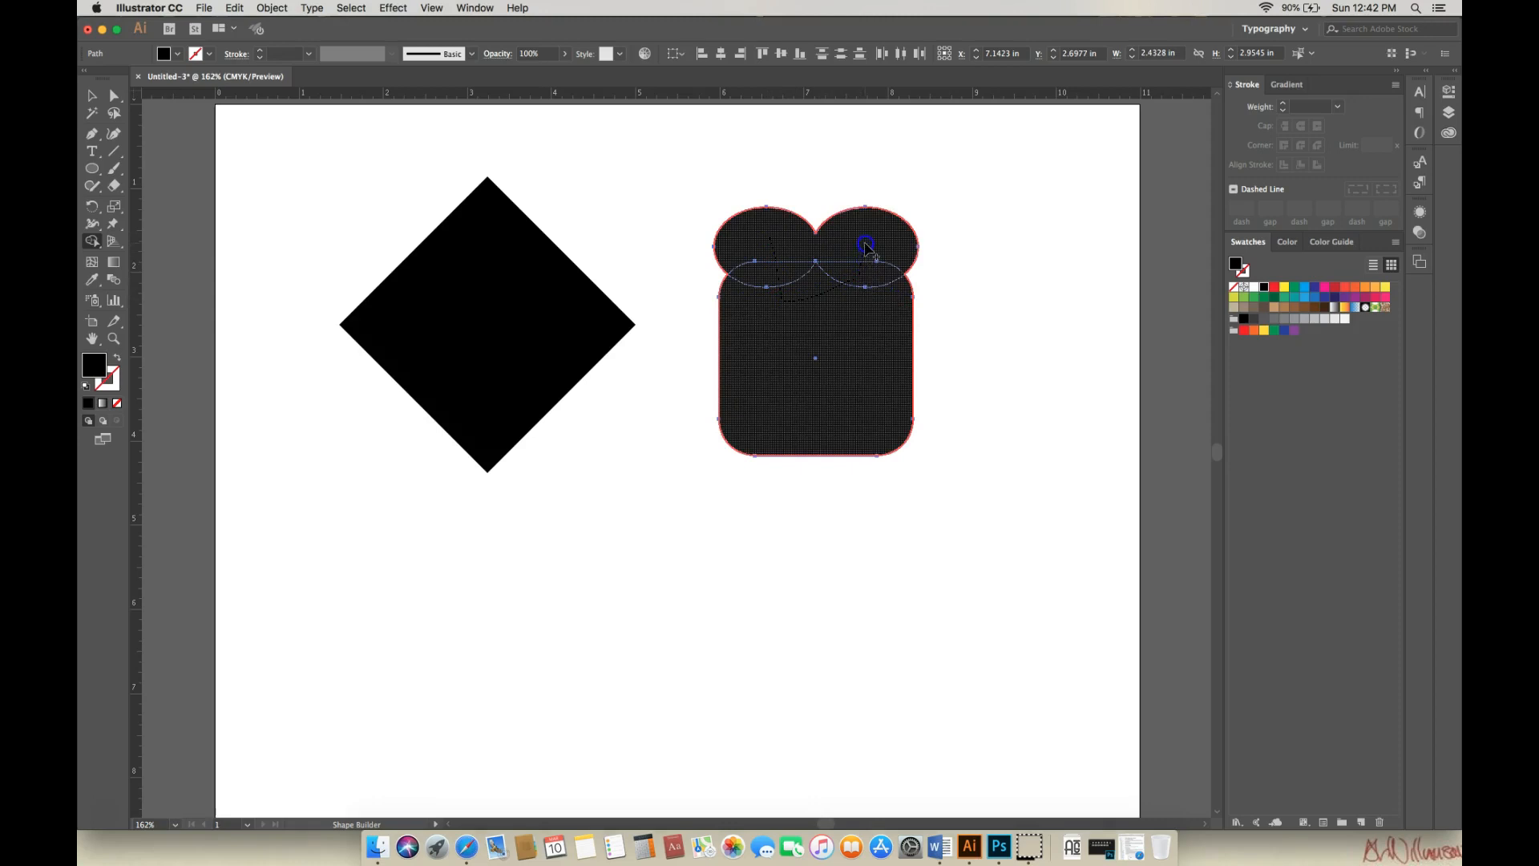
{"action": "left_click_drag", "start_coordinate": [866, 246], "coordinate": [870, 248]}
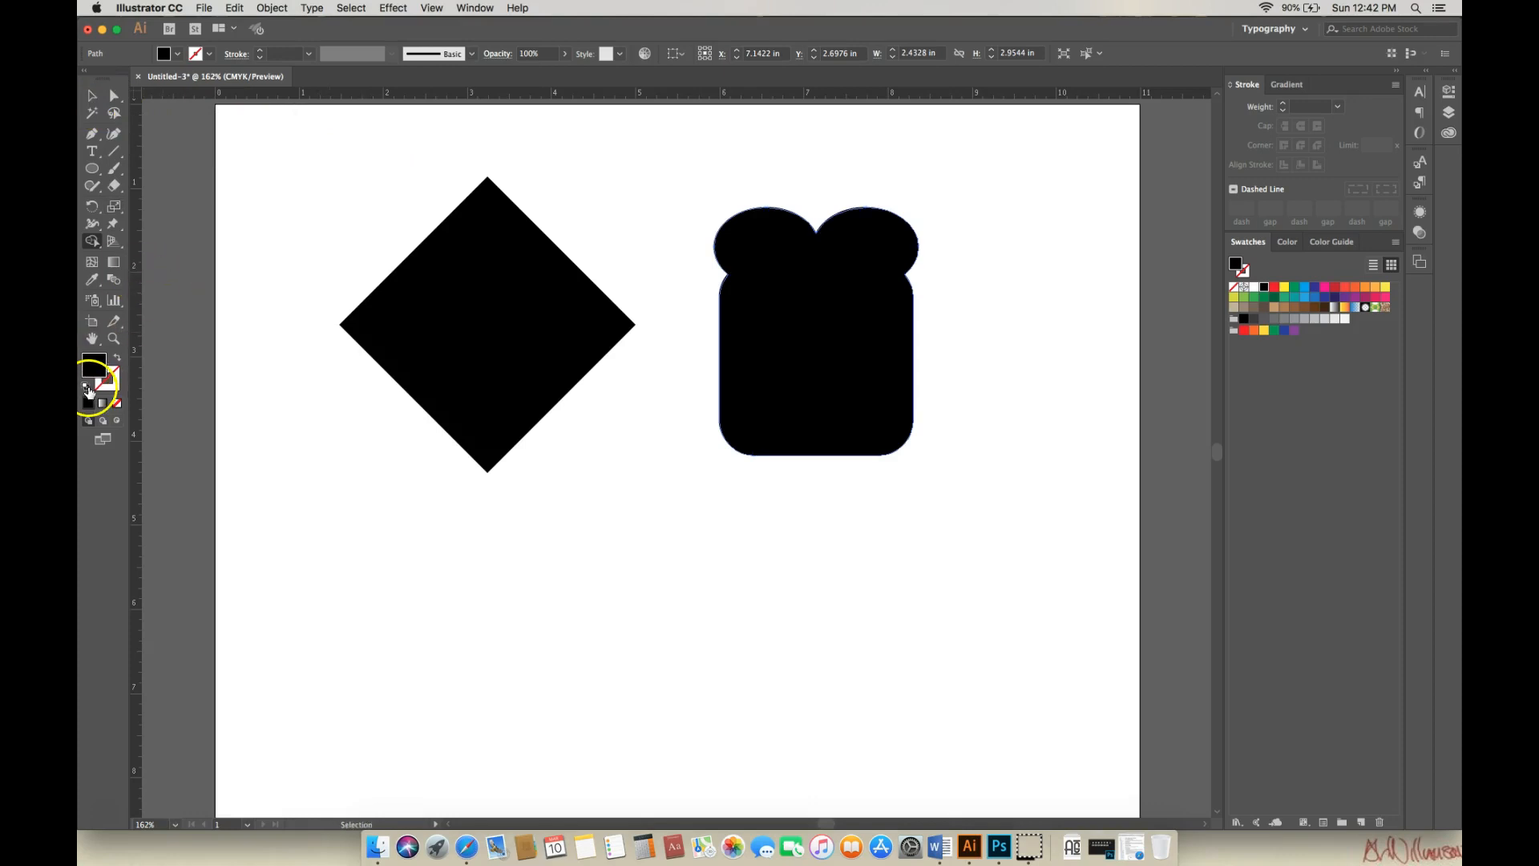
Try to give the bread-slice shape a white 3 pt stroke
{"action": "left_click", "coordinate": [115, 385]}
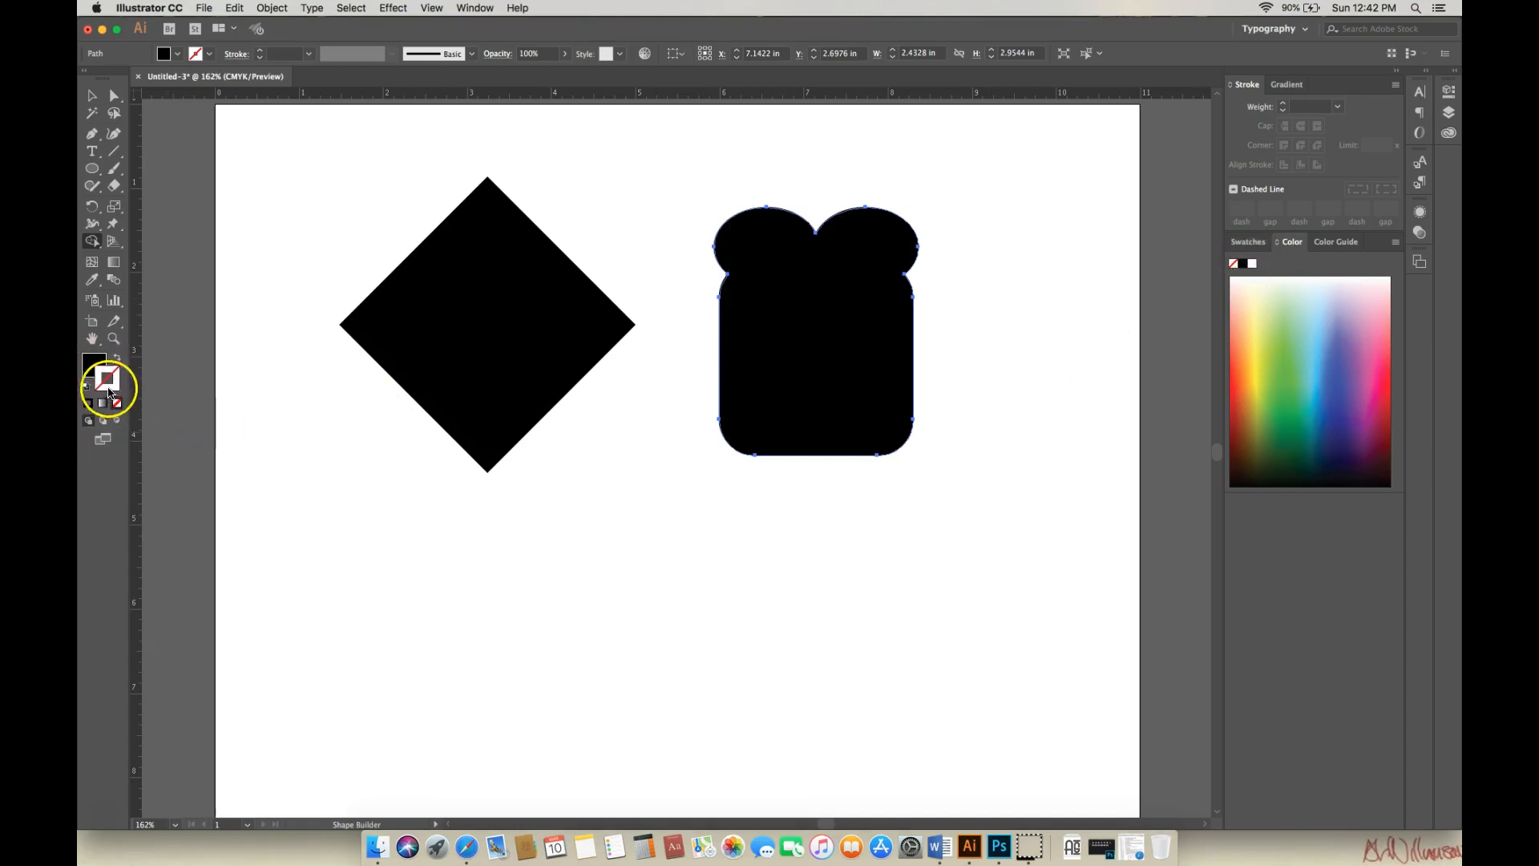
{"action": "left_click", "coordinate": [104, 374]}
{"action": "left_click", "coordinate": [104, 374]}
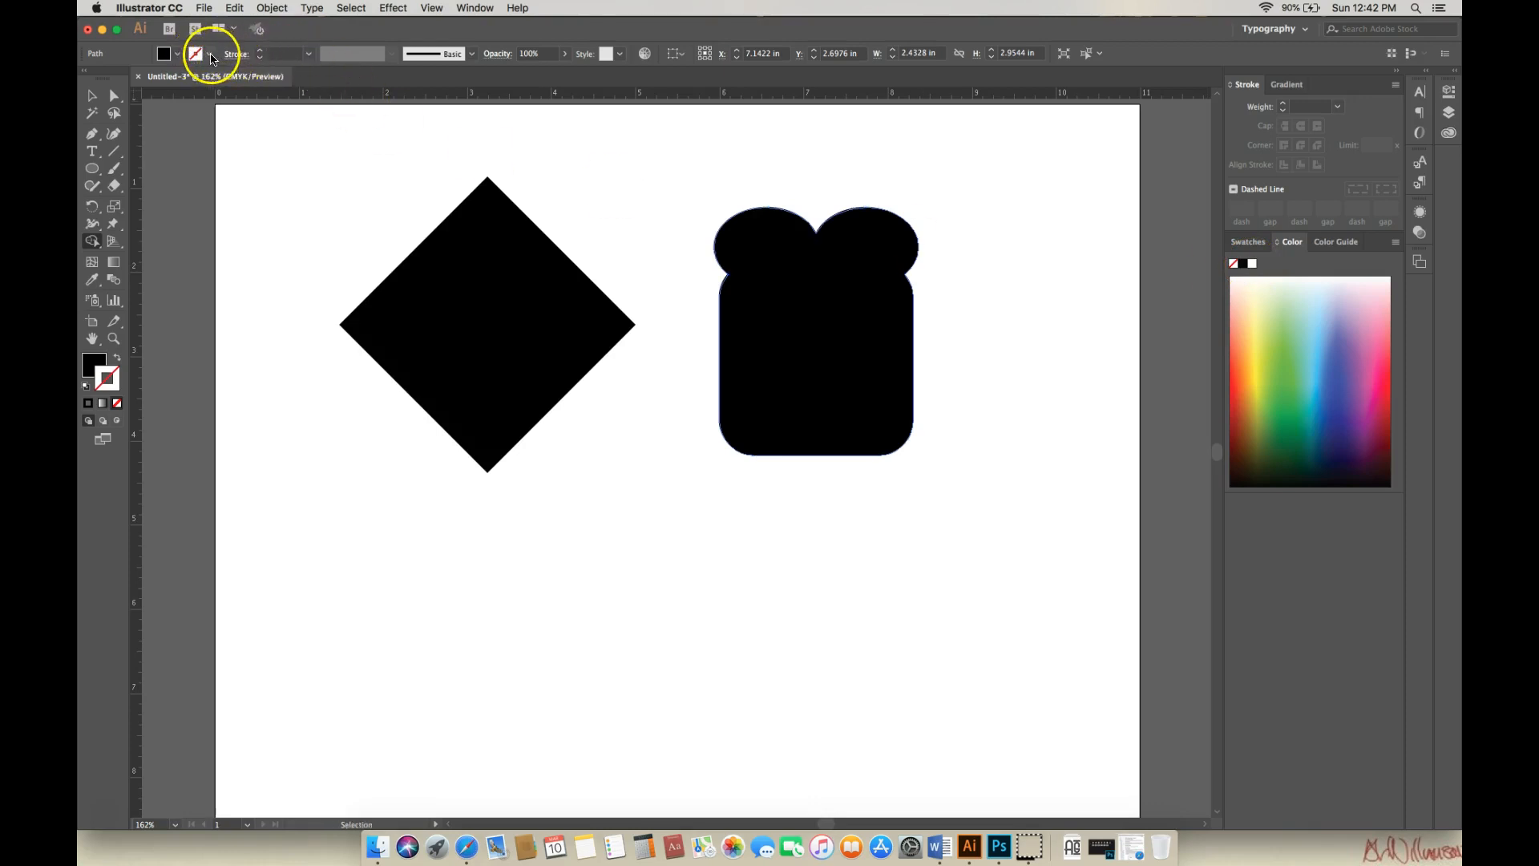
{"action": "left_click", "coordinate": [211, 56]}
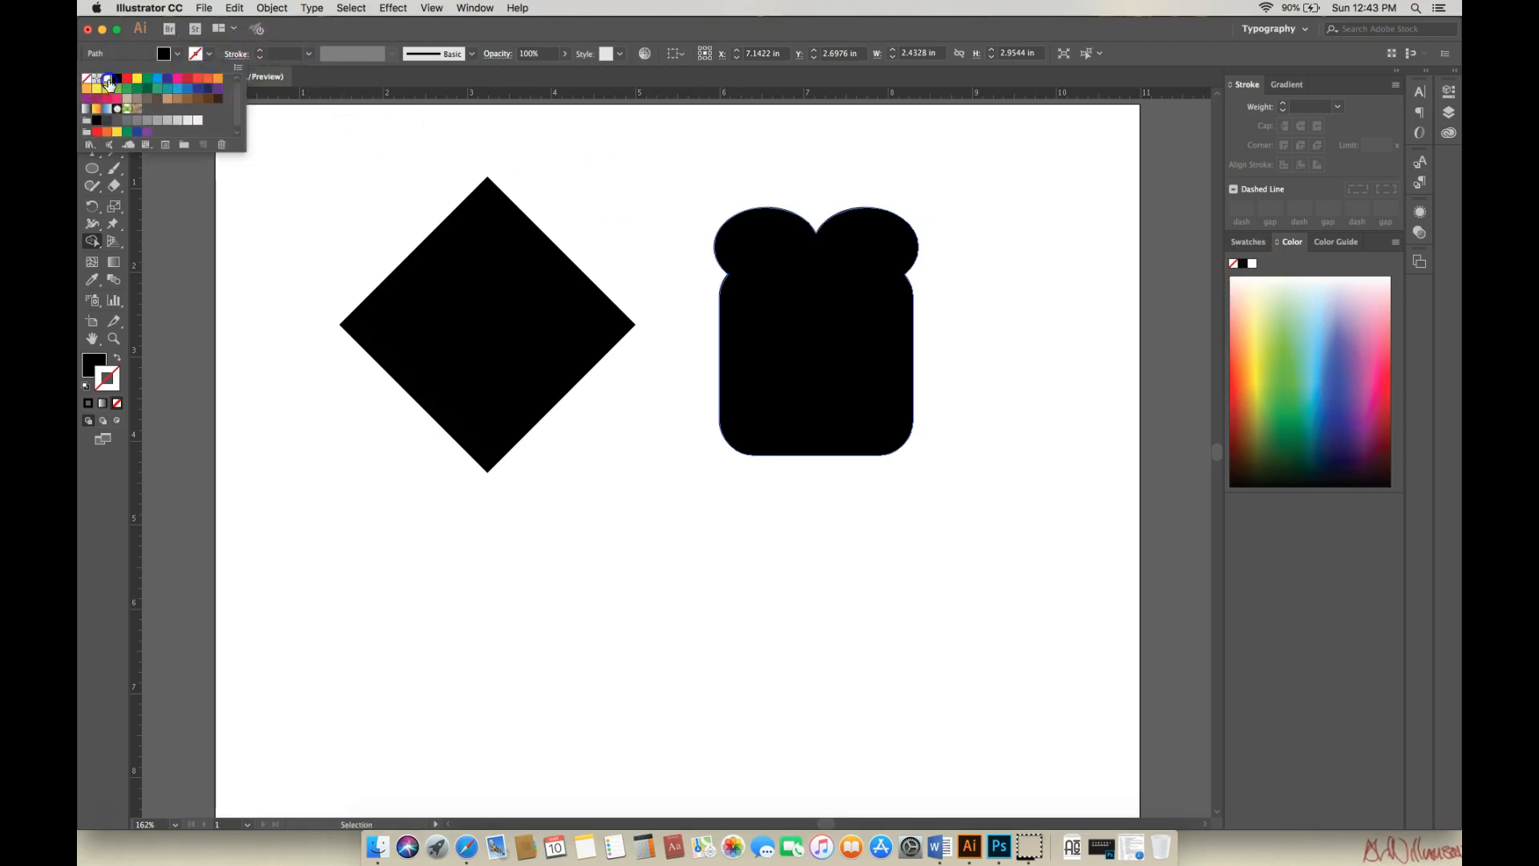
{"action": "left_click", "coordinate": [107, 80]}
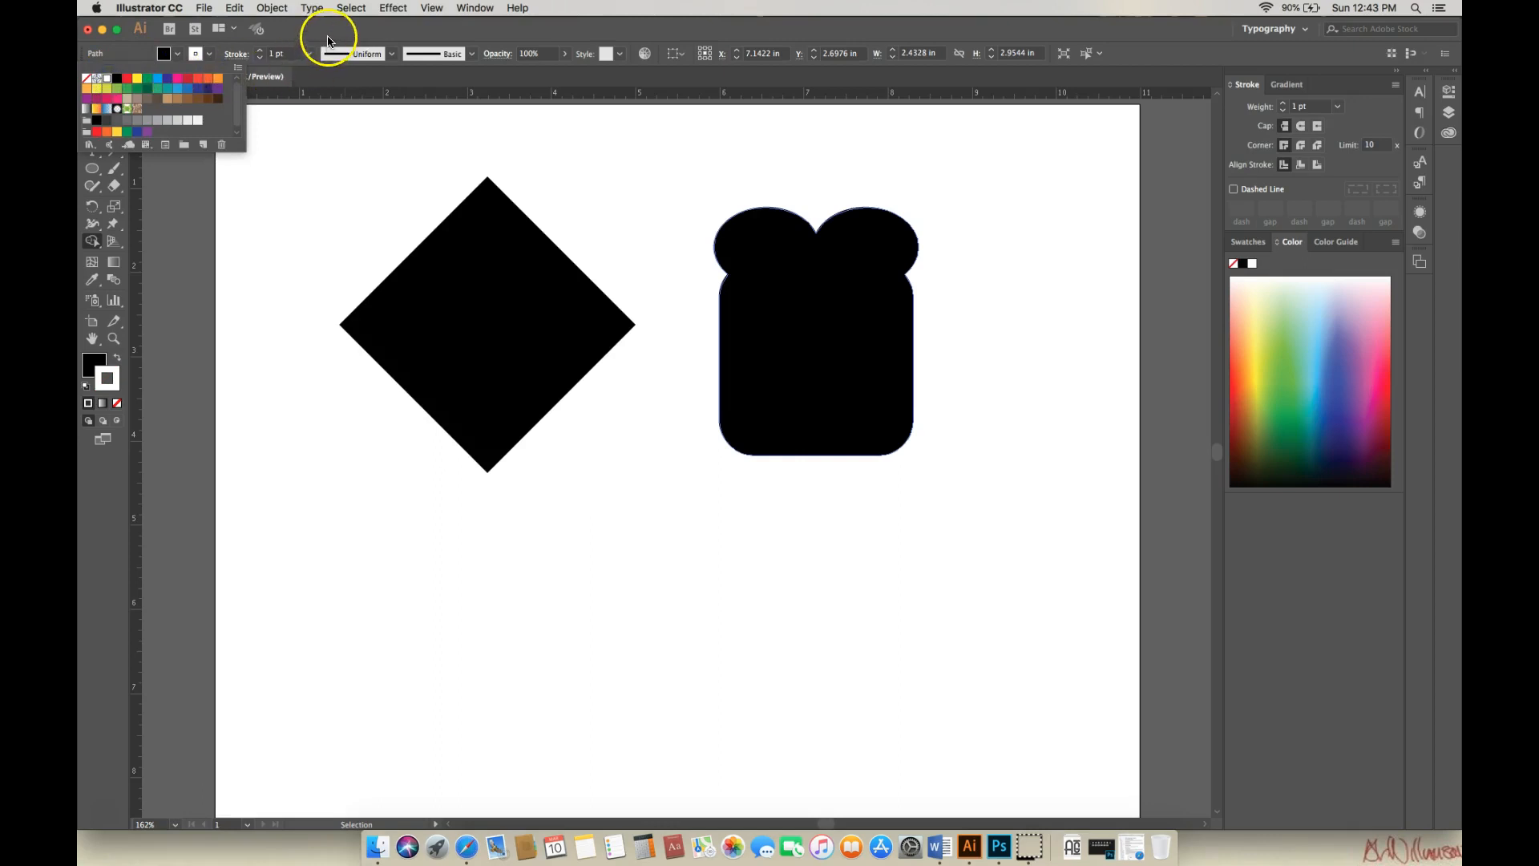
{"action": "left_click", "coordinate": [263, 54]}
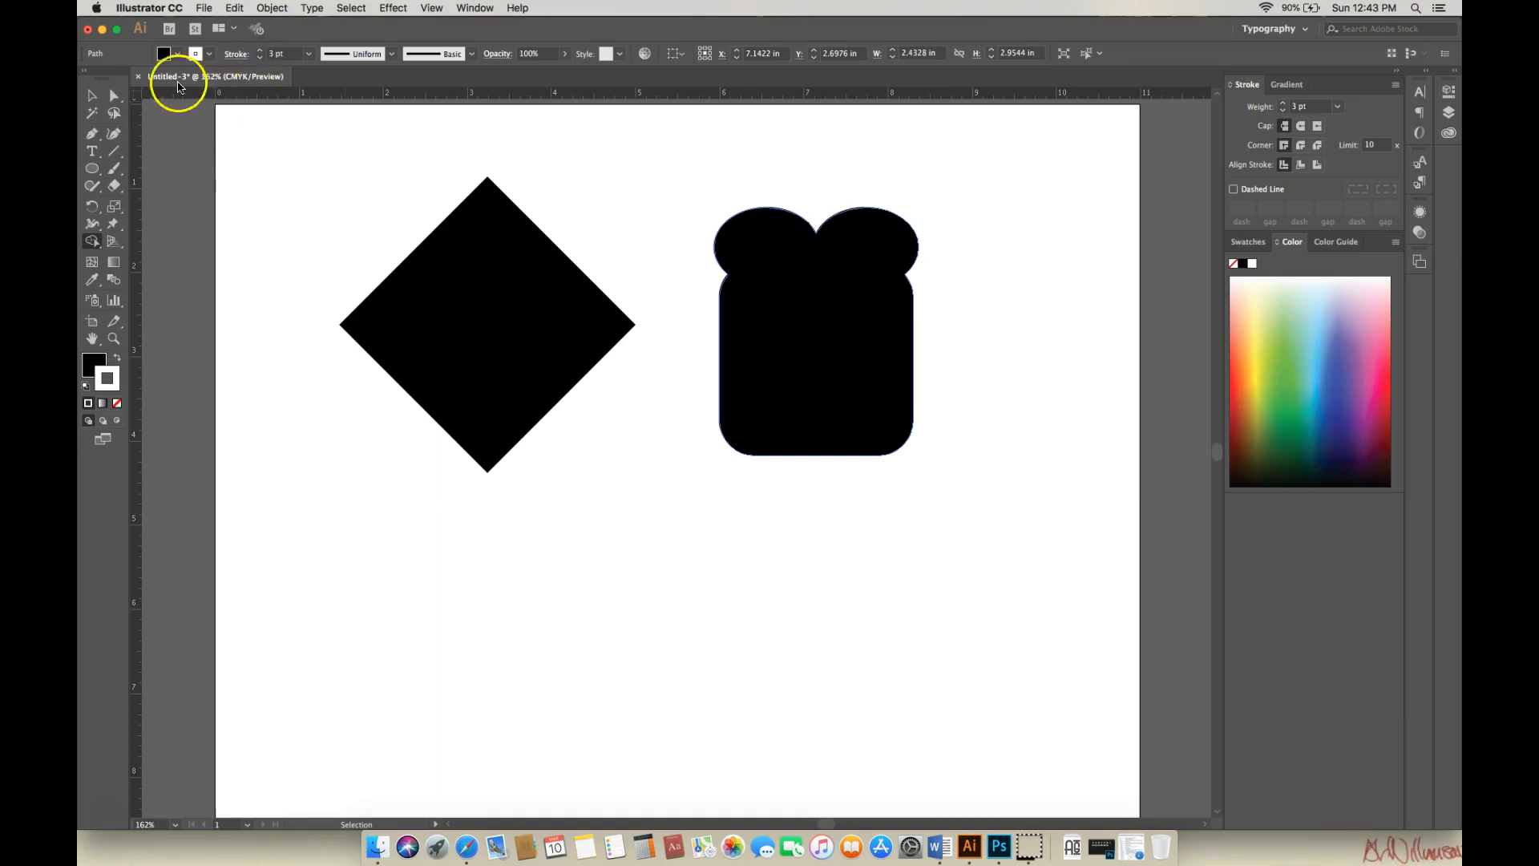
Move the bread-slice shape onto the center of the black diamond
{"action": "left_click", "coordinate": [92, 95]}
{"action": "left_click", "coordinate": [746, 300]}
{"action": "left_click_drag", "start_coordinate": [808, 293], "coordinate": [513, 278]}
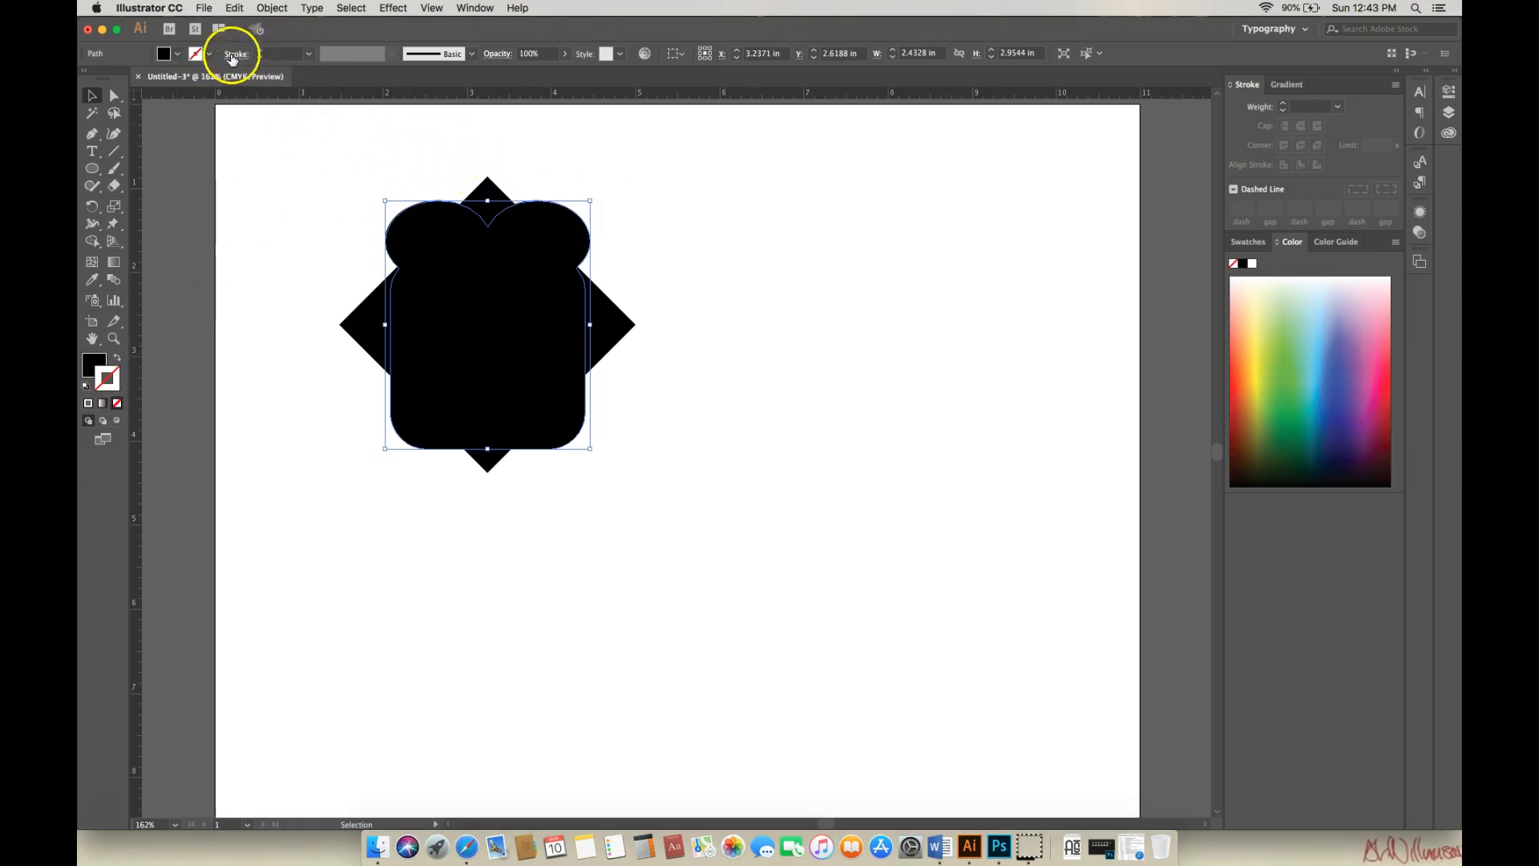
Give the bread-slice shape a white 4 pt stroke to set it off from the diamond
{"action": "left_click", "coordinate": [211, 56]}
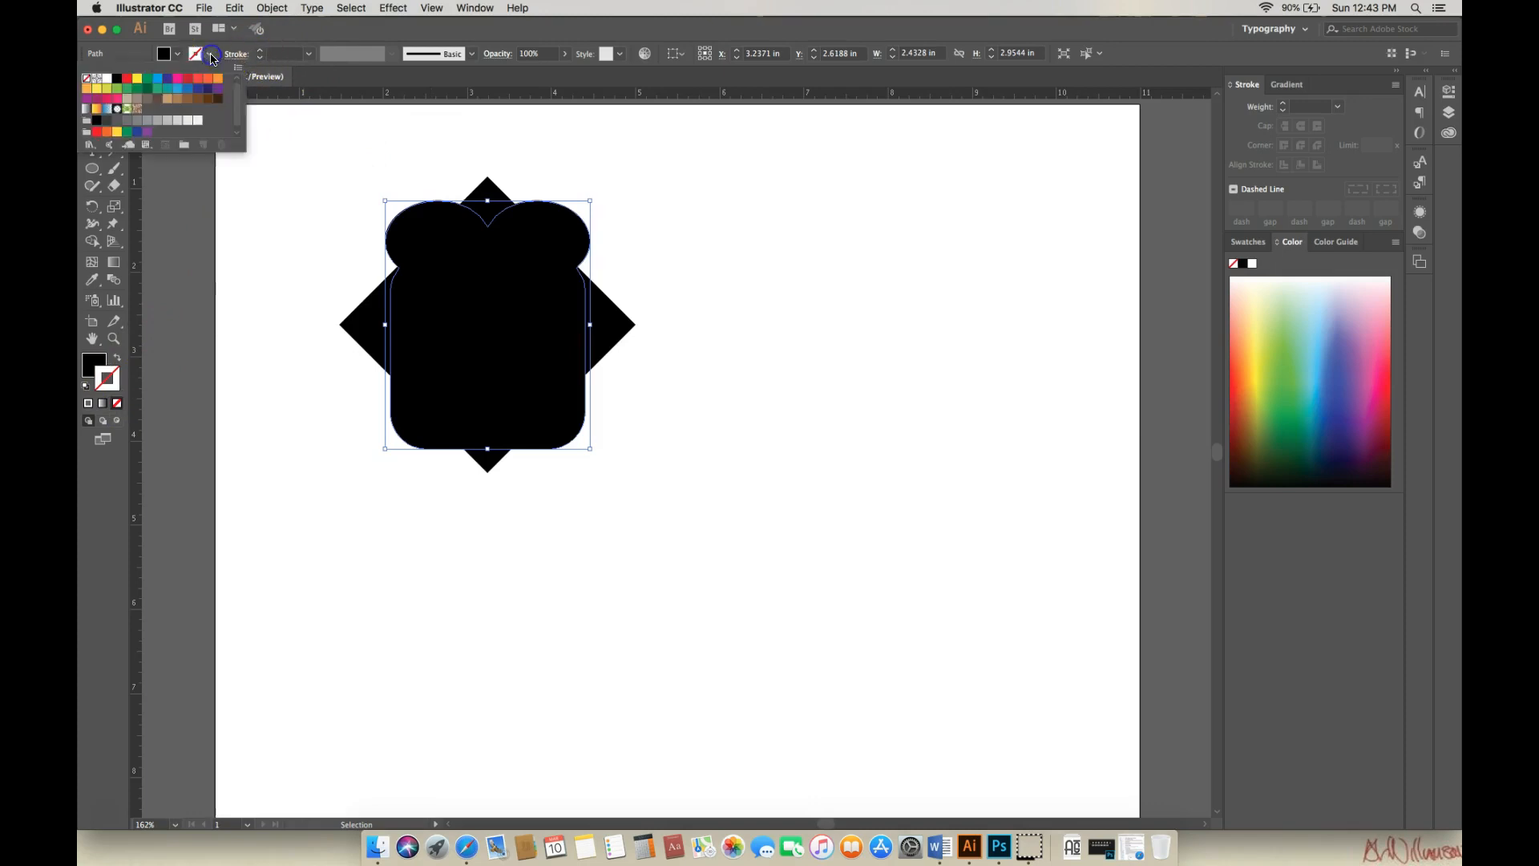
{"action": "left_click", "coordinate": [109, 79]}
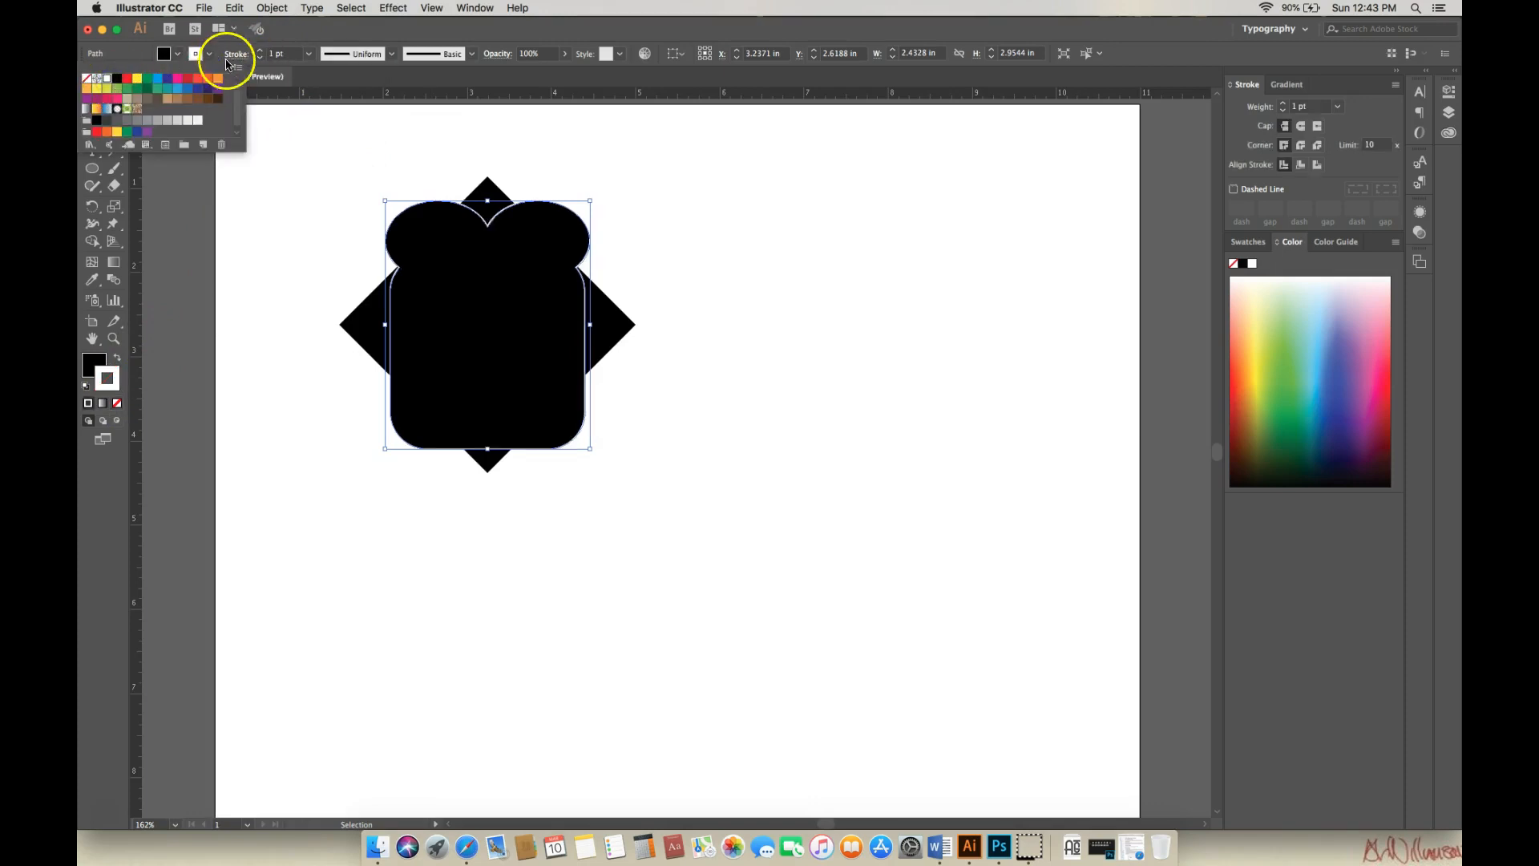
{"action": "left_click", "coordinate": [260, 51]}
{"action": "left_click", "coordinate": [260, 51]}
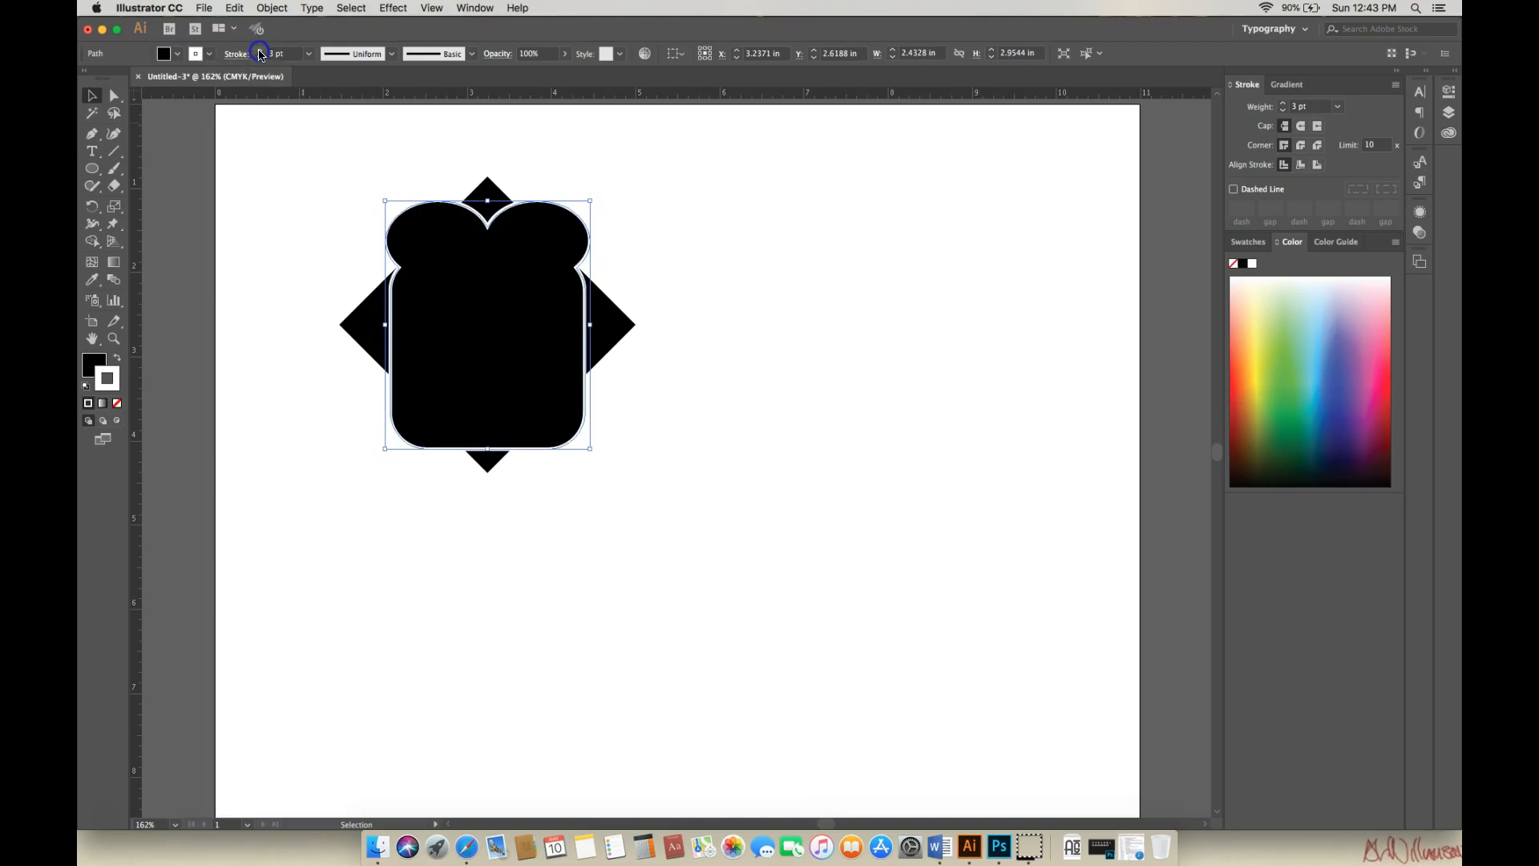
{"action": "left_click", "coordinate": [260, 51]}
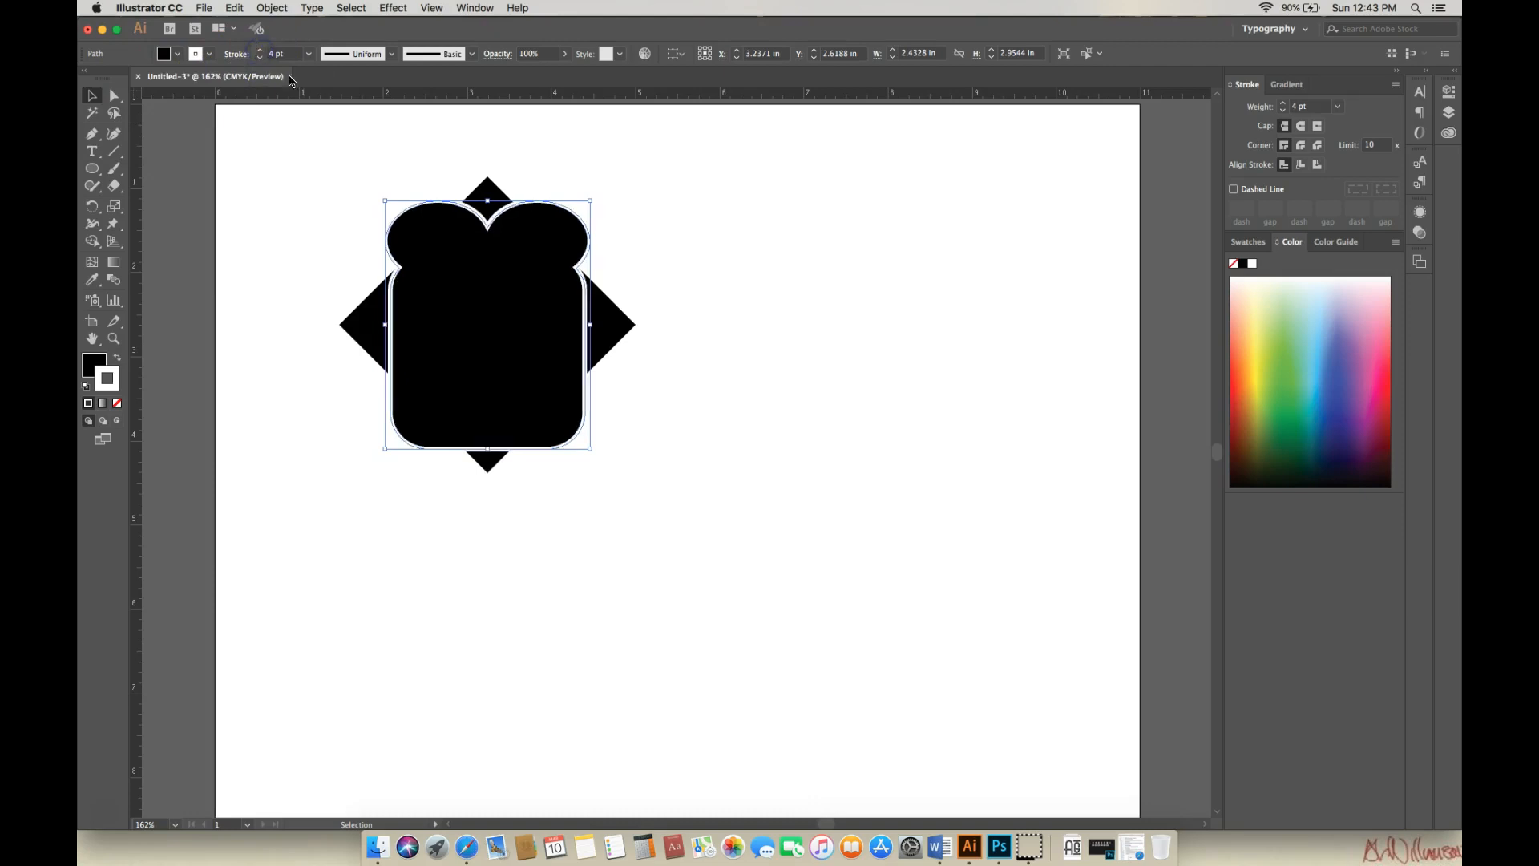
{"action": "left_click", "coordinate": [815, 247]}
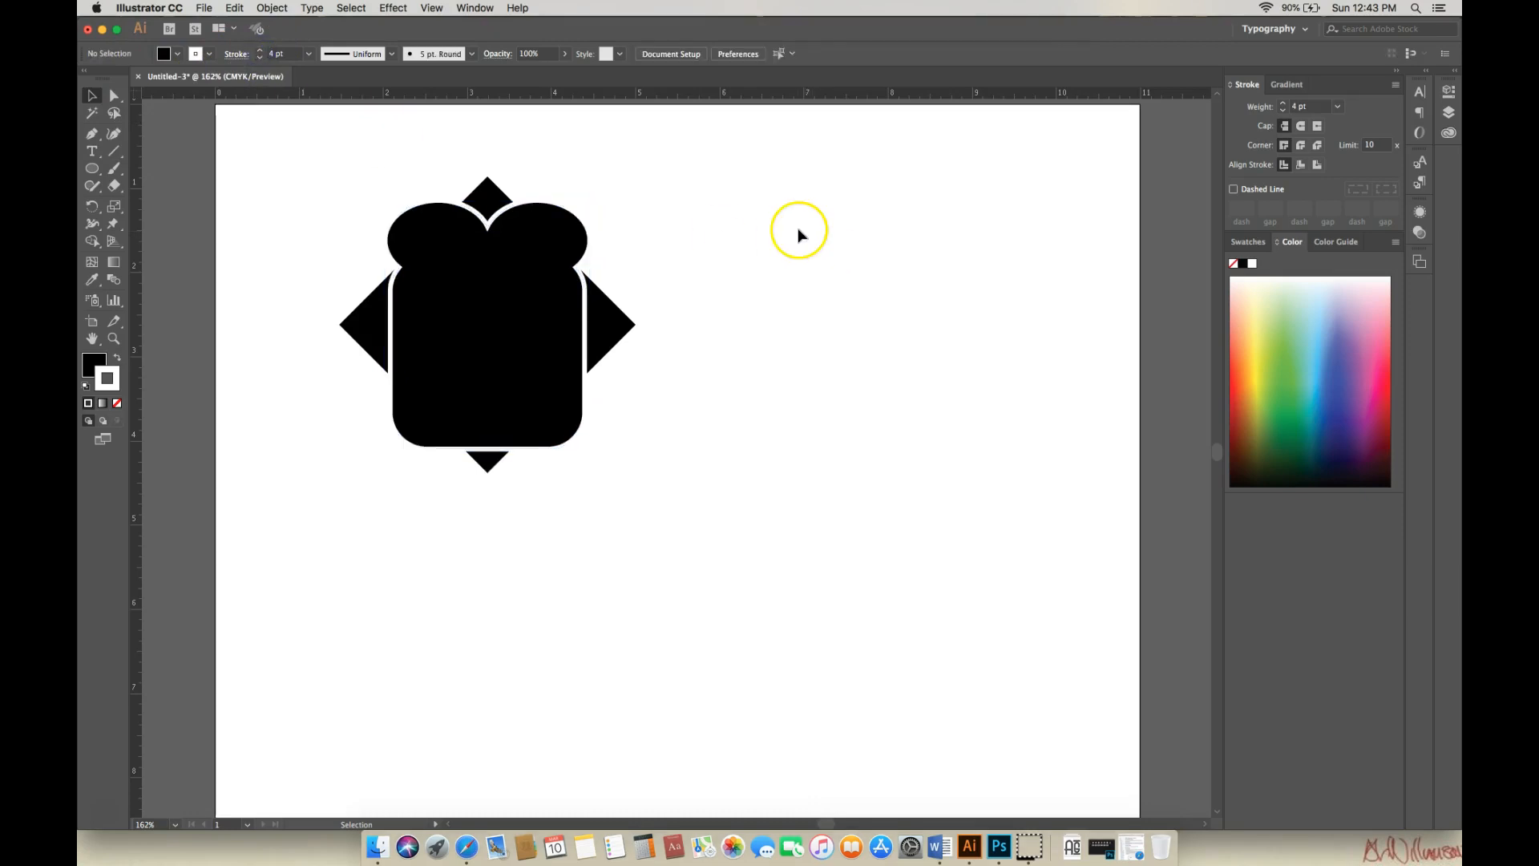
Enlarge the bread slice to about 2.47 by 3 in and align it with the diamond by horizontal and vertical centers
{"action": "left_click", "coordinate": [518, 283]}
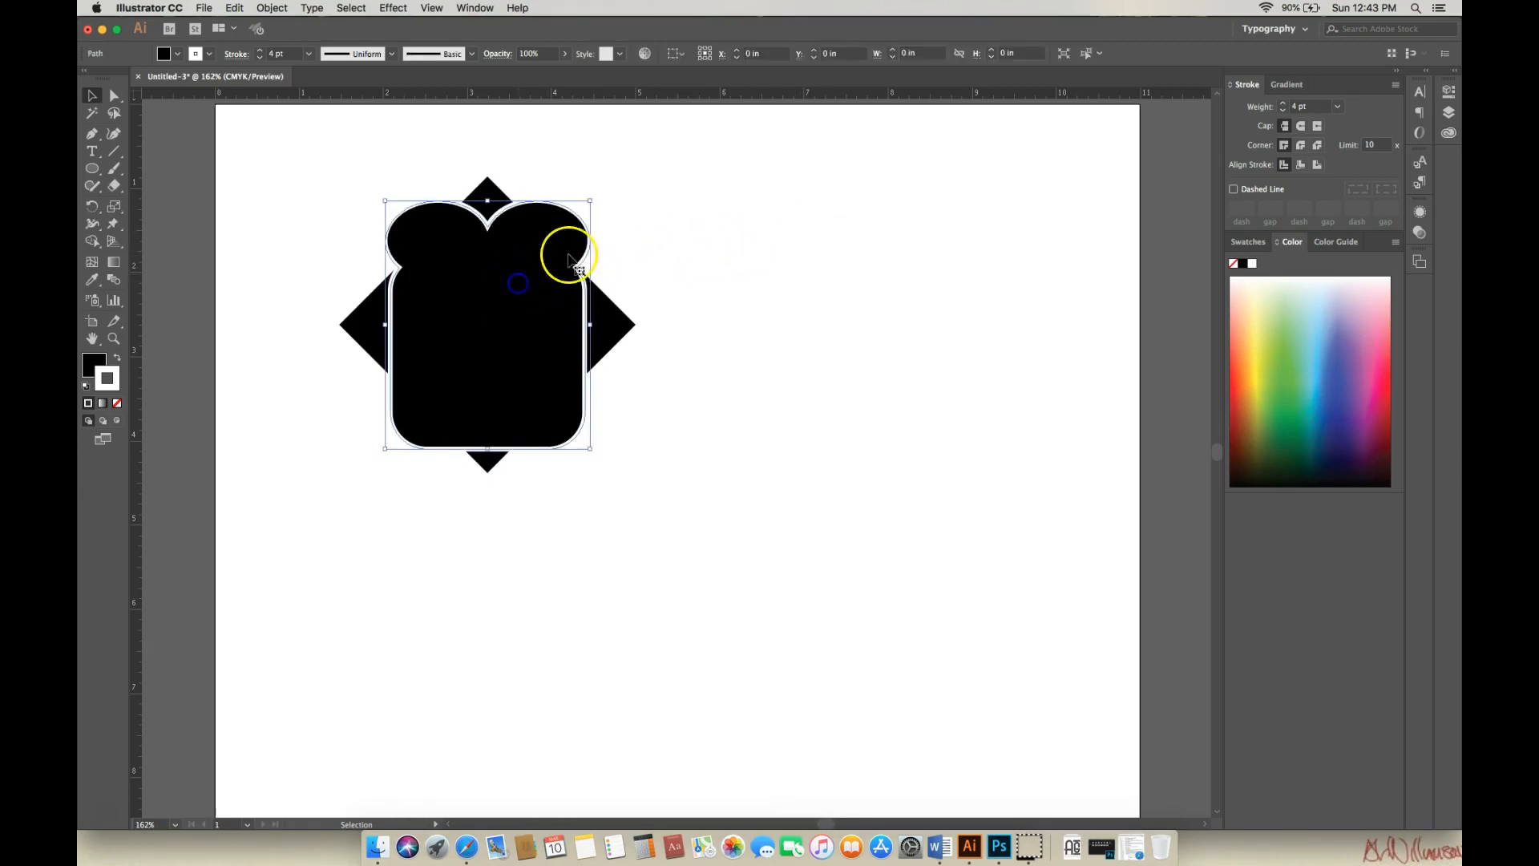
{"action": "left_click_drag", "start_coordinate": [590, 201], "coordinate": [598, 197]}
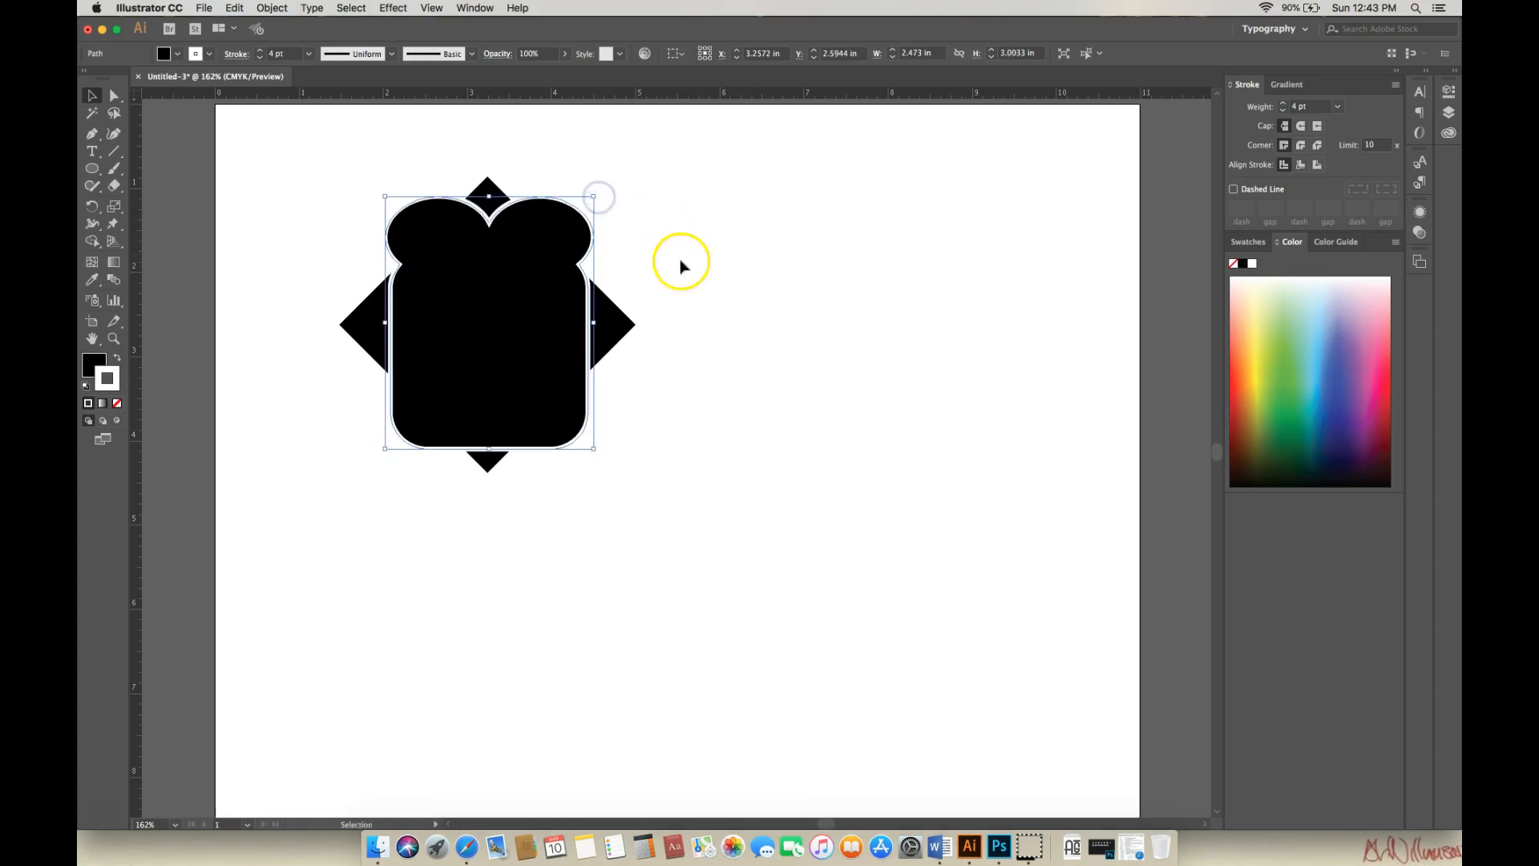
{"action": "left_click", "coordinate": [622, 327], "text": "shift"}
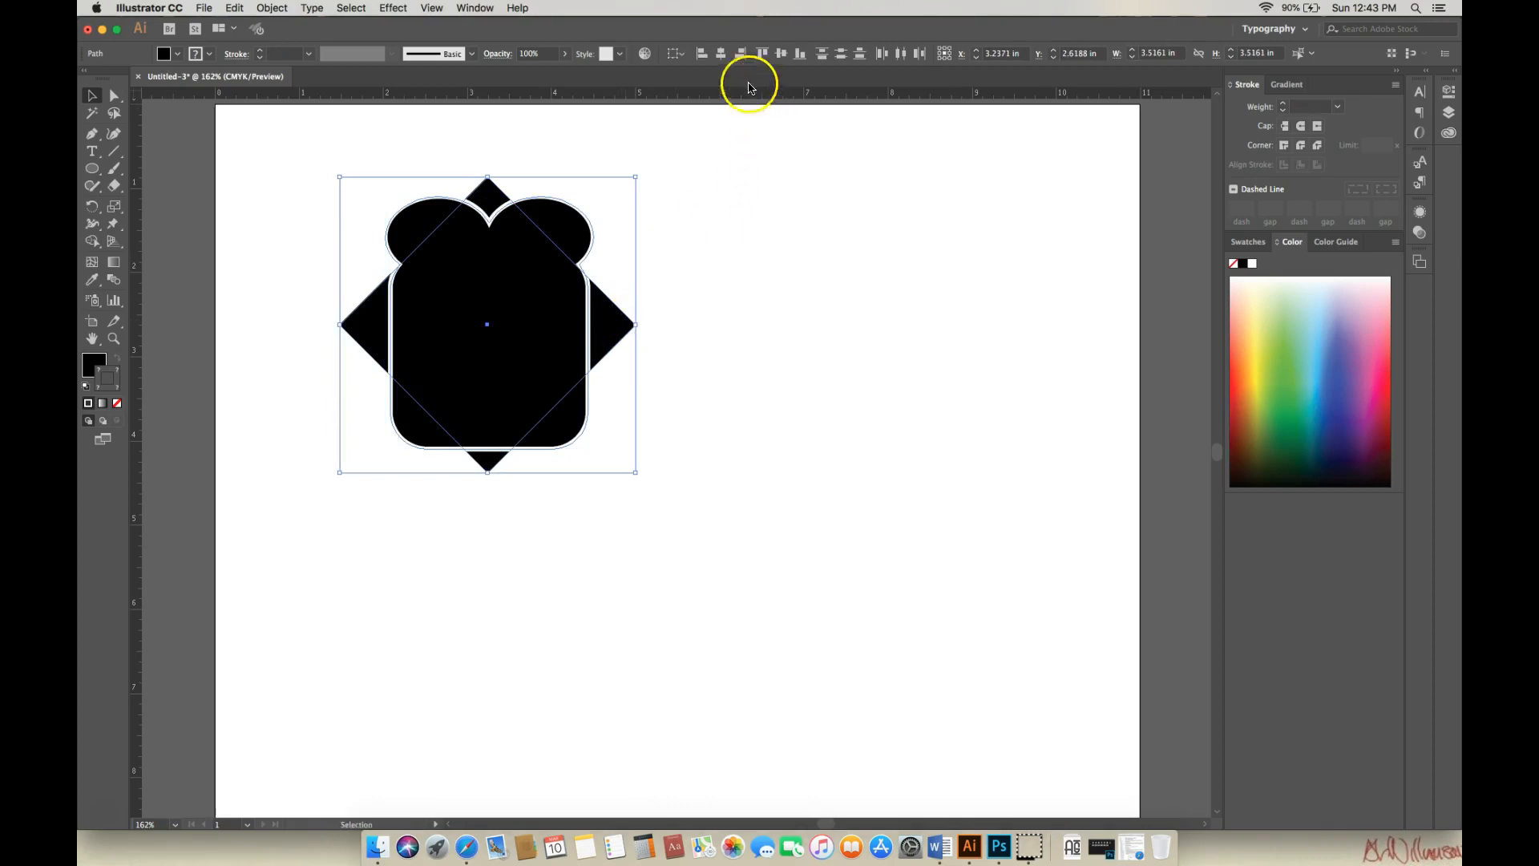
{"action": "left_click", "coordinate": [720, 56]}
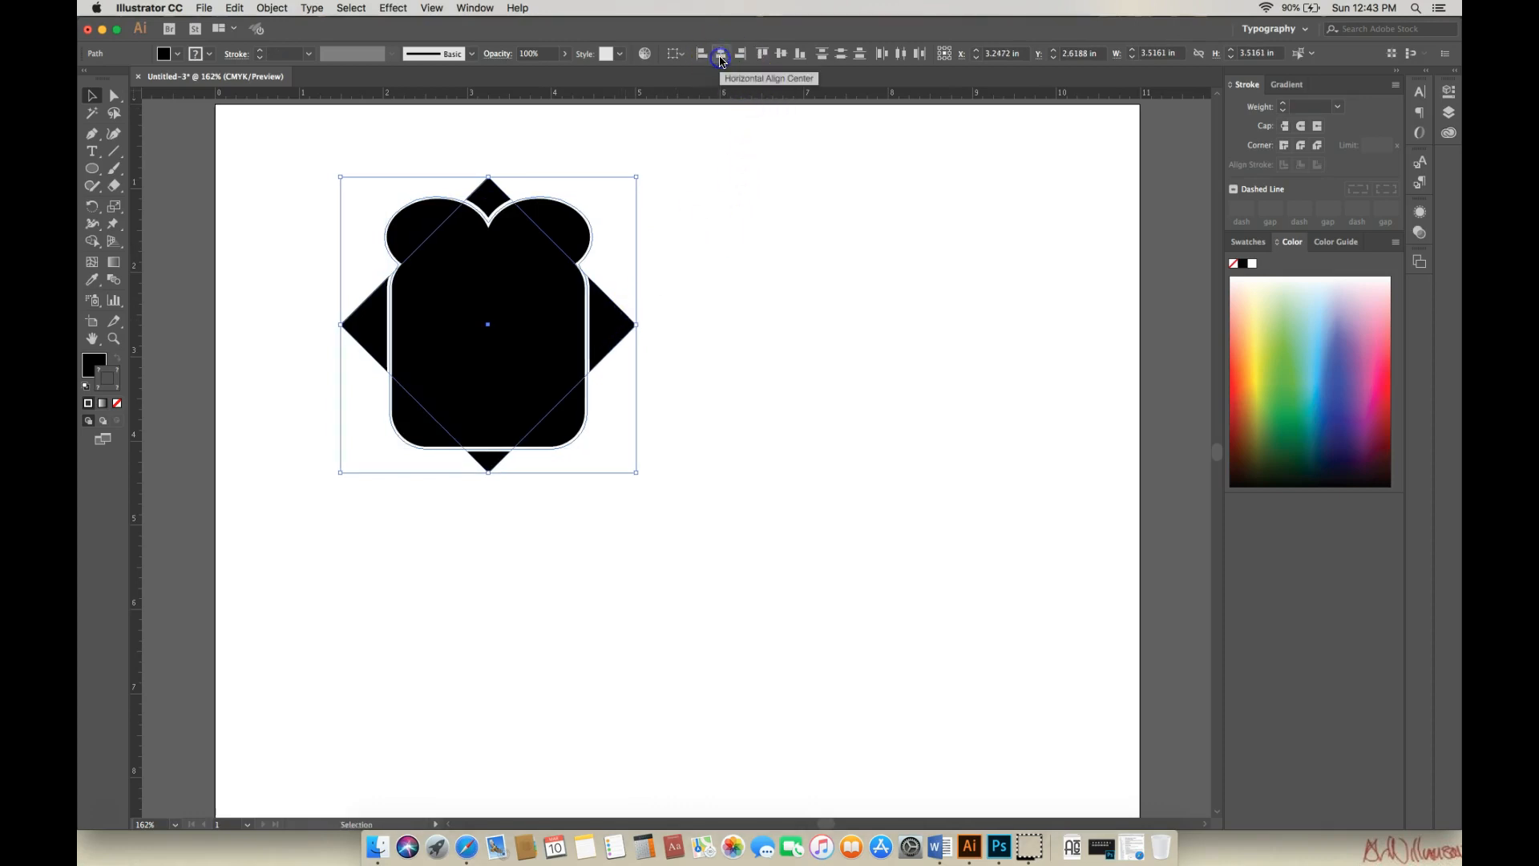
{"action": "left_click", "coordinate": [784, 54]}
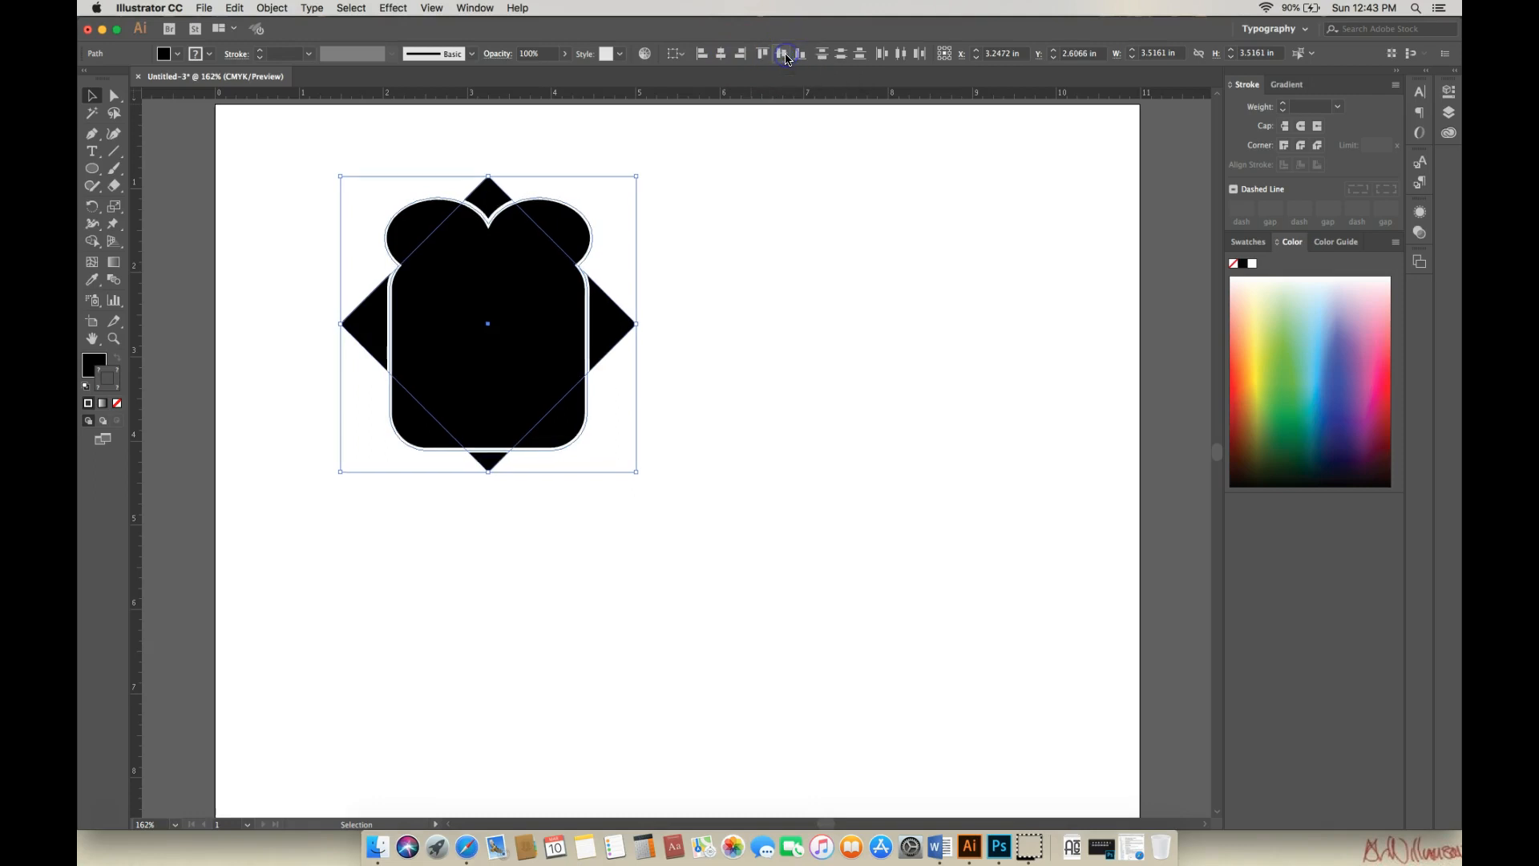
{"action": "left_click", "coordinate": [795, 199]}
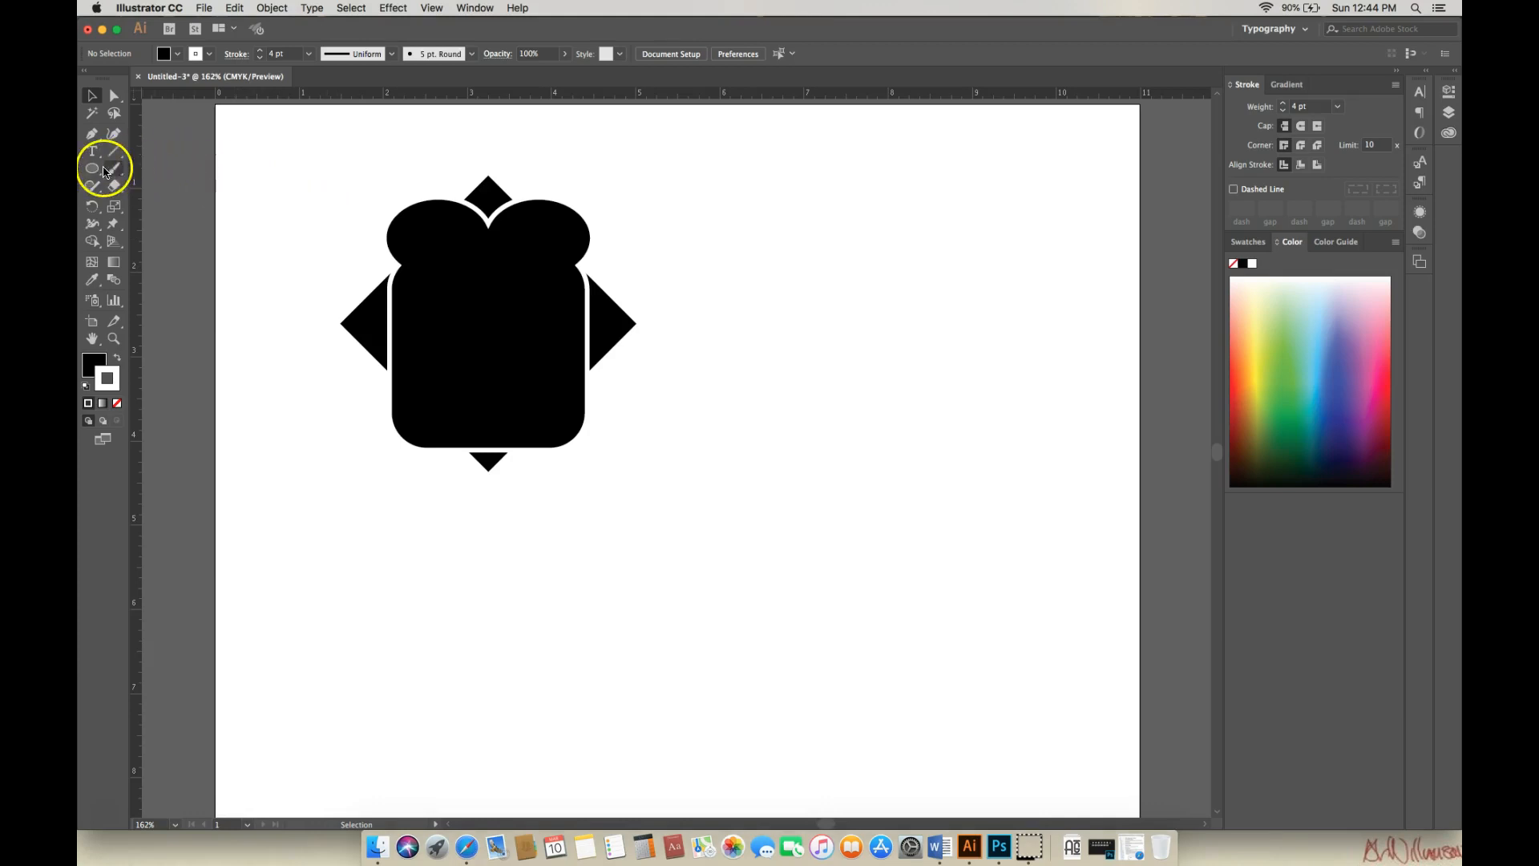
Draw an upright black rectangle about 1.11 by 1.87 in on the empty area beside the logo, without a stroke
{"action": "left_click_drag", "start_coordinate": [93, 169], "coordinate": [150, 174]}
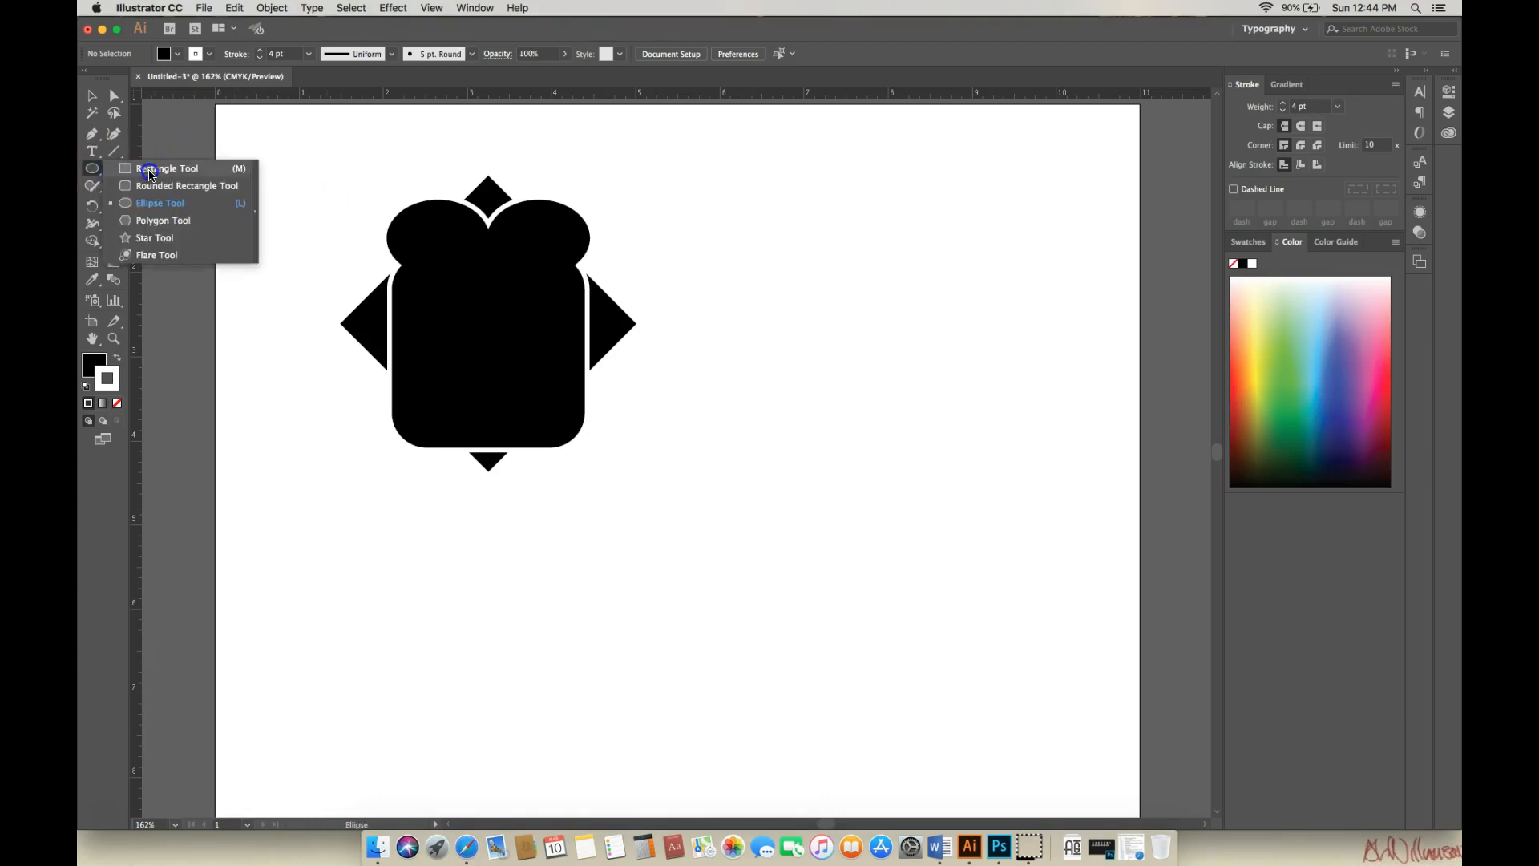
{"action": "left_click_drag", "start_coordinate": [150, 174], "coordinate": [150, 174]}
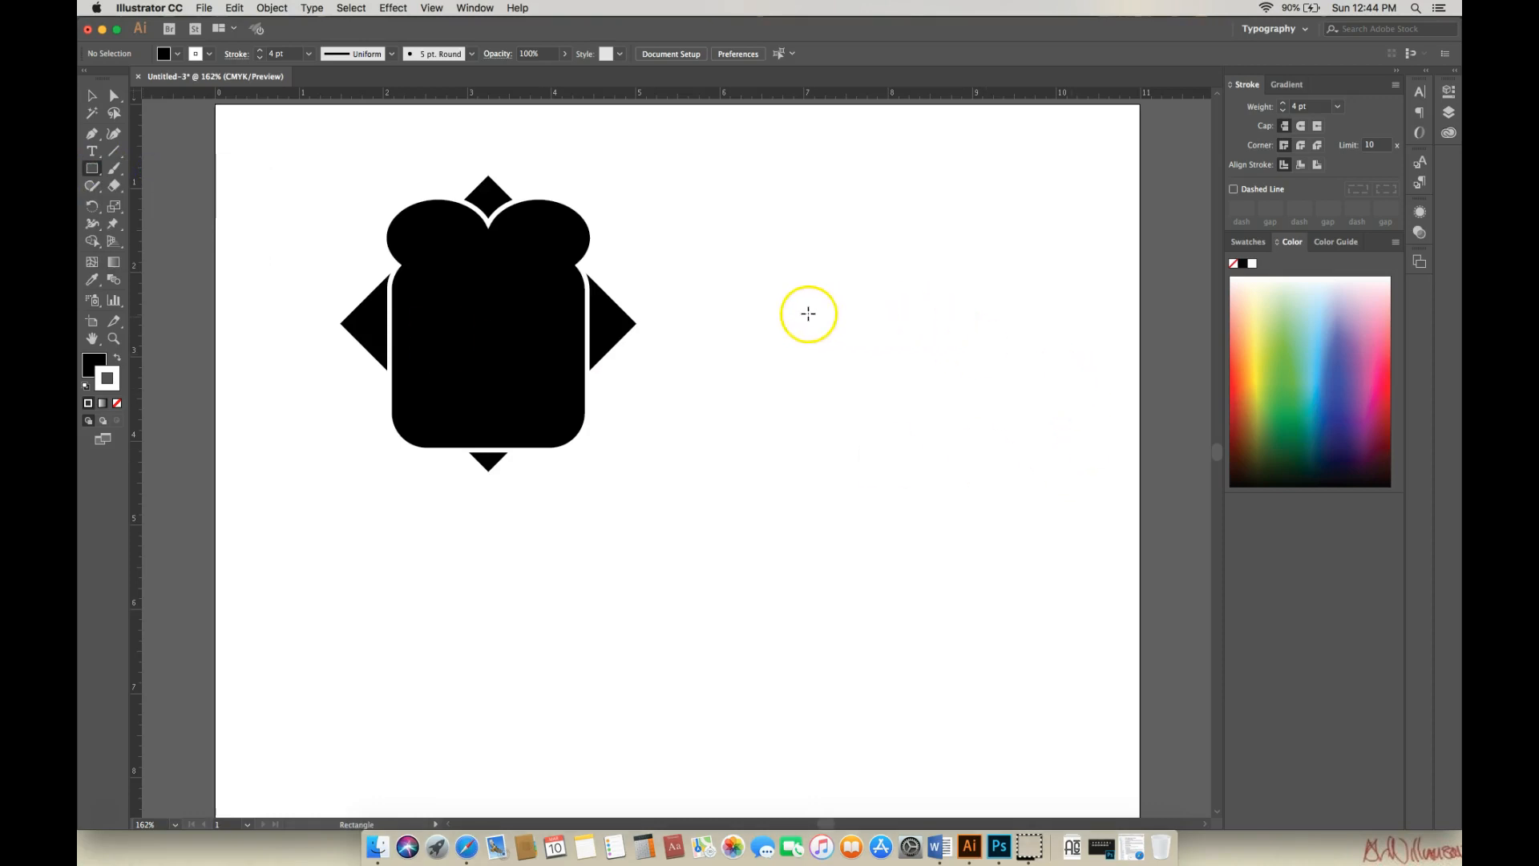
{"action": "left_click_drag", "start_coordinate": [728, 294], "coordinate": [821, 450]}
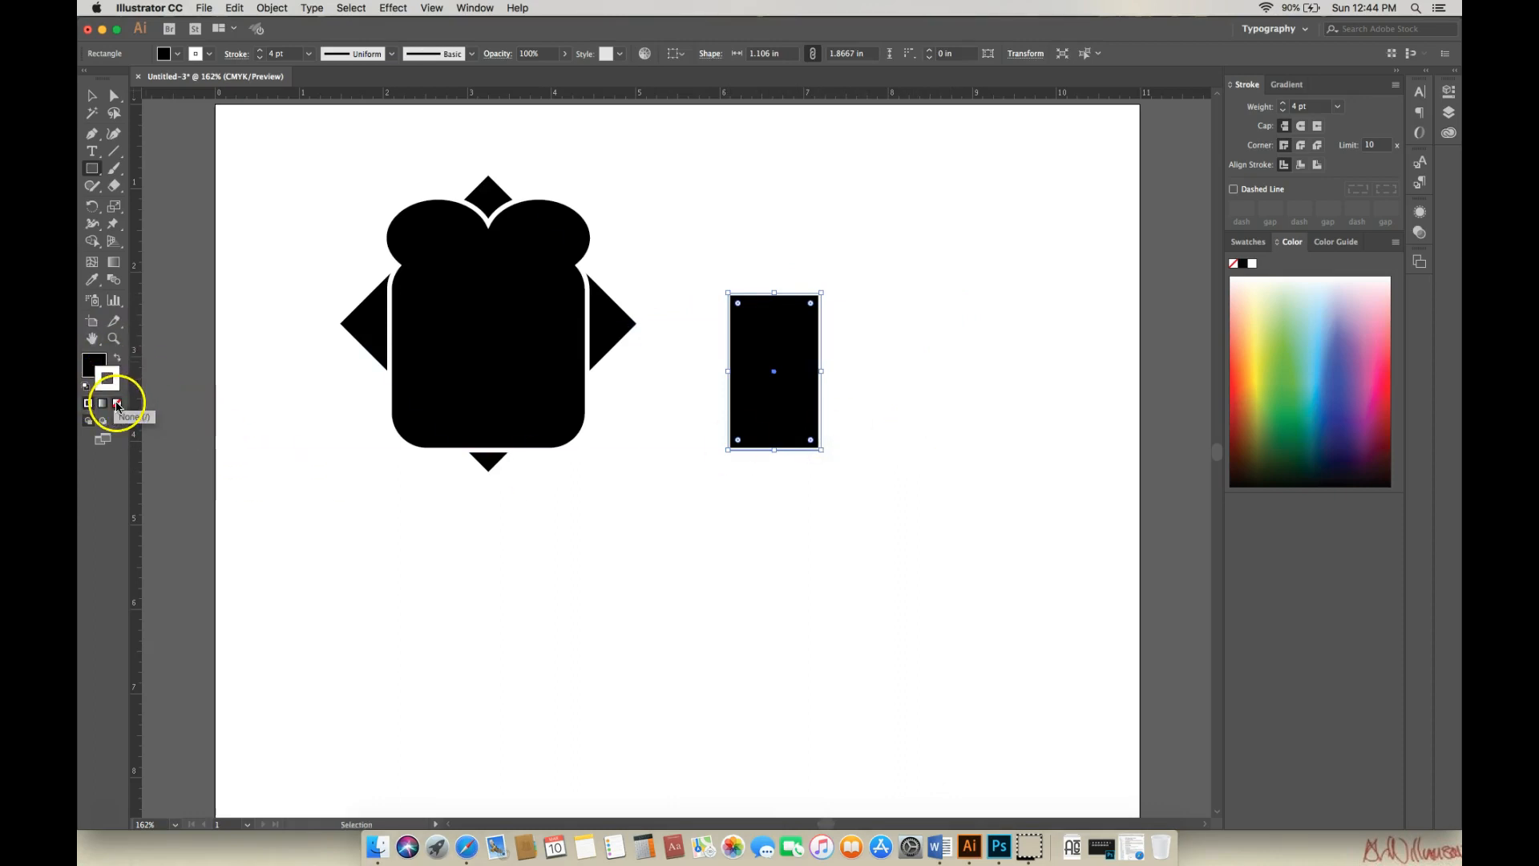
{"action": "left_click", "coordinate": [117, 404]}
Move the black rectangle slightly up and to the right of where it was drawn
{"action": "left_click", "coordinate": [114, 338]}
{"action": "left_click", "coordinate": [770, 336]}
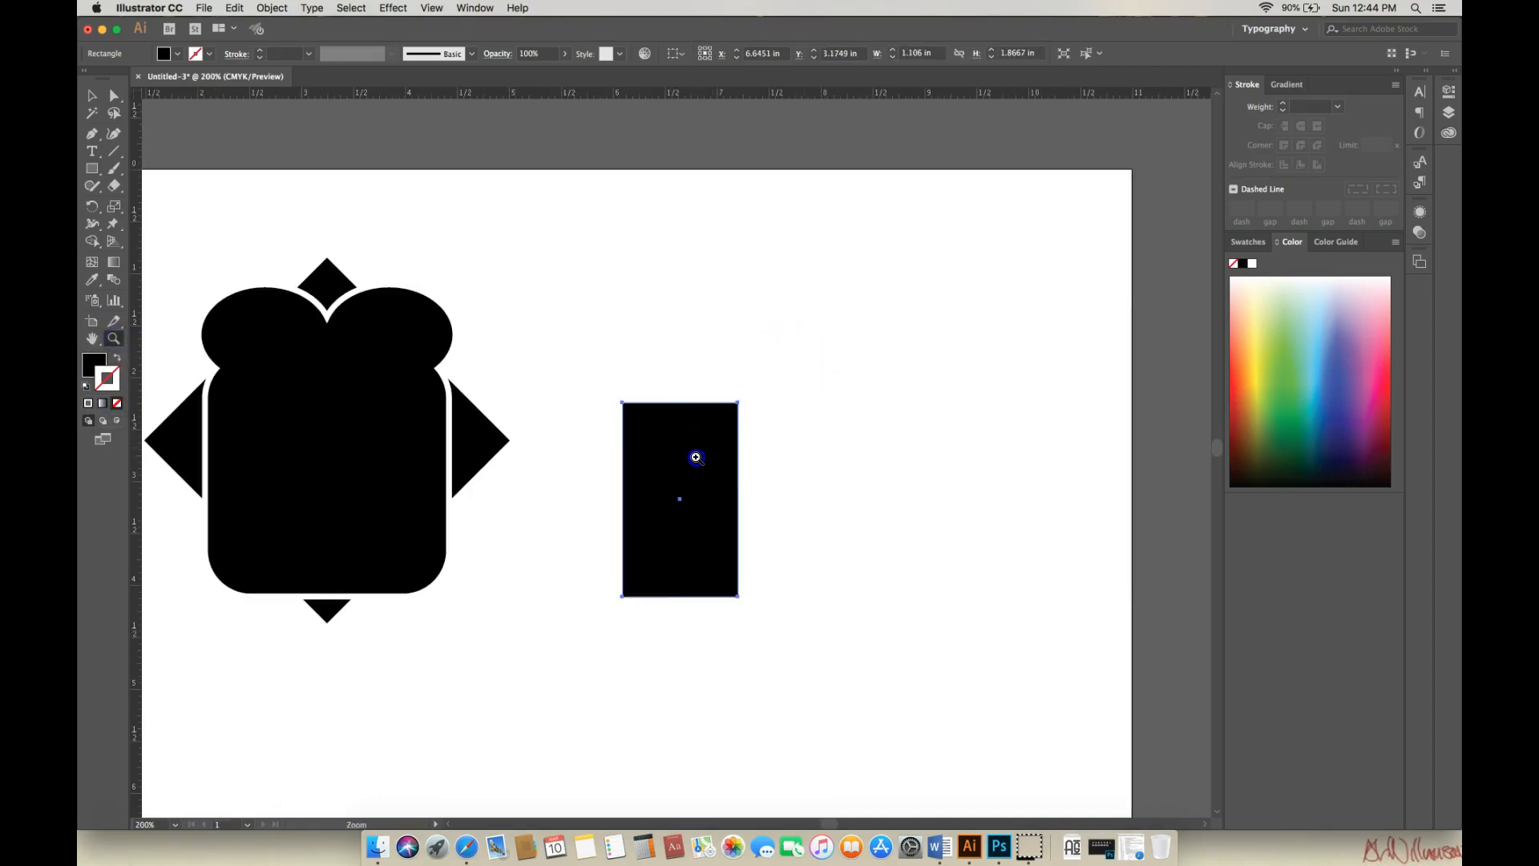
{"action": "left_click", "coordinate": [696, 456]}
{"action": "left_click", "coordinate": [675, 458]}
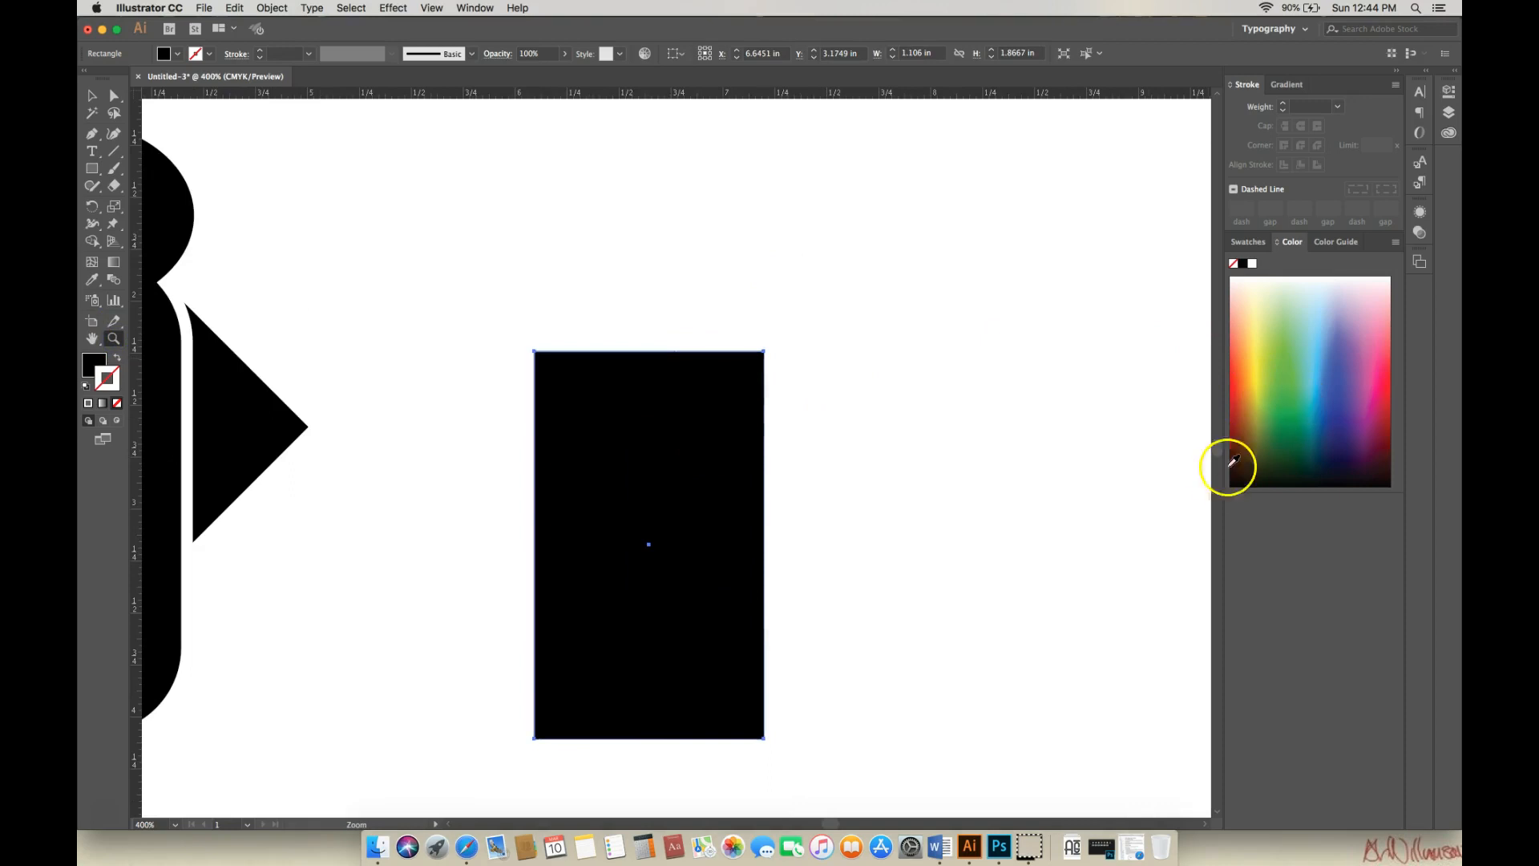
{"action": "scroll", "coordinate": [1216, 453], "scroll_direction": "up", "scroll_amount": 3}
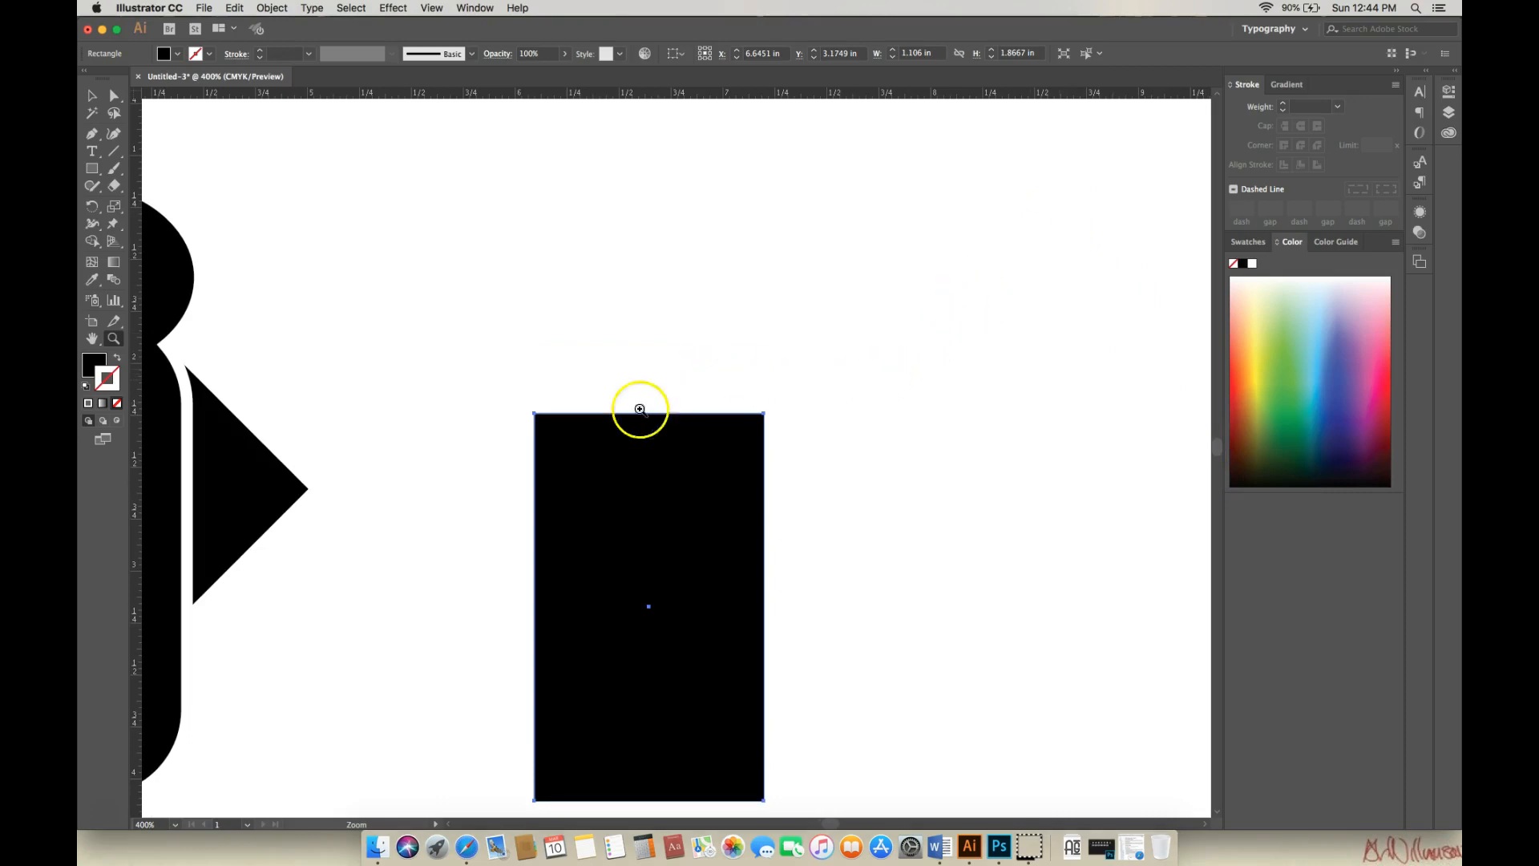
{"action": "key", "text": "v"}
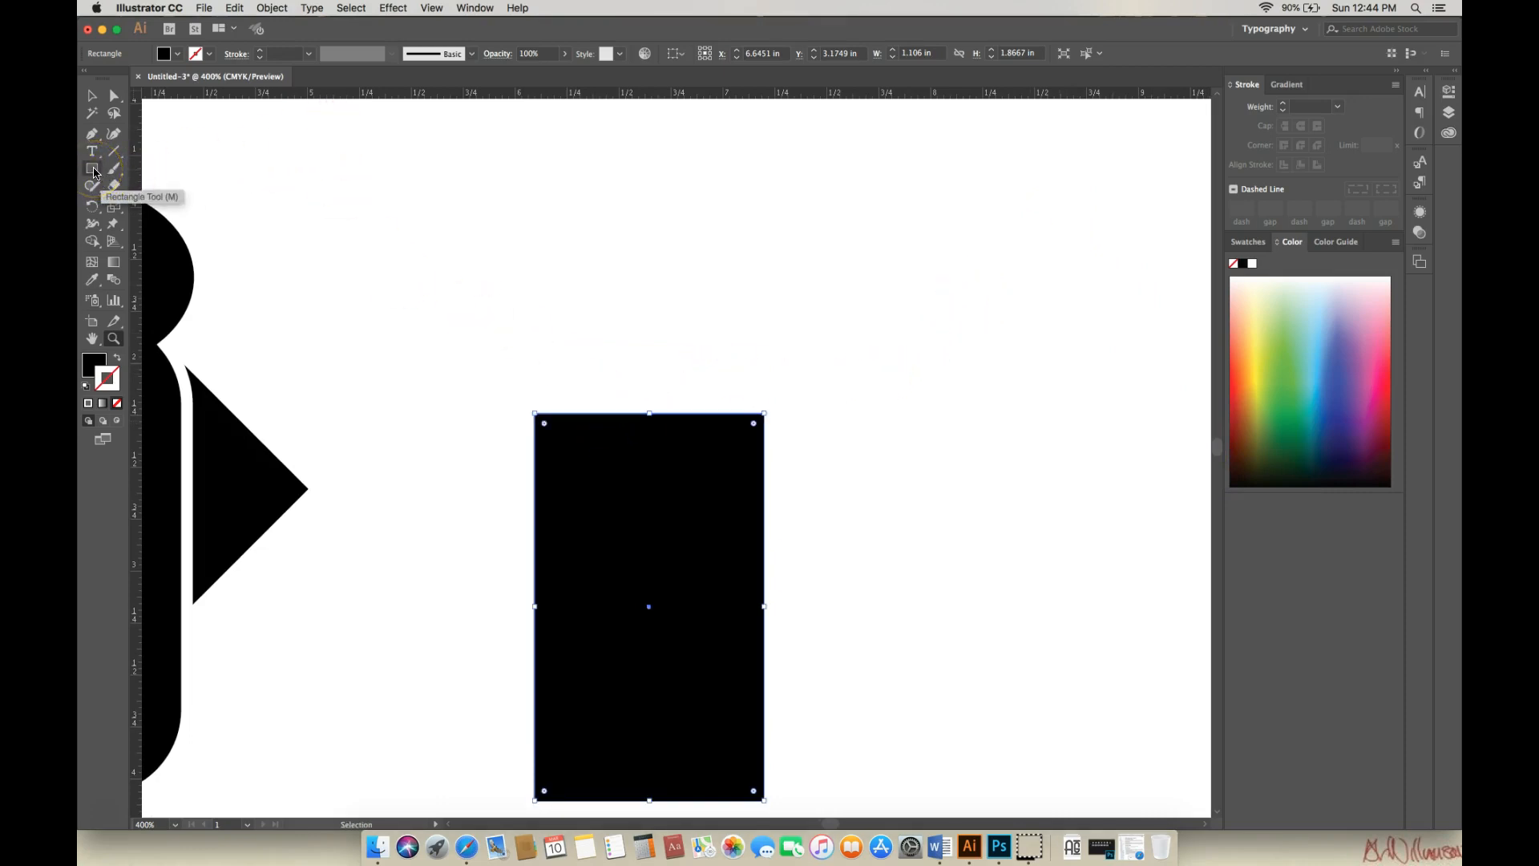
{"action": "key", "text": "z"}
{"action": "key", "text": "v"}
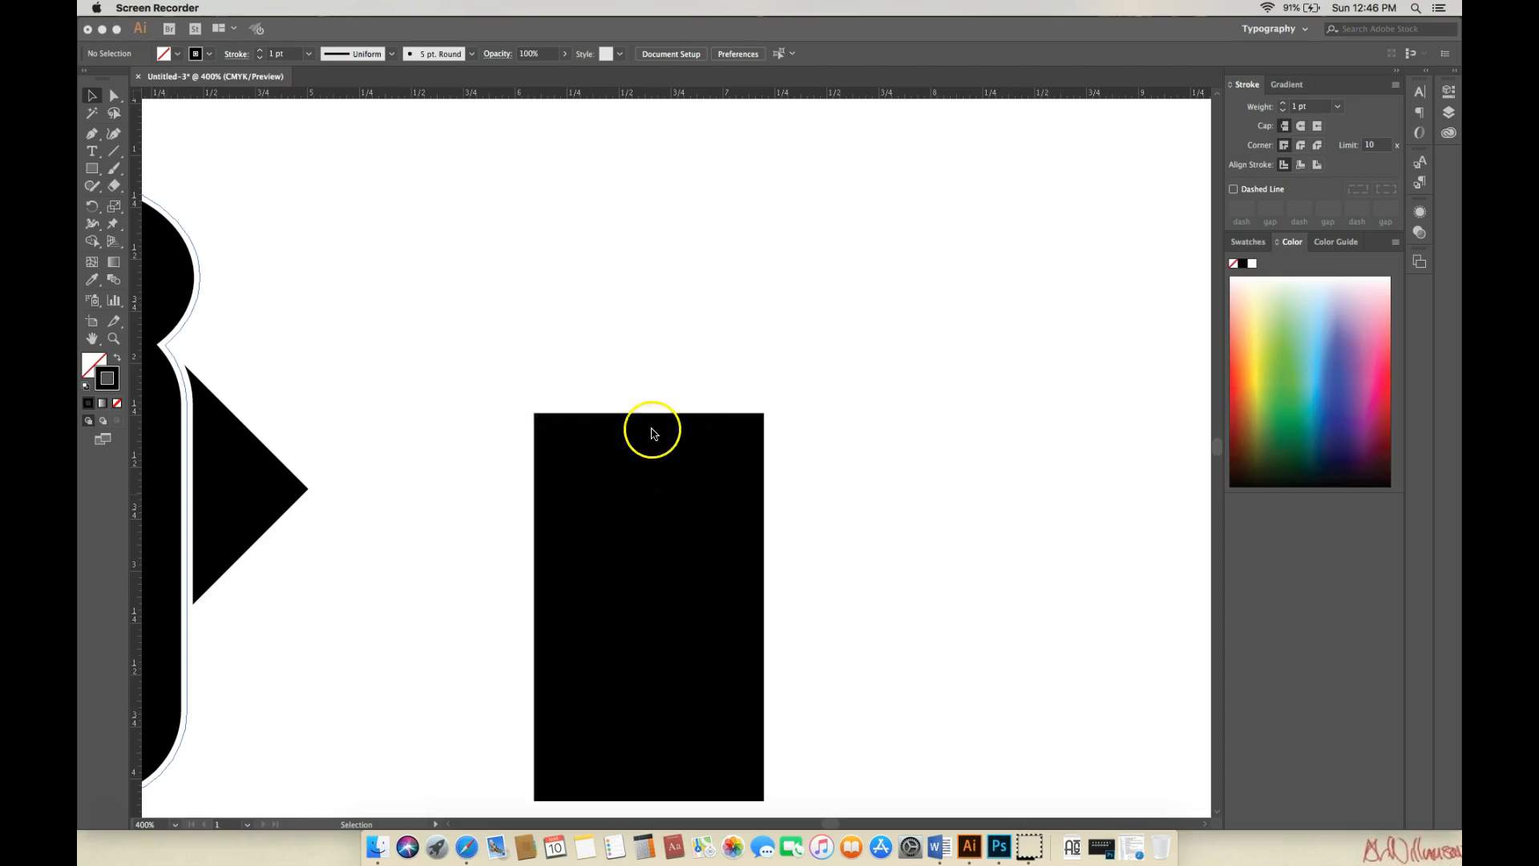
{"action": "left_click", "coordinate": [739, 437]}
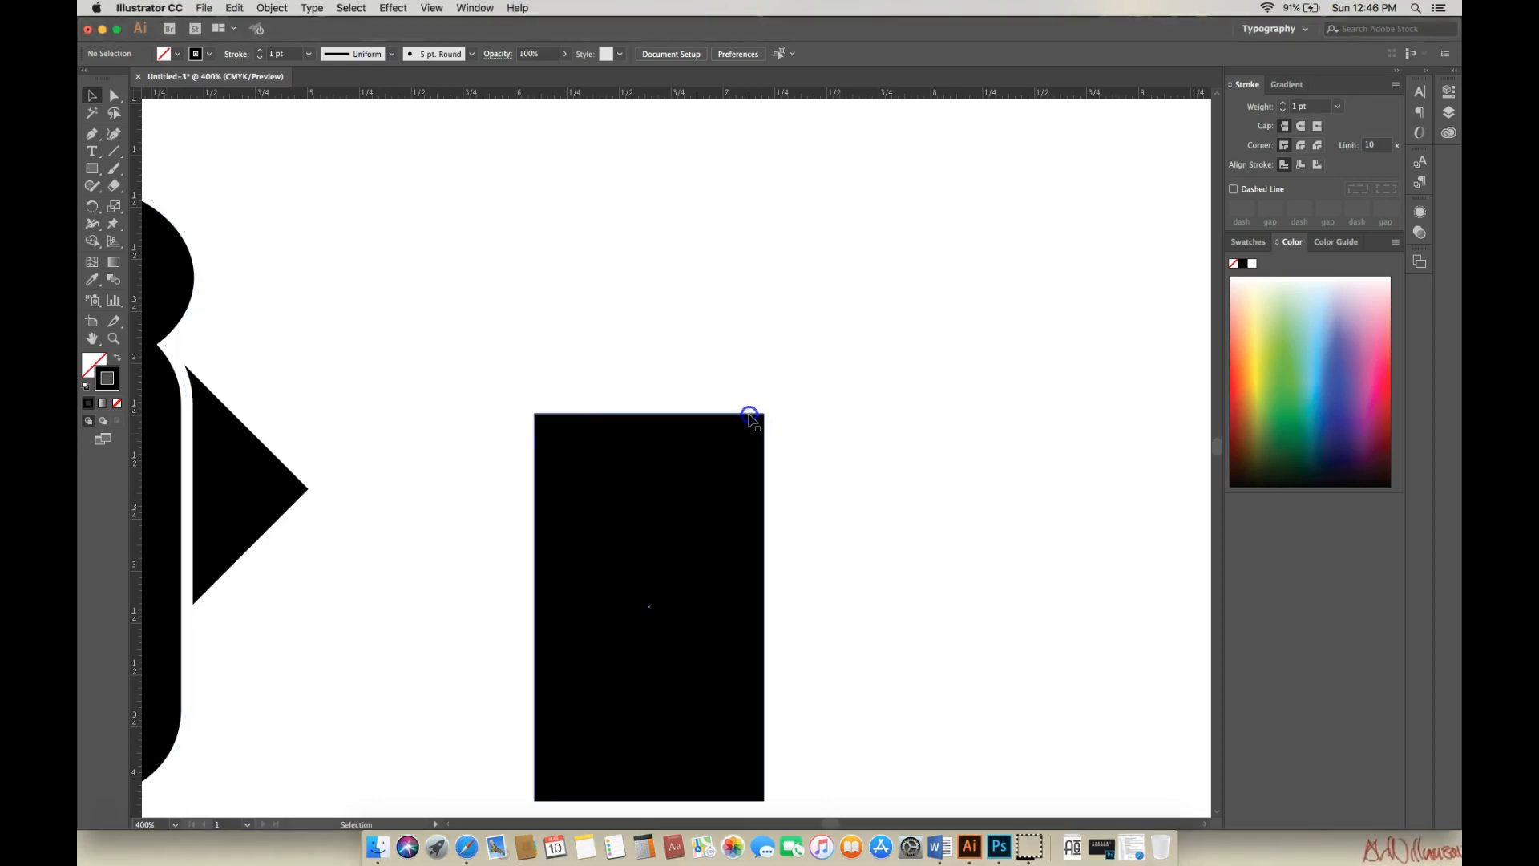
{"action": "left_click_drag", "start_coordinate": [728, 440], "coordinate": [739, 415]}
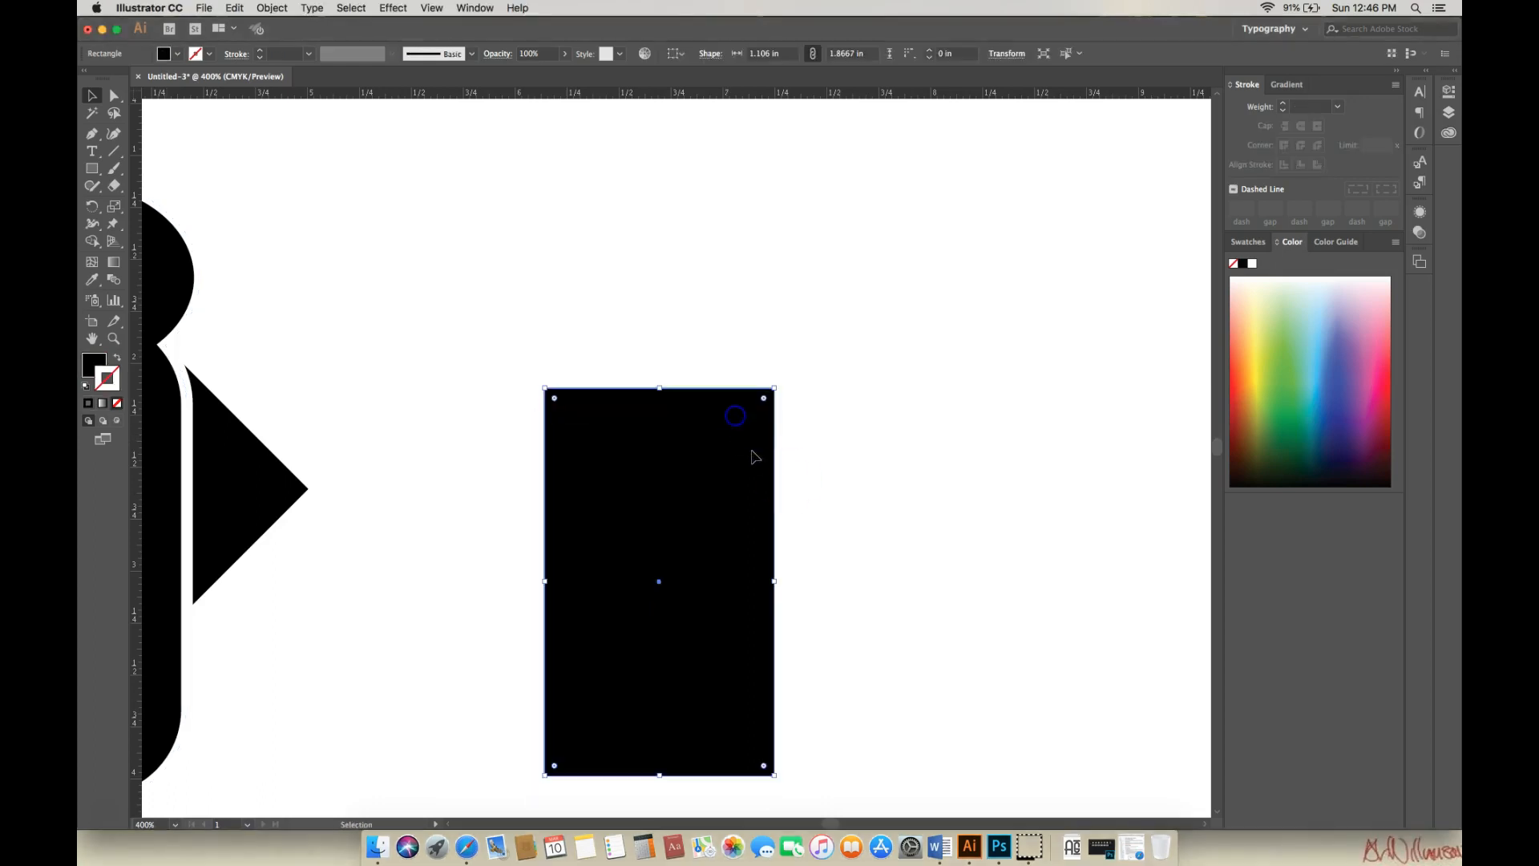
{"action": "left_click_drag", "start_coordinate": [602, 431], "coordinate": [610, 447]}
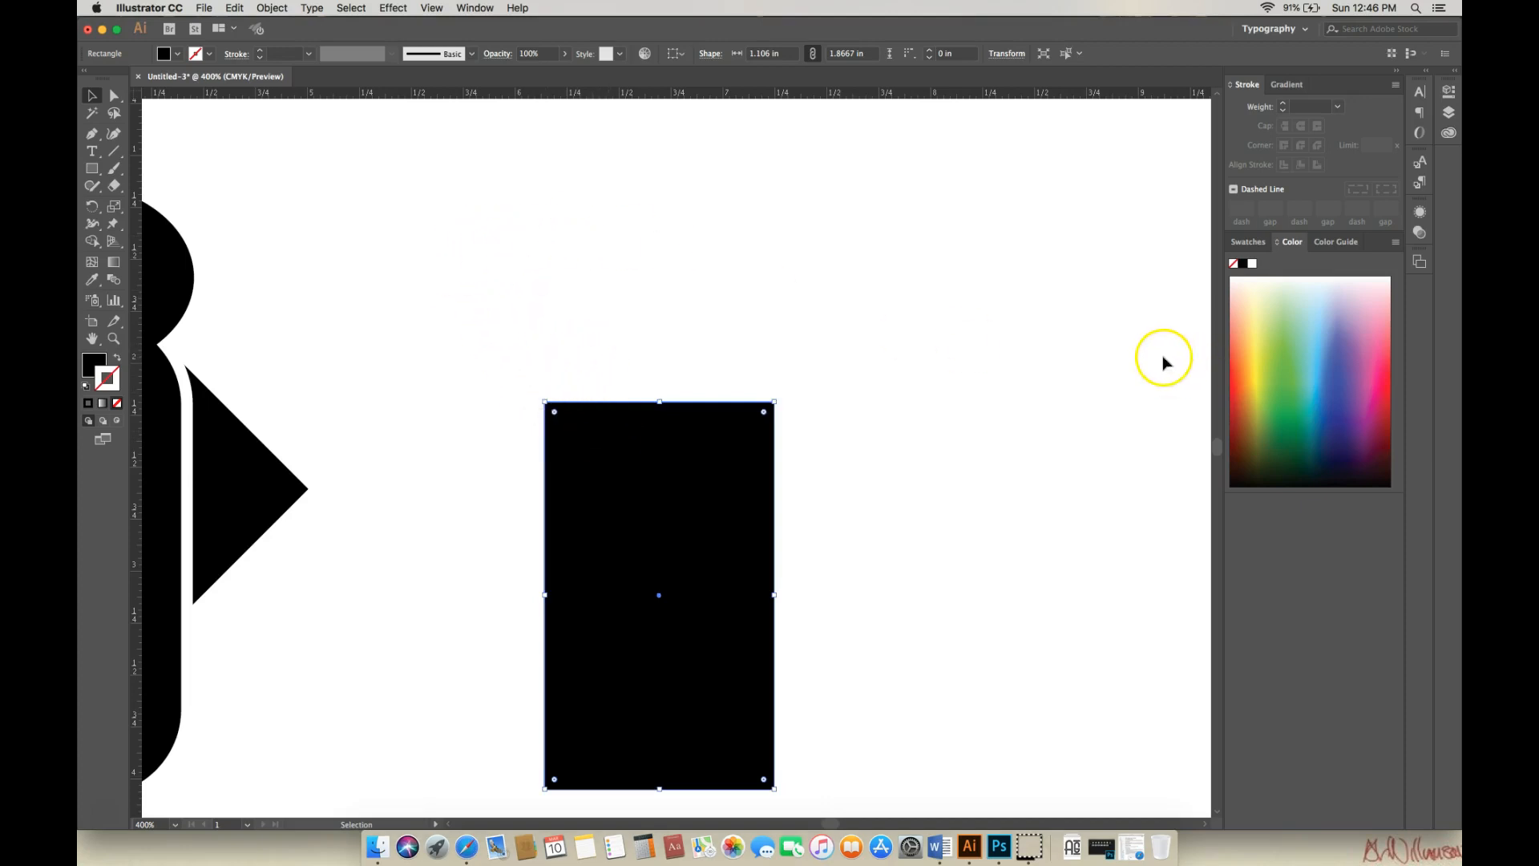
{"action": "left_click", "coordinate": [673, 269]}
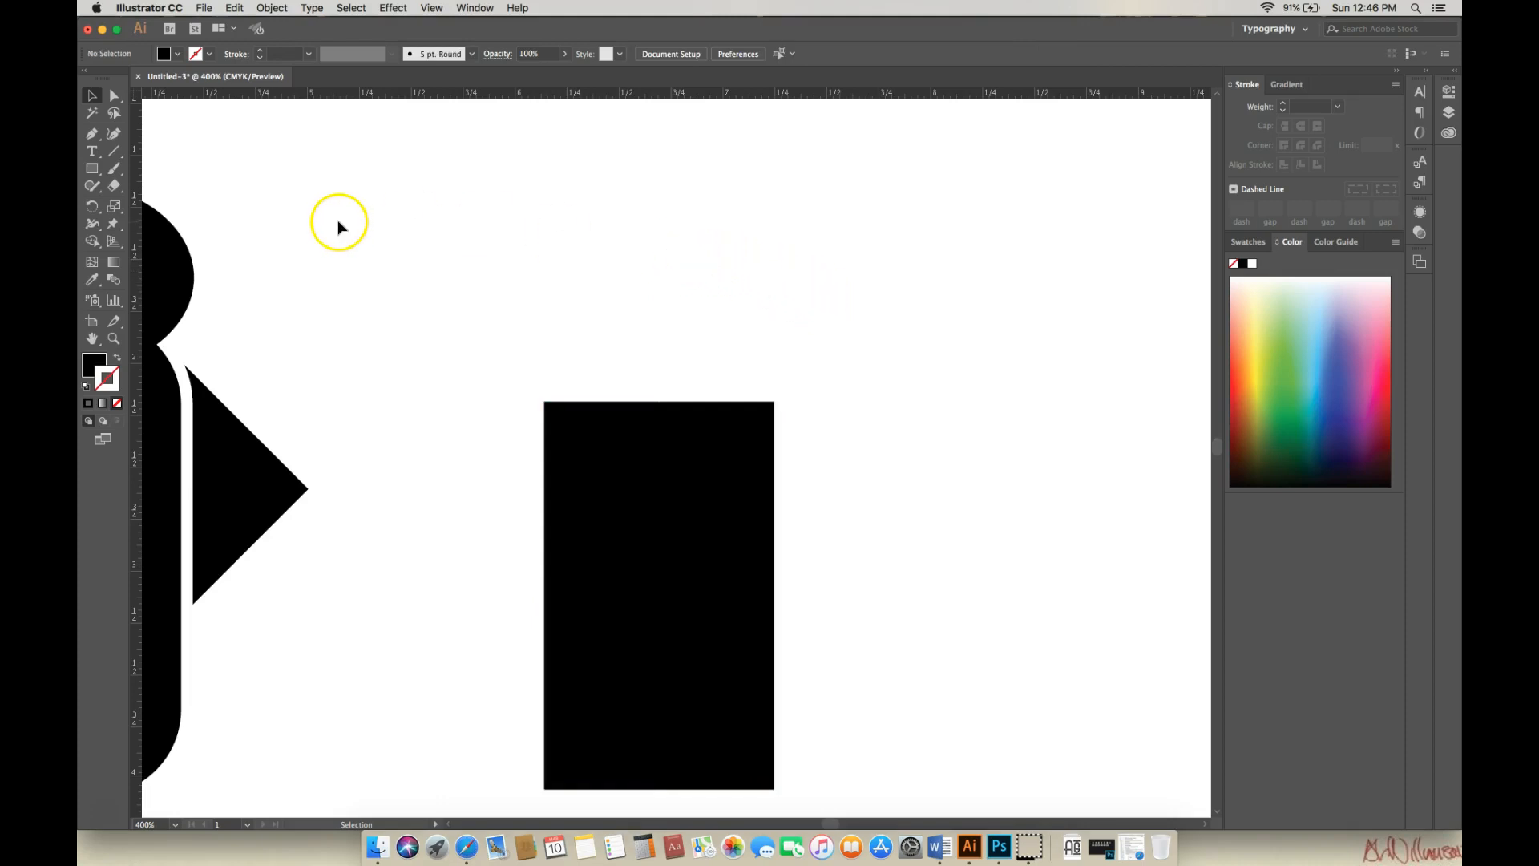
{"action": "left_click", "coordinate": [97, 173]}
{"action": "left_click", "coordinate": [97, 173]}
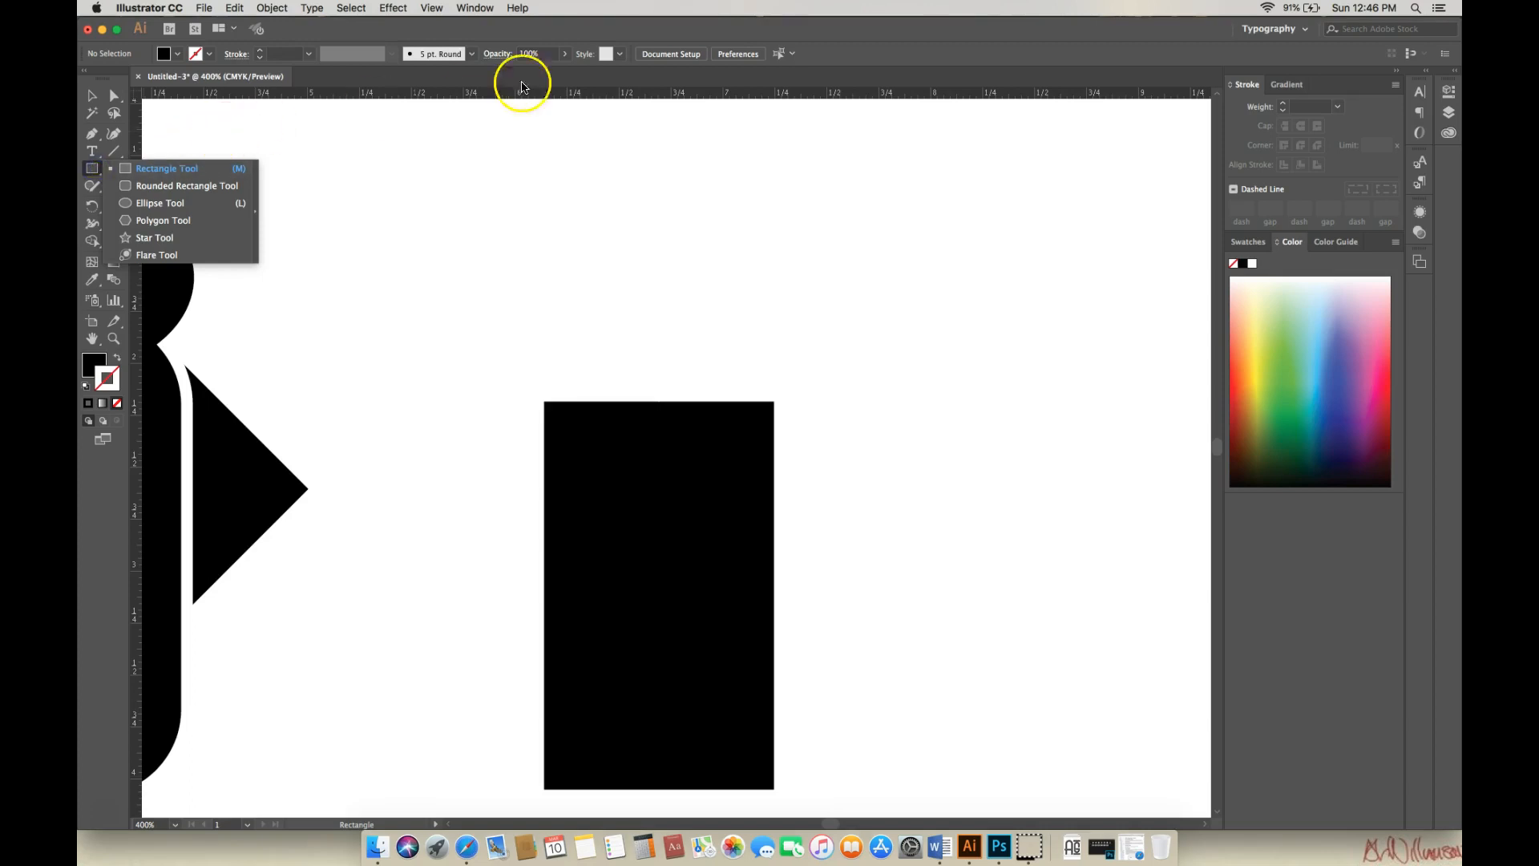
{"action": "left_click", "coordinate": [663, 33]}
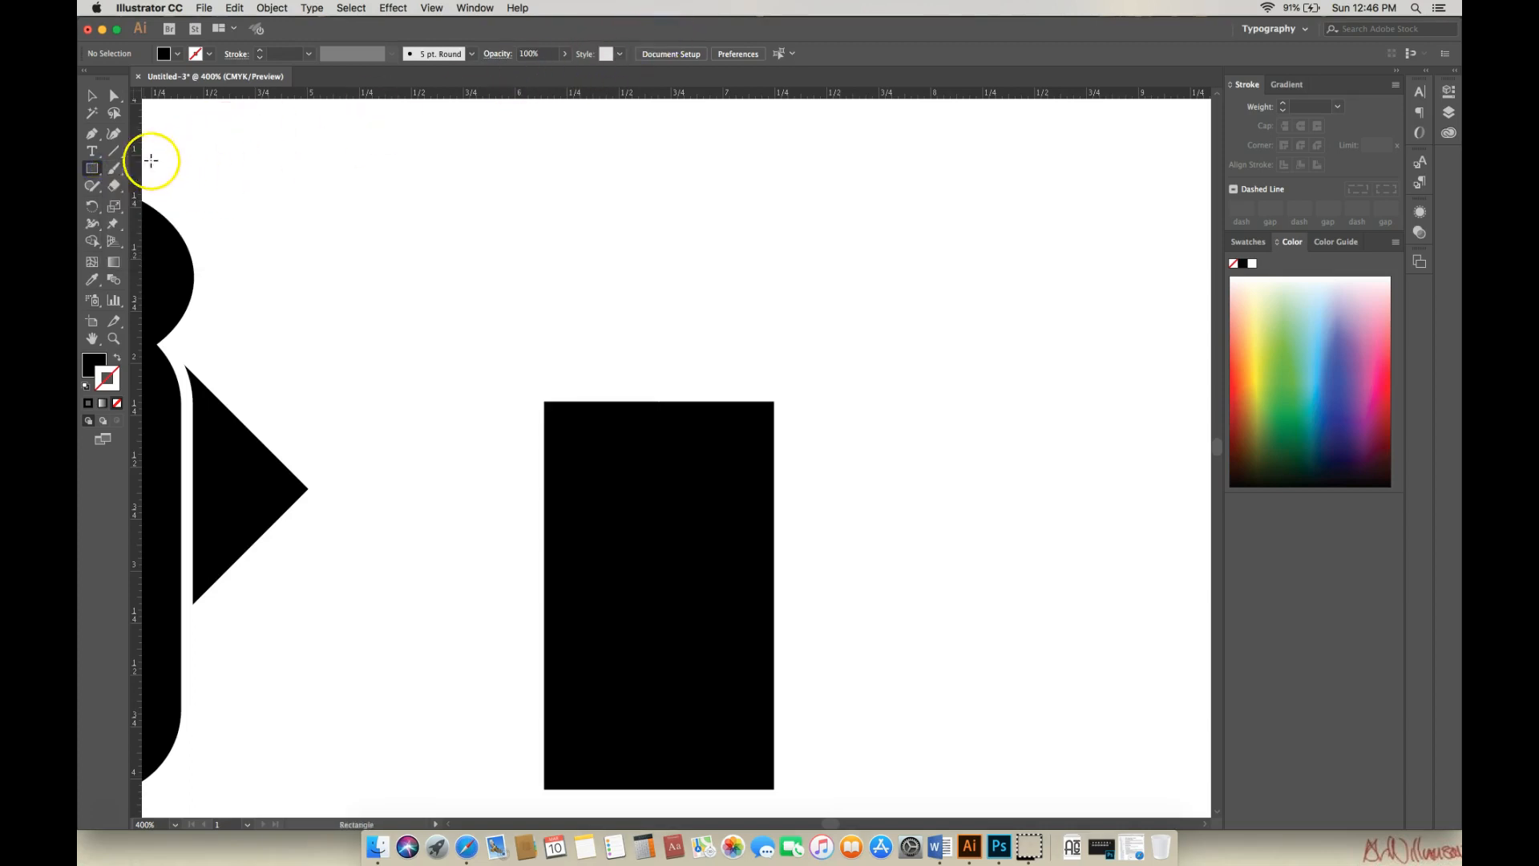
Paint a wavy-topped outline about 1.61 by 1.20 in with the Paintbrush and shift it to sit centered just above the rectangle
{"action": "left_click", "coordinate": [118, 170]}
{"action": "mouse_move", "coordinate": [517, 341]}
{"action": "left_mouse_down"}
{"action": "mouse_move", "coordinate": [554, 360]}
{"action": "mouse_move", "coordinate": [513, 339]}
{"action": "left_mouse_up"}
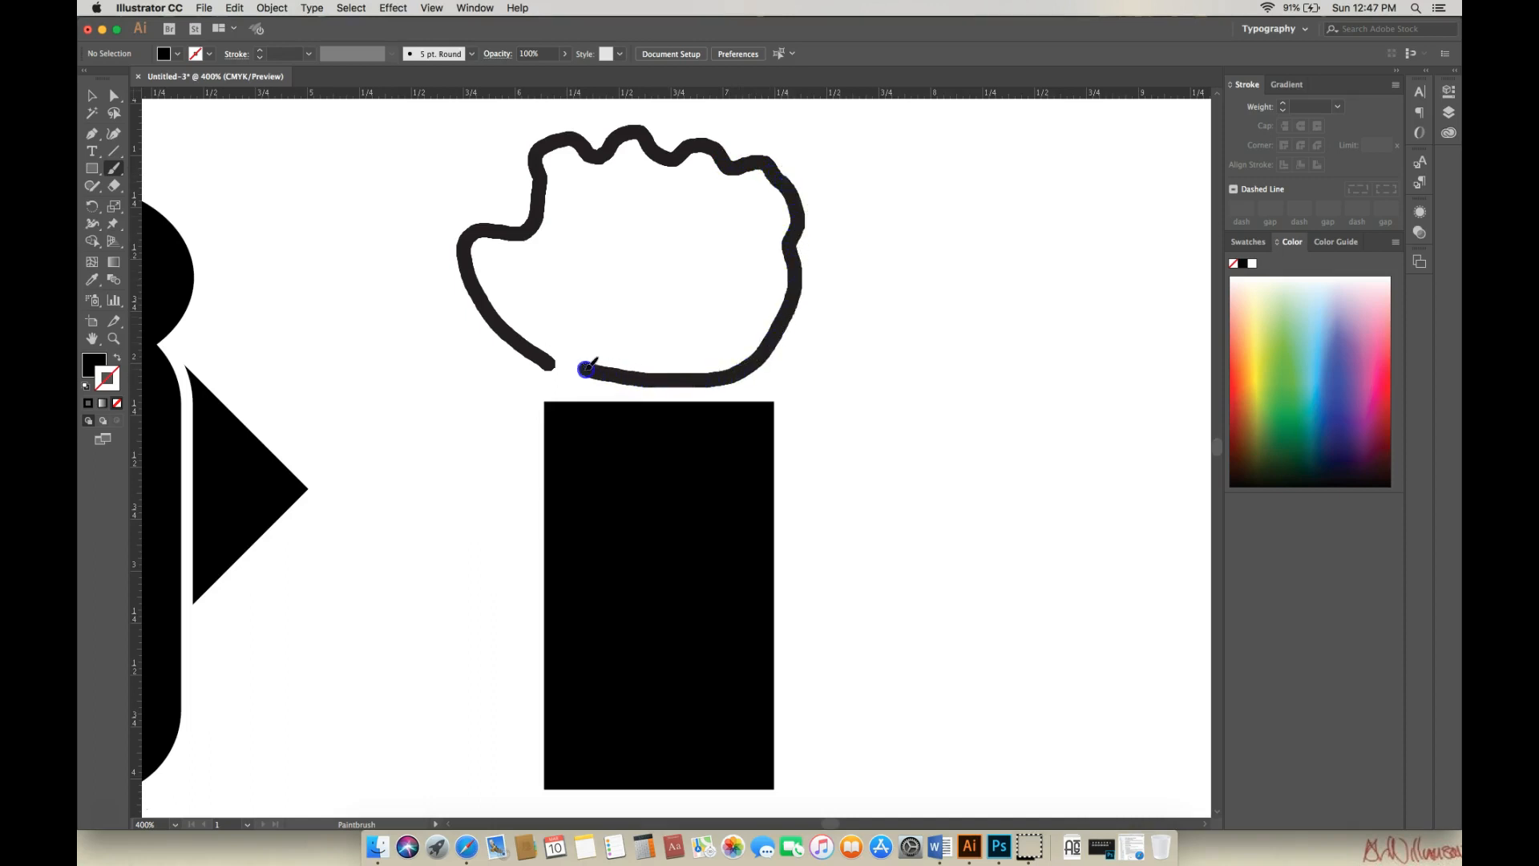
{"action": "left_click_drag", "start_coordinate": [561, 335], "coordinate": [551, 358]}
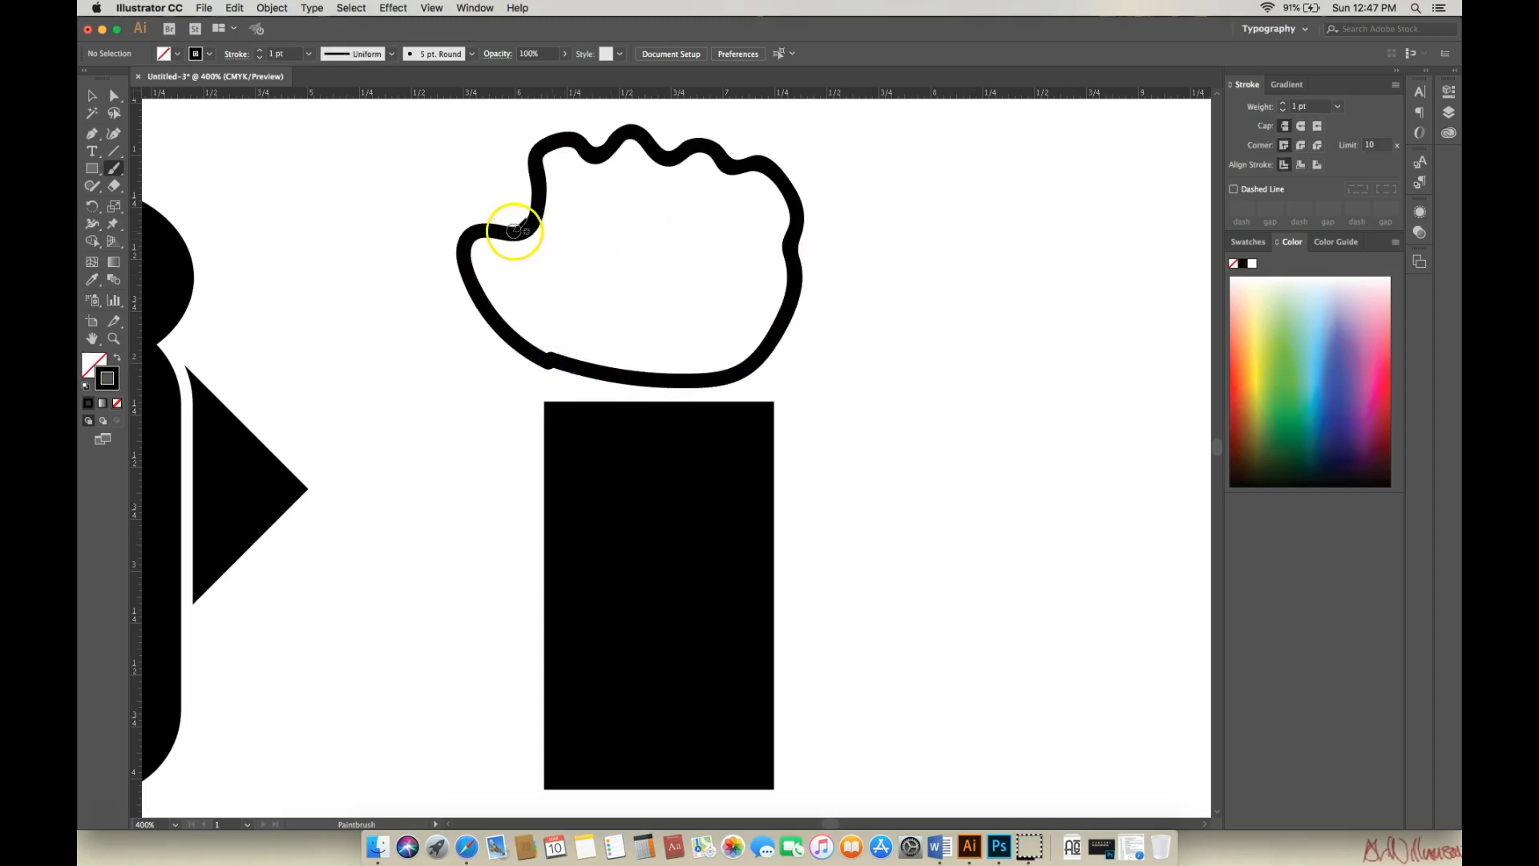
{"action": "left_click", "coordinate": [91, 96]}
{"action": "left_click", "coordinate": [670, 165]}
{"action": "left_click_drag", "start_coordinate": [672, 166], "coordinate": [691, 170]}
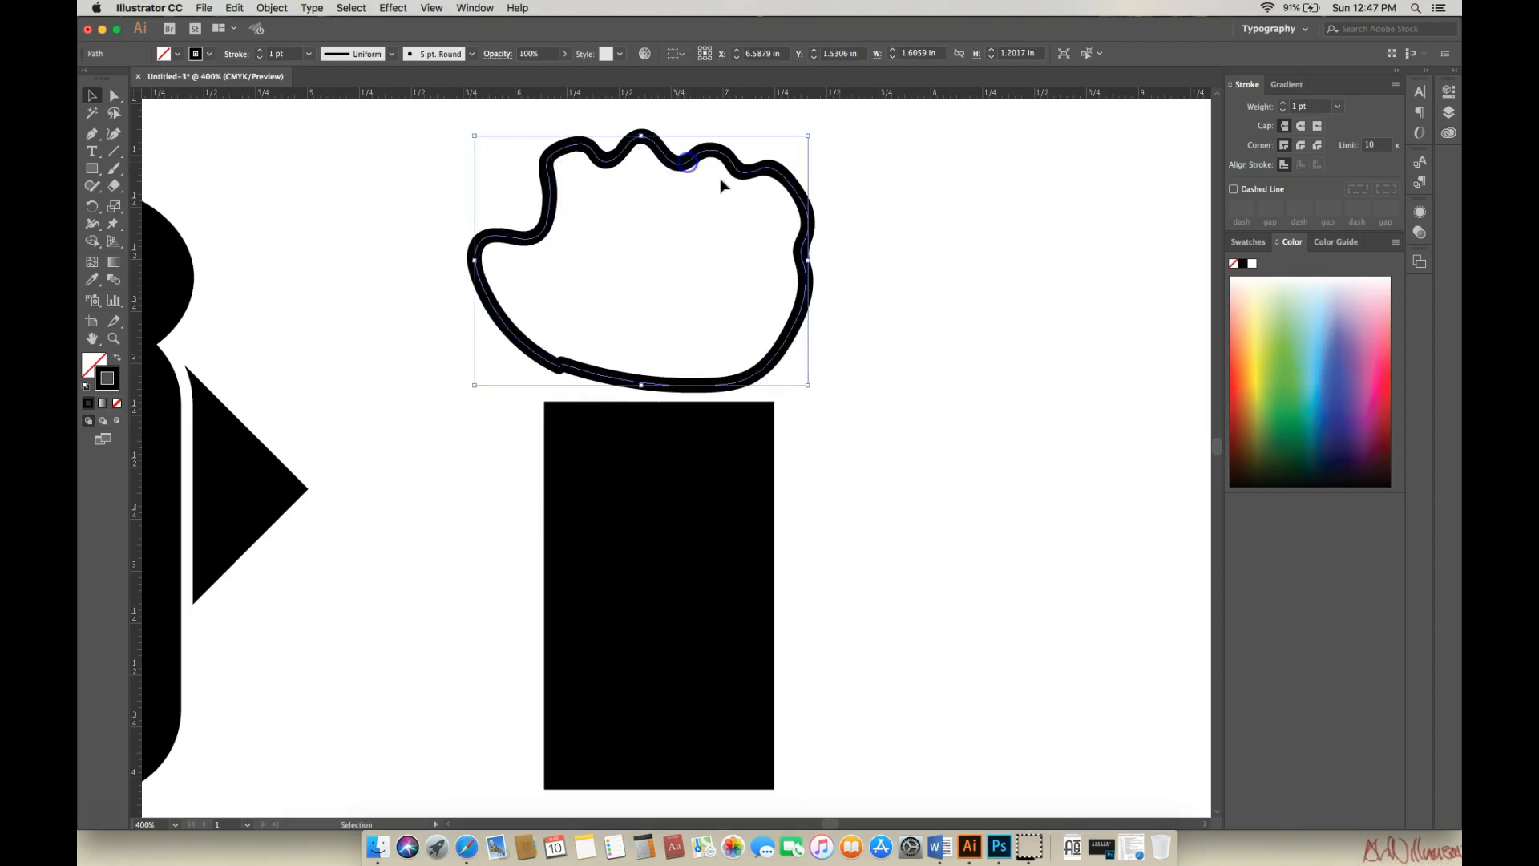
Close the gap in the painted outline by moving its loose end anchor point onto the other end with the Direct Selection tool
{"action": "left_click", "coordinate": [112, 340]}
{"action": "left_click", "coordinate": [564, 382]}
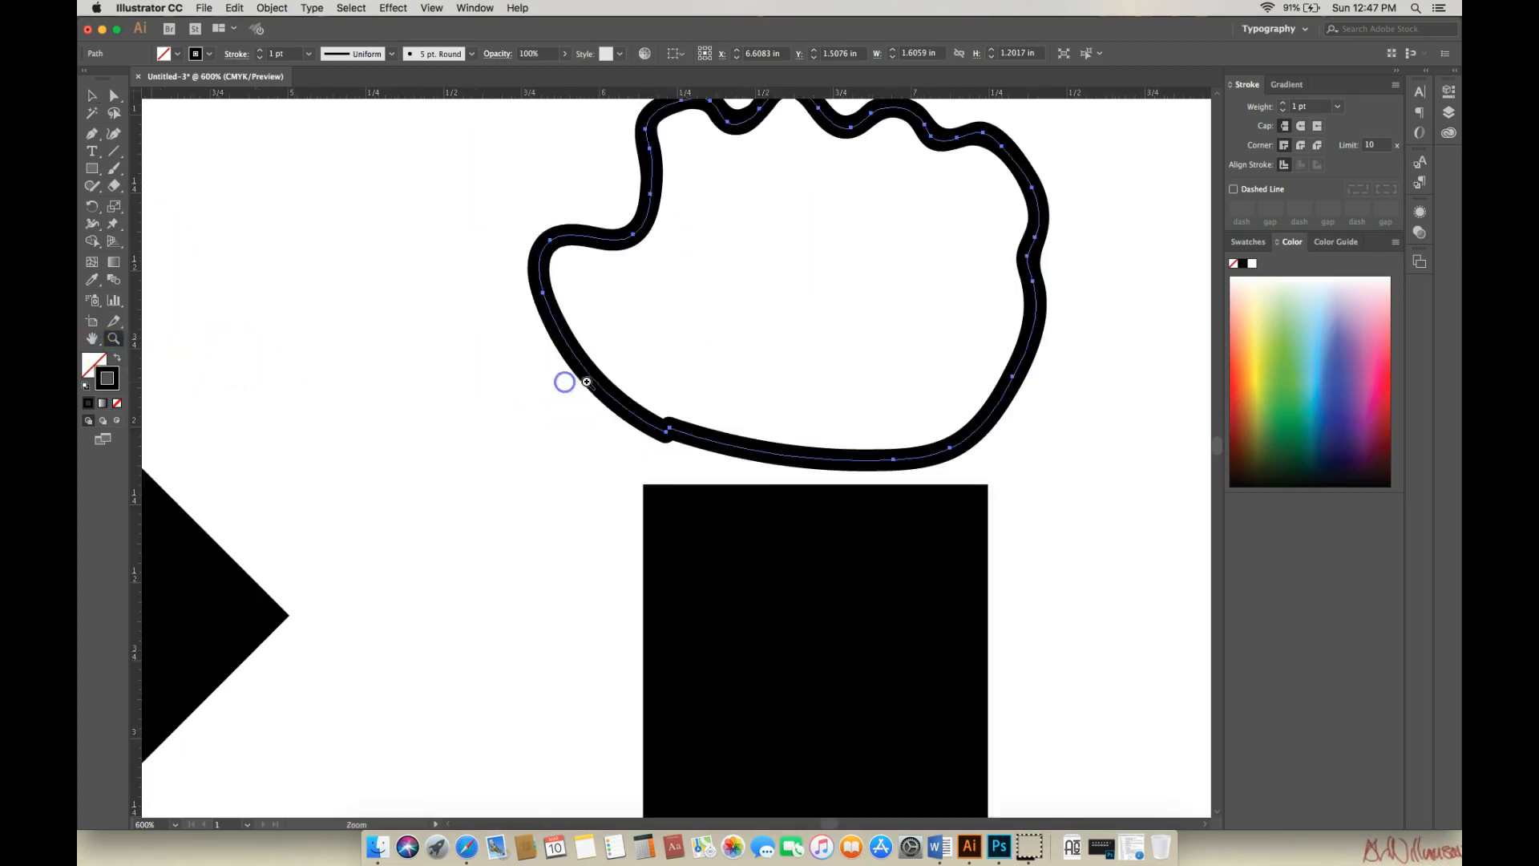
{"action": "left_click", "coordinate": [732, 440]}
{"action": "left_click", "coordinate": [116, 96]}
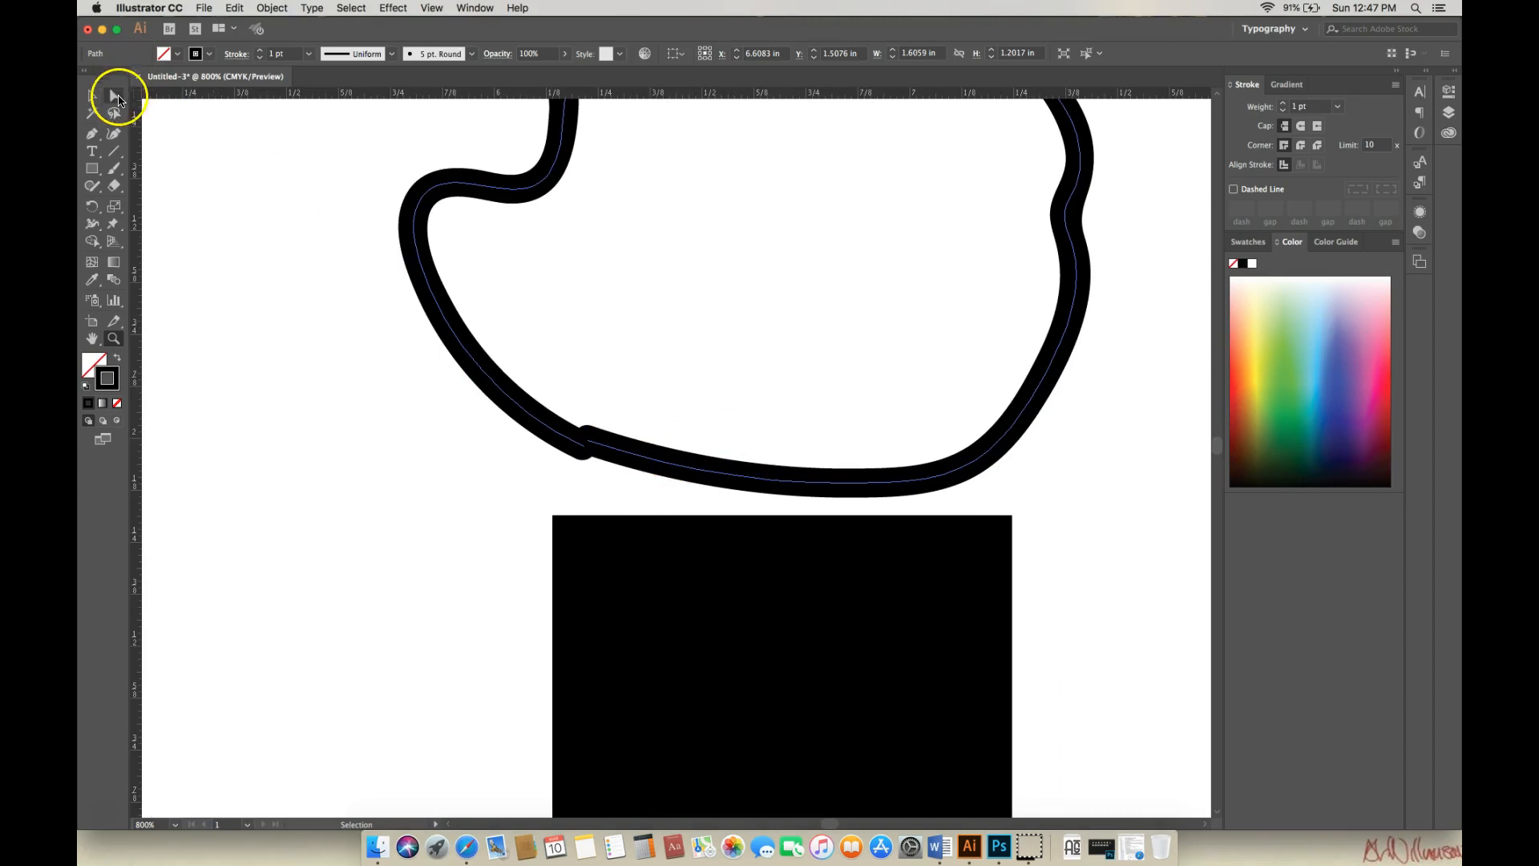
{"action": "left_click", "coordinate": [505, 481]}
{"action": "left_click", "coordinate": [589, 442]}
{"action": "left_click_drag", "start_coordinate": [590, 443], "coordinate": [585, 447]}
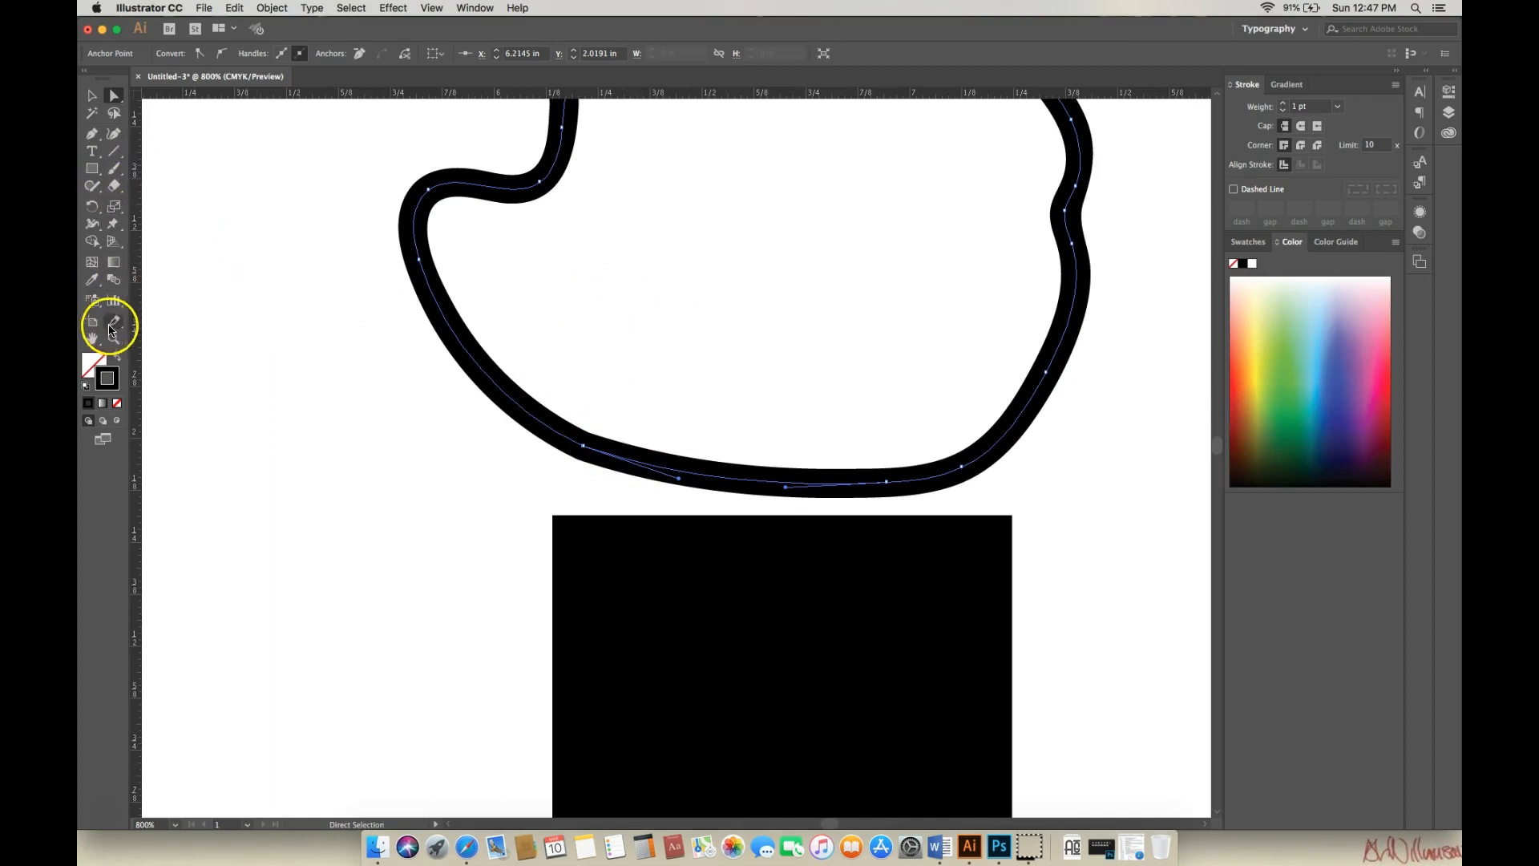
Swap the wavy shape's fill and stroke to make it solid black, and lower it to overlap the rectangle's top edge
{"action": "left_click", "coordinate": [117, 357]}
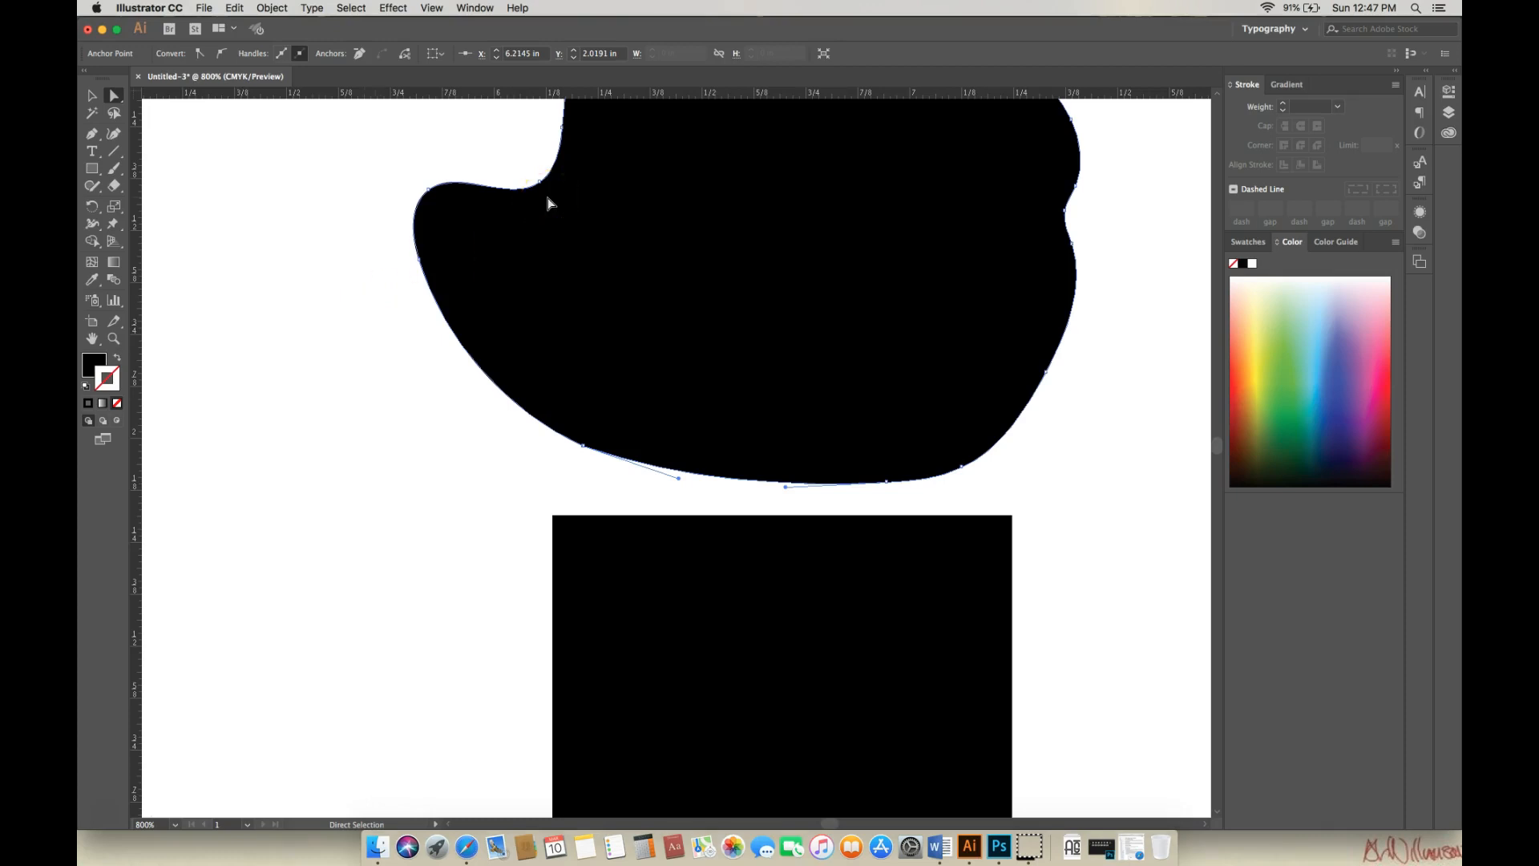
{"action": "key", "text": "super+0"}
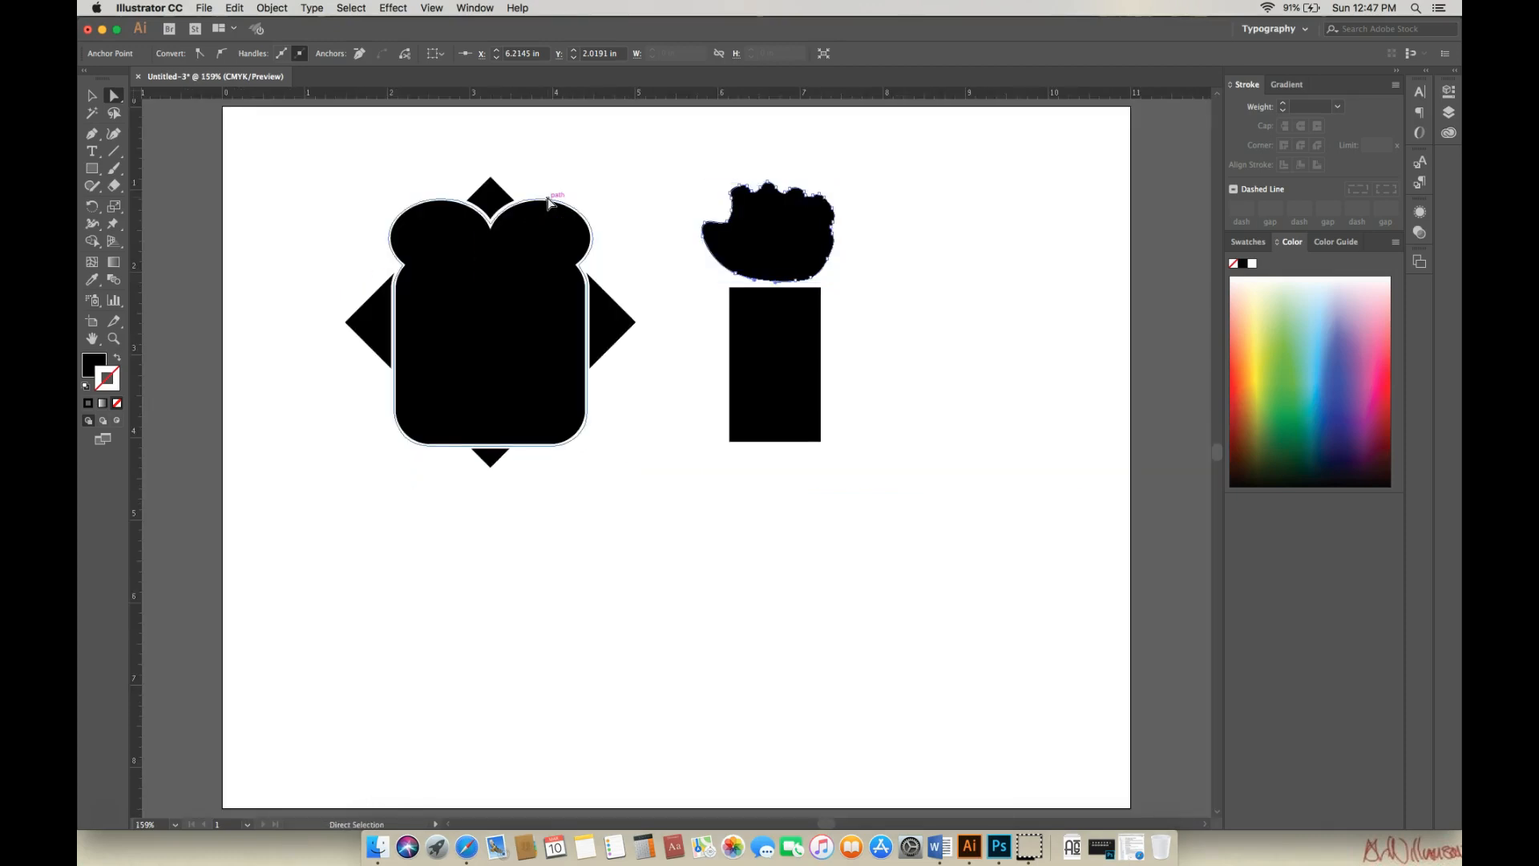
{"action": "left_click", "coordinate": [92, 95]}
{"action": "left_click", "coordinate": [925, 233]}
{"action": "left_click", "coordinate": [795, 235]}
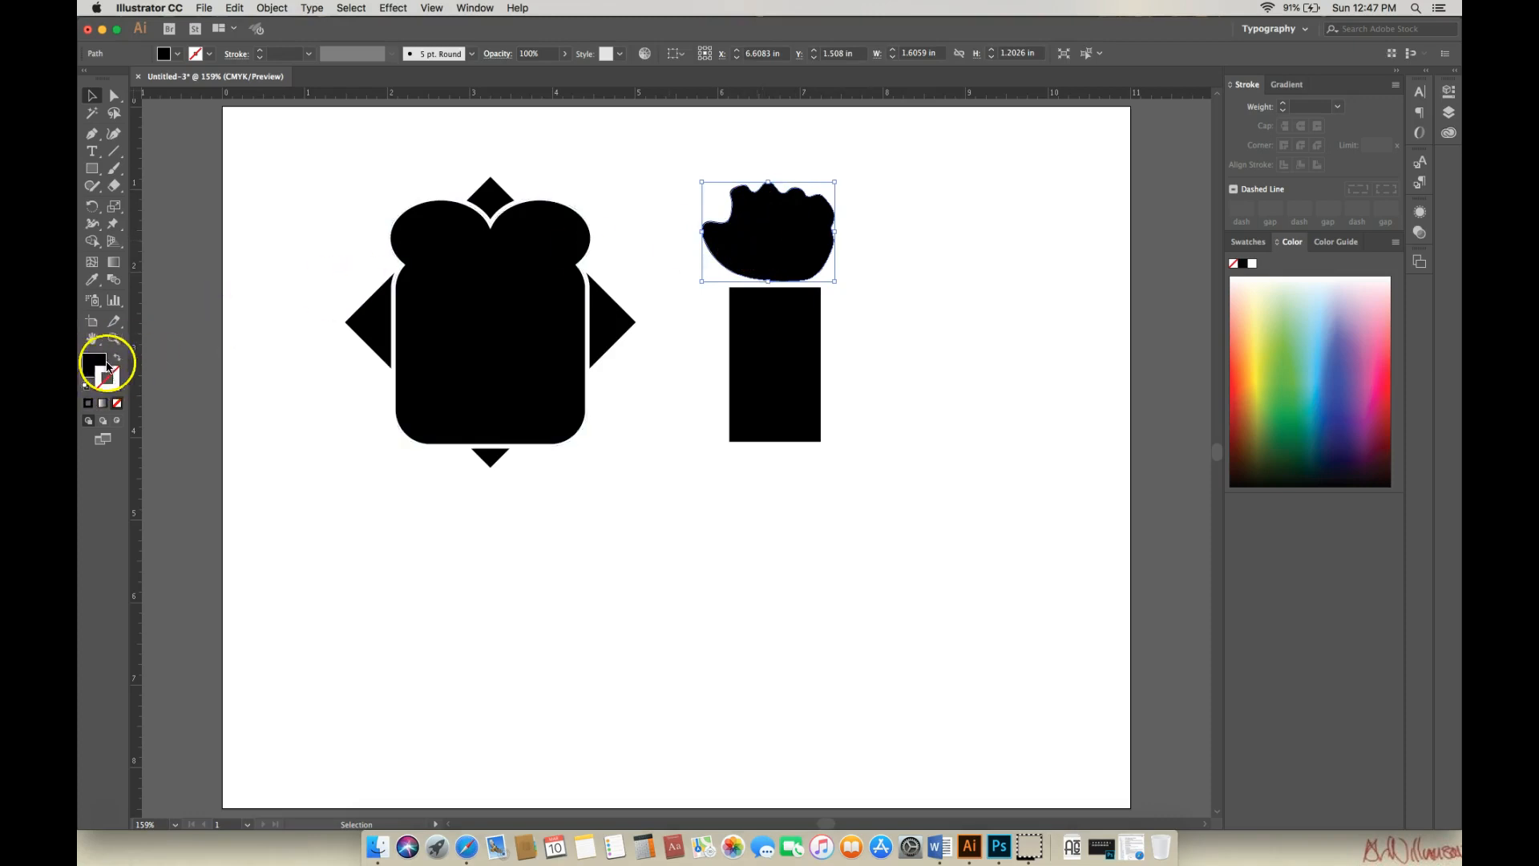
{"action": "left_click_drag", "start_coordinate": [776, 241], "coordinate": [779, 256]}
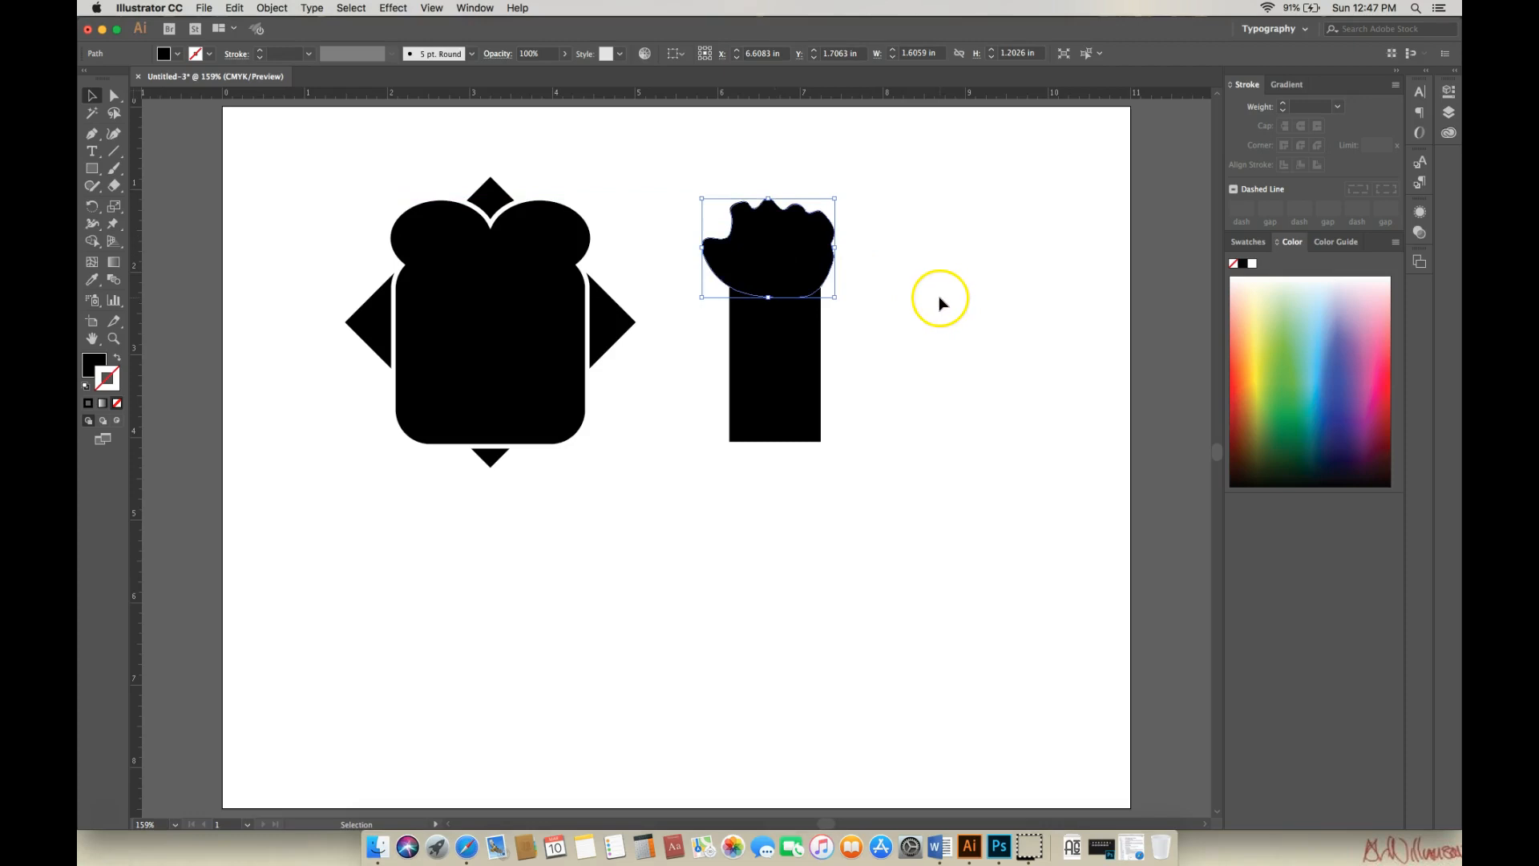
Nudge the black rectangle slightly to the right beneath the fist-like shape
{"action": "left_click", "coordinate": [114, 338]}
{"action": "left_click", "coordinate": [776, 326]}
{"action": "left_click", "coordinate": [725, 450]}
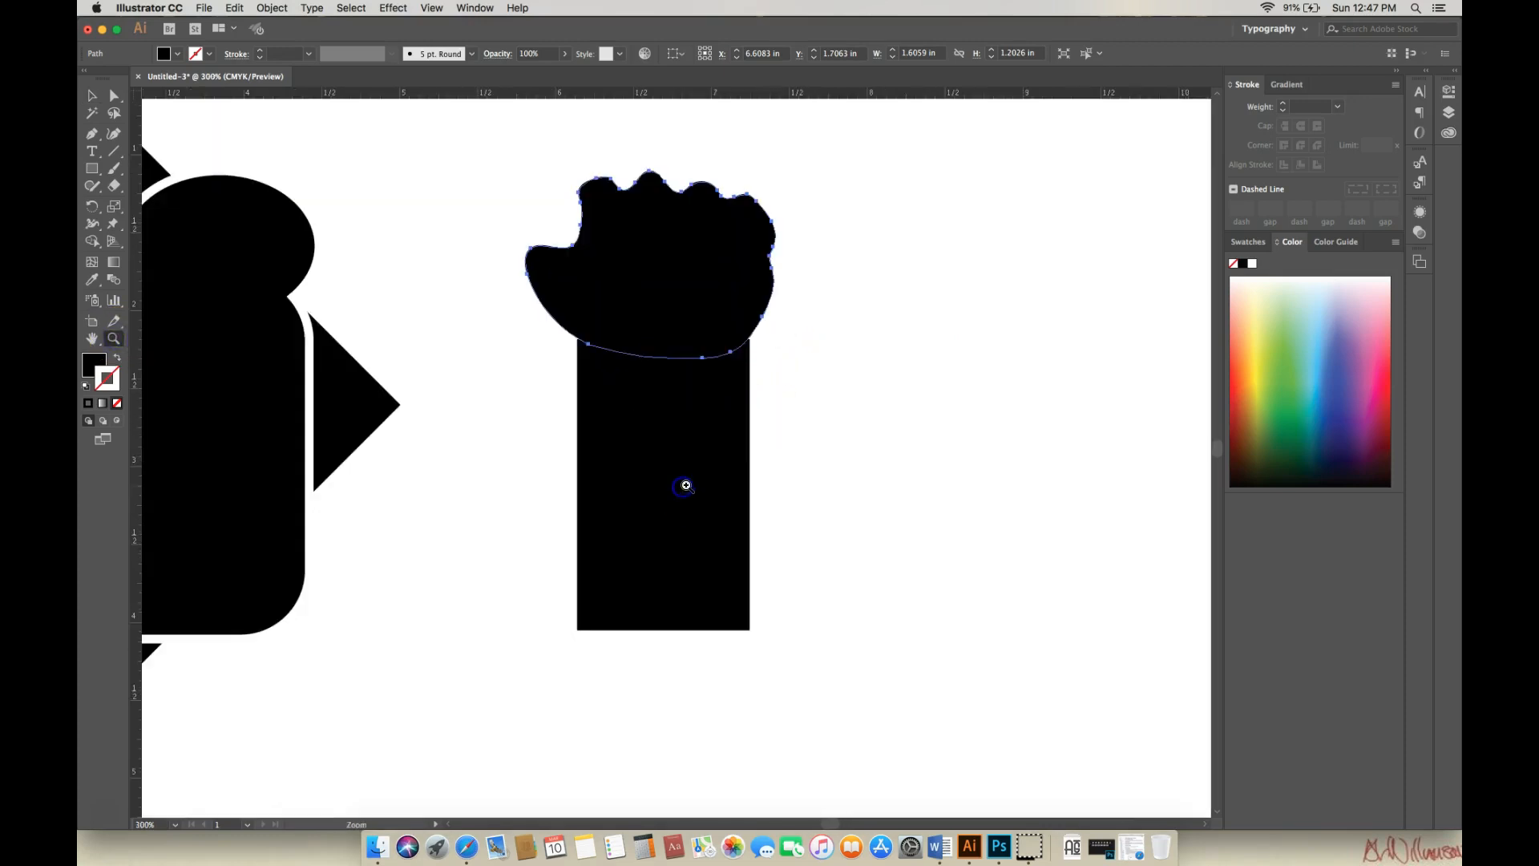
{"action": "left_click", "coordinate": [687, 423]}
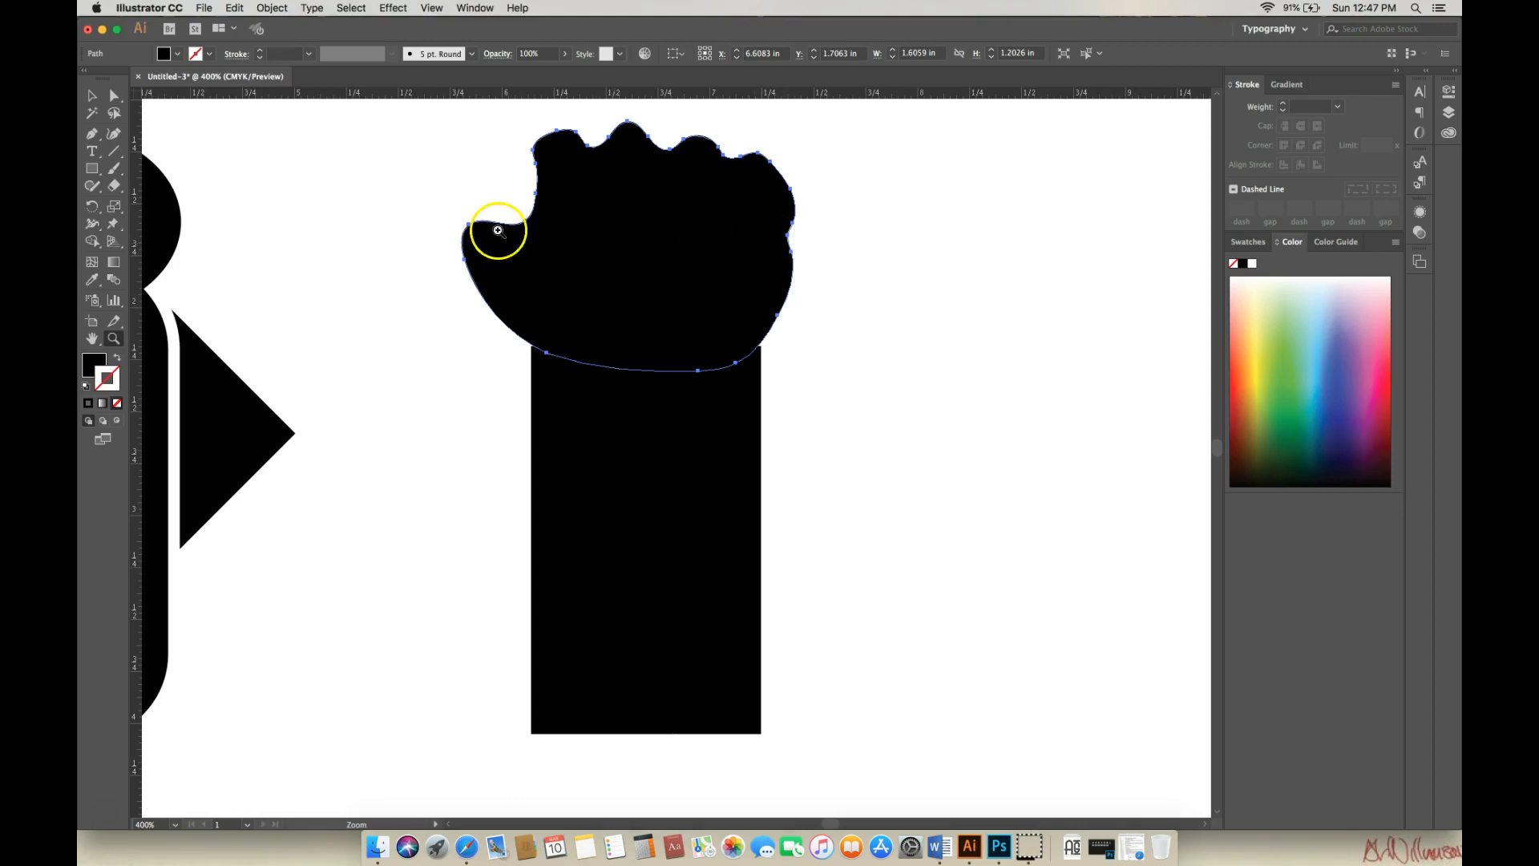
{"action": "left_click", "coordinate": [91, 95]}
{"action": "left_click", "coordinate": [696, 443]}
{"action": "left_click", "coordinate": [763, 346]}
{"action": "left_click", "coordinate": [114, 96]}
{"action": "left_click", "coordinate": [785, 350]}
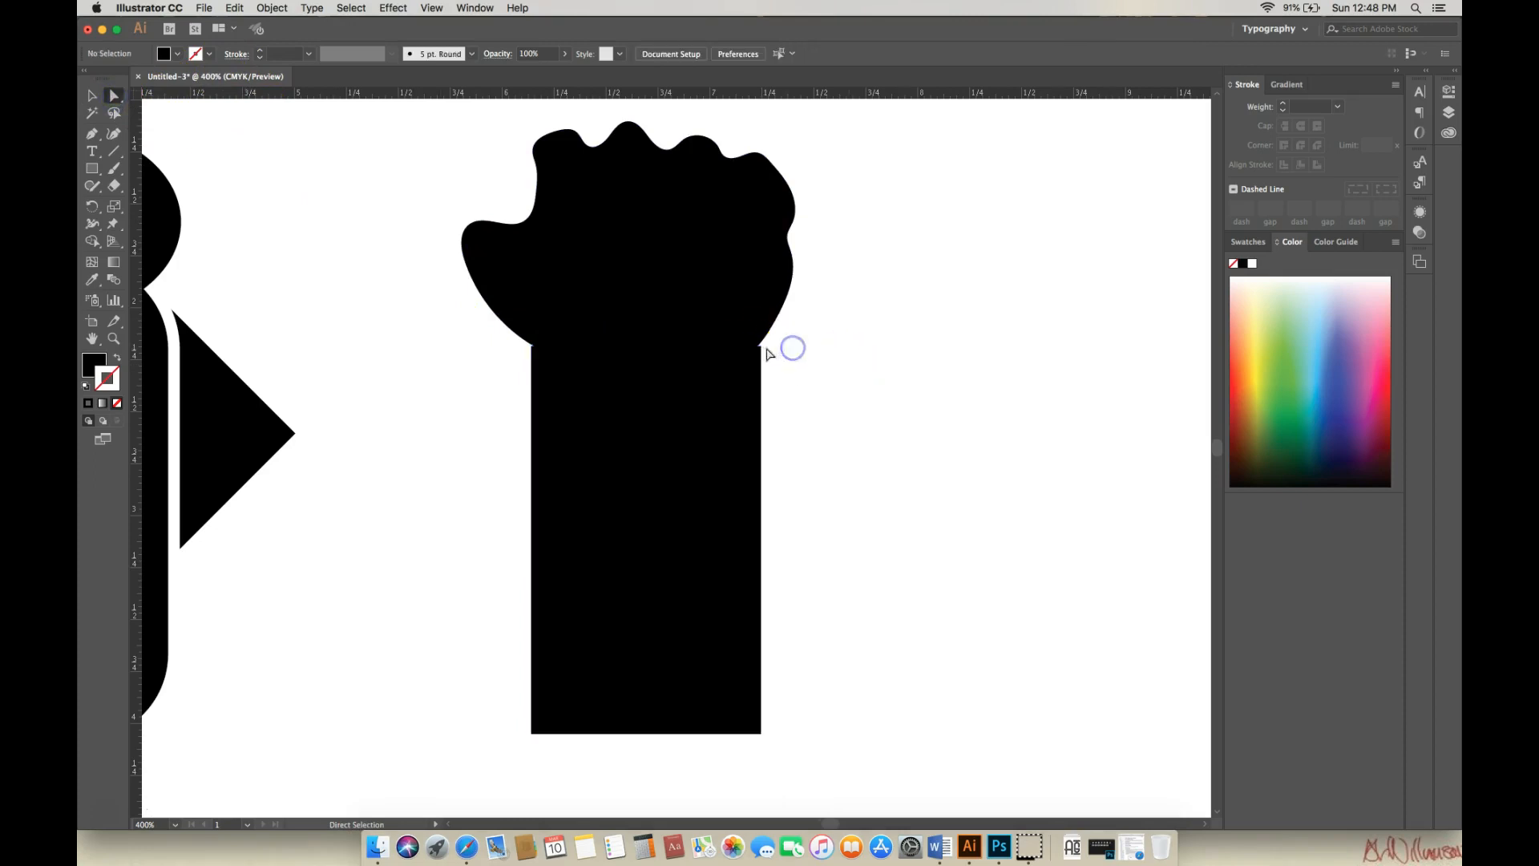
{"action": "left_click", "coordinate": [761, 352]}
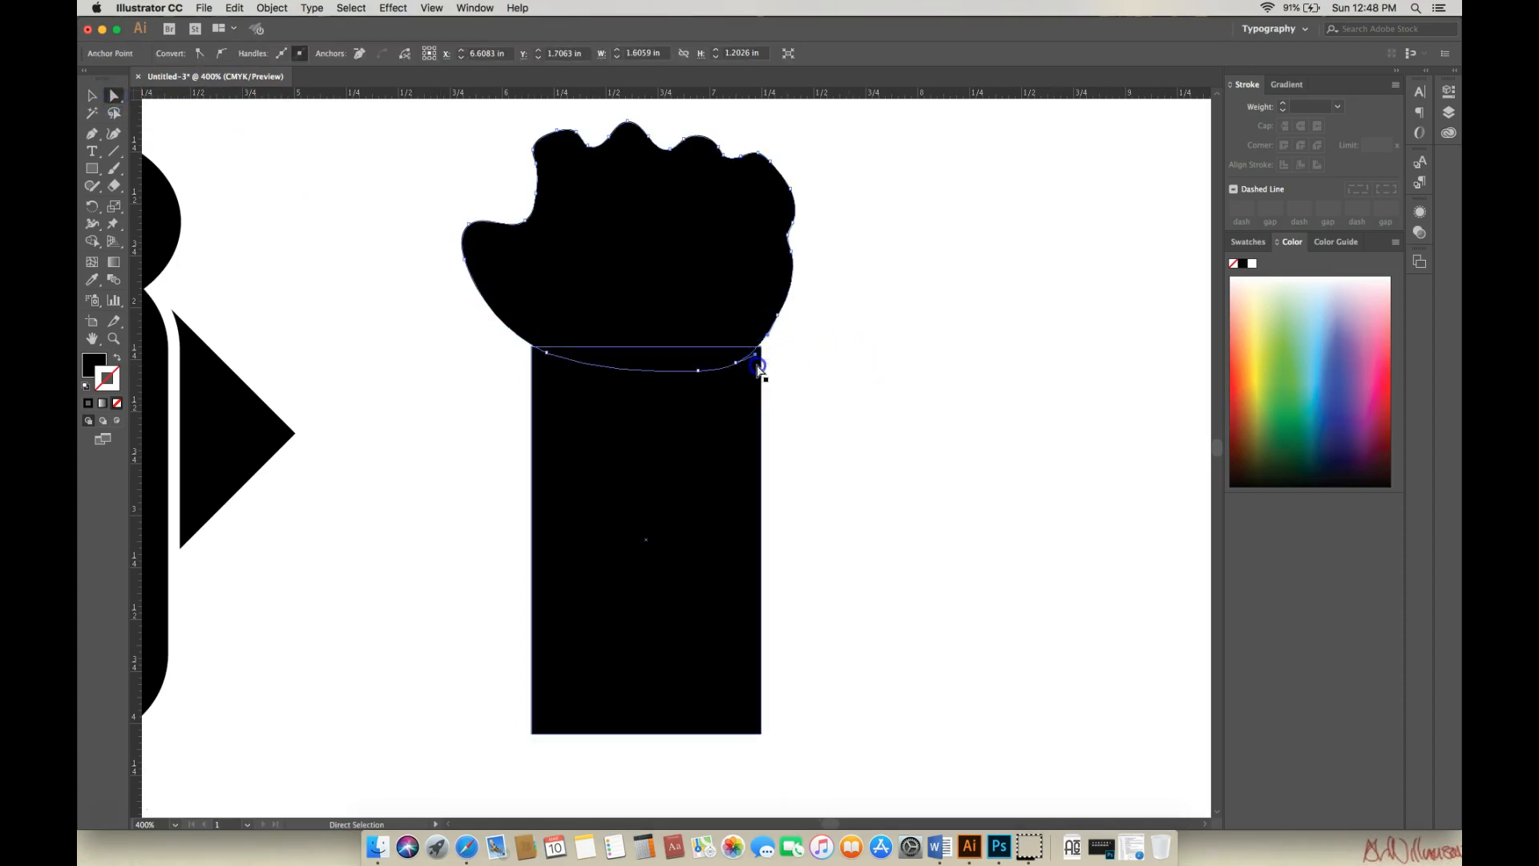
{"action": "left_click_drag", "start_coordinate": [761, 351], "coordinate": [751, 351]}
{"action": "left_click_drag", "start_coordinate": [750, 734], "coordinate": [762, 732]}
{"action": "left_click", "coordinate": [841, 409]}
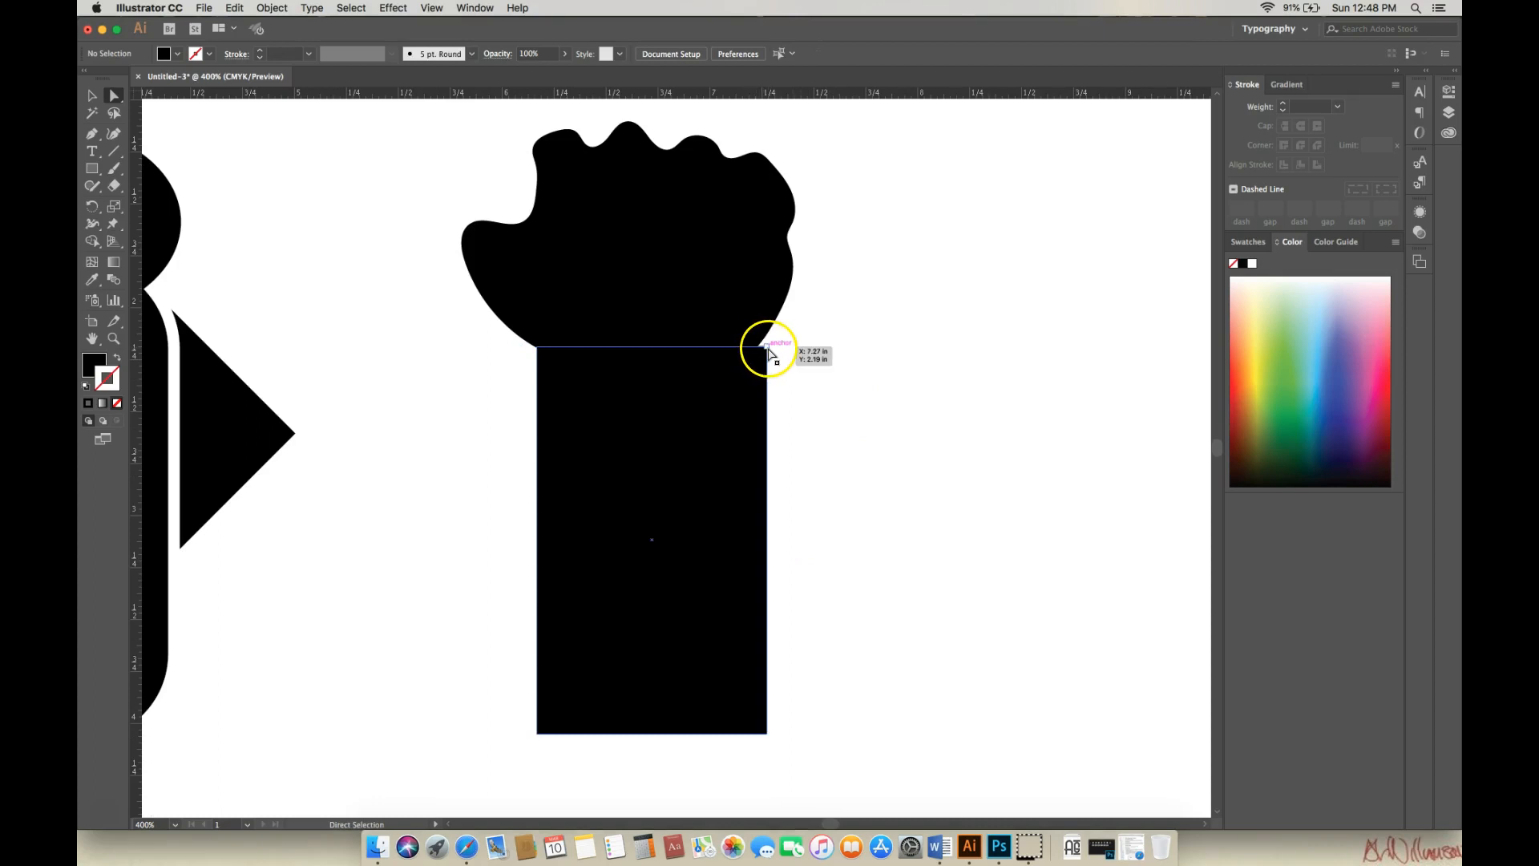
Move the rectangle's two upper corner anchors inward with the Direct Selection tool so the arm tapers to meet the fist's outline
{"action": "left_click_drag", "start_coordinate": [768, 350], "coordinate": [755, 353]}
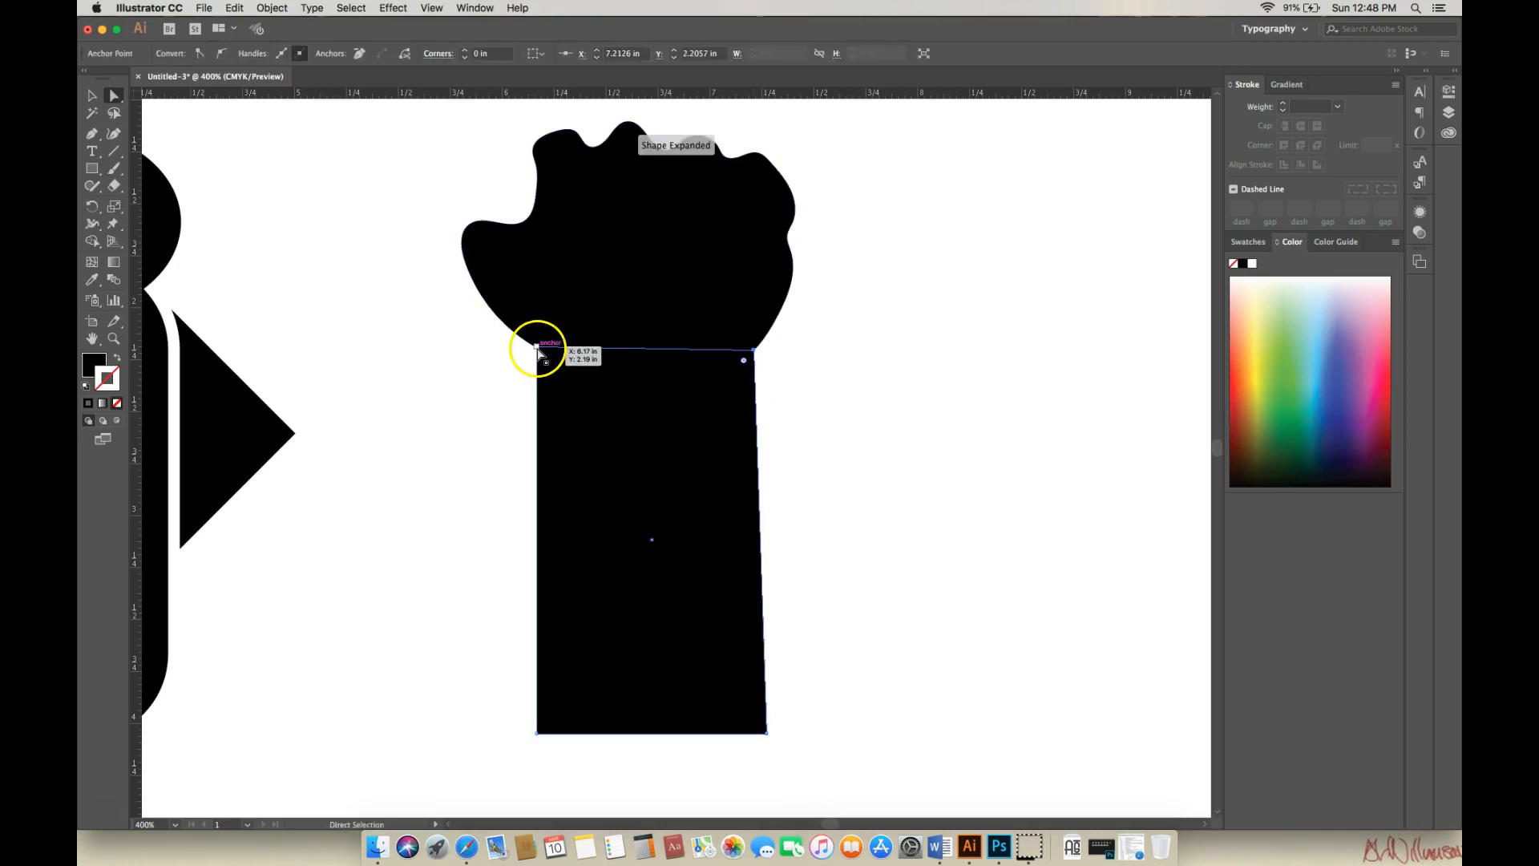
{"action": "left_click_drag", "start_coordinate": [537, 347], "coordinate": [548, 354]}
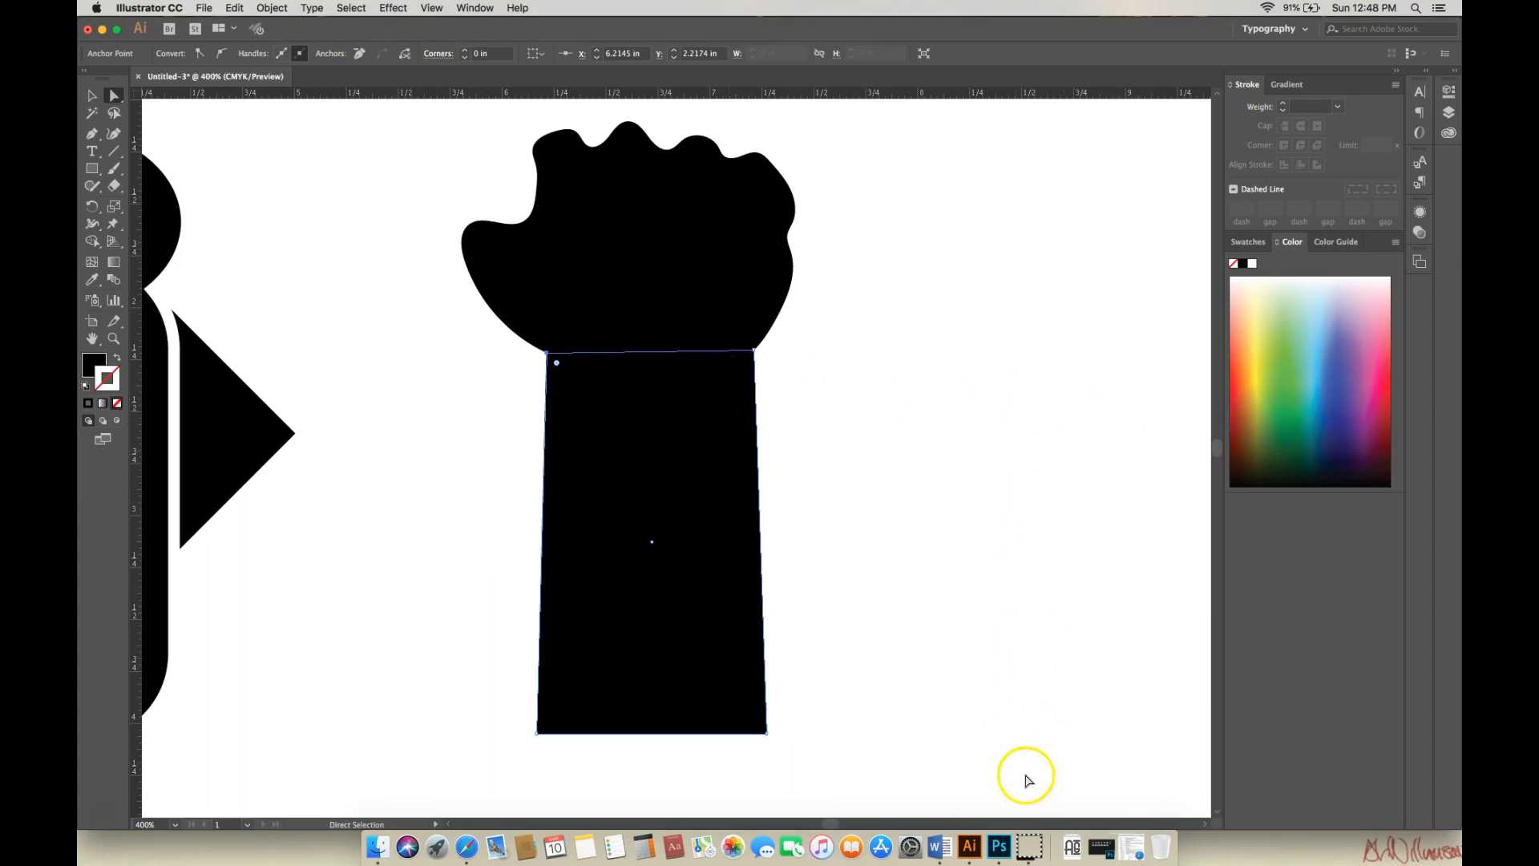
Select the fist and the tapered arm and merge them into one shape with the Shape Builder tool
{"action": "left_click_drag", "start_coordinate": [830, 823], "coordinate": [829, 824]}
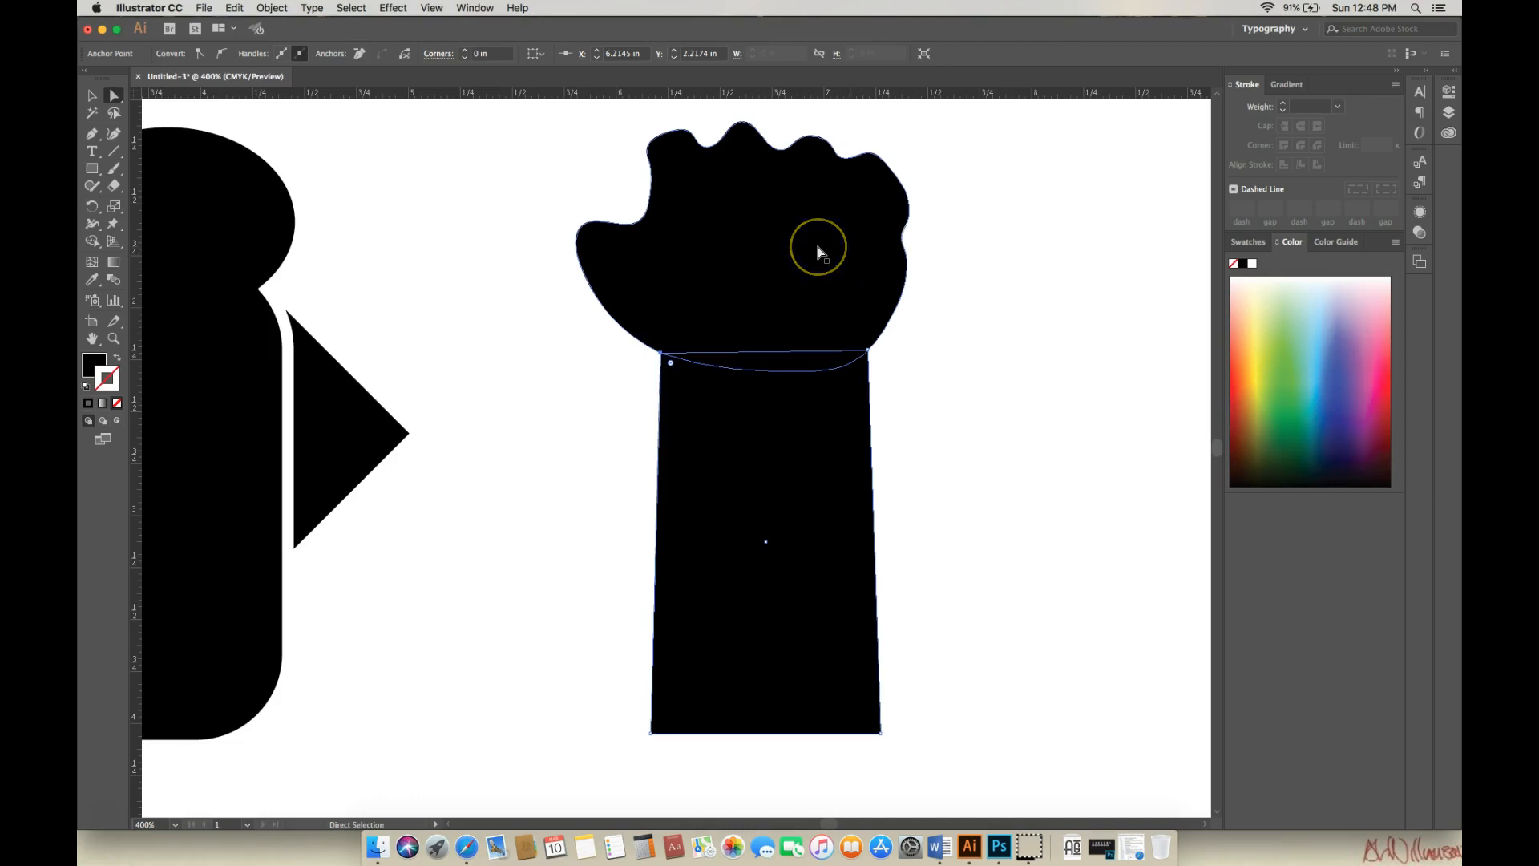
{"action": "left_click", "coordinate": [91, 95]}
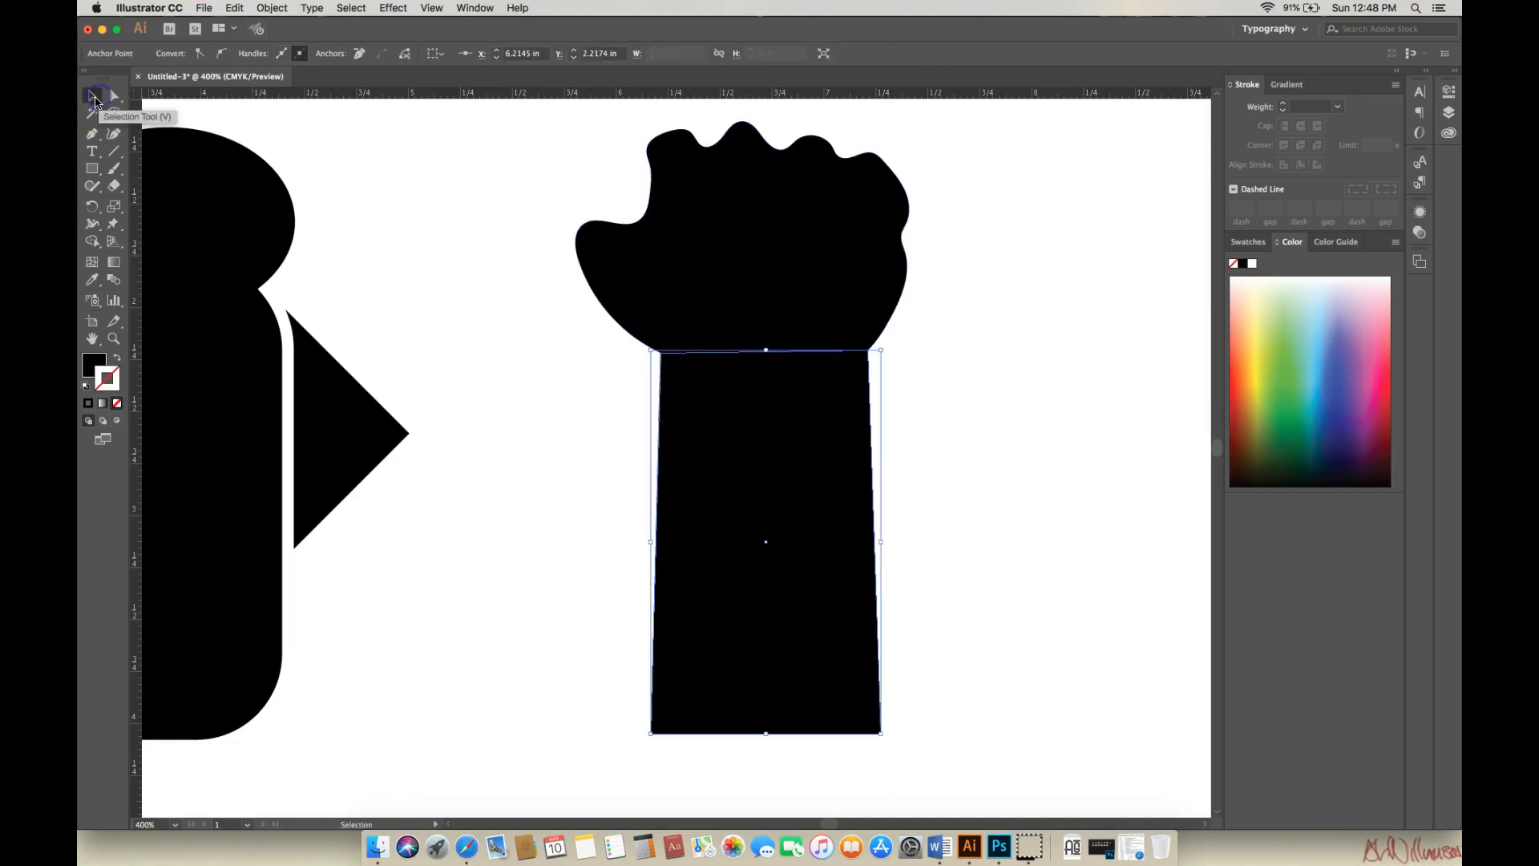
{"action": "left_click", "coordinate": [831, 251]}
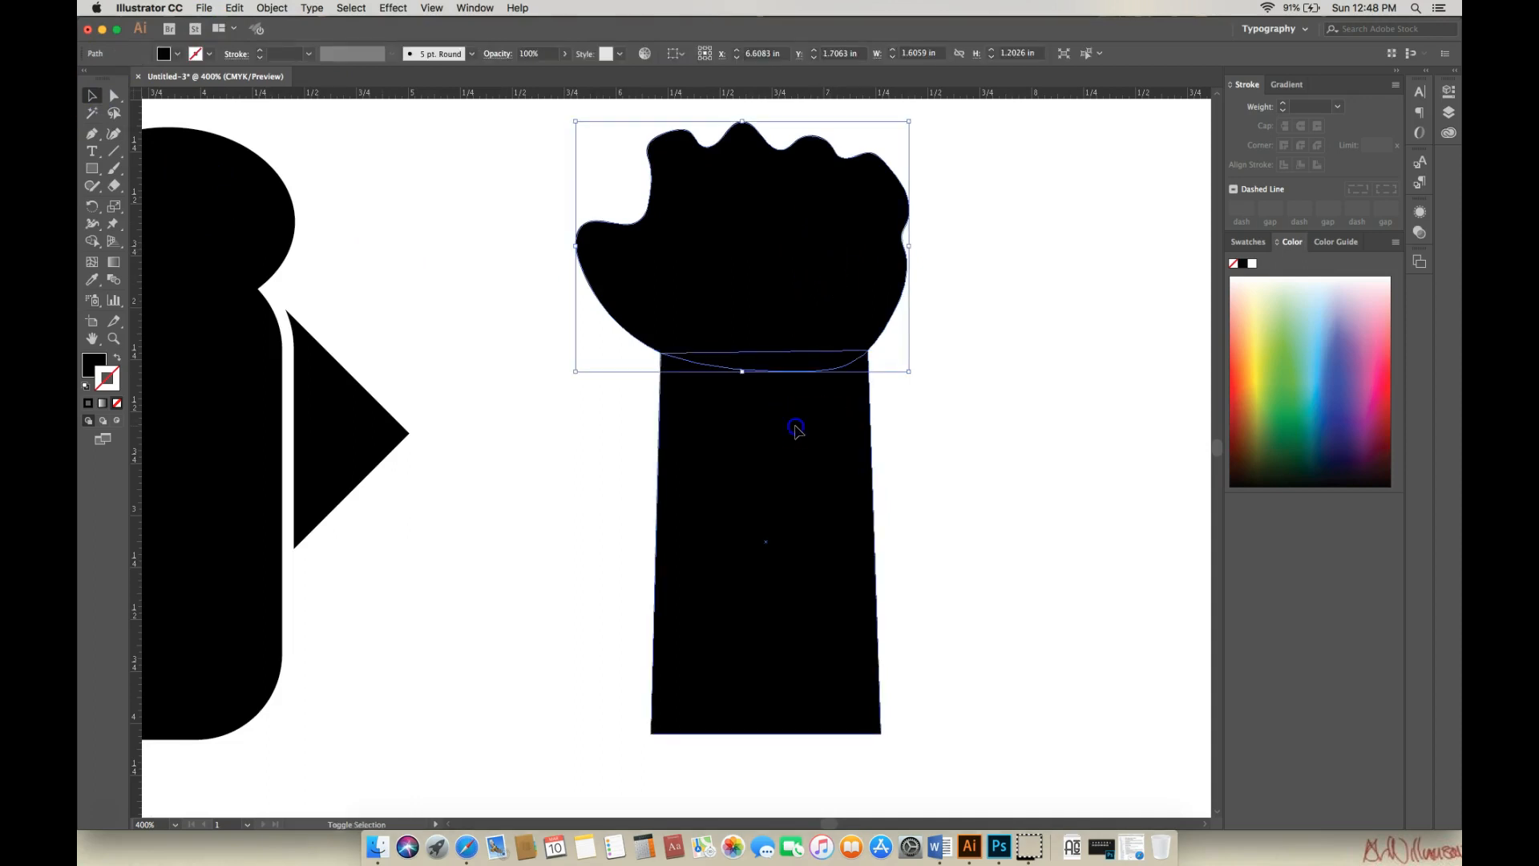
{"action": "left_click", "coordinate": [795, 425], "text": "shift"}
{"action": "left_click", "coordinate": [92, 240]}
{"action": "left_click_drag", "start_coordinate": [791, 264], "coordinate": [776, 433]}
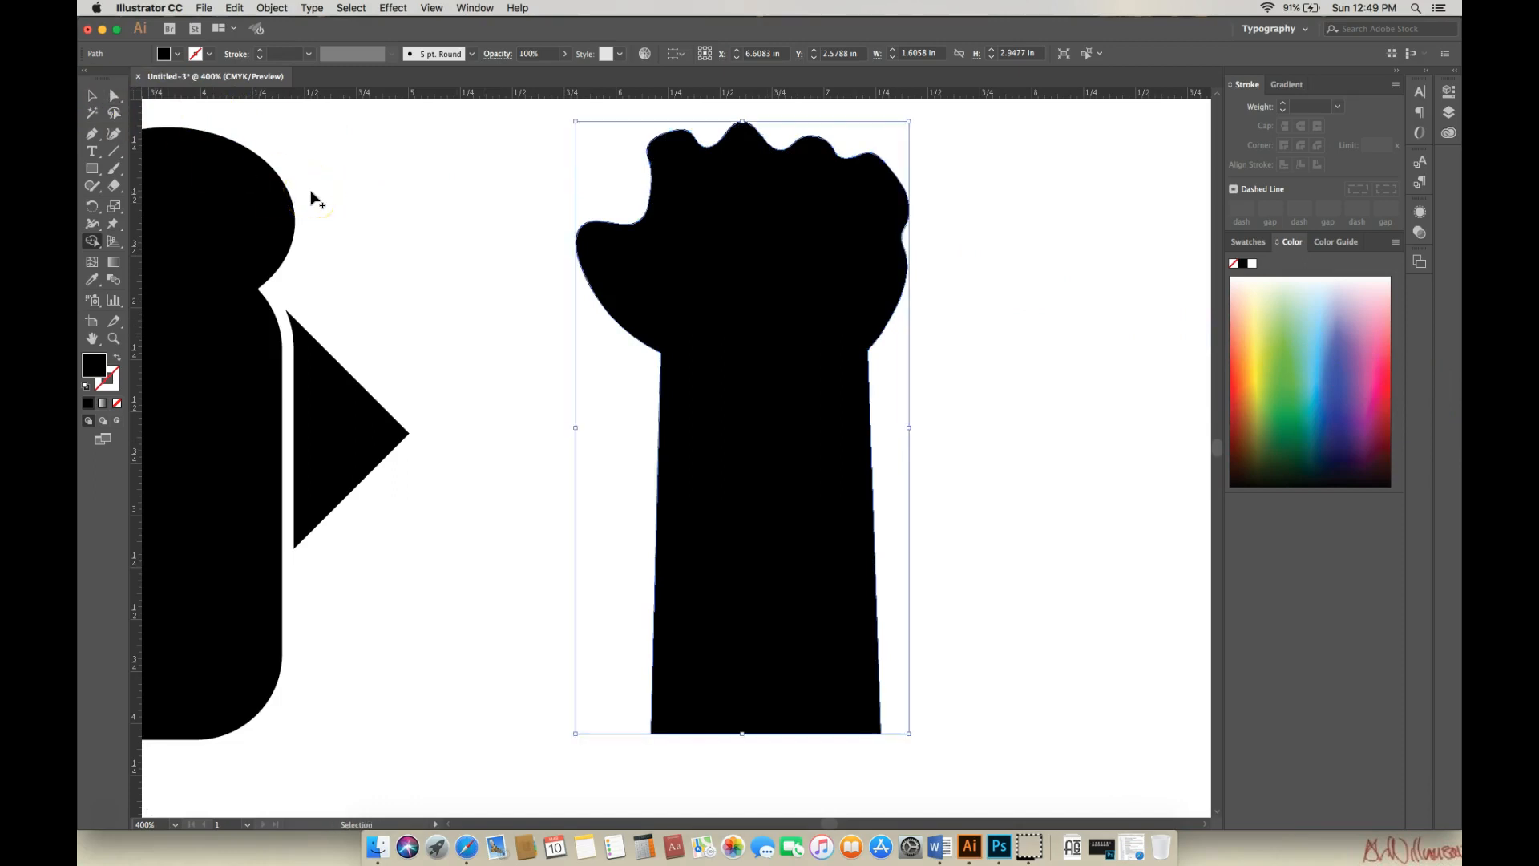
Place the merged fist and arm over the bread slice and enlarge it to about 1.71 by 3.12 in
{"action": "key", "text": "super+minus"}
{"action": "key", "text": "super+minus"}
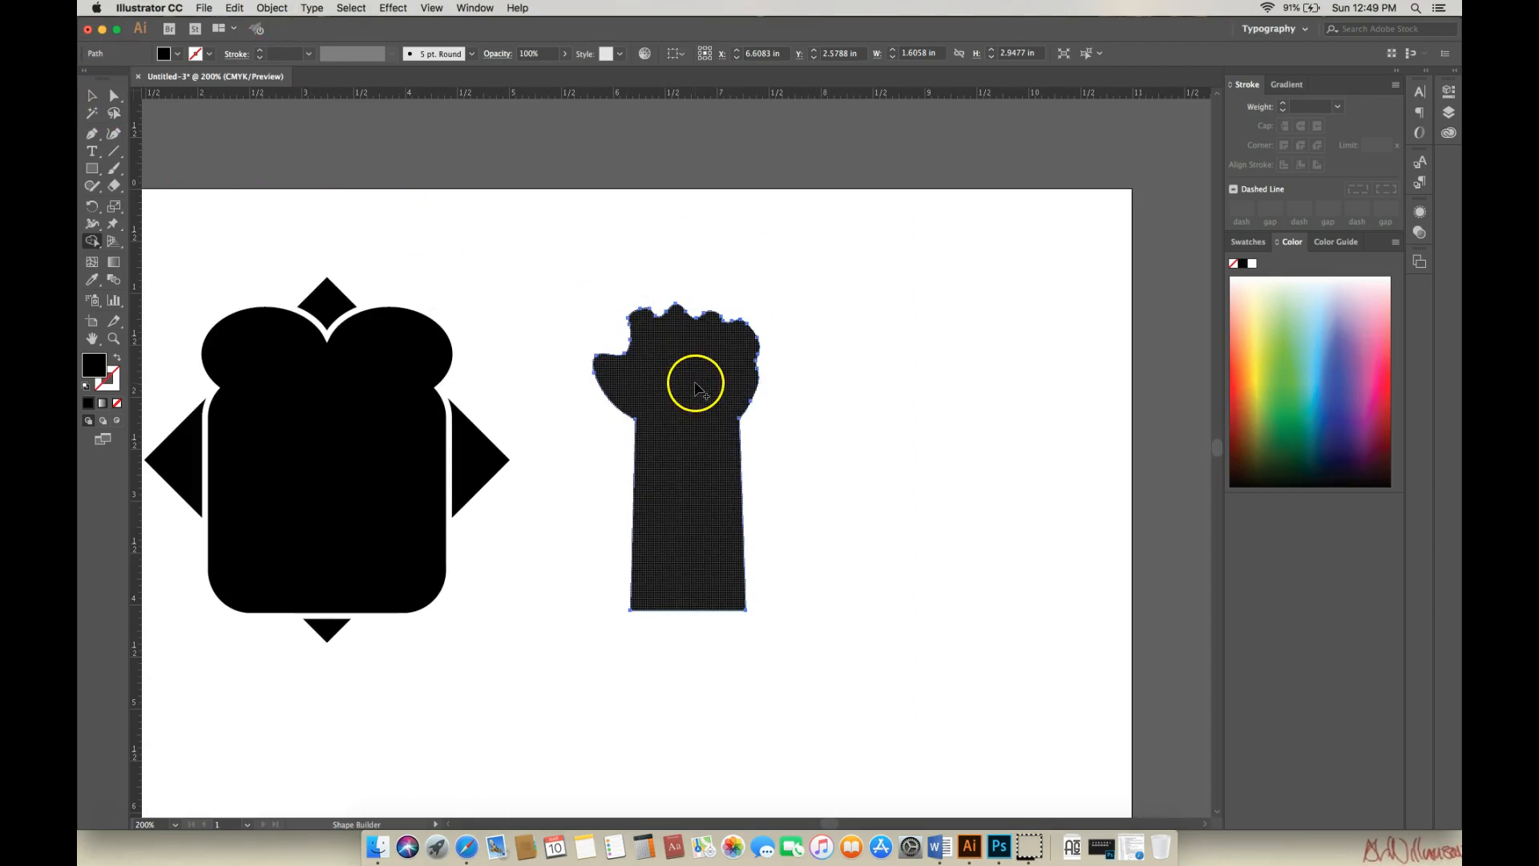
{"action": "left_click", "coordinate": [93, 96]}
{"action": "left_click_drag", "start_coordinate": [695, 347], "coordinate": [338, 407]}
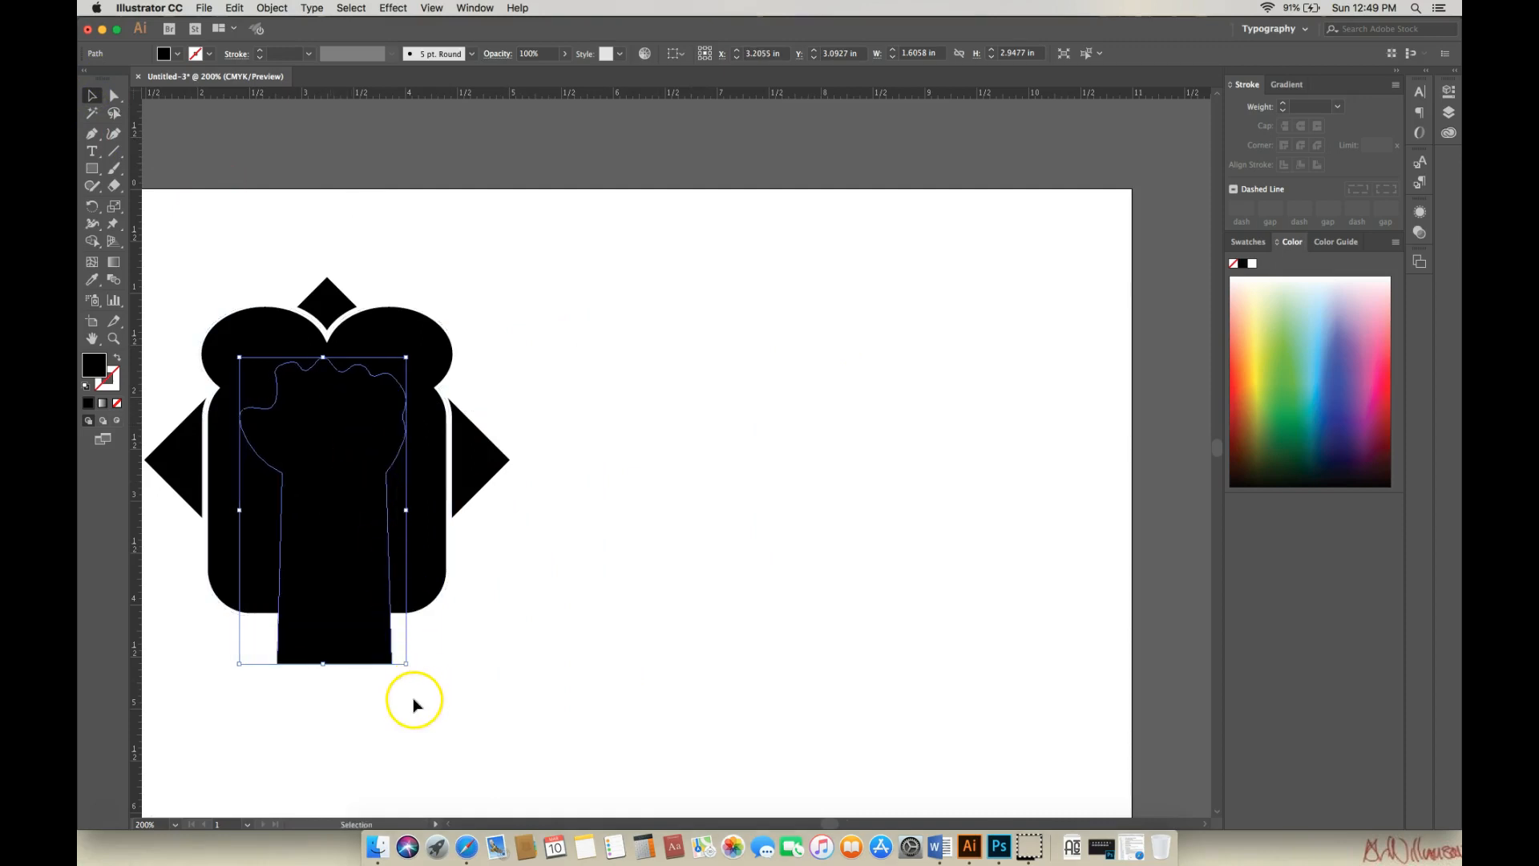
{"action": "left_click_drag", "start_coordinate": [404, 664], "coordinate": [440, 684]}
{"action": "left_click_drag", "start_coordinate": [353, 493], "coordinate": [345, 503]}
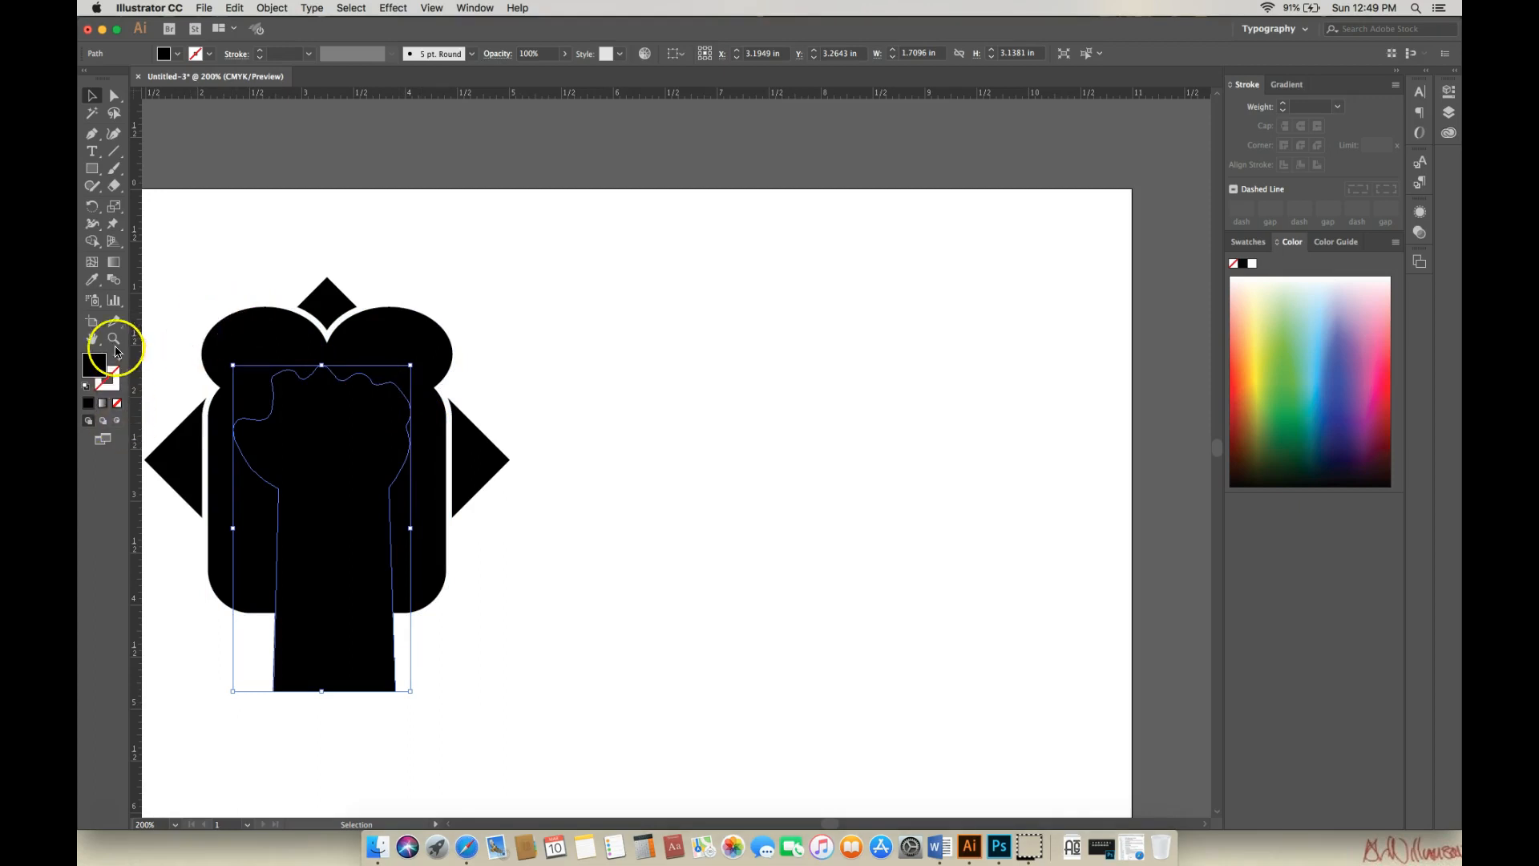
Give the fist and arm a white fill with no stroke
{"action": "left_click", "coordinate": [87, 386]}
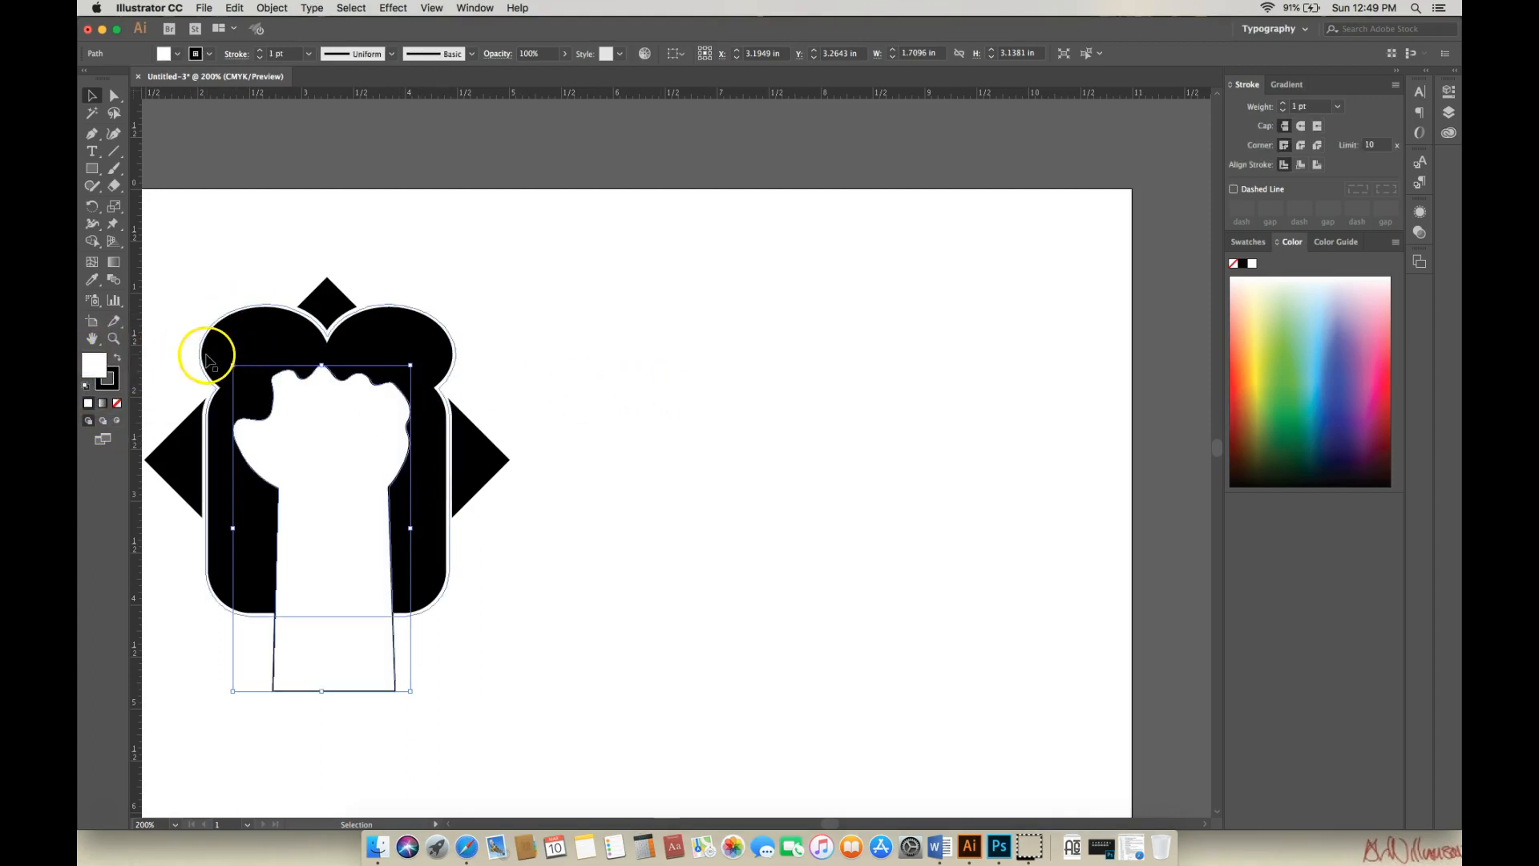
{"action": "left_click", "coordinate": [109, 382]}
{"action": "left_click", "coordinate": [118, 406]}
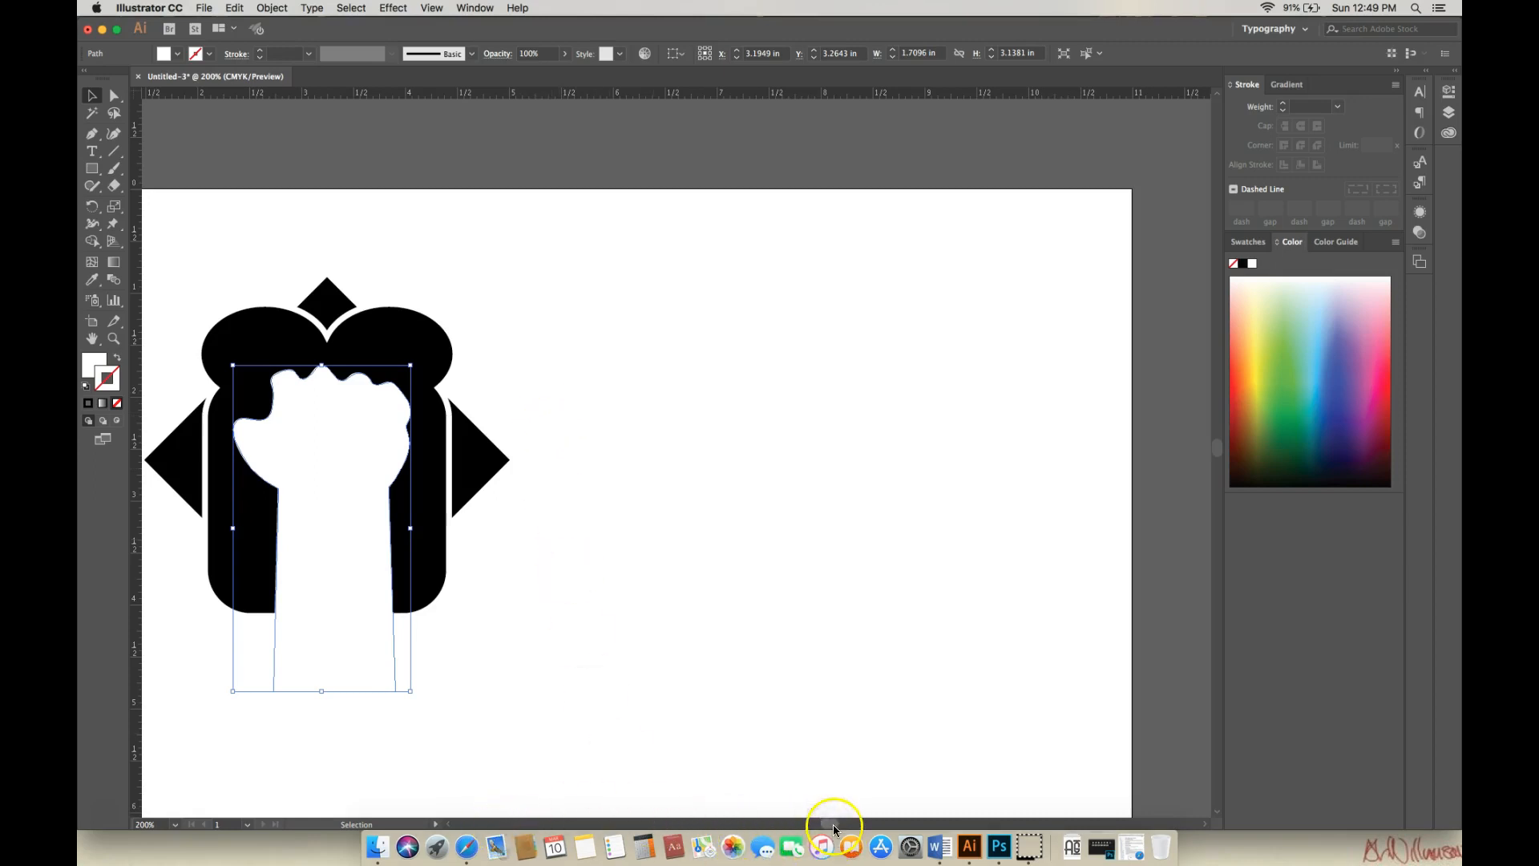
Erase a horizontal strip across the white arm along the bread slice's lower edge to cut off its lower part
{"action": "left_click_drag", "start_coordinate": [833, 824], "coordinate": [823, 825]}
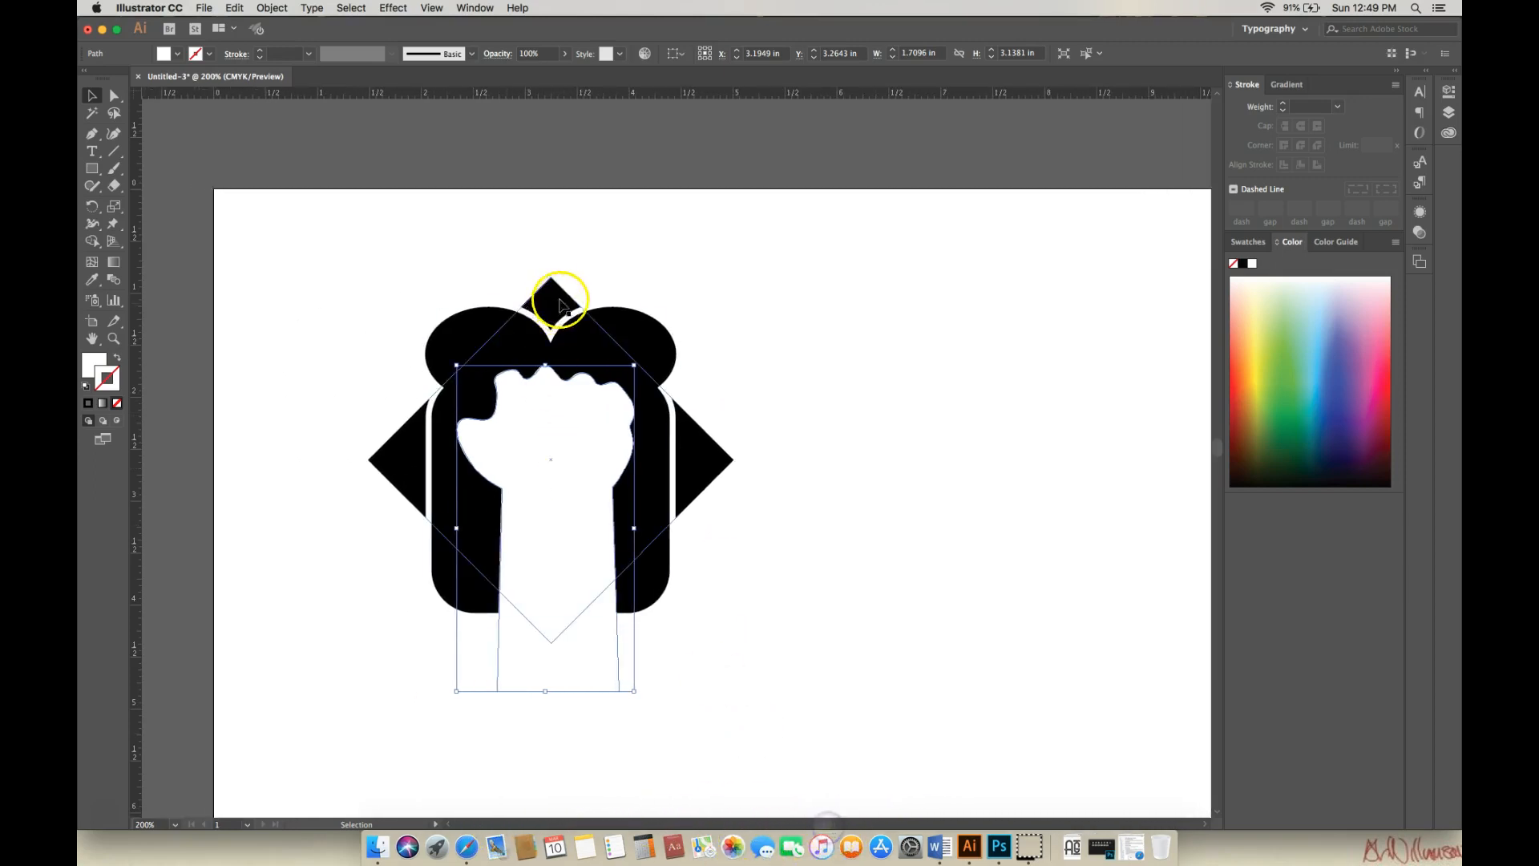
{"action": "left_click", "coordinate": [113, 338]}
{"action": "left_click", "coordinate": [557, 648]}
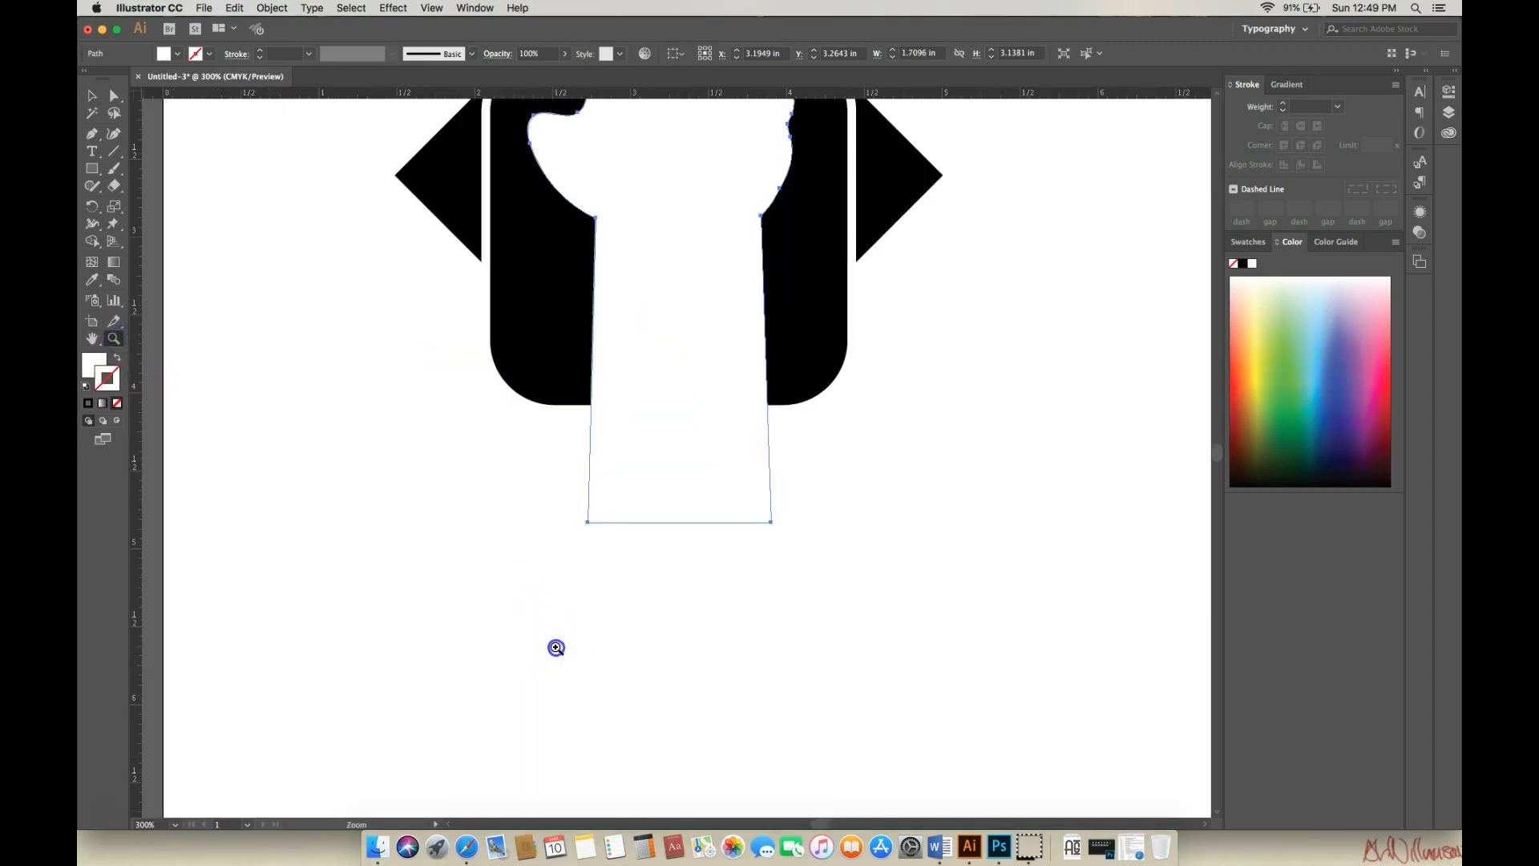
{"action": "left_click", "coordinate": [670, 457]}
{"action": "left_click", "coordinate": [690, 445]}
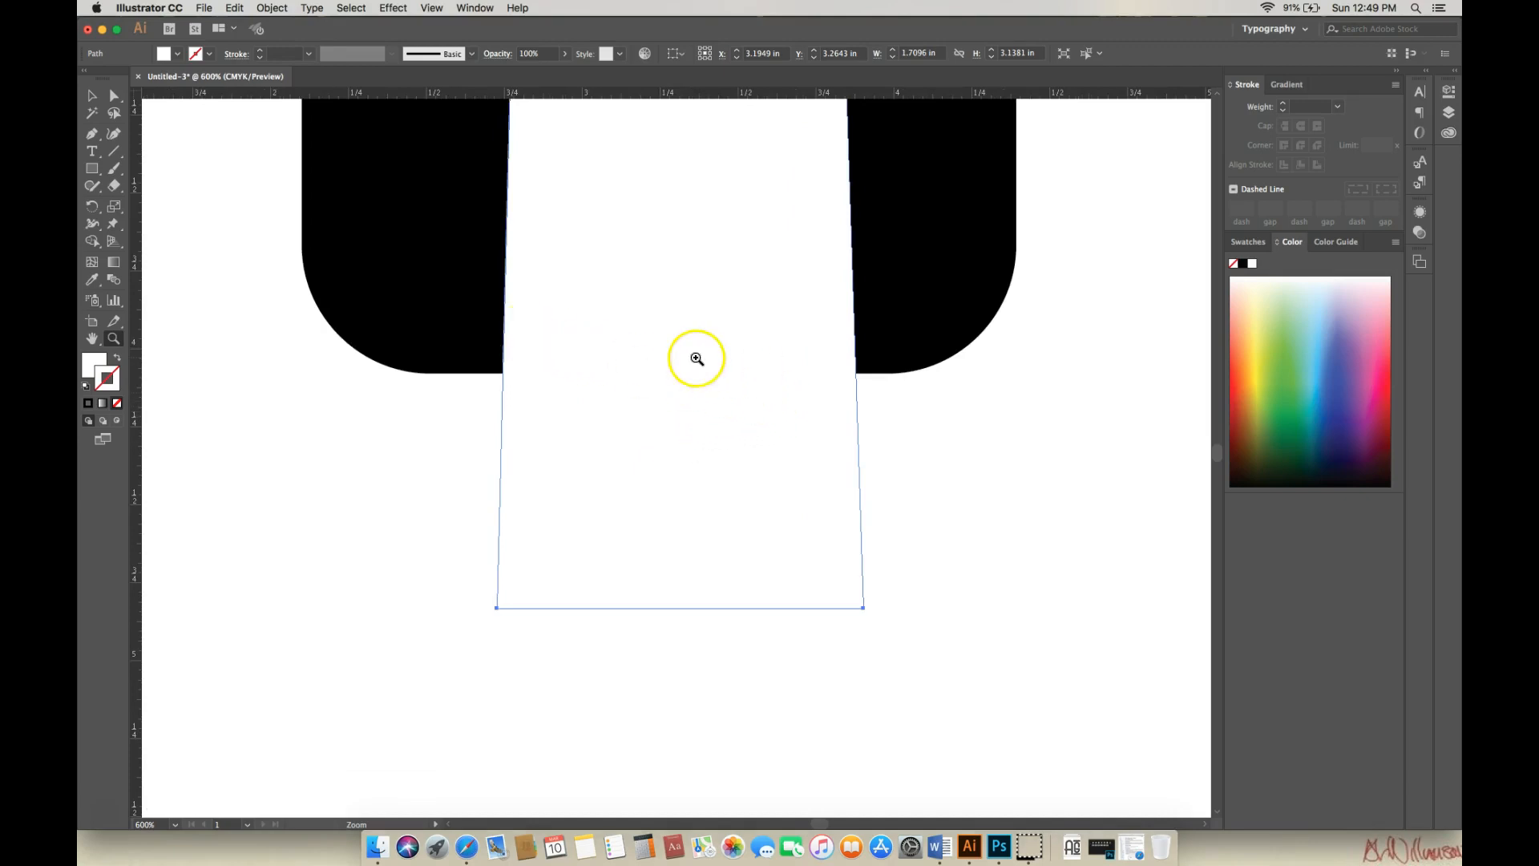
{"action": "left_click", "coordinate": [114, 186]}
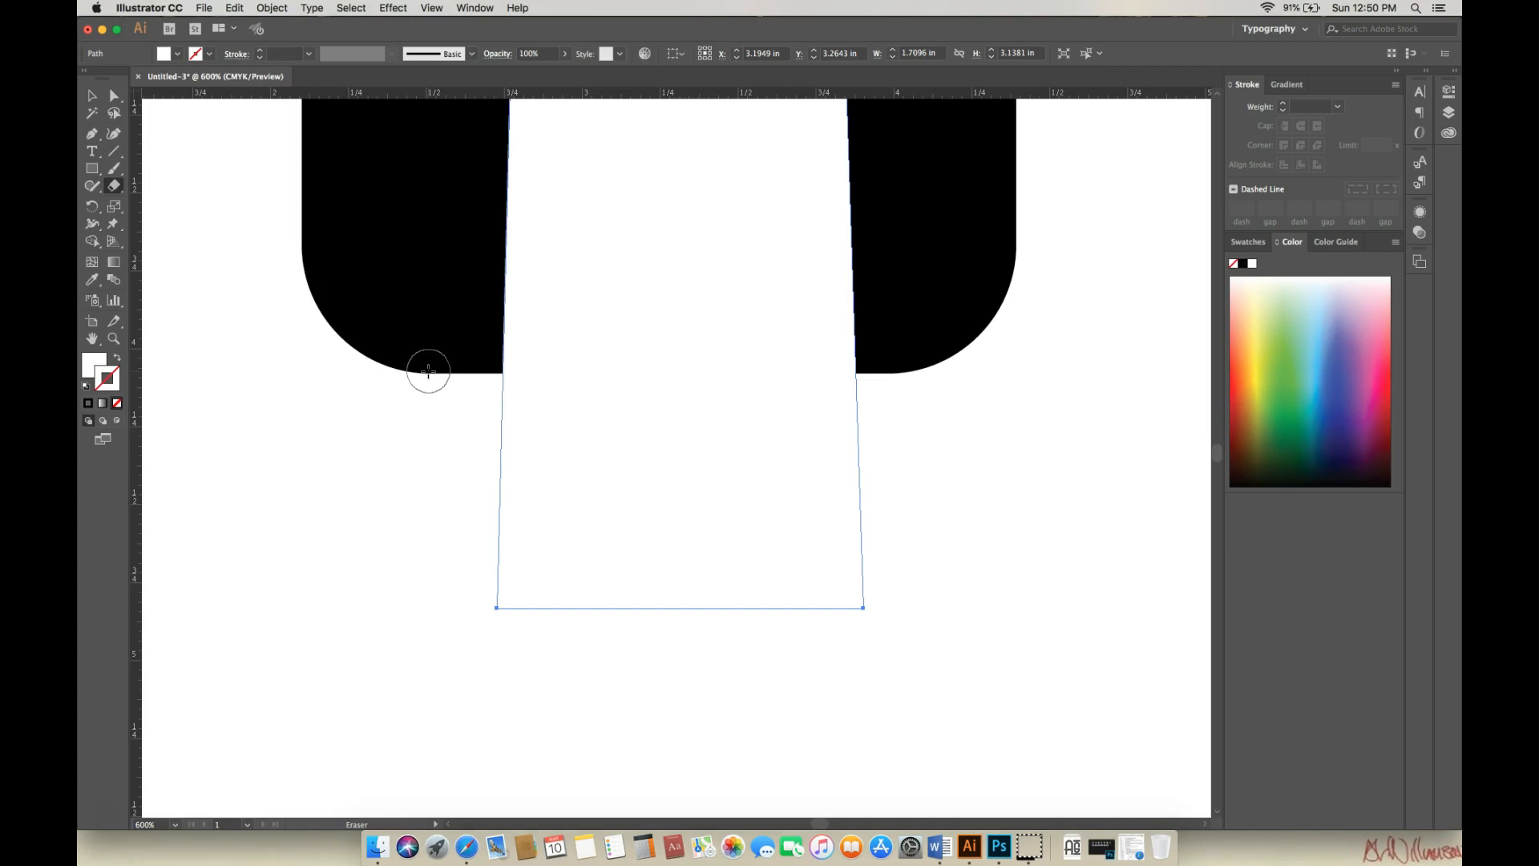
{"action": "mouse_move", "coordinate": [428, 371]}
{"action": "left_mouse_down"}
{"action": "mouse_move", "coordinate": [971, 378]}
{"action": "mouse_move", "coordinate": [954, 396]}
{"action": "mouse_move", "coordinate": [779, 304]}
{"action": "mouse_move", "coordinate": [518, 242]}
{"action": "mouse_move", "coordinate": [223, 138]}
{"action": "mouse_move", "coordinate": [165, 130]}
{"action": "left_mouse_up"}
Delete the cut-off piece of the arm below the bread slice with the Direct Selection tool
{"action": "left_click", "coordinate": [93, 99]}
{"action": "left_click", "coordinate": [113, 97]}
{"action": "left_click", "coordinate": [161, 377]}
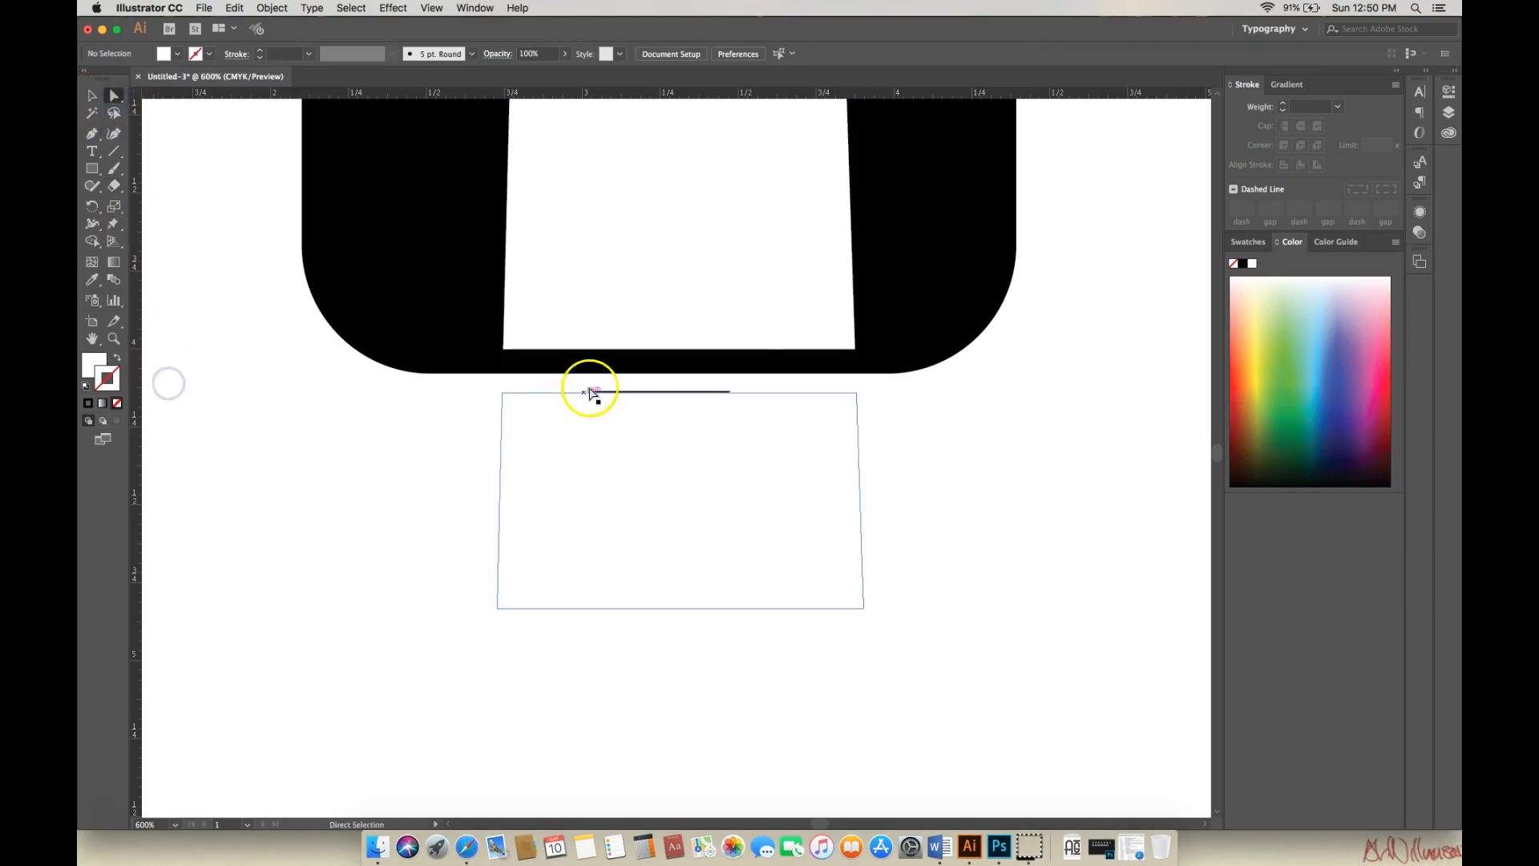
{"action": "left_click", "coordinate": [594, 426]}
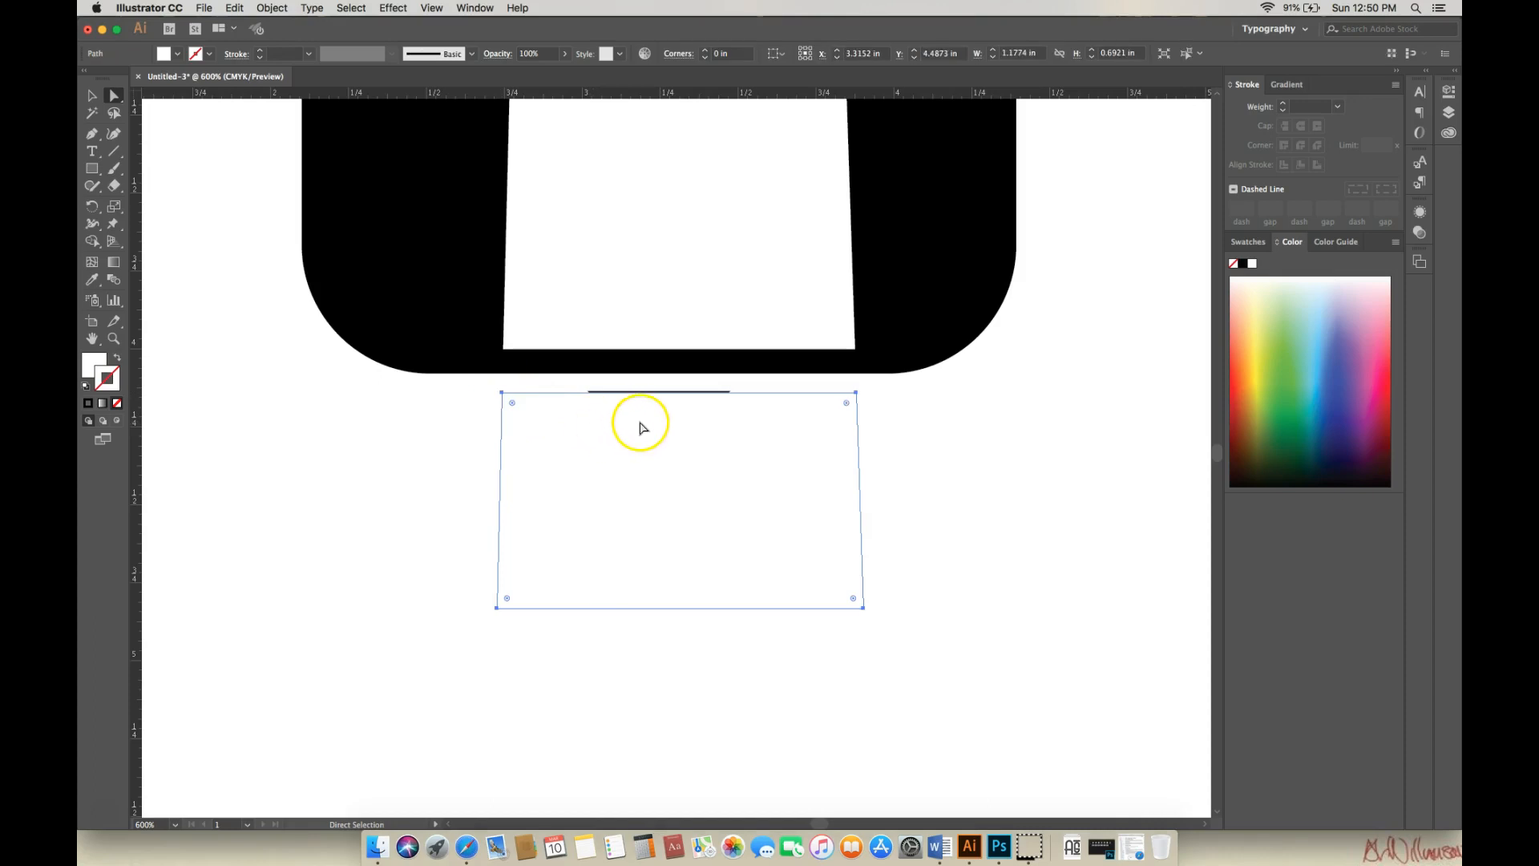
{"action": "key", "text": "Delete"}
{"action": "left_click", "coordinate": [861, 451]}
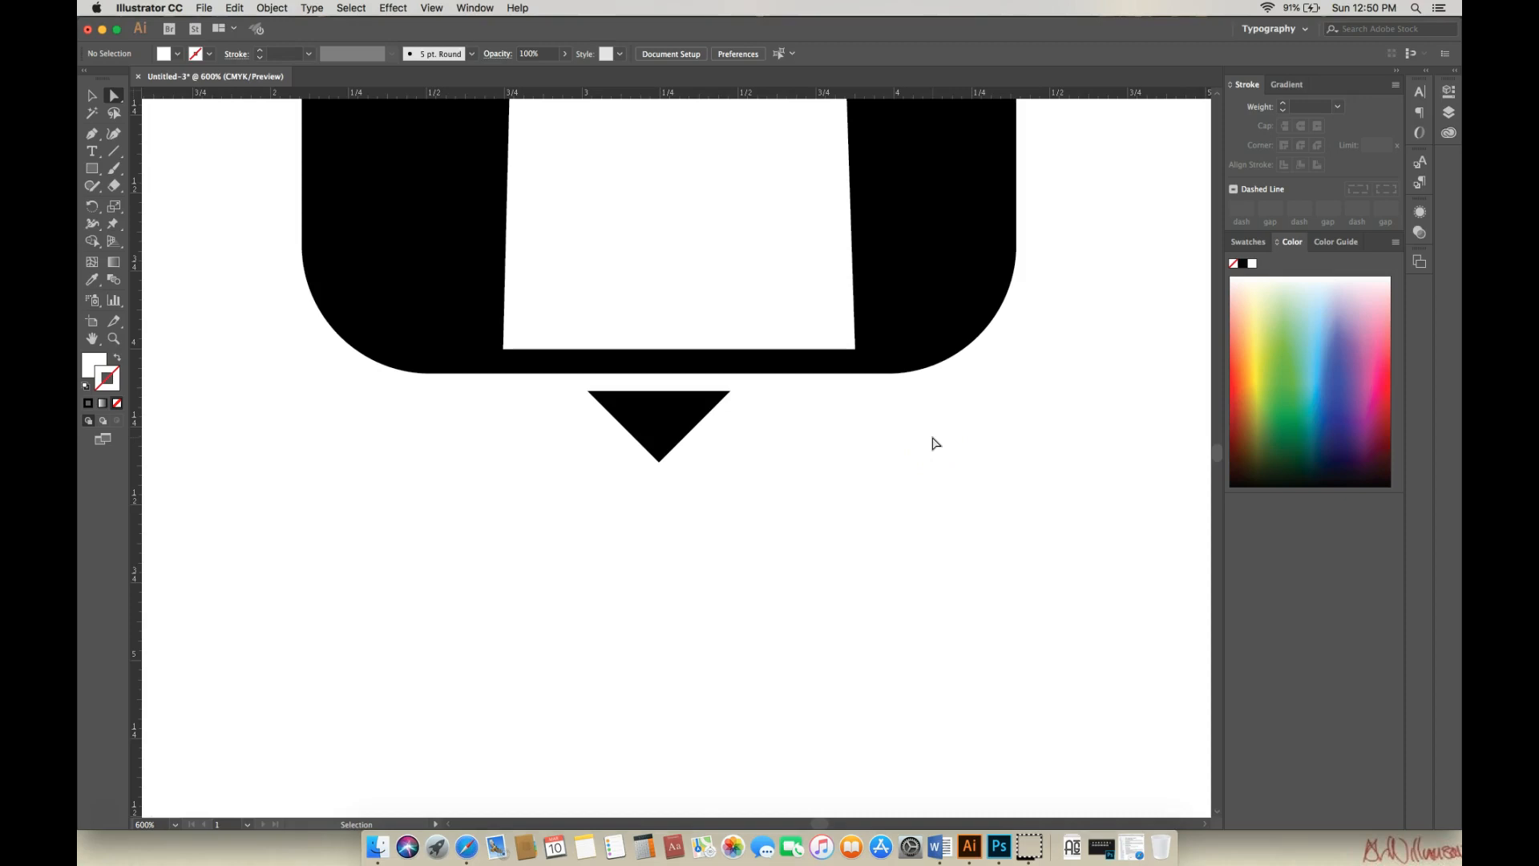
Select the diamond, bread slice and fist together and group them
{"action": "key", "text": "super+minus"}
{"action": "key", "text": "super+minus"}
{"action": "key", "text": "super+minus"}
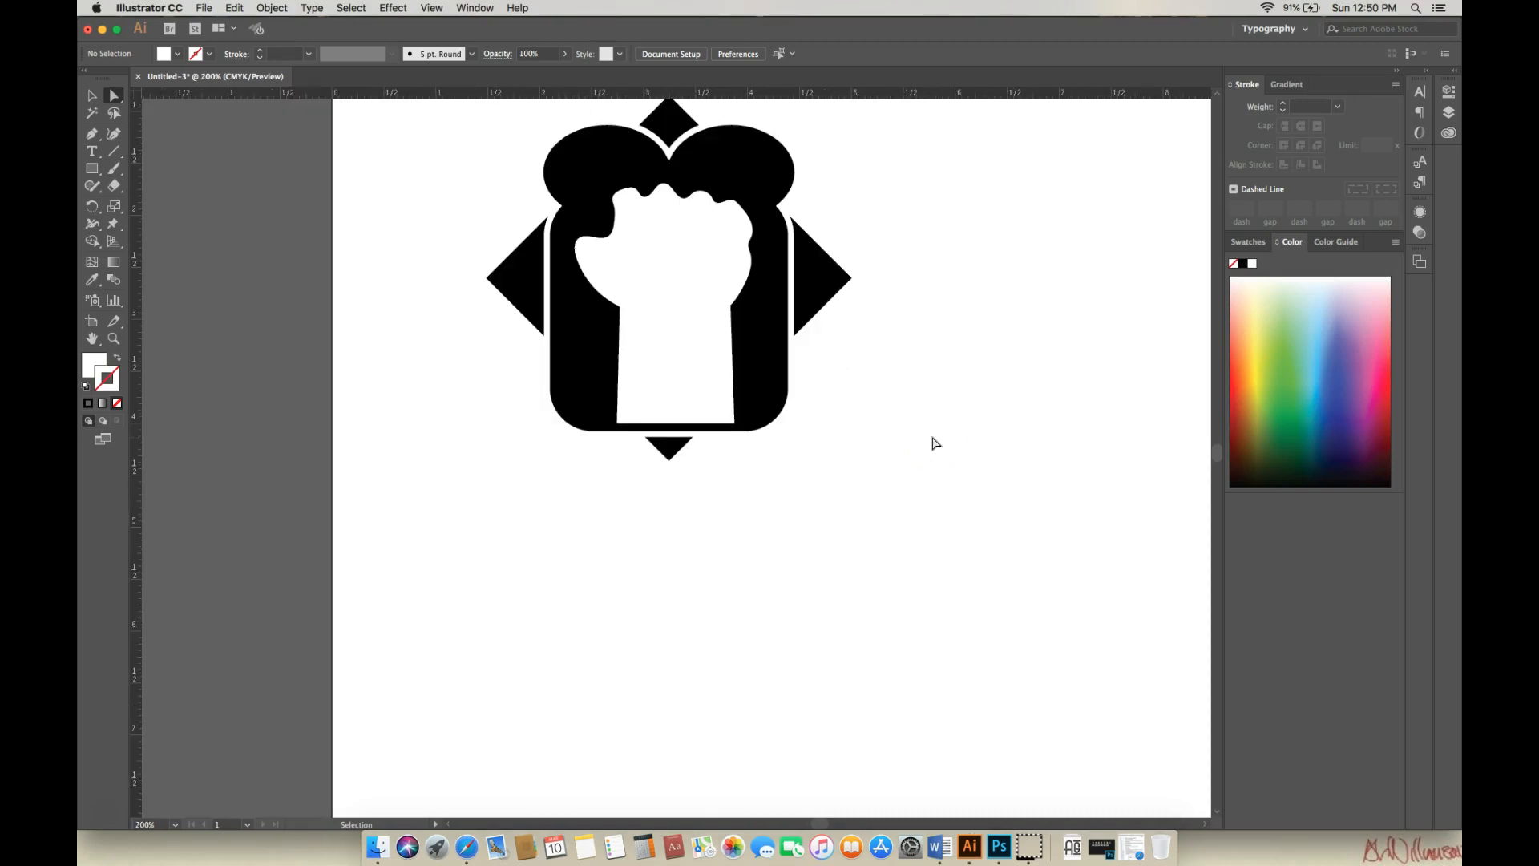
{"action": "key", "text": "super+minus"}
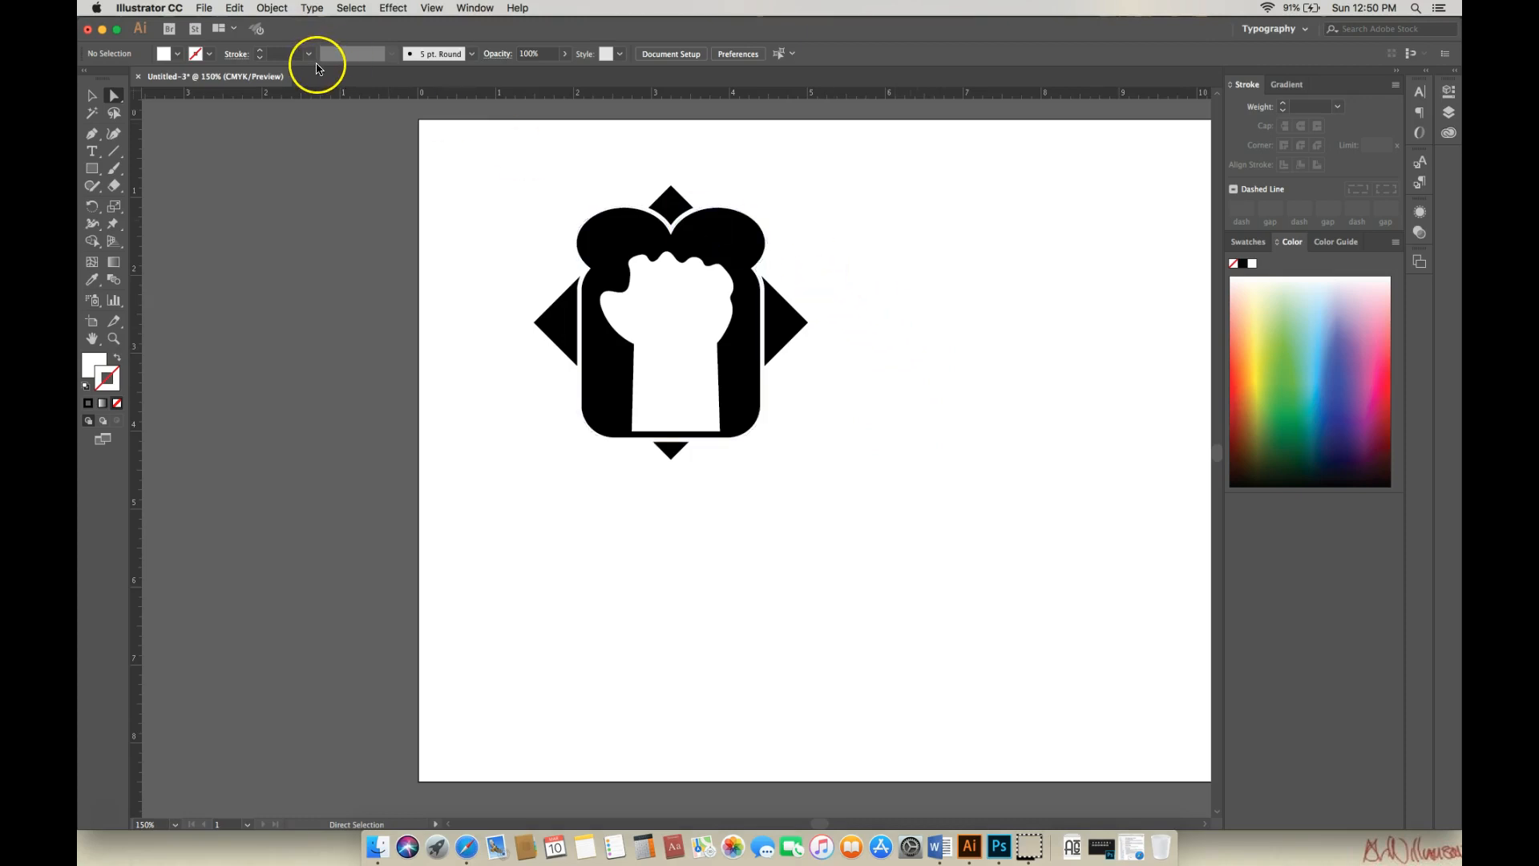
{"action": "left_click", "coordinate": [92, 95]}
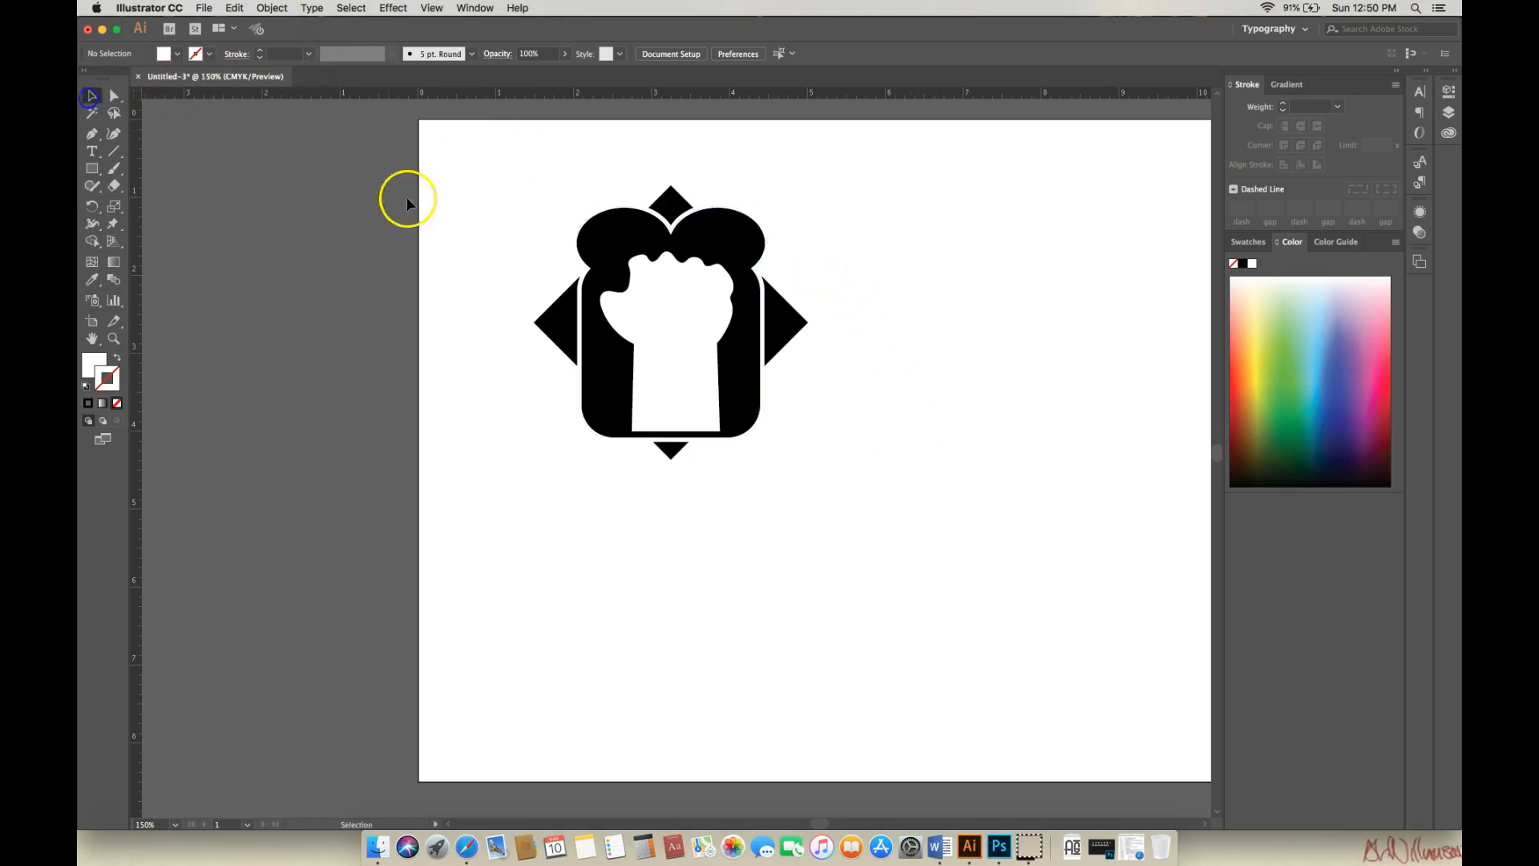
{"action": "left_click_drag", "start_coordinate": [492, 165], "coordinate": [836, 503]}
{"action": "left_click_drag", "start_coordinate": [815, 824], "coordinate": [824, 829]}
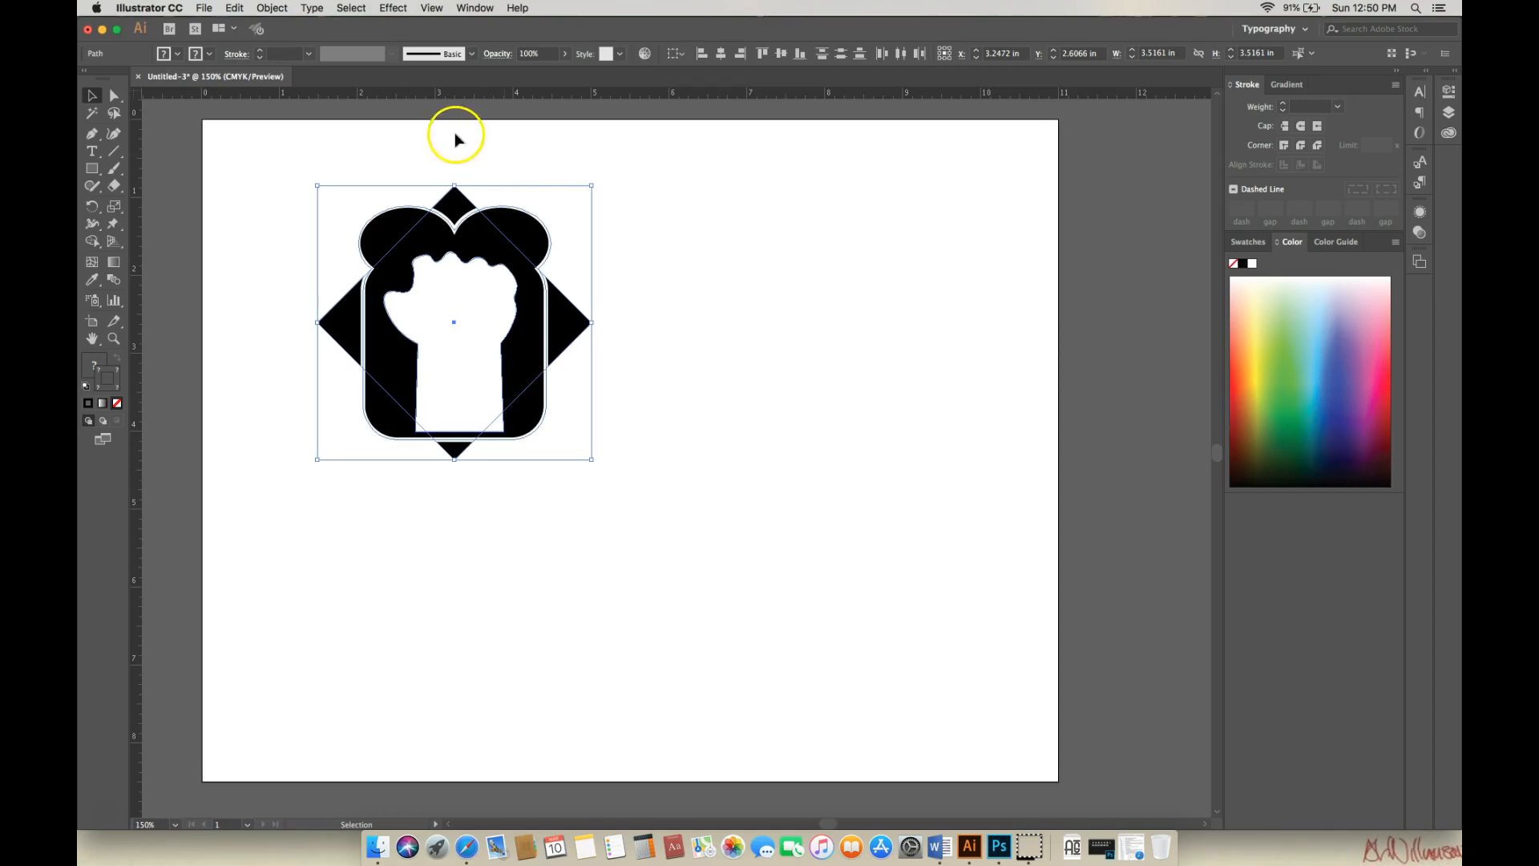
{"action": "left_click", "coordinate": [271, 9]}
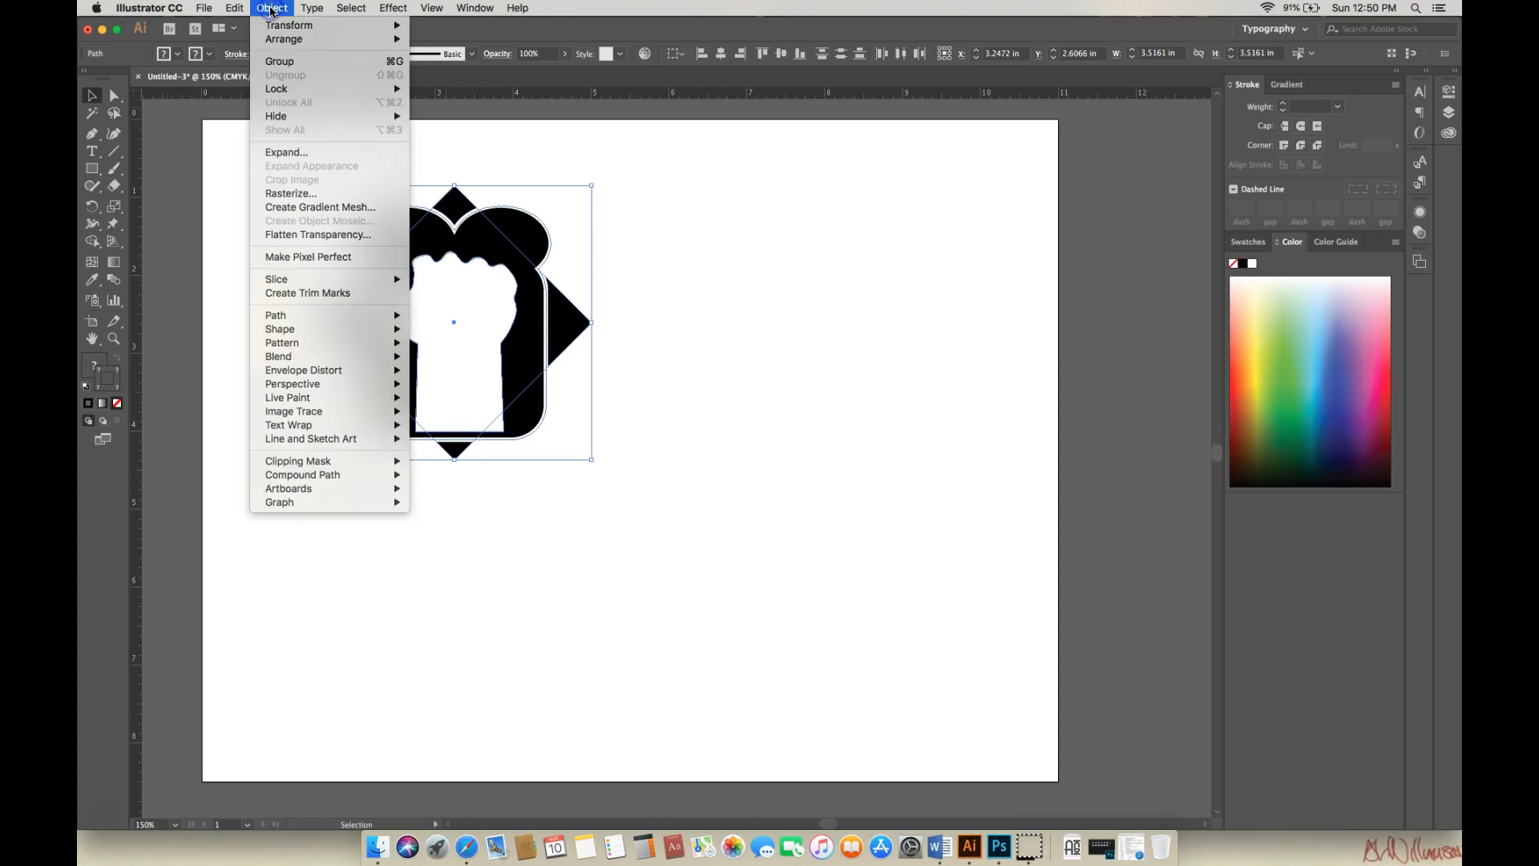
{"action": "left_click", "coordinate": [286, 63]}
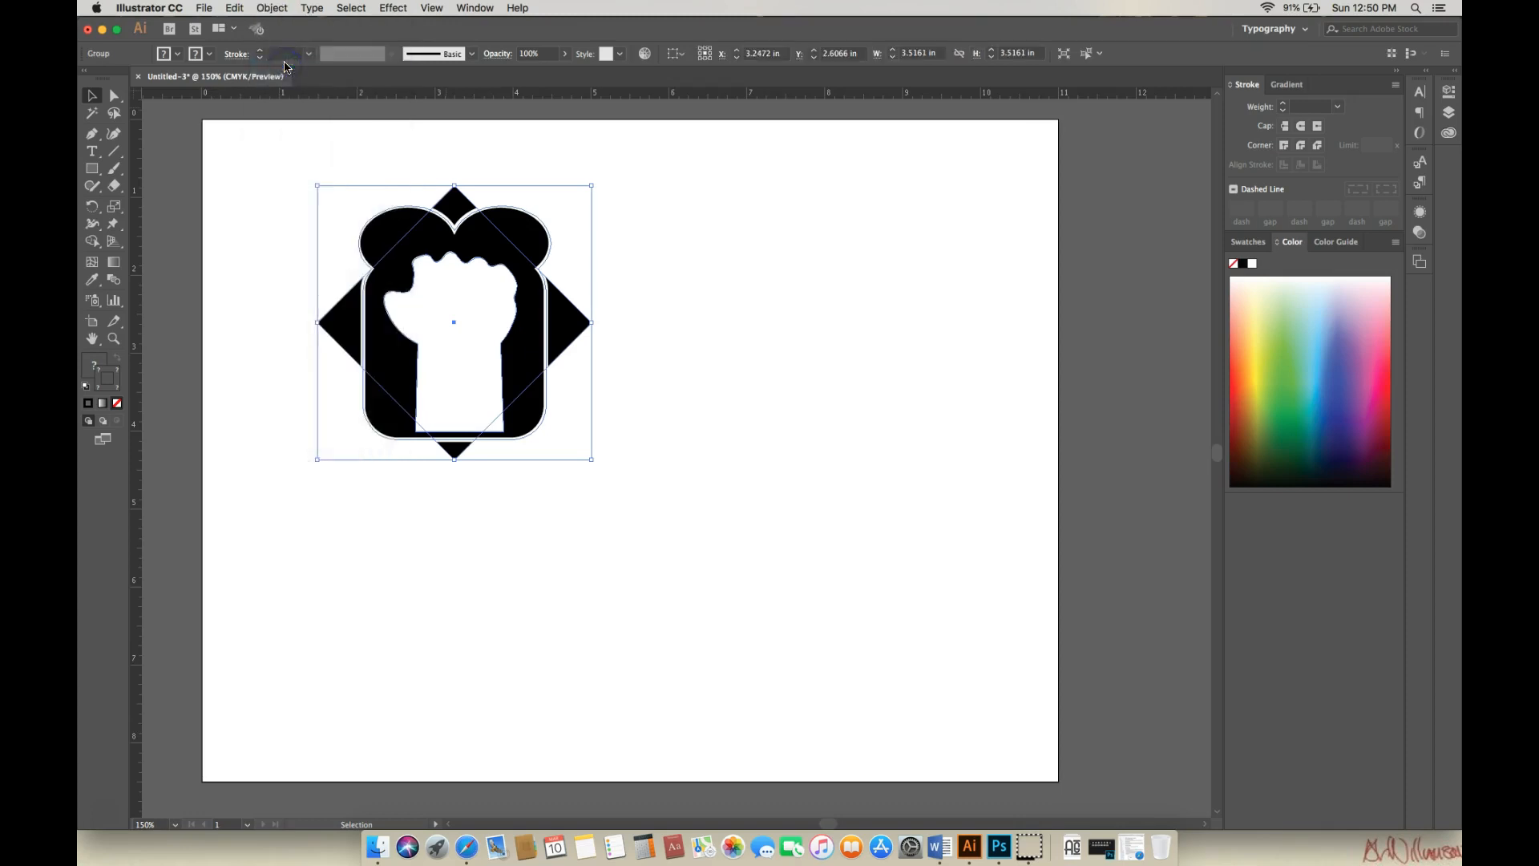
Move the grouped logo icon to the horizontal middle of the artboard, near its upper edge
{"action": "left_click", "coordinate": [644, 259]}
{"action": "left_click", "coordinate": [503, 236]}
{"action": "left_click_drag", "start_coordinate": [530, 245], "coordinate": [692, 232]}
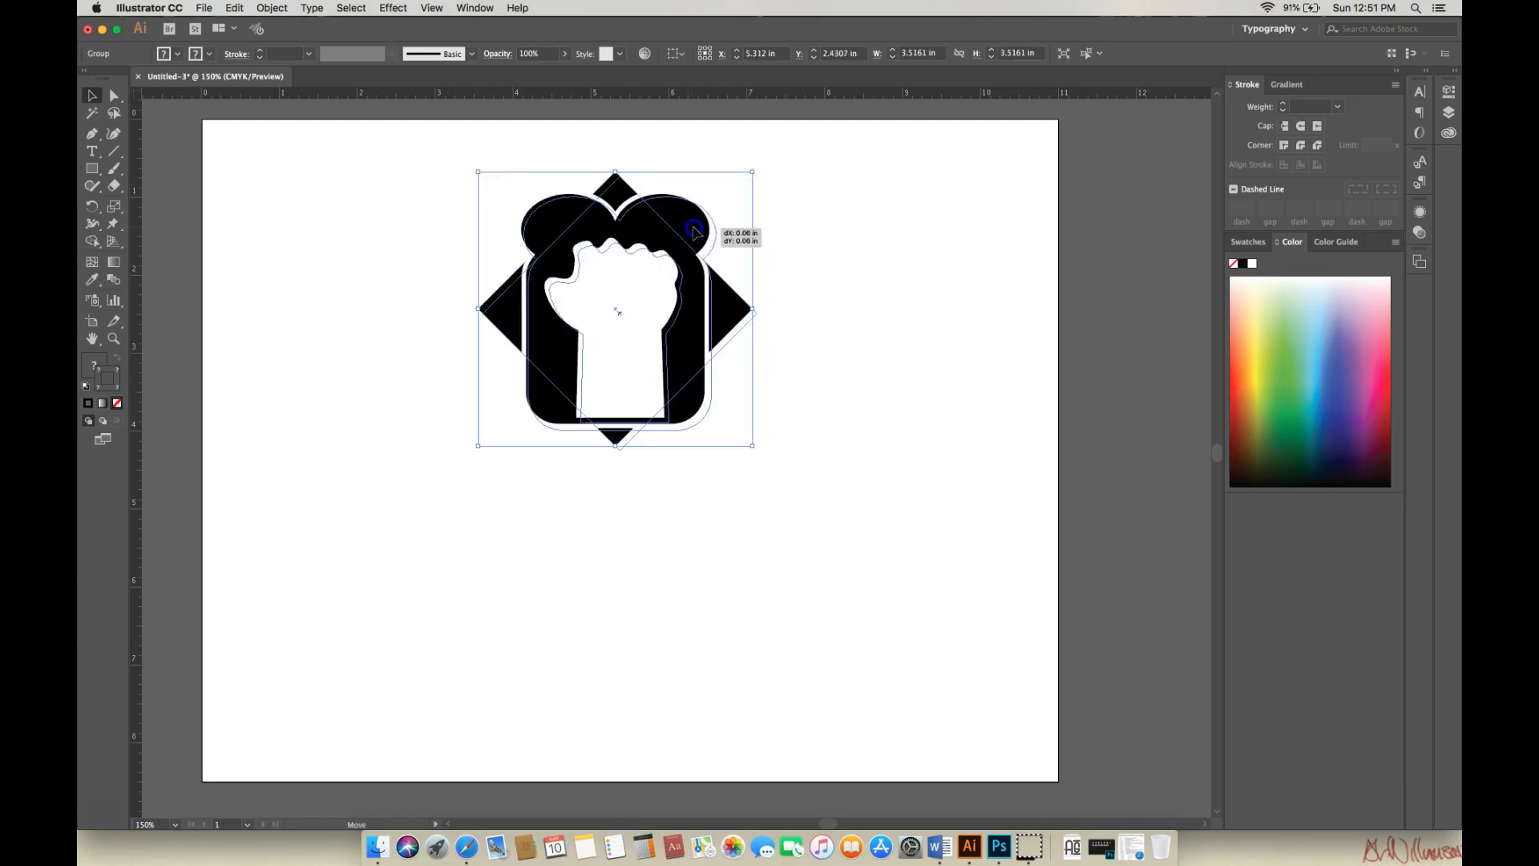
{"action": "left_click", "coordinate": [791, 243]}
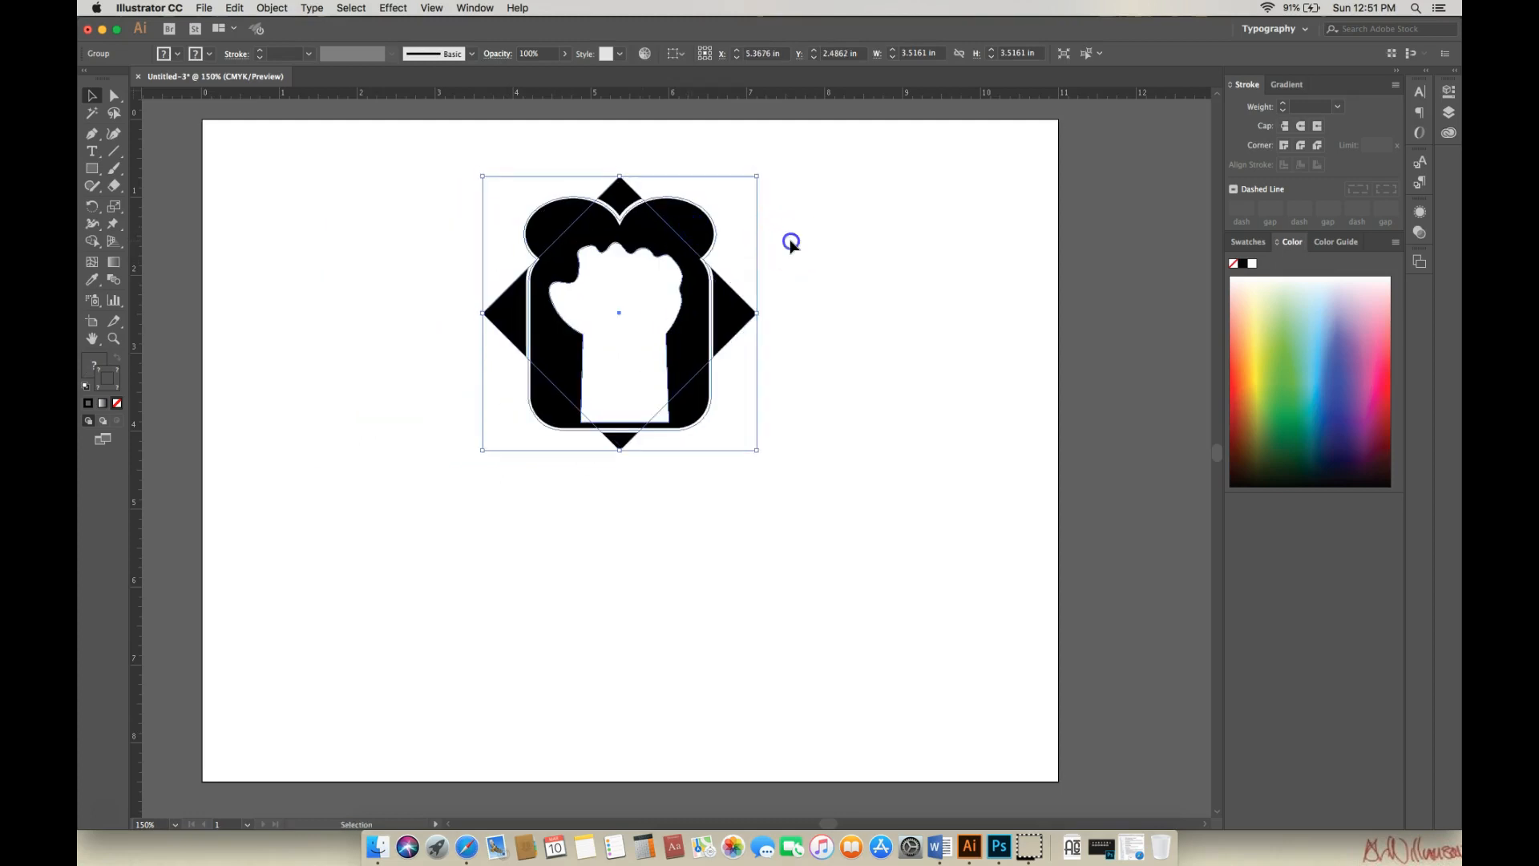
{"action": "left_click", "coordinate": [856, 243]}
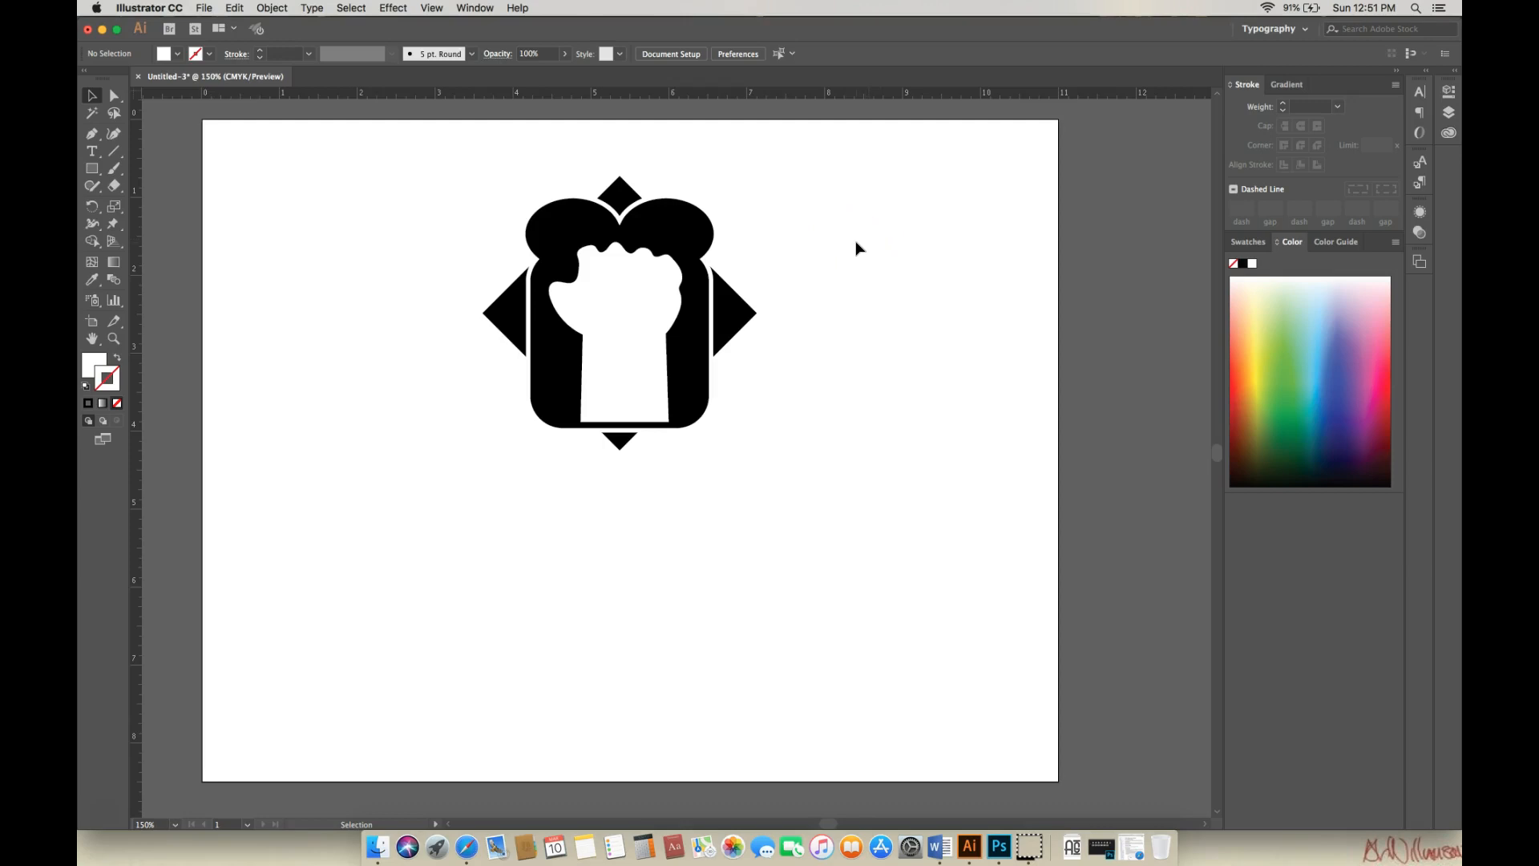
{"action": "left_click", "coordinate": [787, 228]}
{"action": "left_click_drag", "start_coordinate": [689, 223], "coordinate": [708, 203]}
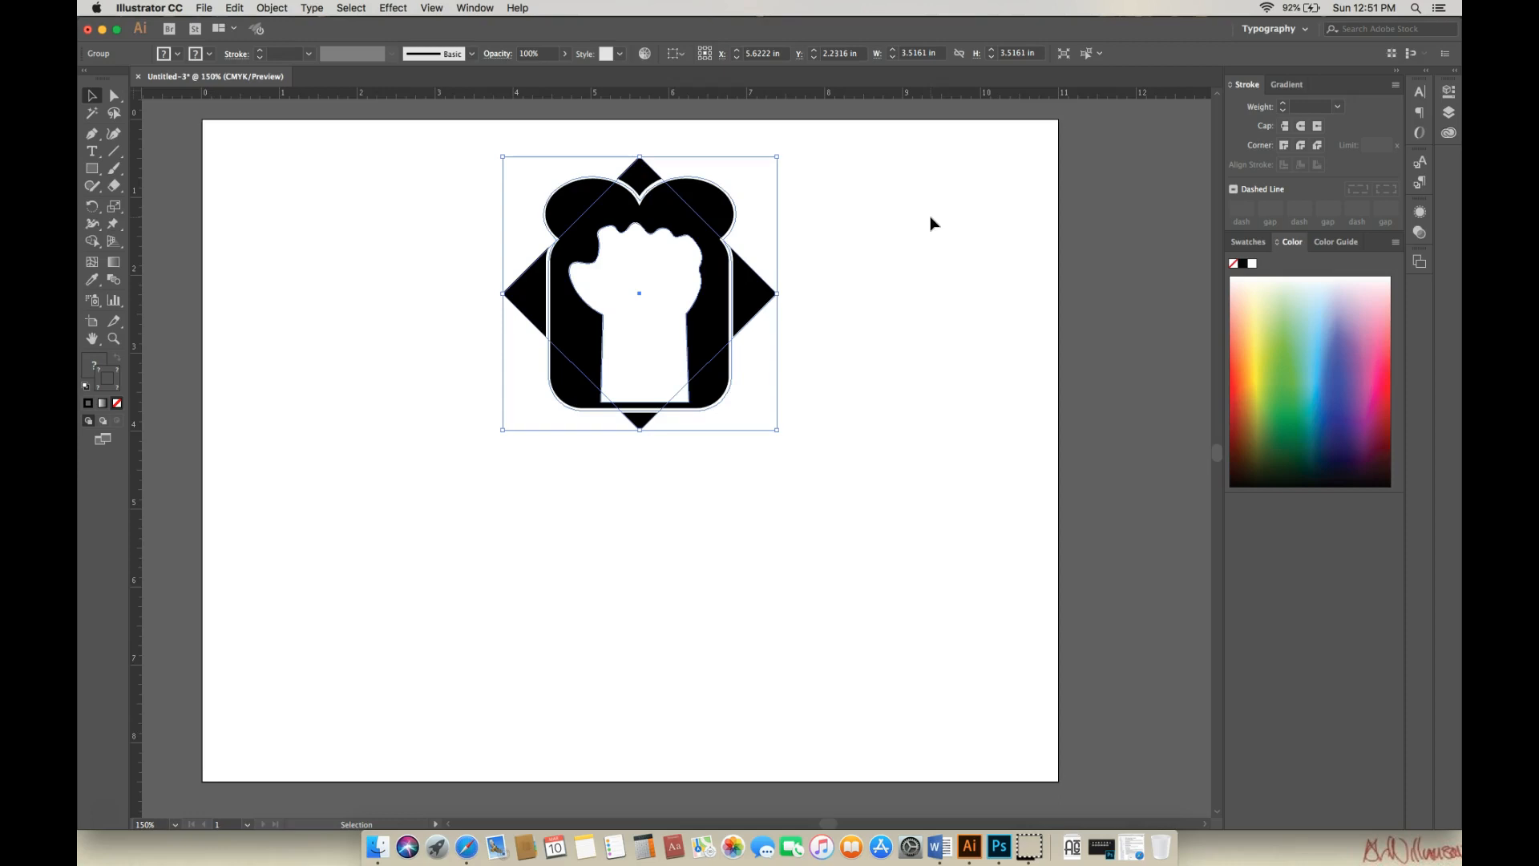
{"action": "left_click", "coordinate": [922, 218]}
Switch to Safari to check the menu project's cover text, and minimize its window
{"action": "left_click", "coordinate": [465, 848]}
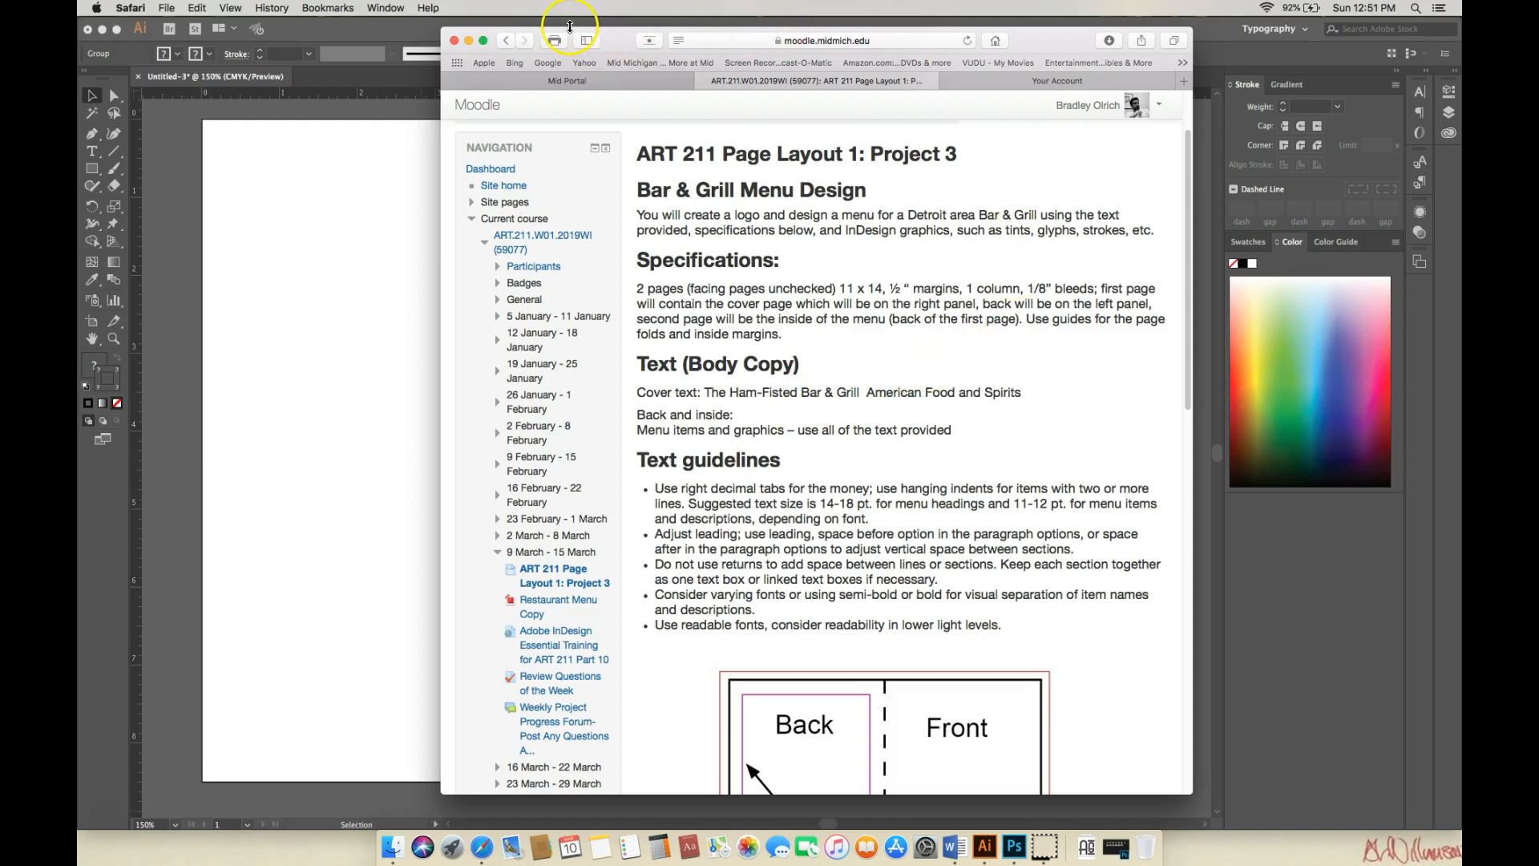
{"action": "left_click", "coordinate": [470, 40]}
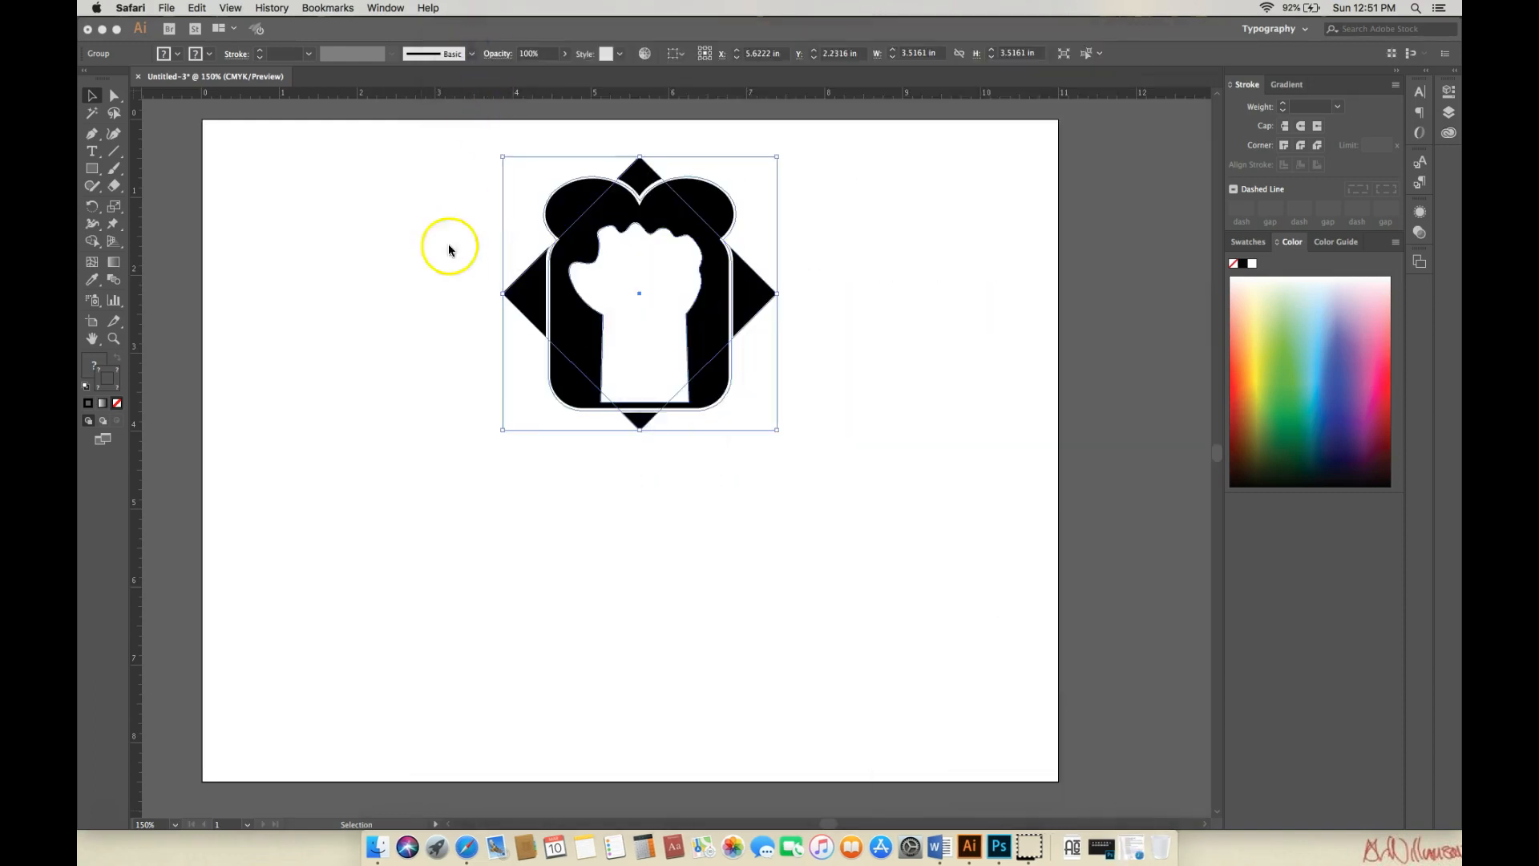
Add a point text placeholder on the artboard below the logo icon and centre-align its paragraph
{"action": "left_click", "coordinate": [99, 153]}
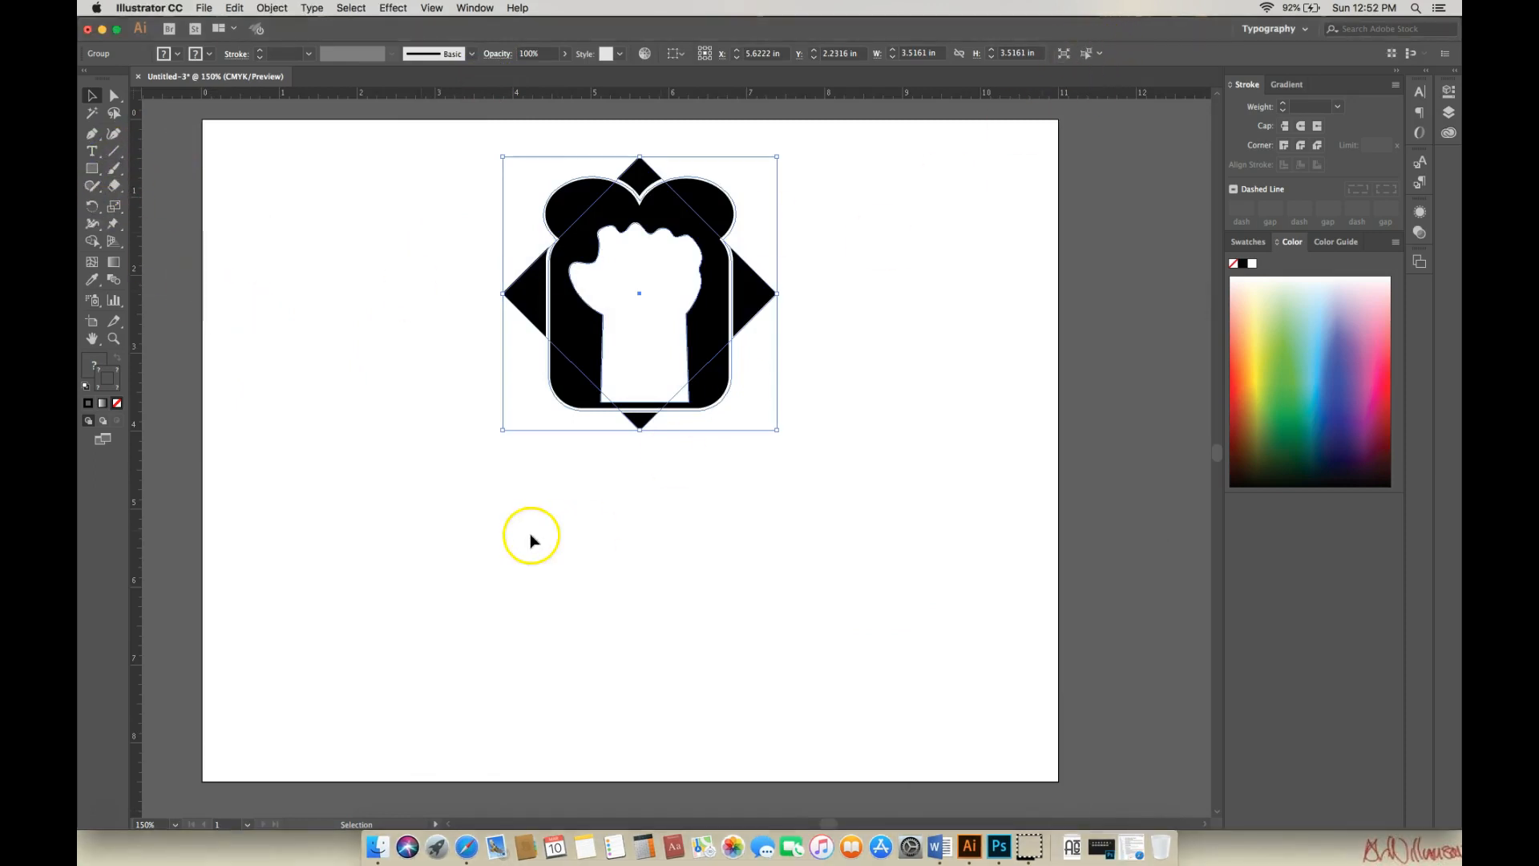
{"action": "left_click", "coordinate": [92, 152]}
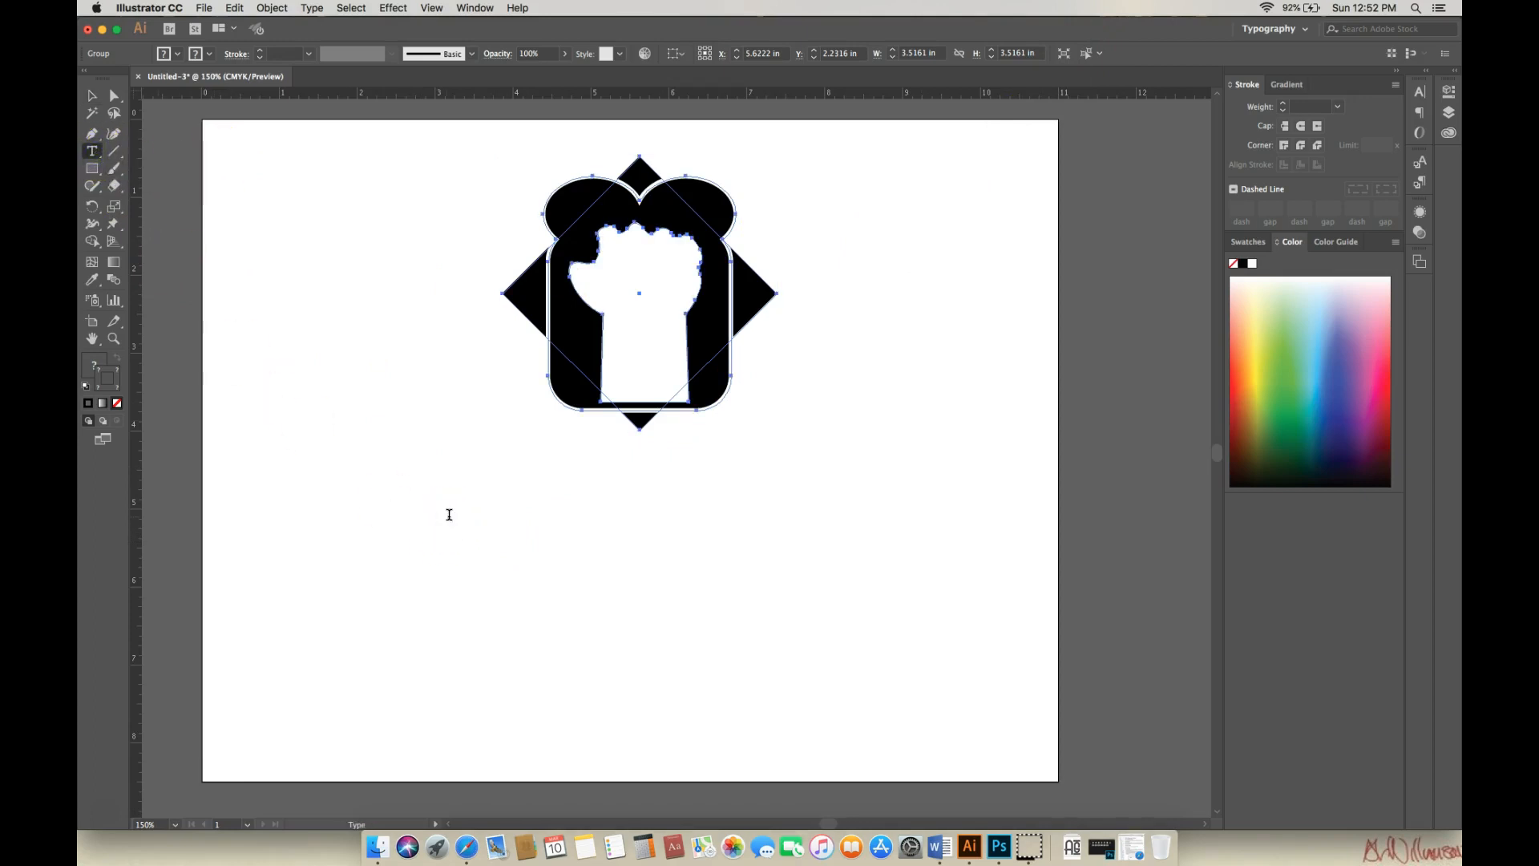
{"action": "left_click", "coordinate": [449, 514]}
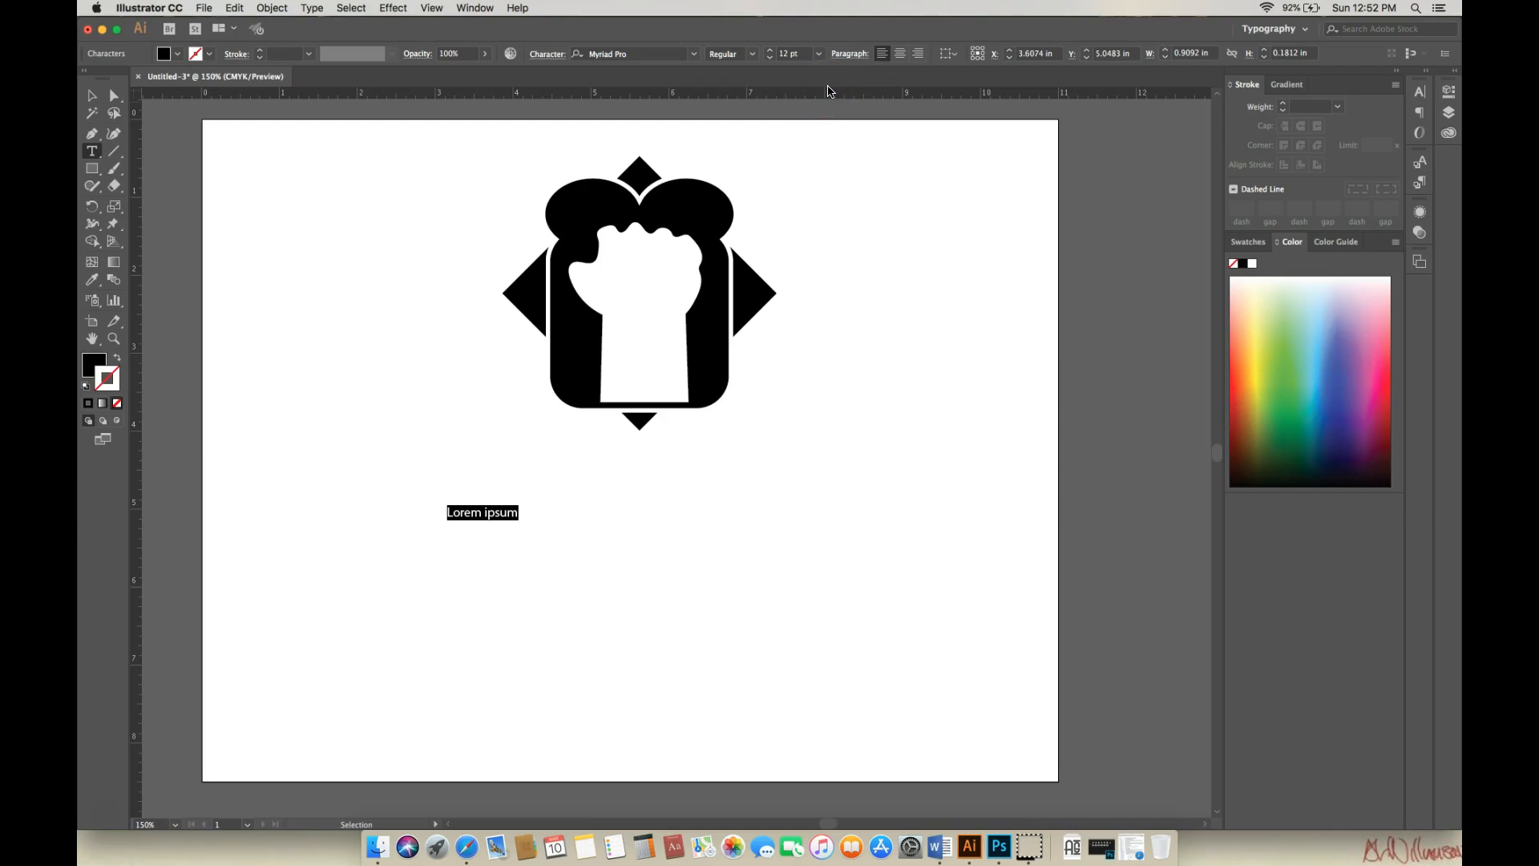
{"action": "left_click", "coordinate": [903, 57]}
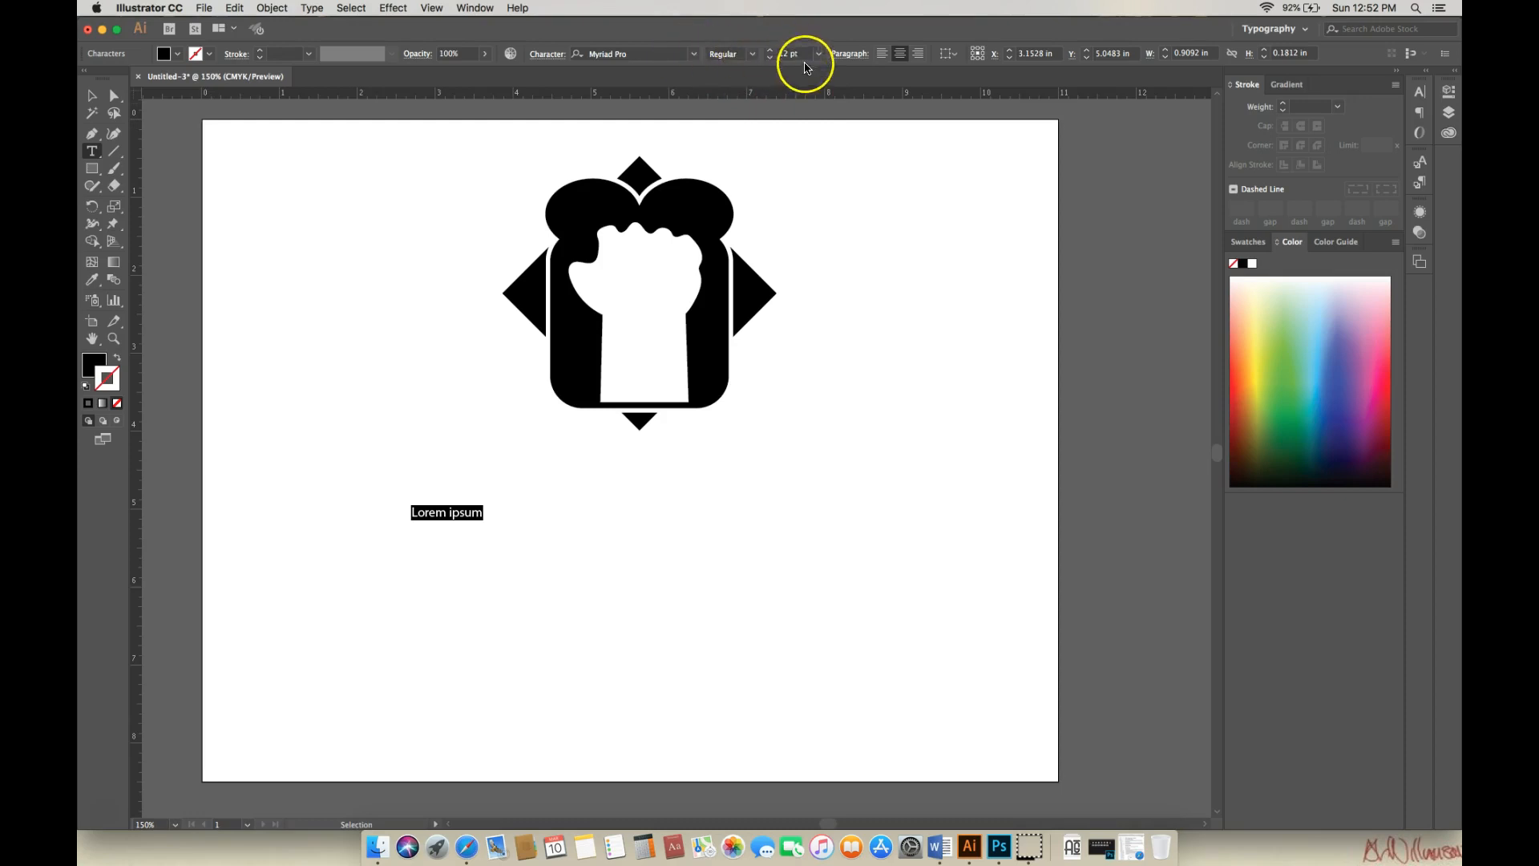
Try the yorkwhiteletter font on the placeholder text and scale it up to about 80 pt
{"action": "left_click", "coordinate": [695, 56]}
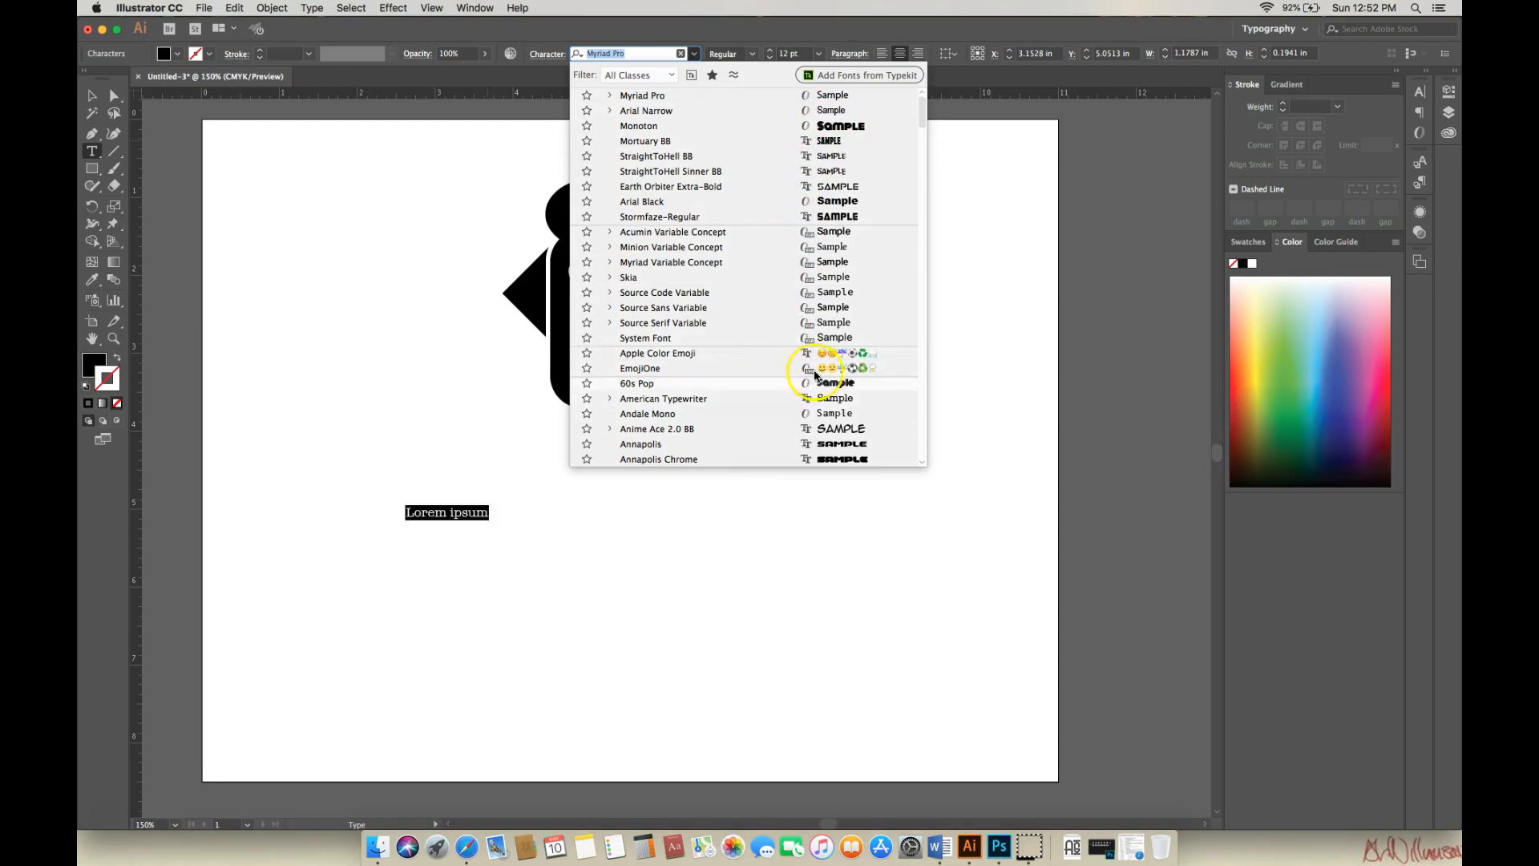
{"action": "left_click_drag", "start_coordinate": [922, 113], "coordinate": [917, 339]}
{"action": "left_click", "coordinate": [863, 313]}
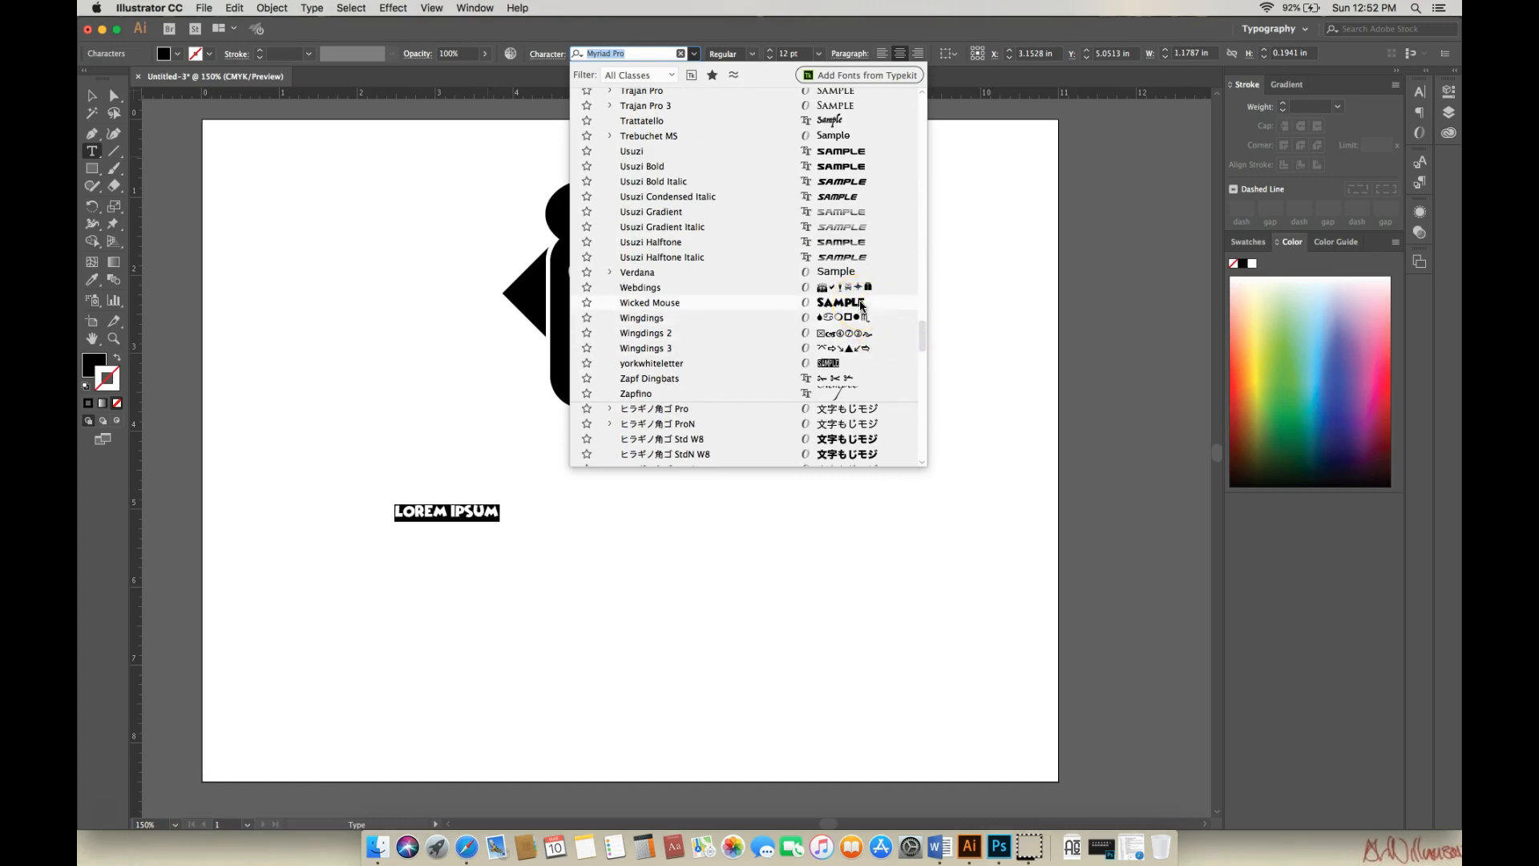
{"action": "left_click", "coordinate": [831, 367]}
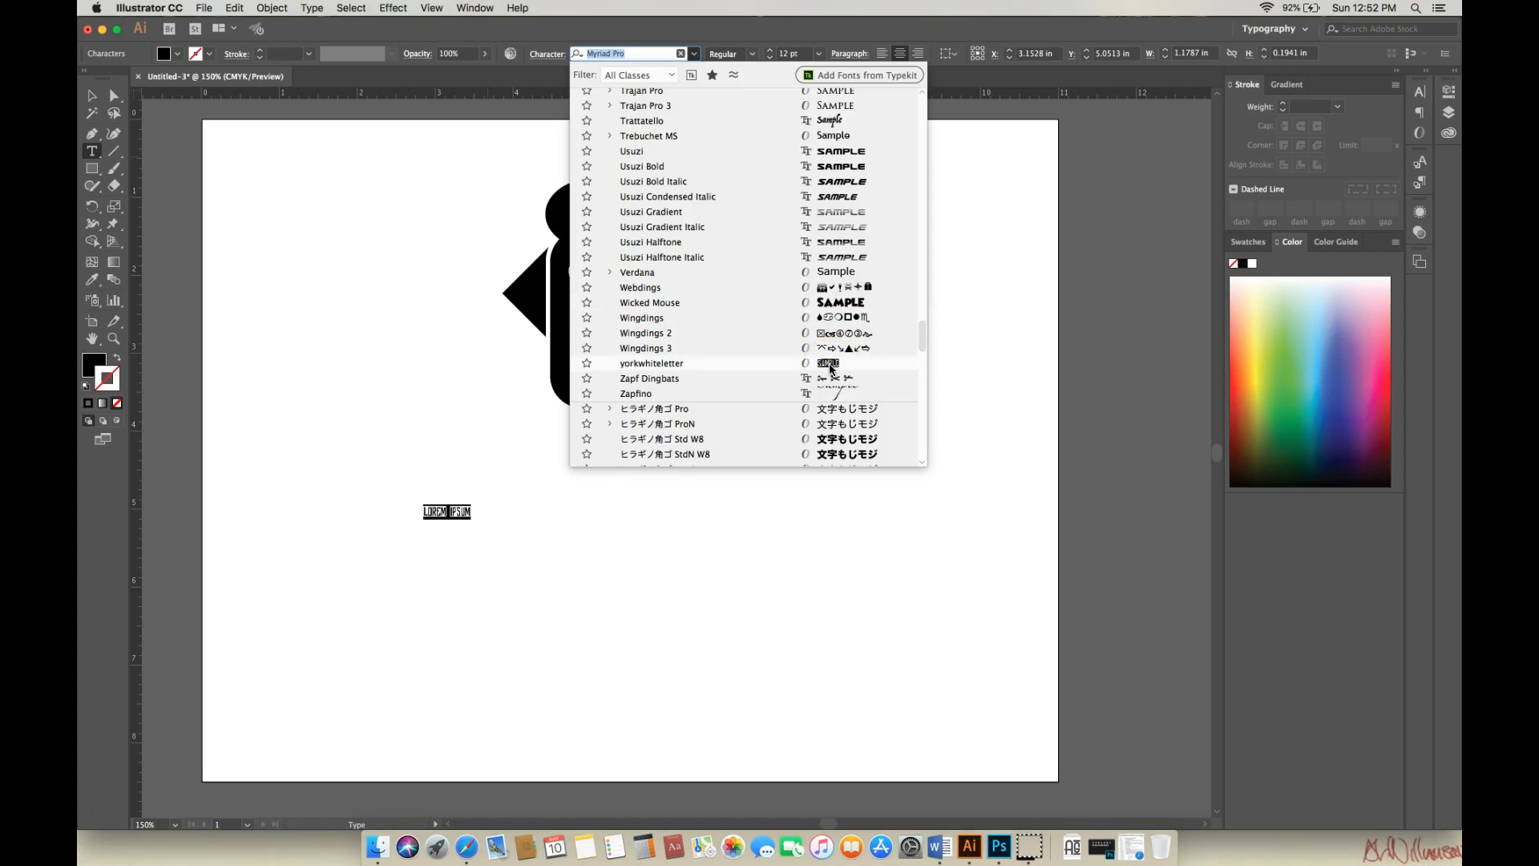
{"action": "left_click", "coordinate": [831, 367]}
{"action": "left_click", "coordinate": [89, 96]}
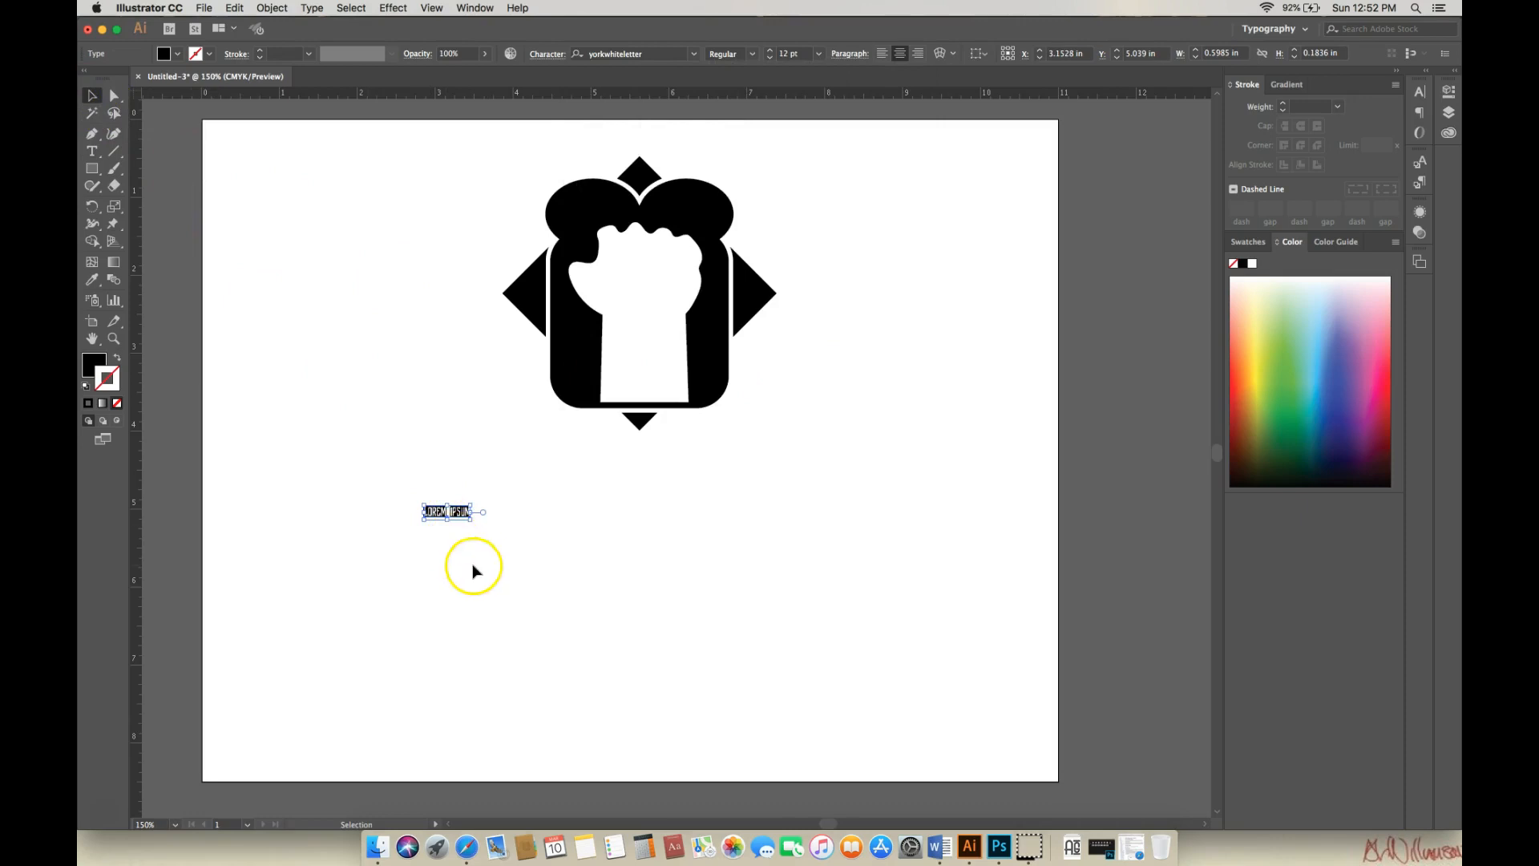
{"action": "left_click_drag", "start_coordinate": [471, 519], "coordinate": [734, 628]}
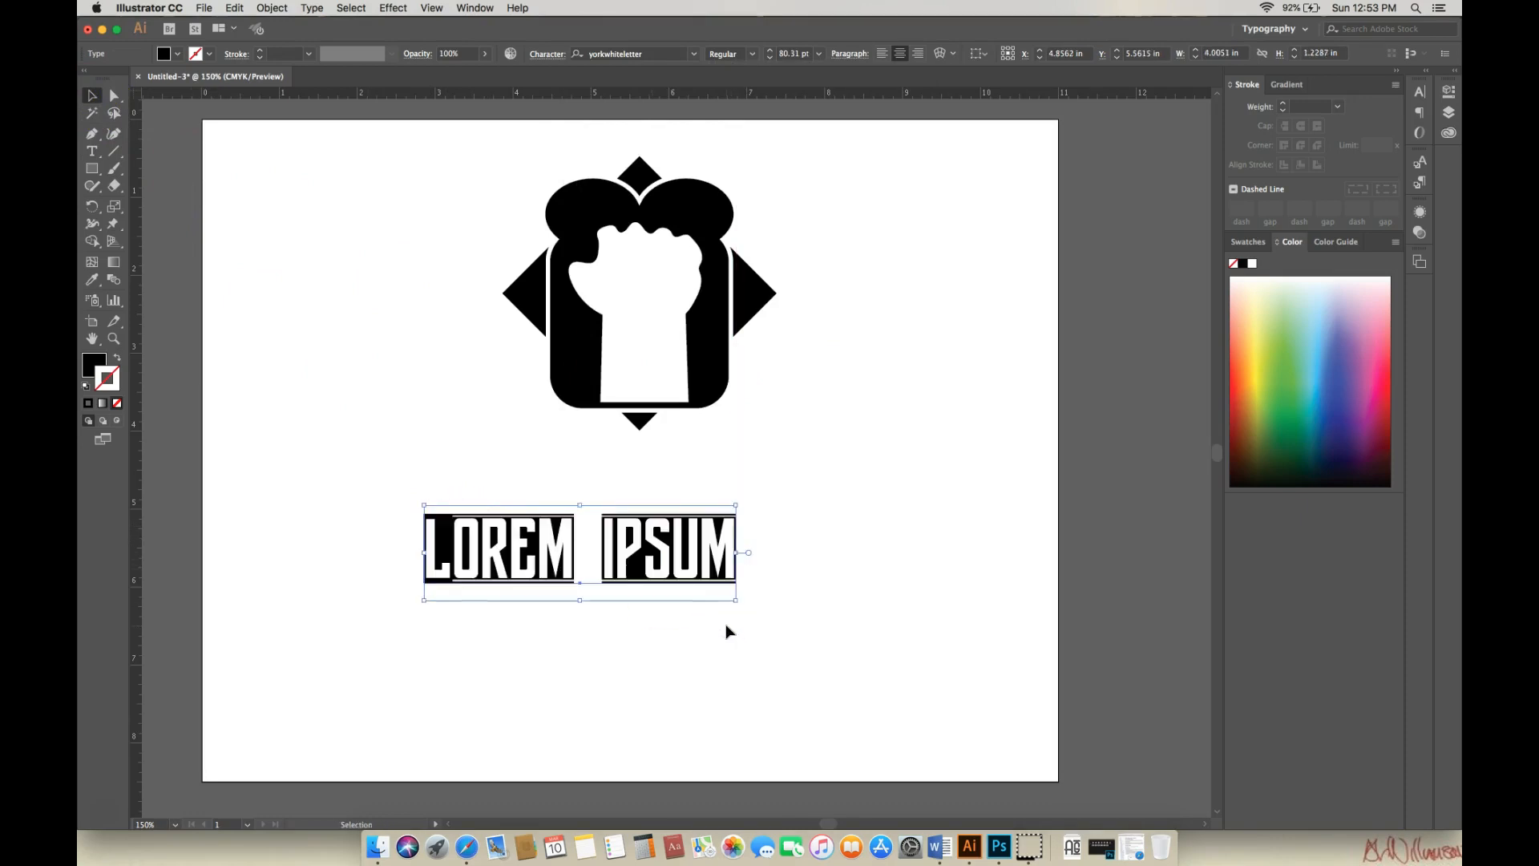
Try default and swapped fill and stroke colours on the placeholder text, and undo both colour changes
{"action": "left_click", "coordinate": [88, 389]}
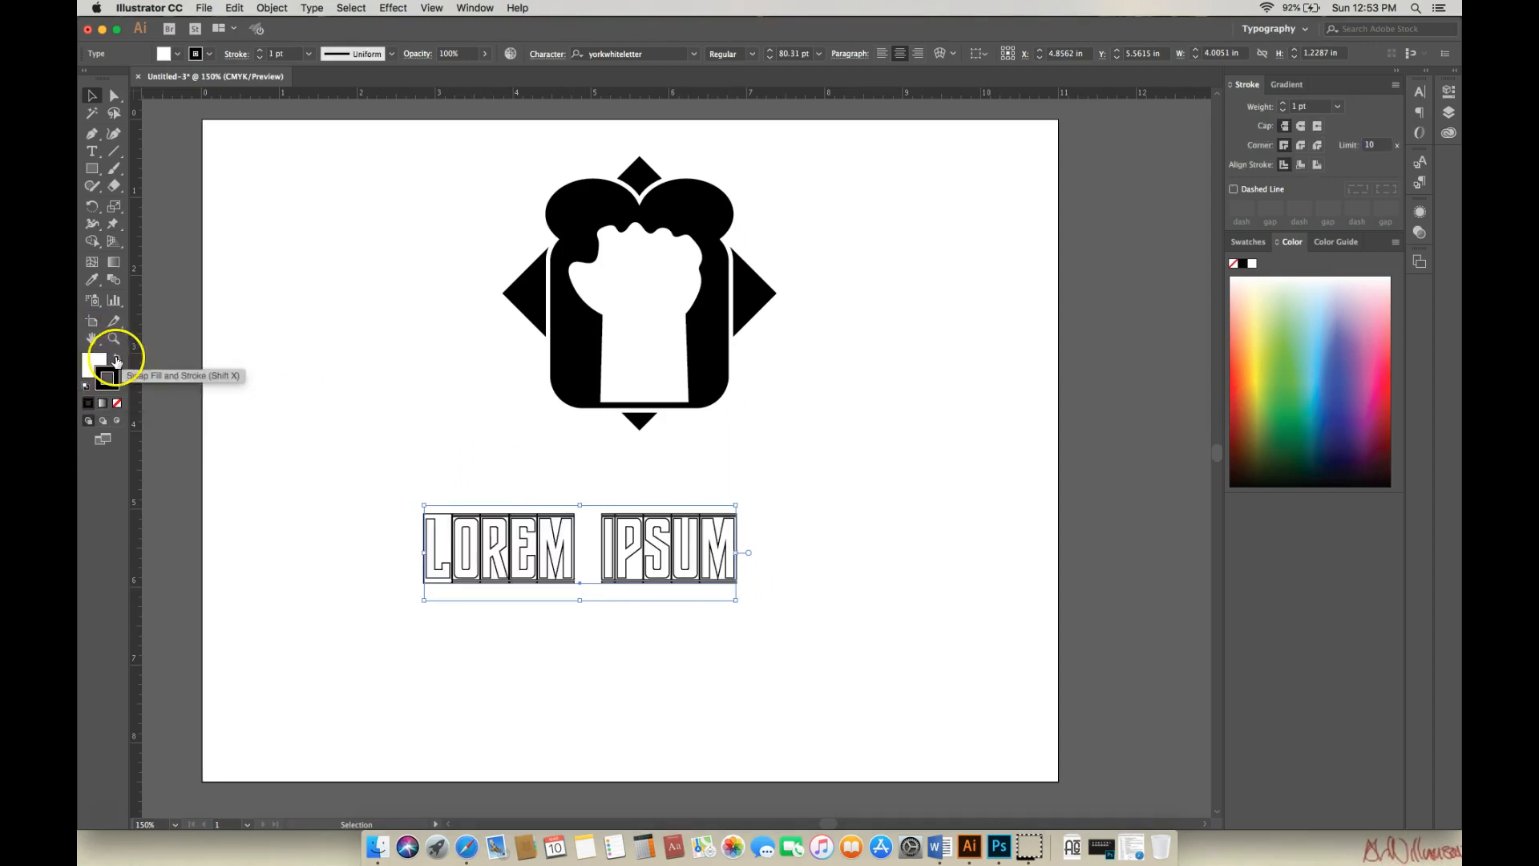
{"action": "left_click", "coordinate": [116, 361]}
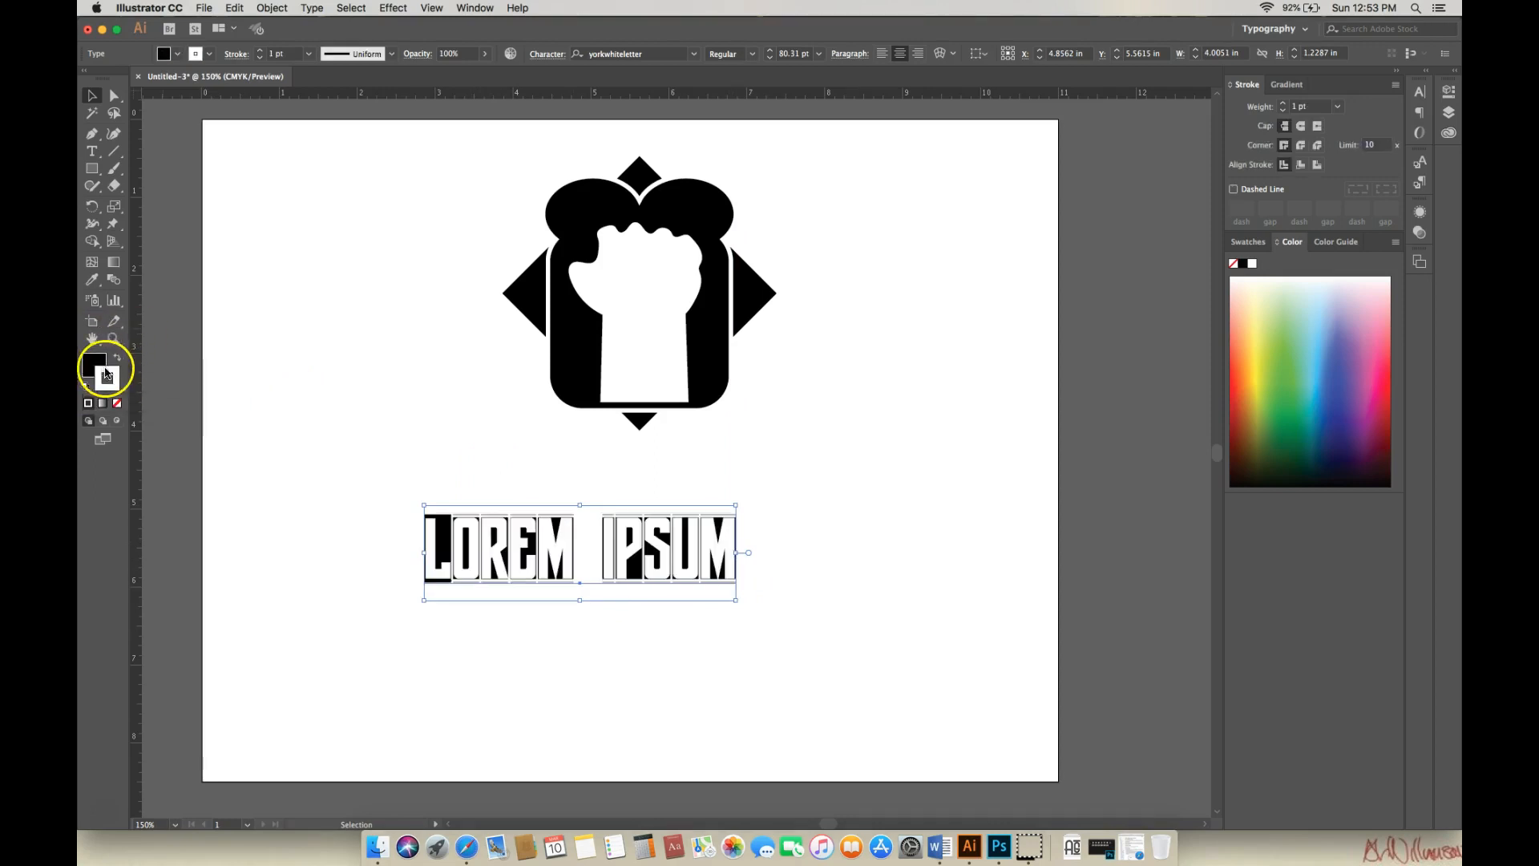
{"action": "left_click", "coordinate": [234, 8]}
{"action": "left_click", "coordinate": [240, 26]}
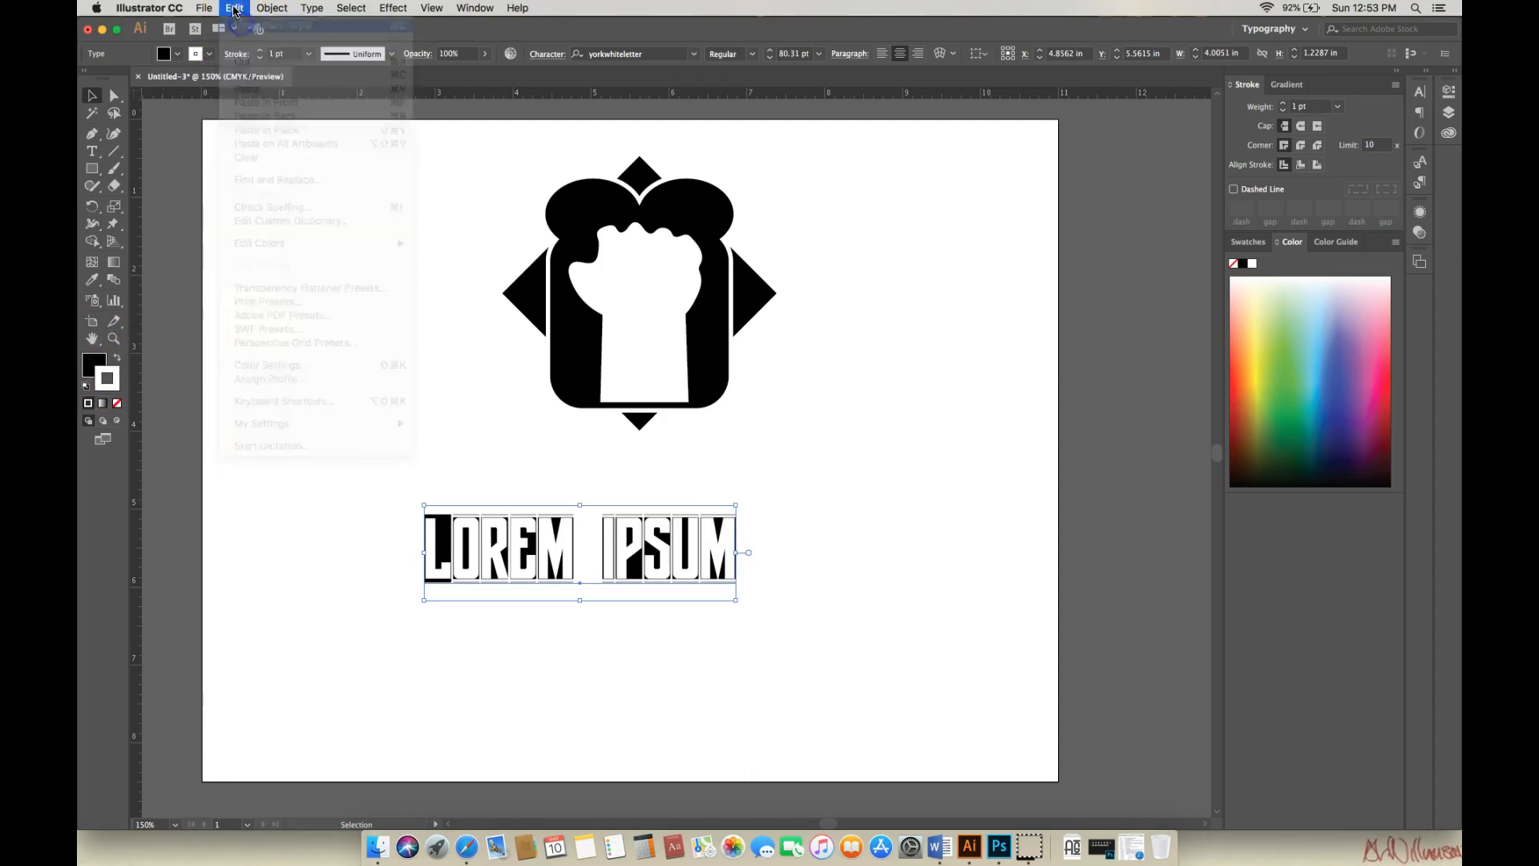
{"action": "left_click", "coordinate": [234, 8]}
{"action": "left_click", "coordinate": [236, 25]}
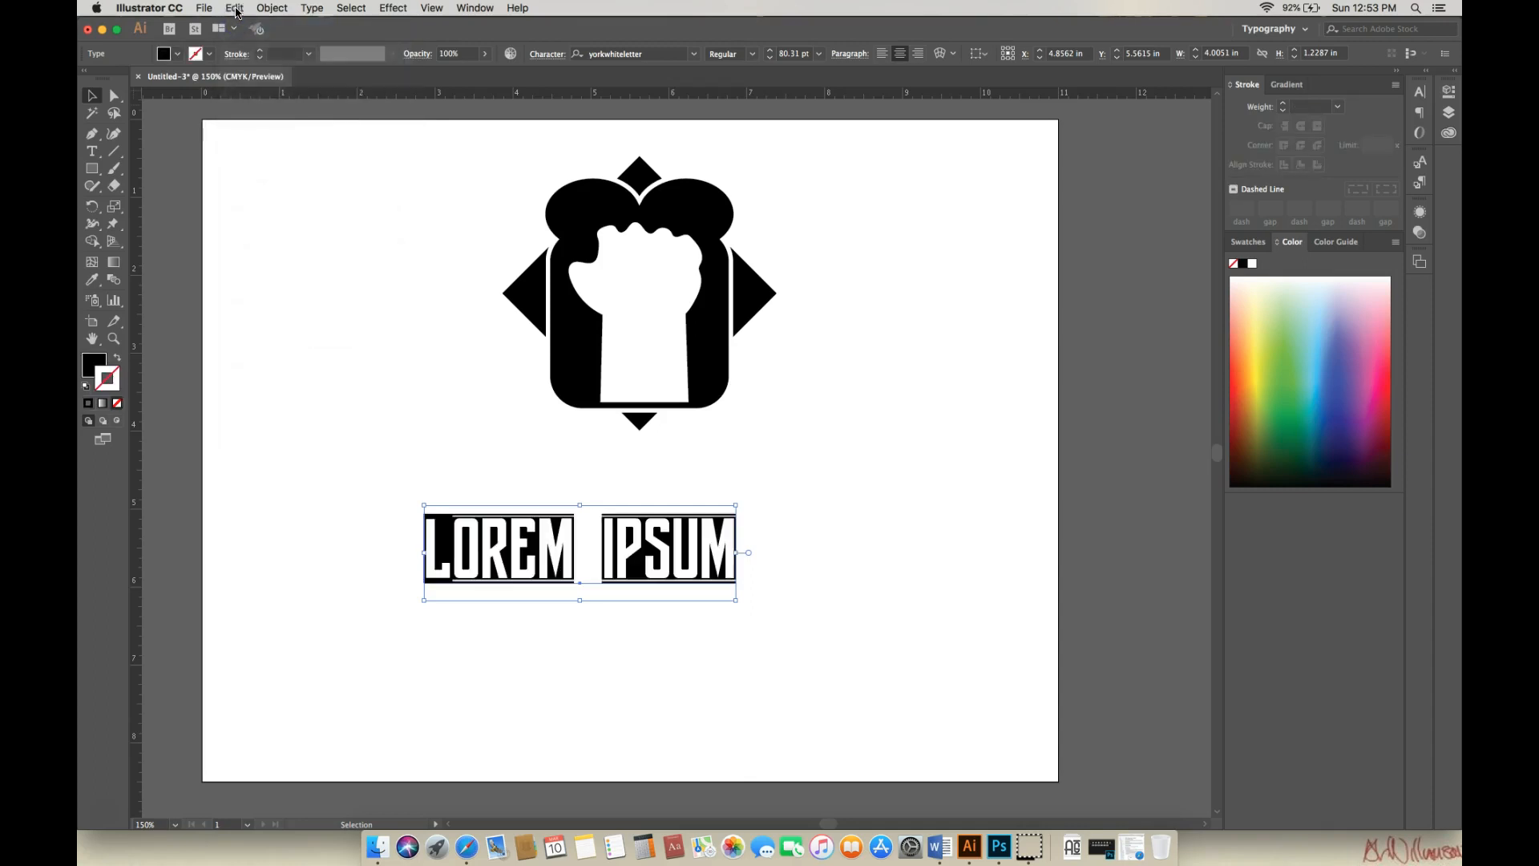
Undo the scaling and the yorkwhiteletter font change on the placeholder text
{"action": "left_click", "coordinate": [234, 8]}
{"action": "left_click", "coordinate": [239, 26]}
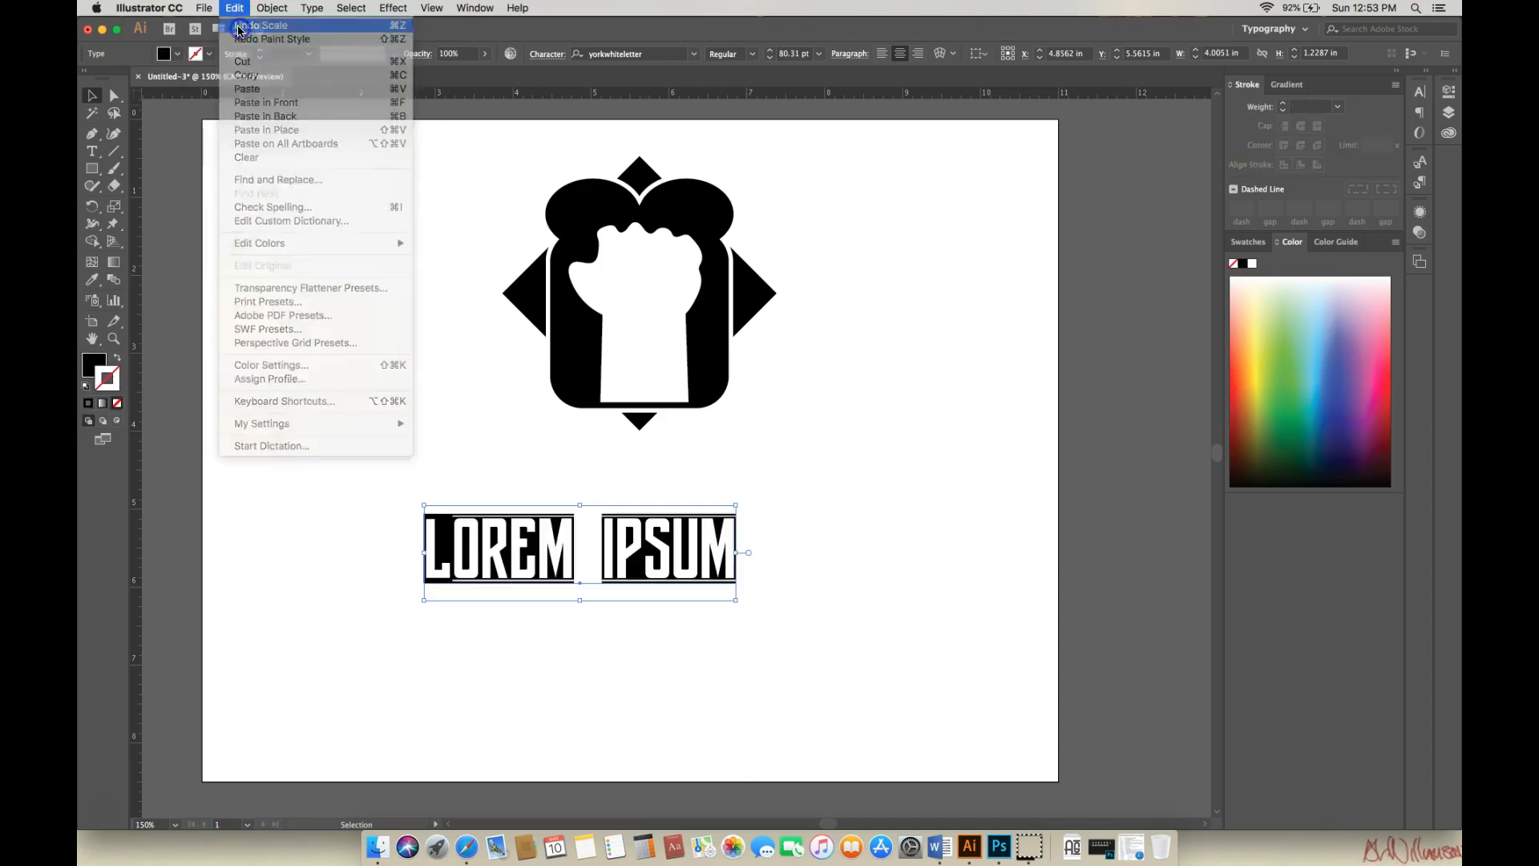
{"action": "left_click", "coordinate": [234, 8]}
{"action": "left_click", "coordinate": [237, 26]}
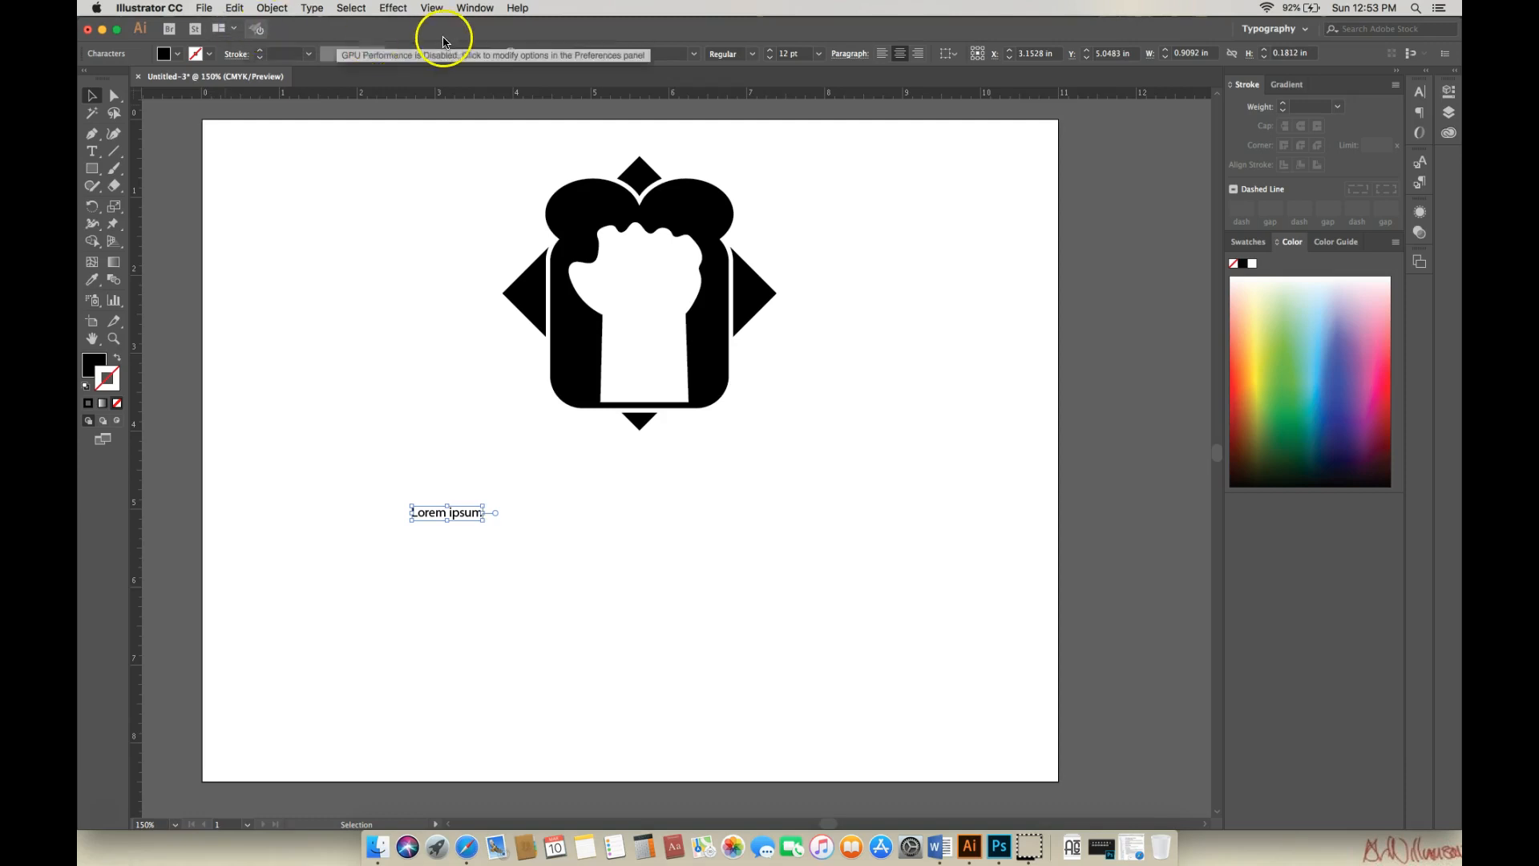
Try to set the small 12 pt placeholder text in the BeautySchoolDropoutII font
{"action": "left_click", "coordinate": [696, 54]}
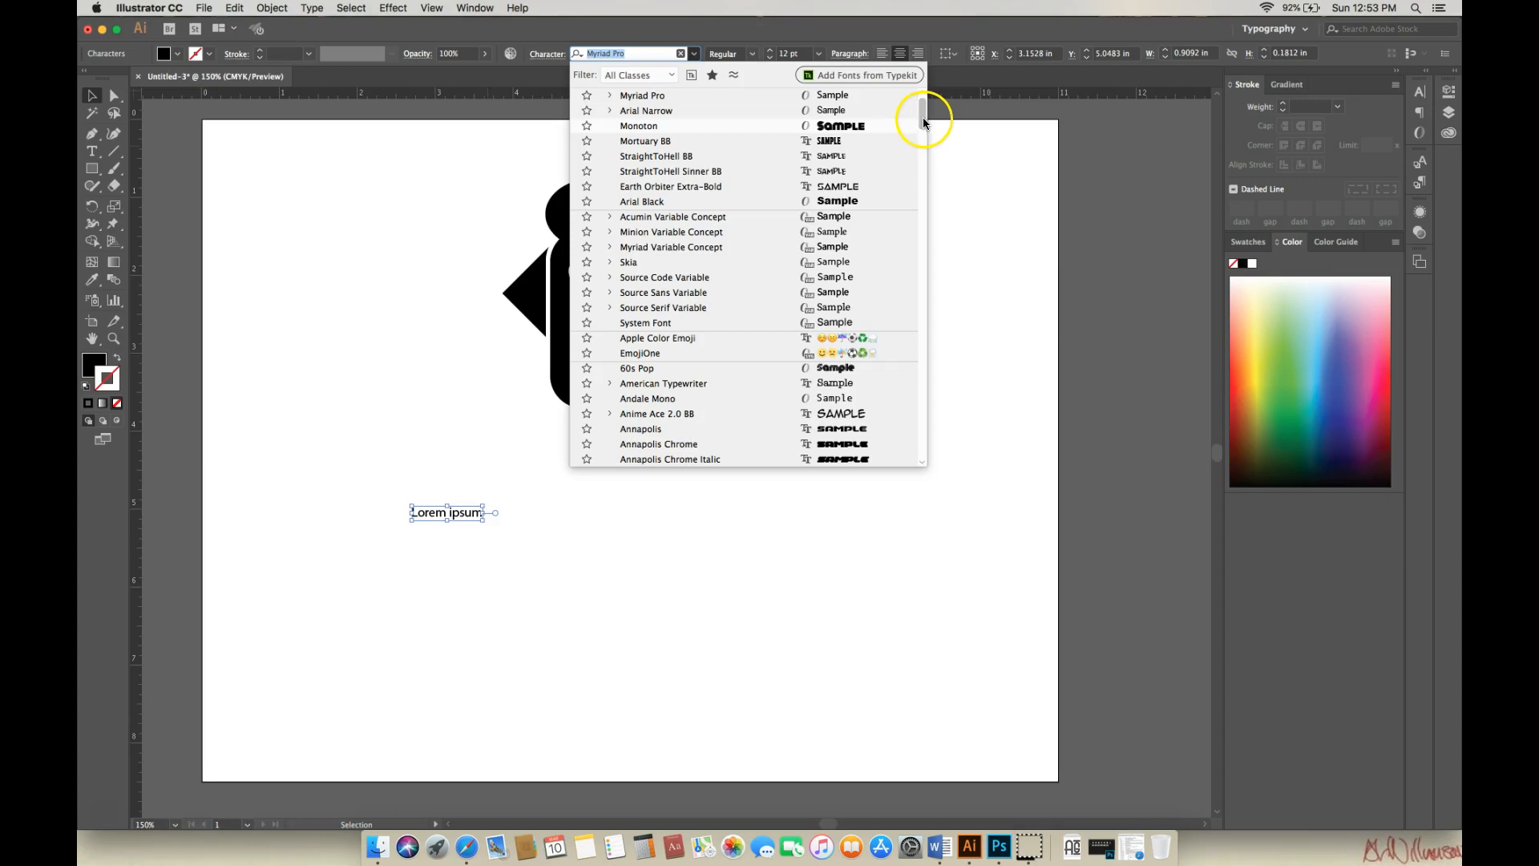
{"action": "left_click_drag", "start_coordinate": [923, 120], "coordinate": [929, 166]}
{"action": "left_click", "coordinate": [824, 142]}
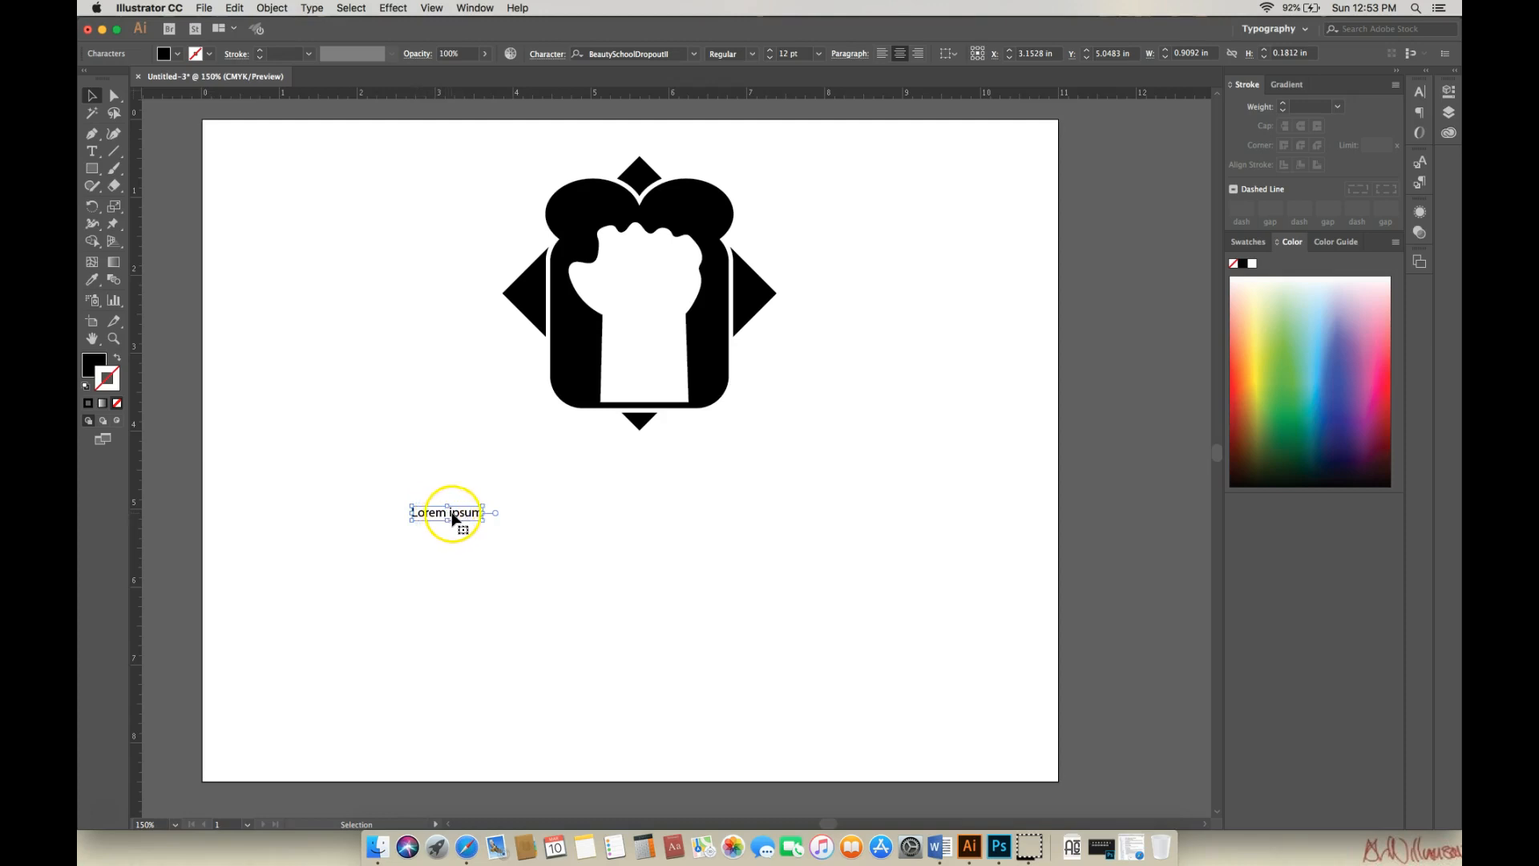
Scale the placeholder text up to about 96 pt and select it as an object
{"action": "left_click_drag", "start_coordinate": [482, 519], "coordinate": [756, 618]}
{"action": "left_click", "coordinate": [756, 619]}
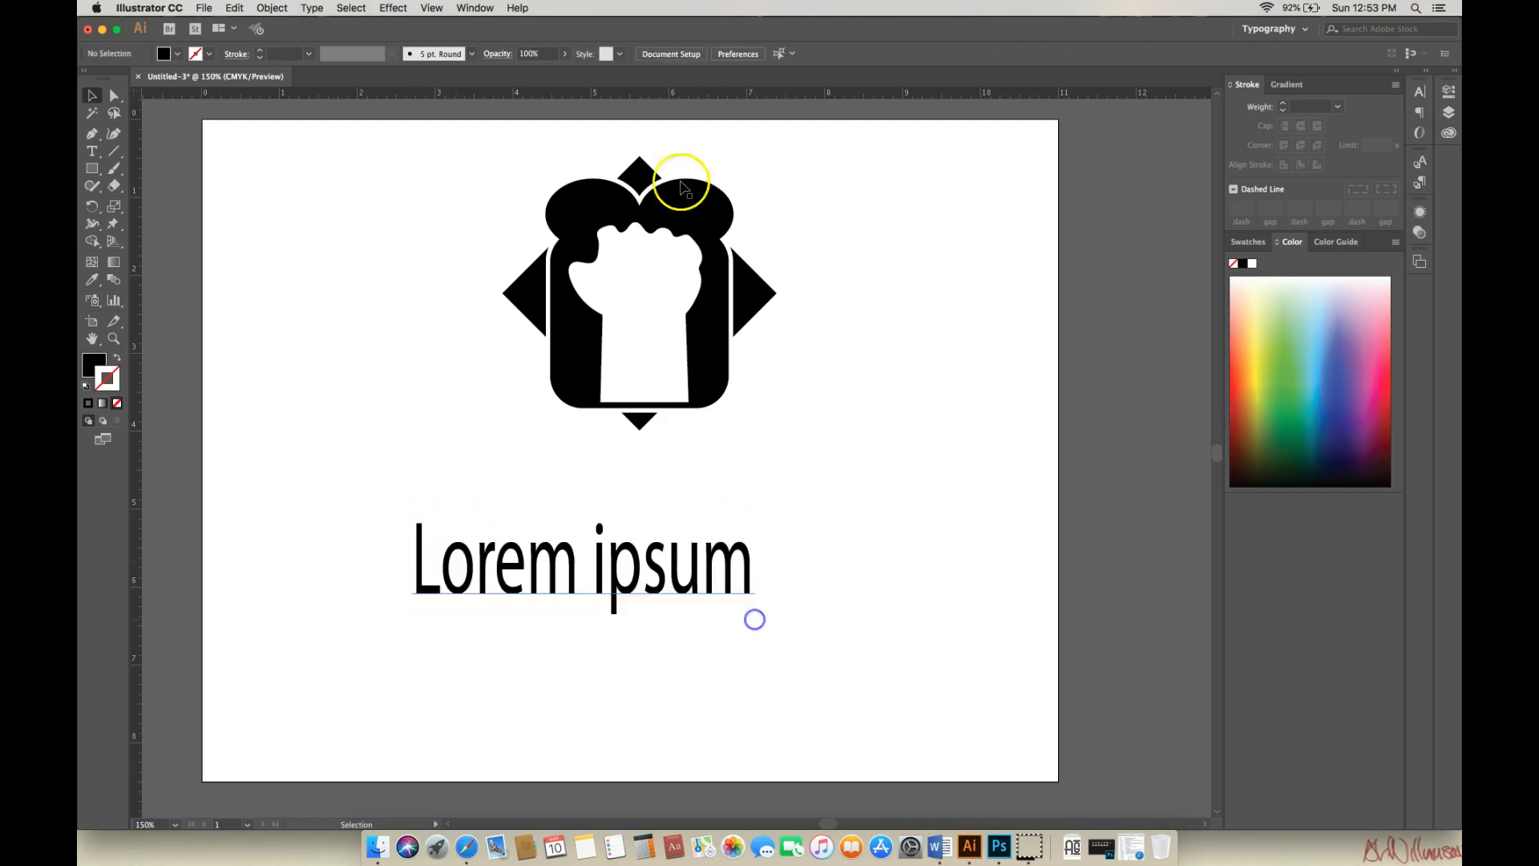
{"action": "left_click", "coordinate": [91, 95]}
{"action": "left_click", "coordinate": [602, 568]}
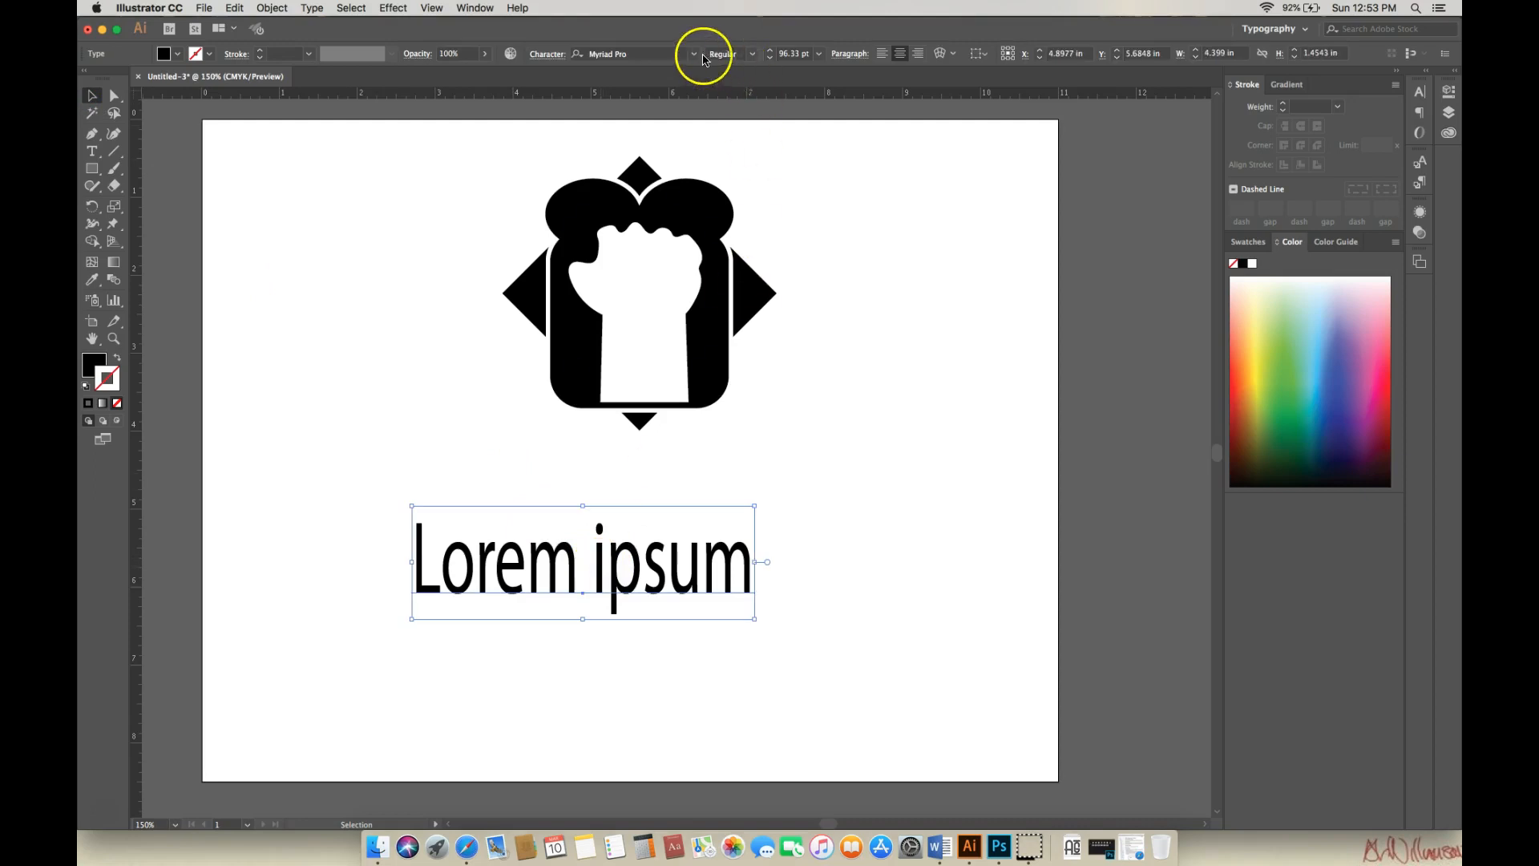
Try the BeautySchoolDropoutII font on the enlarged placeholder text
{"action": "left_click", "coordinate": [694, 54]}
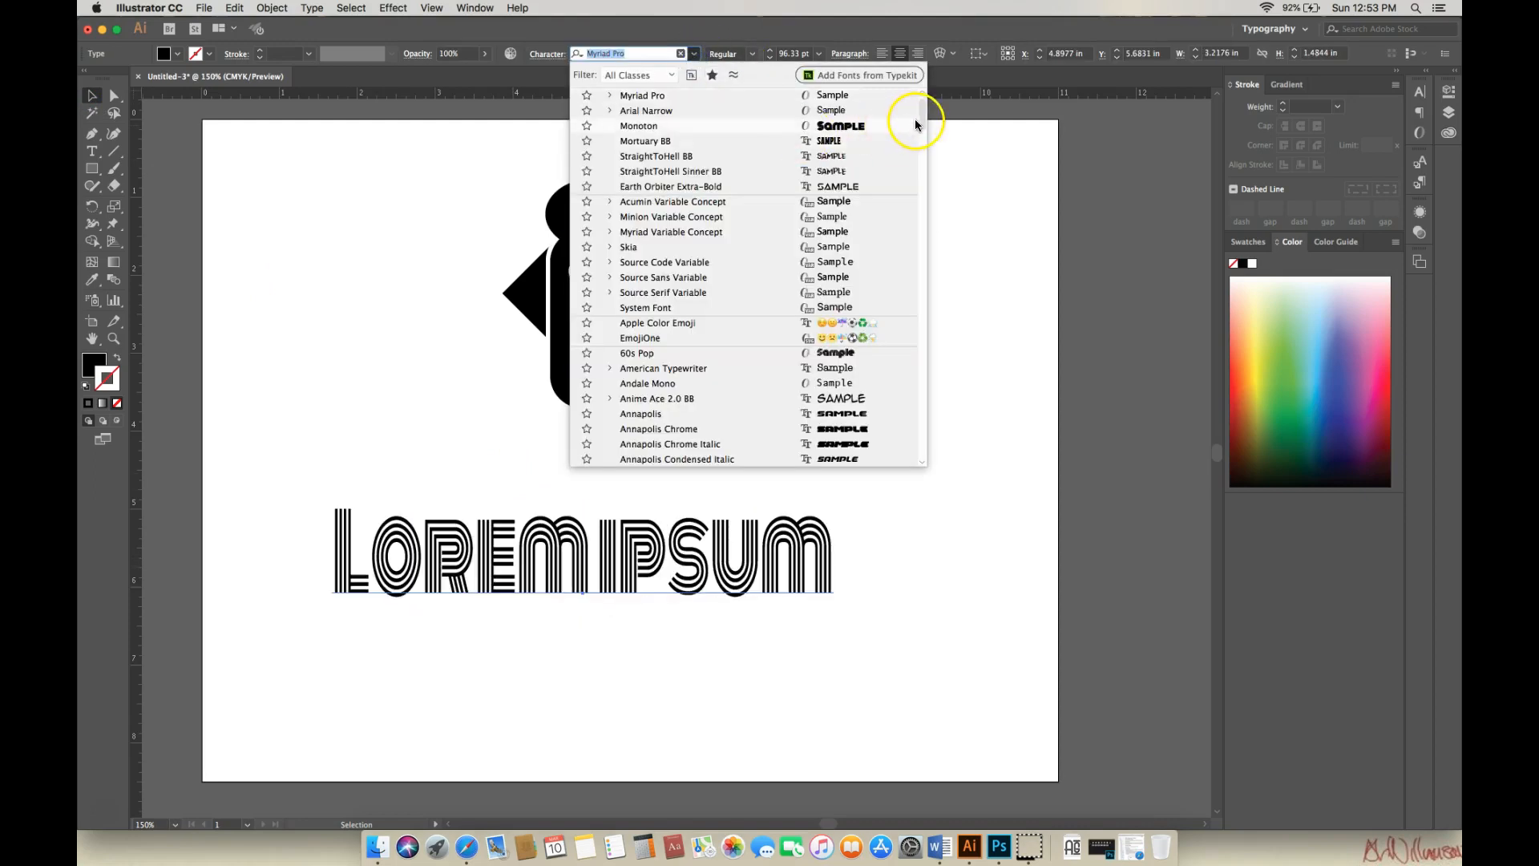
{"action": "left_click_drag", "start_coordinate": [922, 122], "coordinate": [930, 155]}
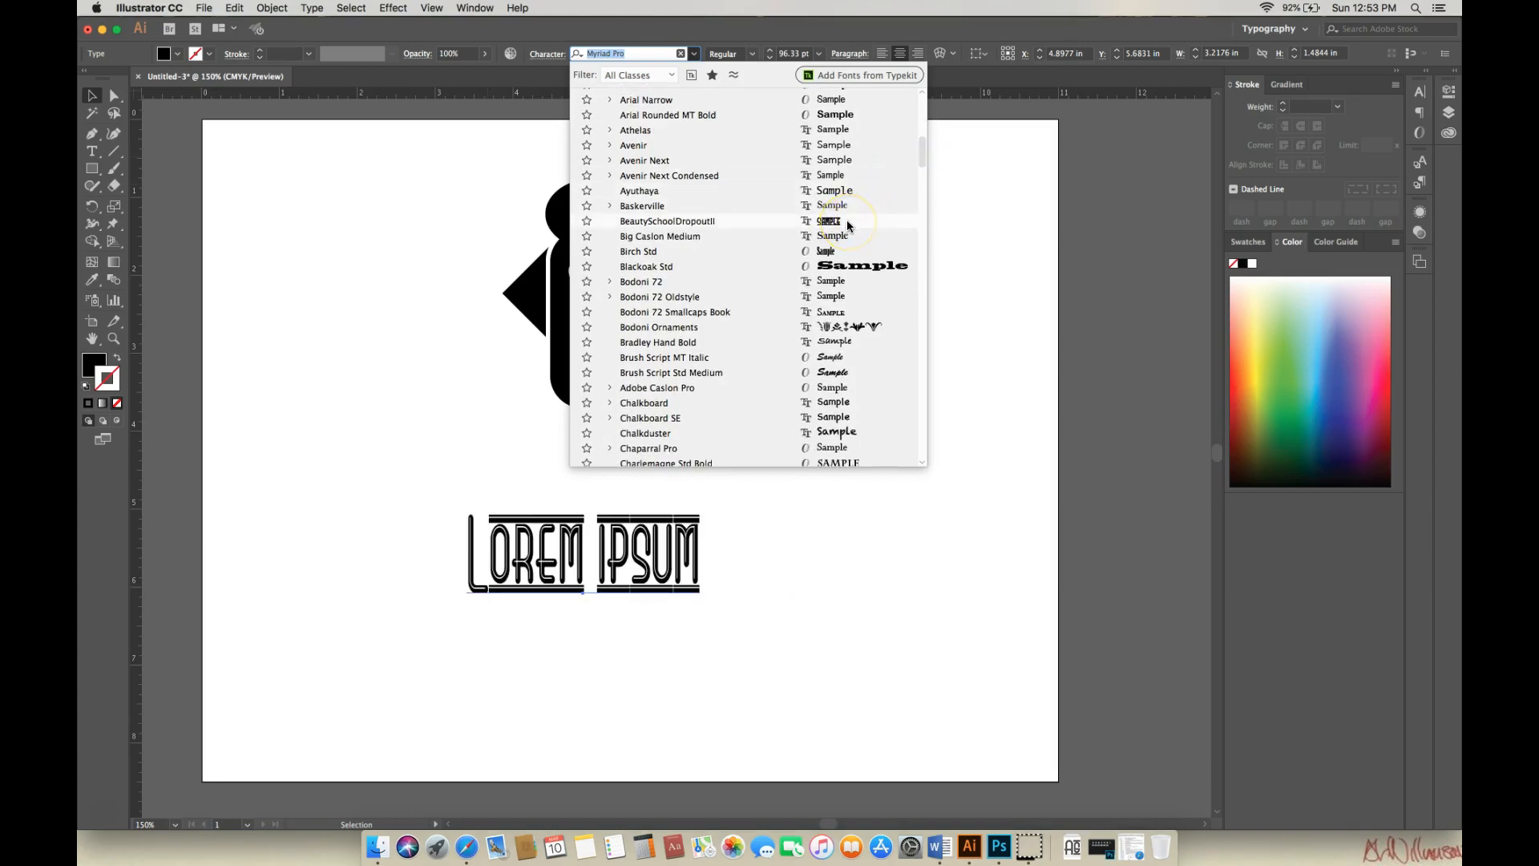
{"action": "left_click", "coordinate": [848, 225]}
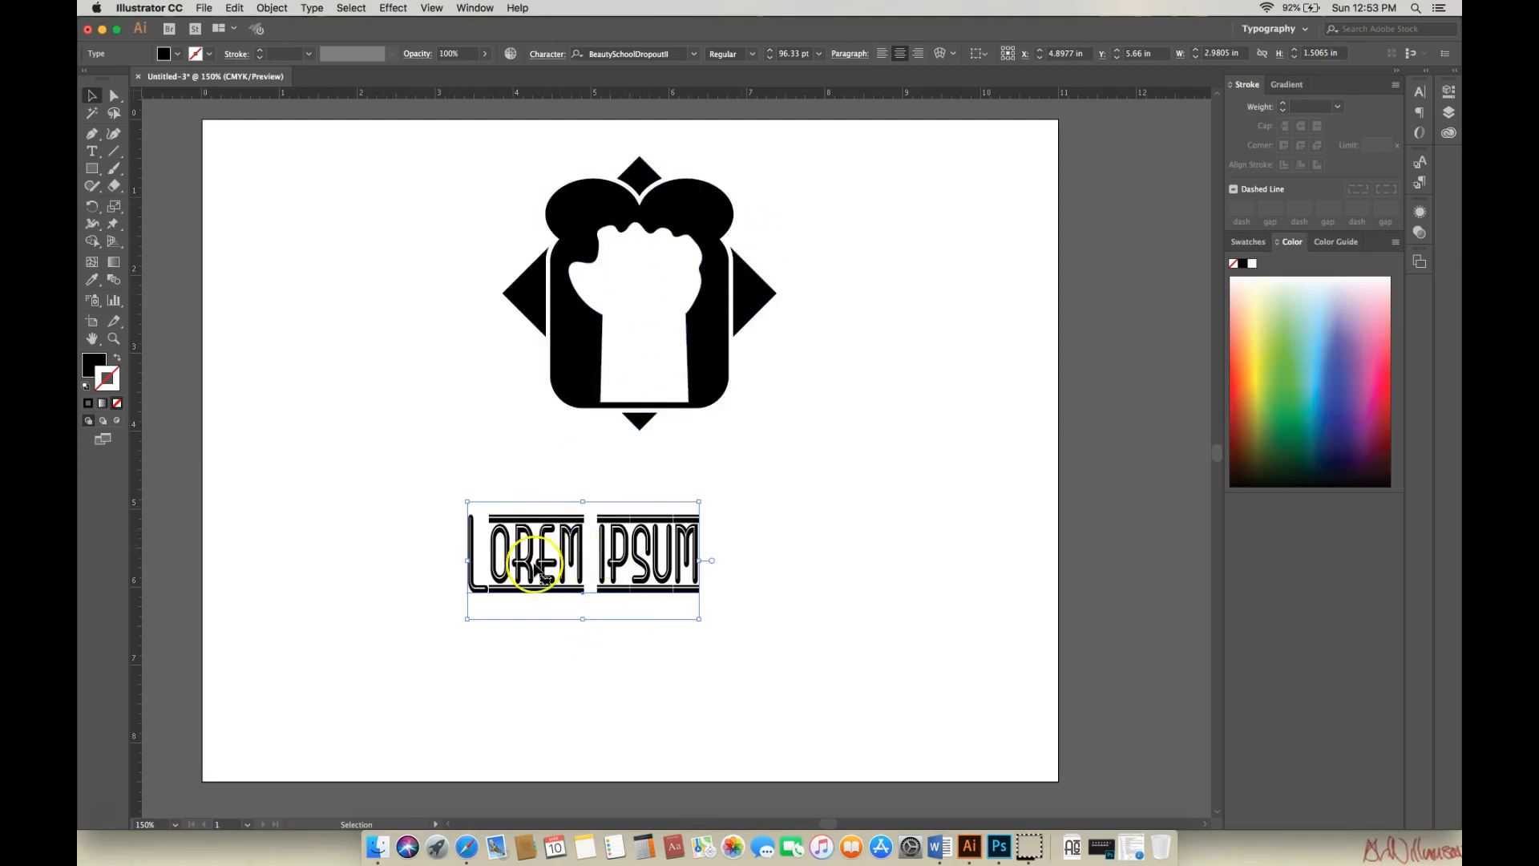
Set the placeholder text's font to Wicked Mouse
{"action": "left_click", "coordinate": [693, 54]}
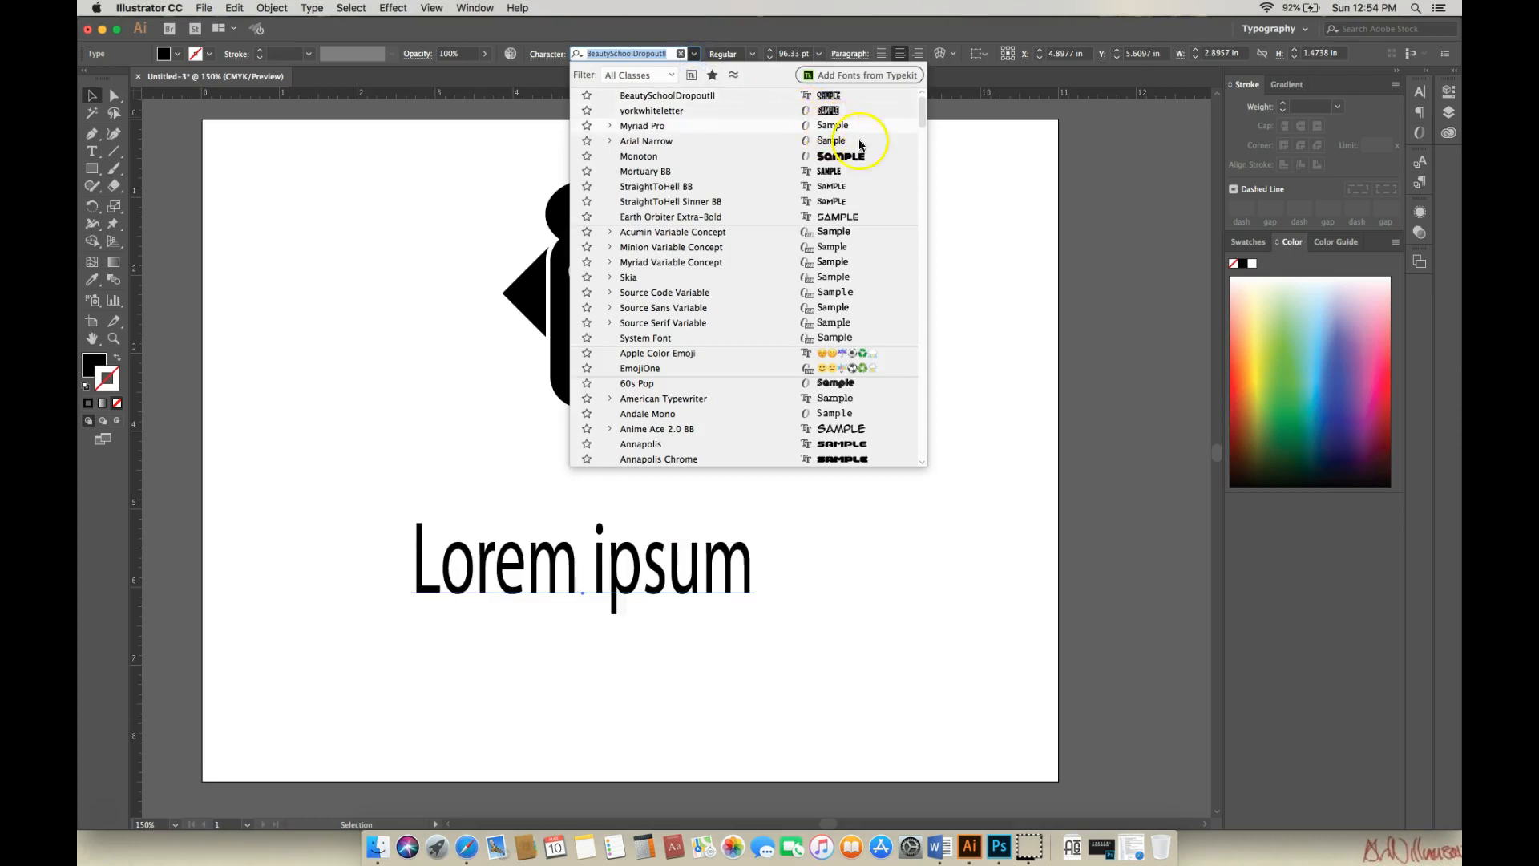
{"action": "scroll", "coordinate": [926, 130], "scroll_direction": "down", "scroll_amount": 2}
{"action": "left_click_drag", "start_coordinate": [926, 130], "coordinate": [954, 344]}
{"action": "left_click", "coordinate": [870, 323]}
Replace the placeholder text with the restaurant name "HAM FISTED"
{"action": "double_click", "coordinate": [343, 550]}
{"action": "left_click_drag", "start_coordinate": [337, 550], "coordinate": [845, 553]}
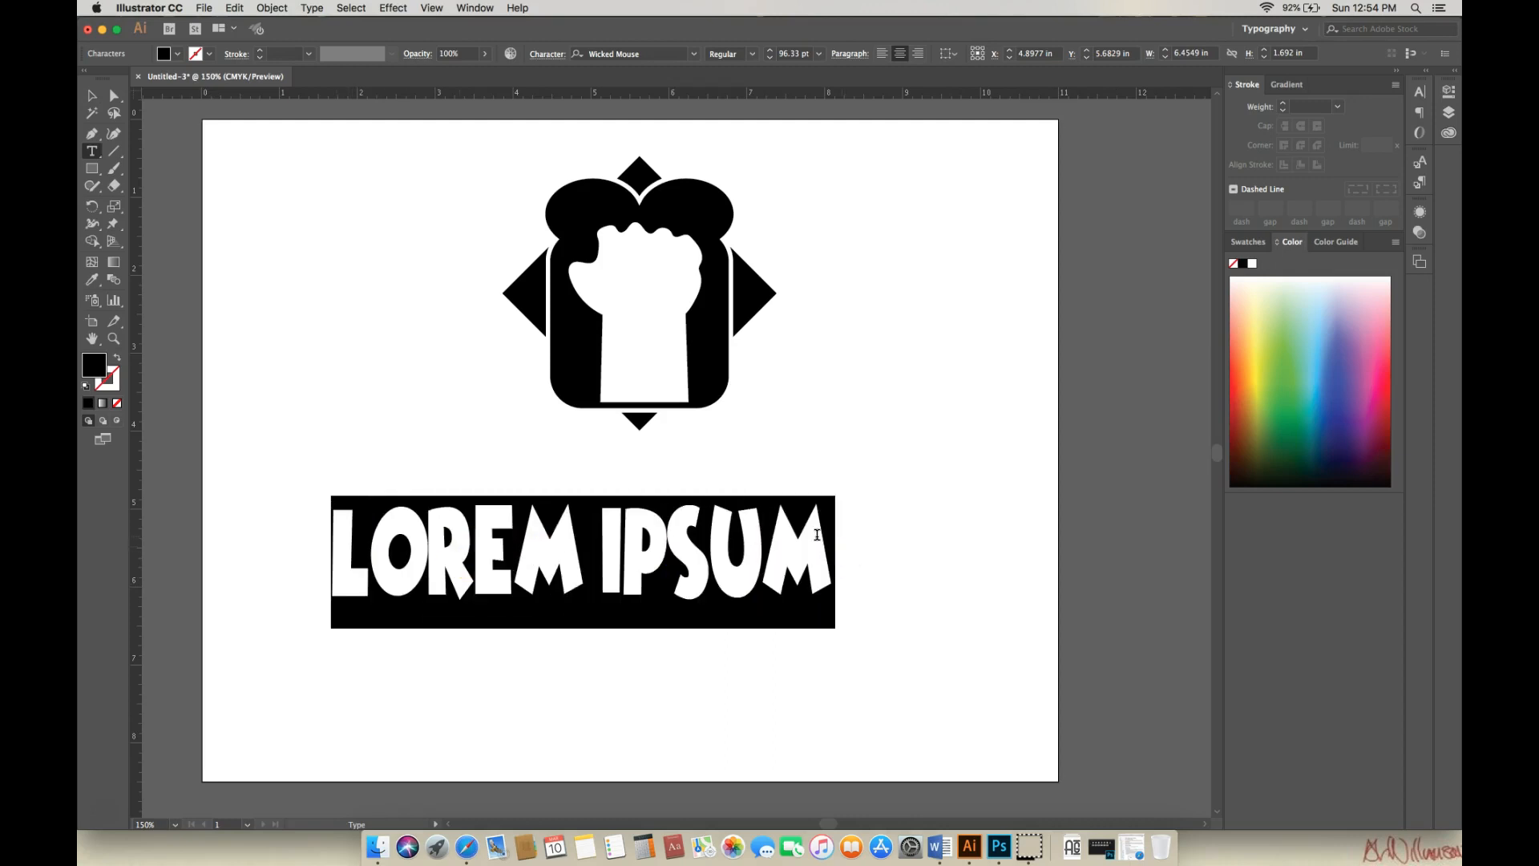
{"action": "type", "text": "HAM"}
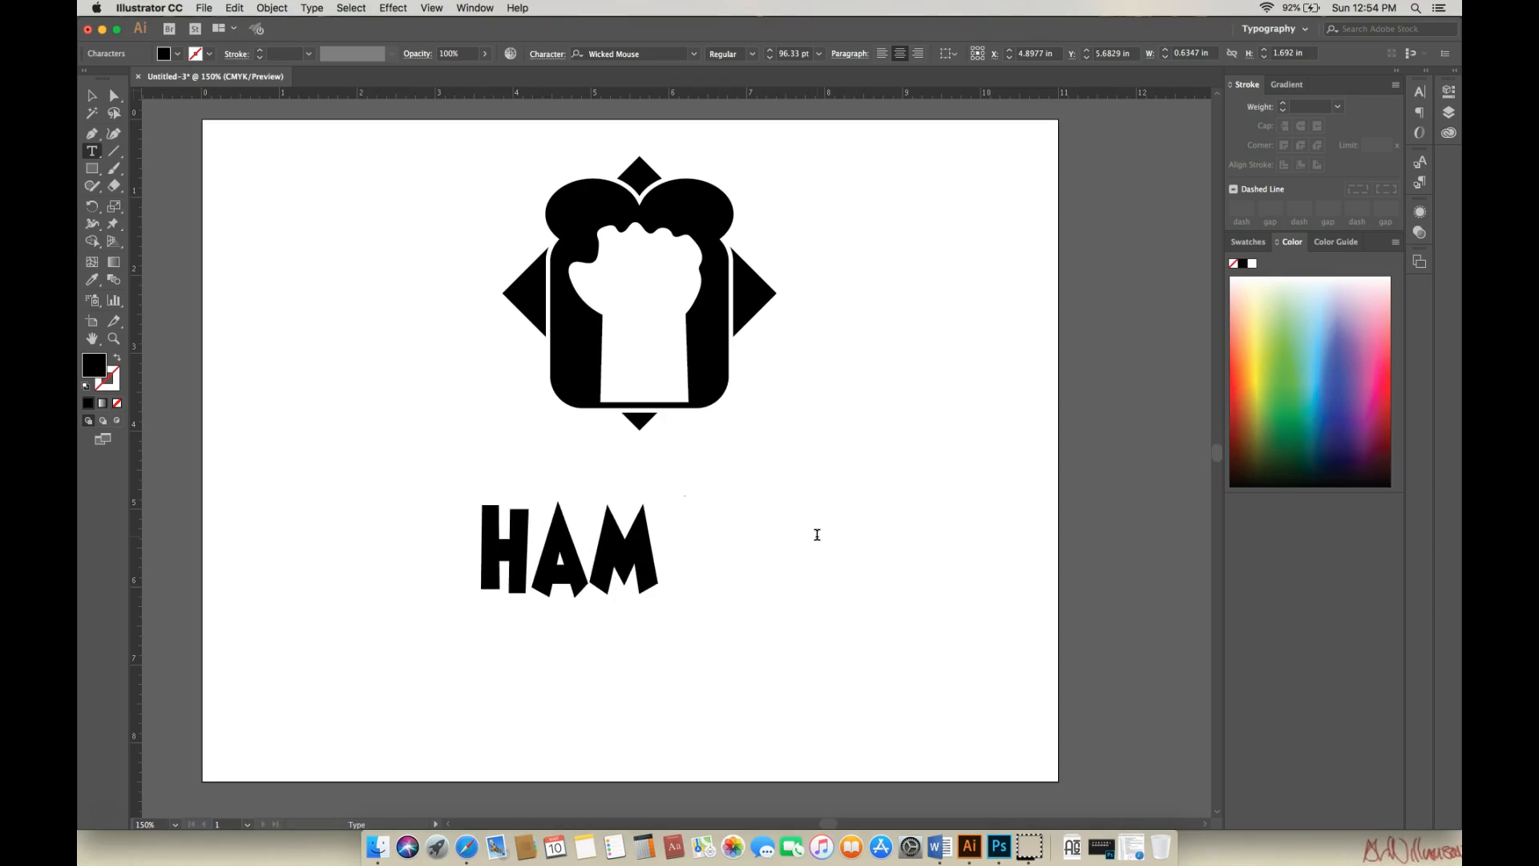
{"action": "type", "text": " F"}
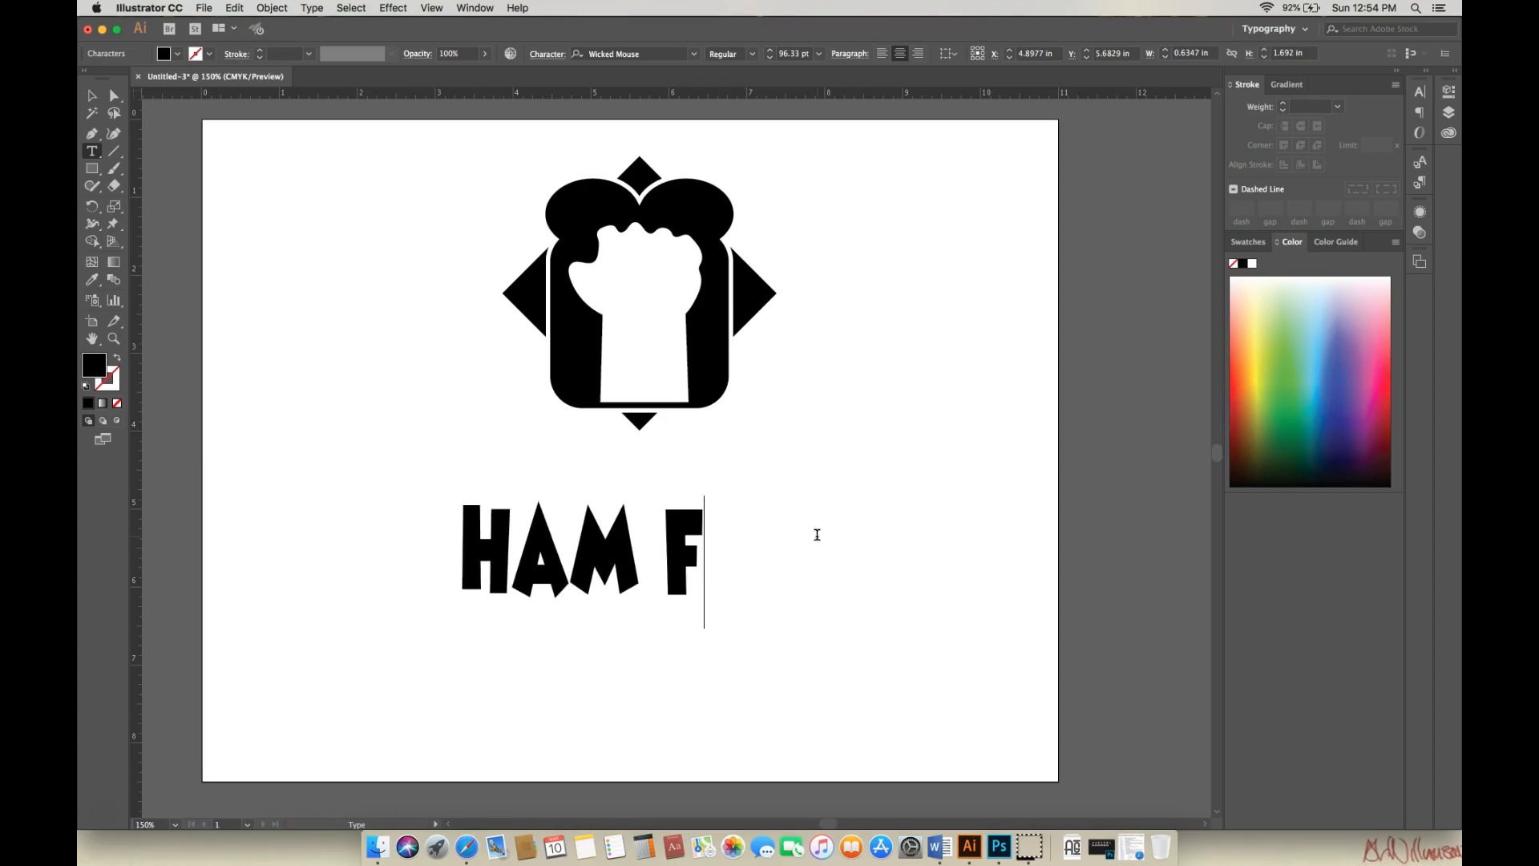
{"action": "type", "text": "ISTED"}
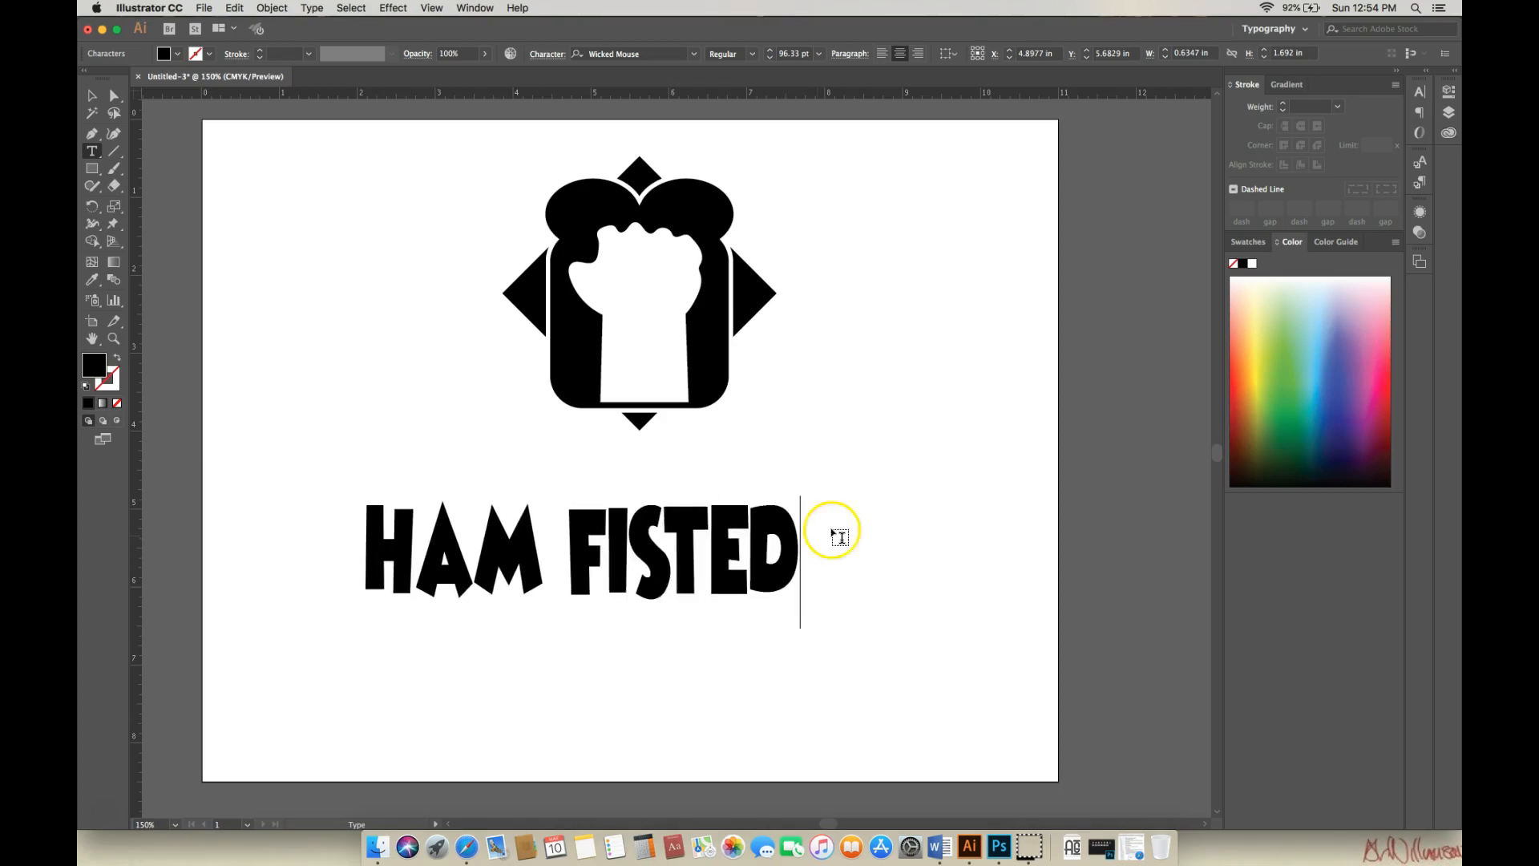
Replace the space between HAM and FISTED with a hyphen and set that hyphen in the Annapolis font
{"action": "left_click_drag", "start_coordinate": [532, 565], "coordinate": [571, 561]}
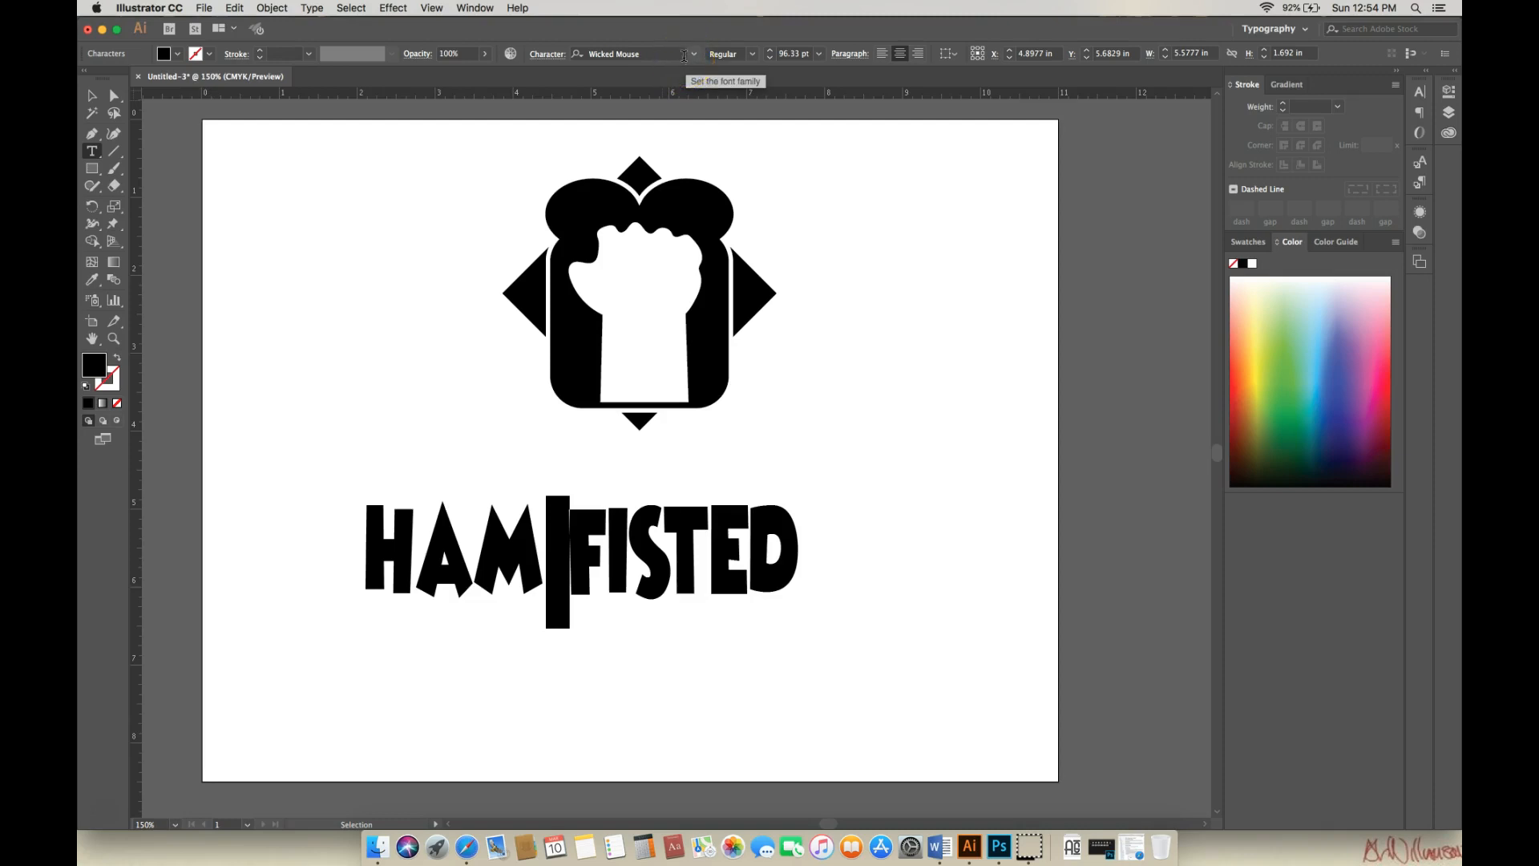
{"action": "left_click", "coordinate": [696, 57]}
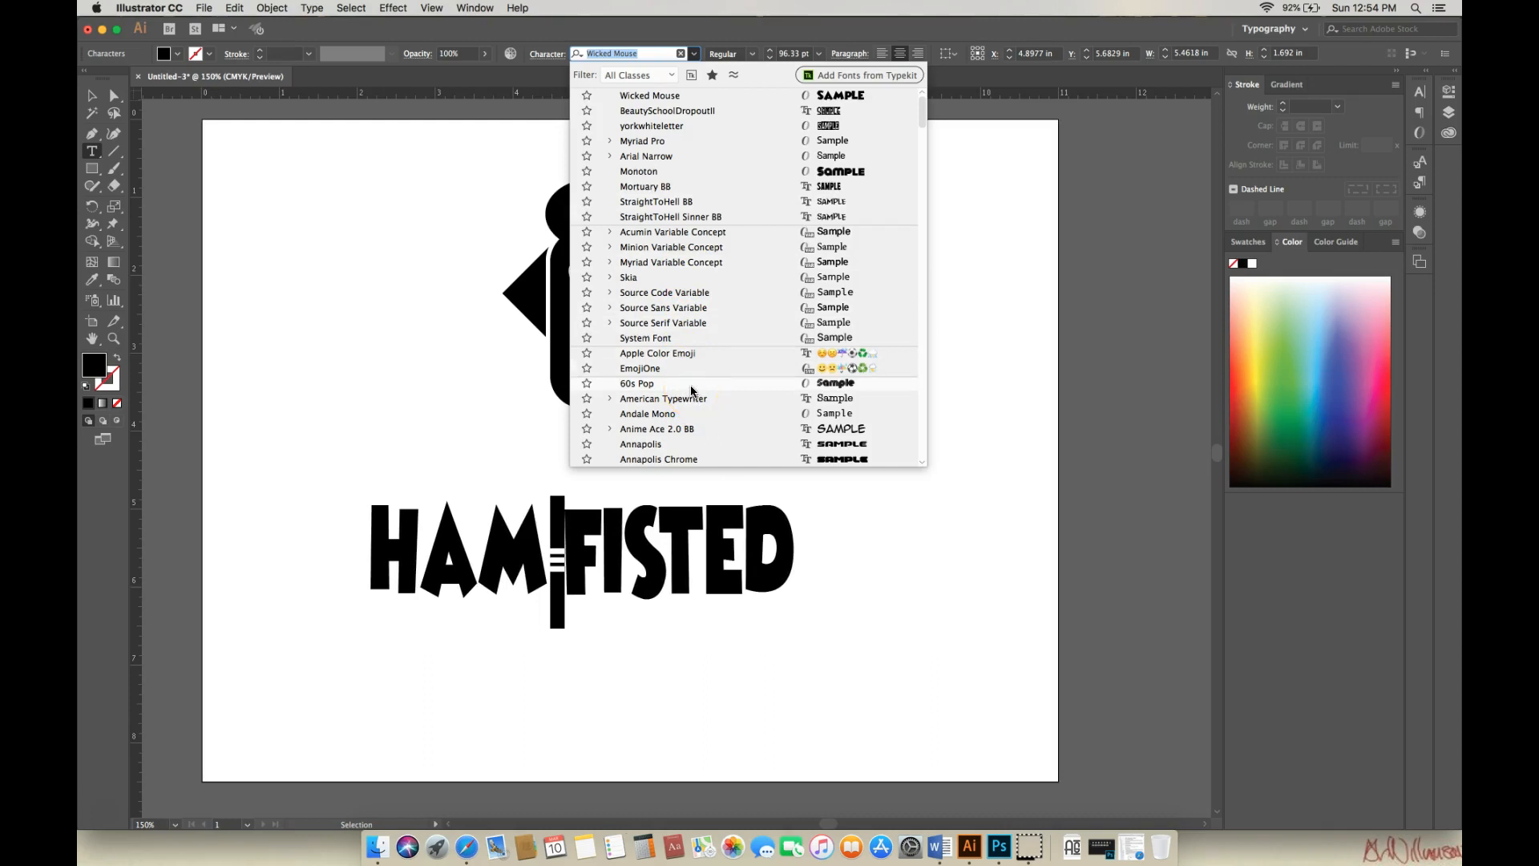
{"action": "left_click", "coordinate": [695, 410]}
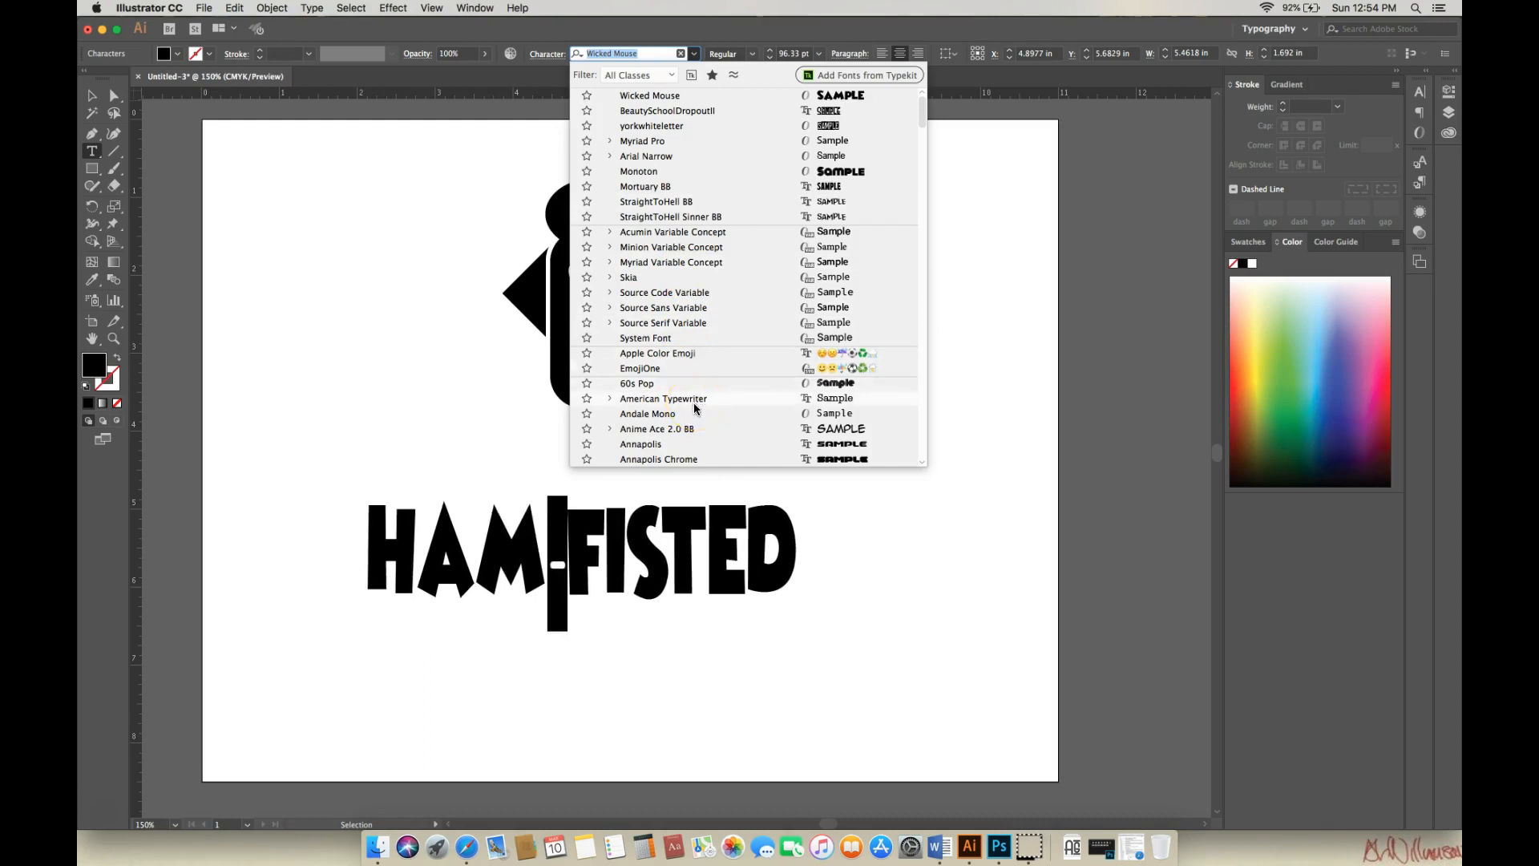
{"action": "left_click", "coordinate": [757, 446]}
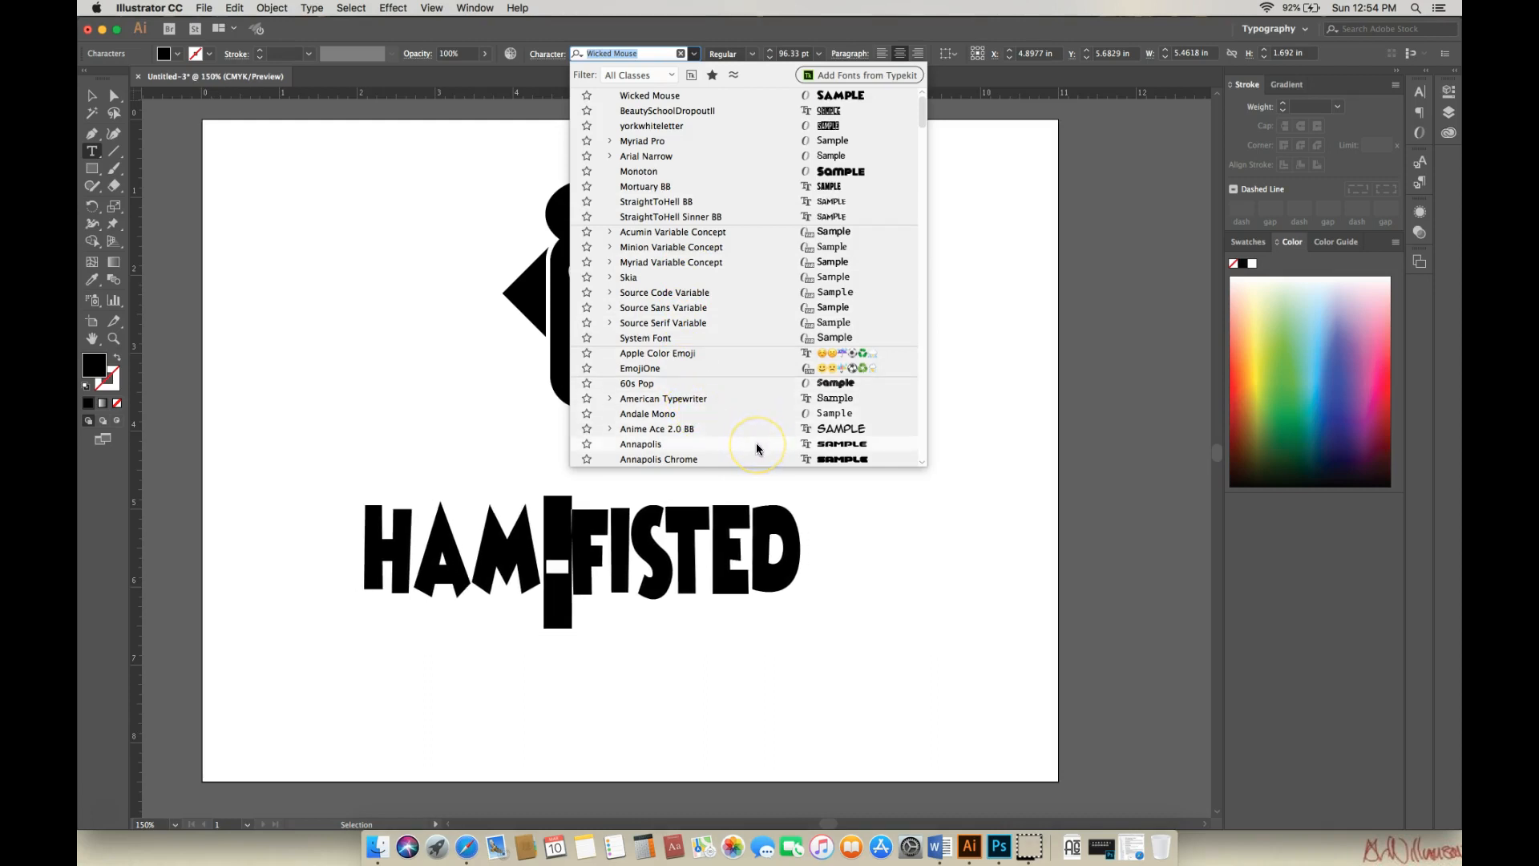
{"action": "left_click", "coordinate": [757, 445]}
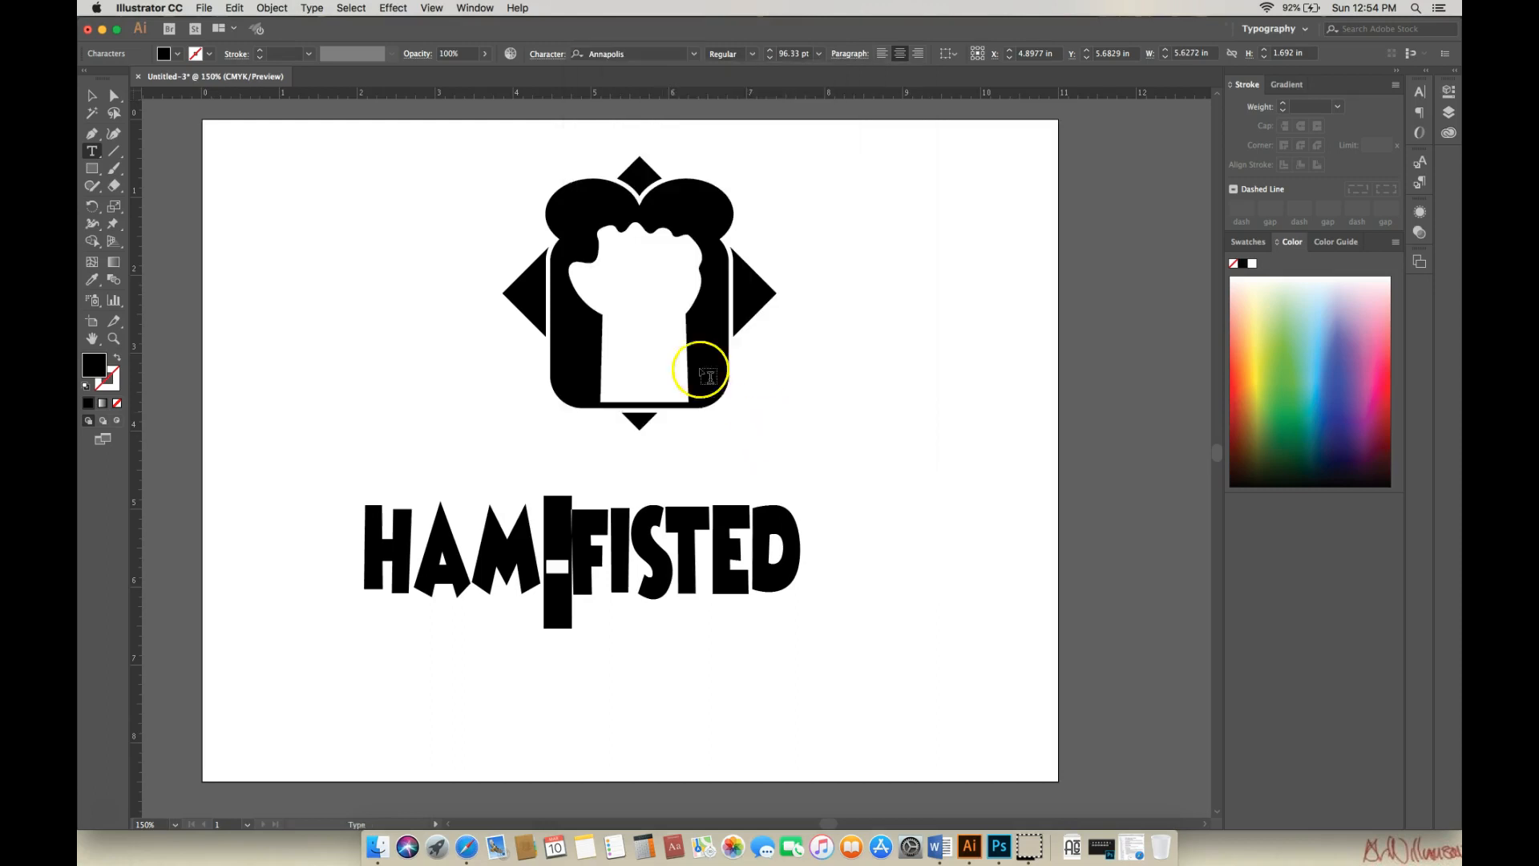
Move the HAM-FISTED text up so it sits directly beneath the logo icon, close to the diamond's lower tip
{"action": "left_click", "coordinate": [90, 97]}
{"action": "left_click_drag", "start_coordinate": [653, 529], "coordinate": [731, 464]}
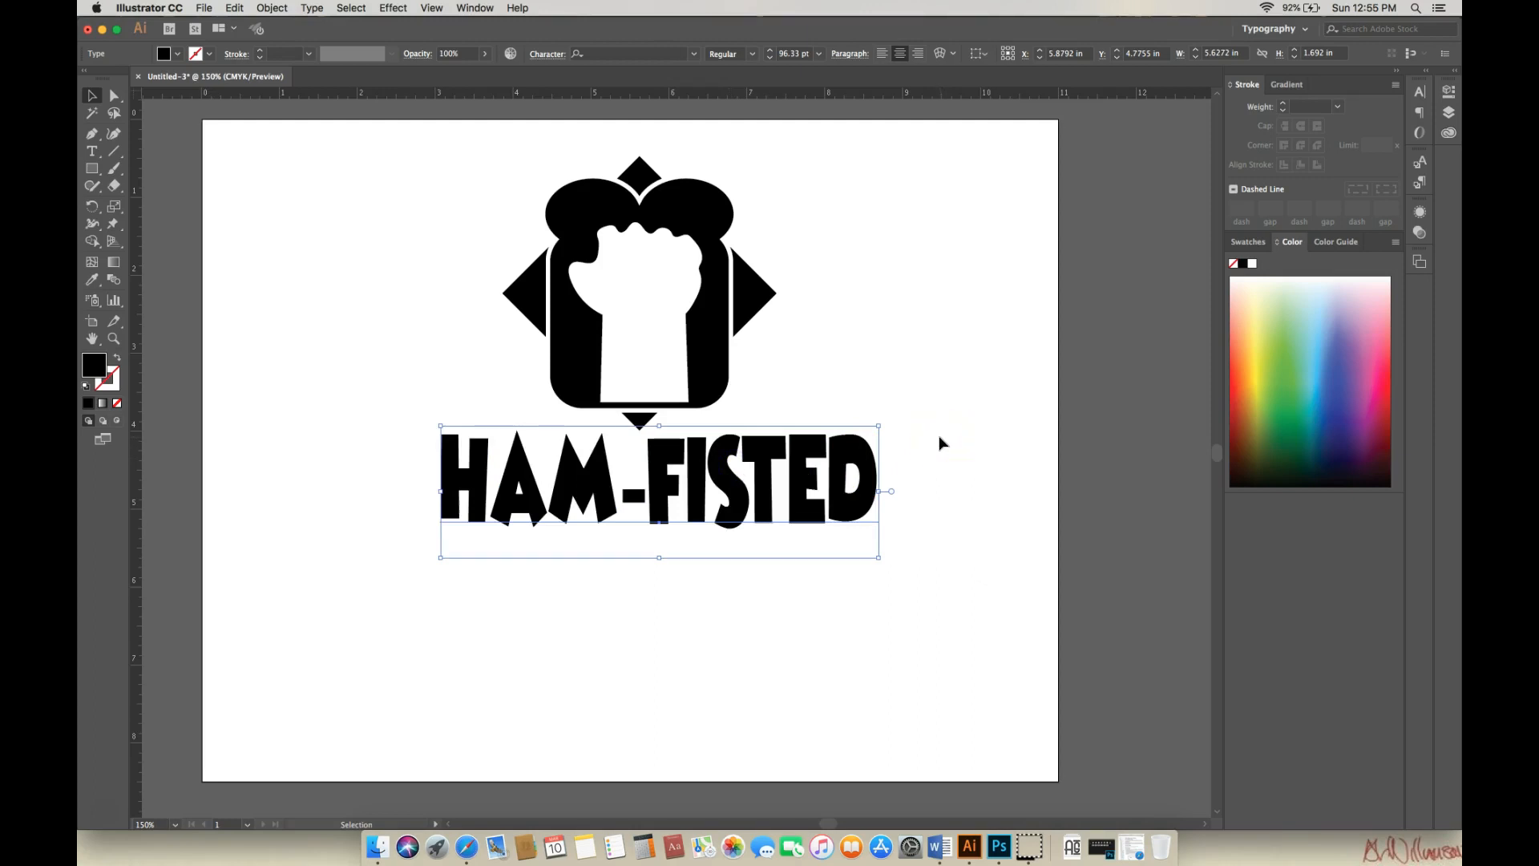
{"action": "left_click_drag", "start_coordinate": [774, 463], "coordinate": [769, 462]}
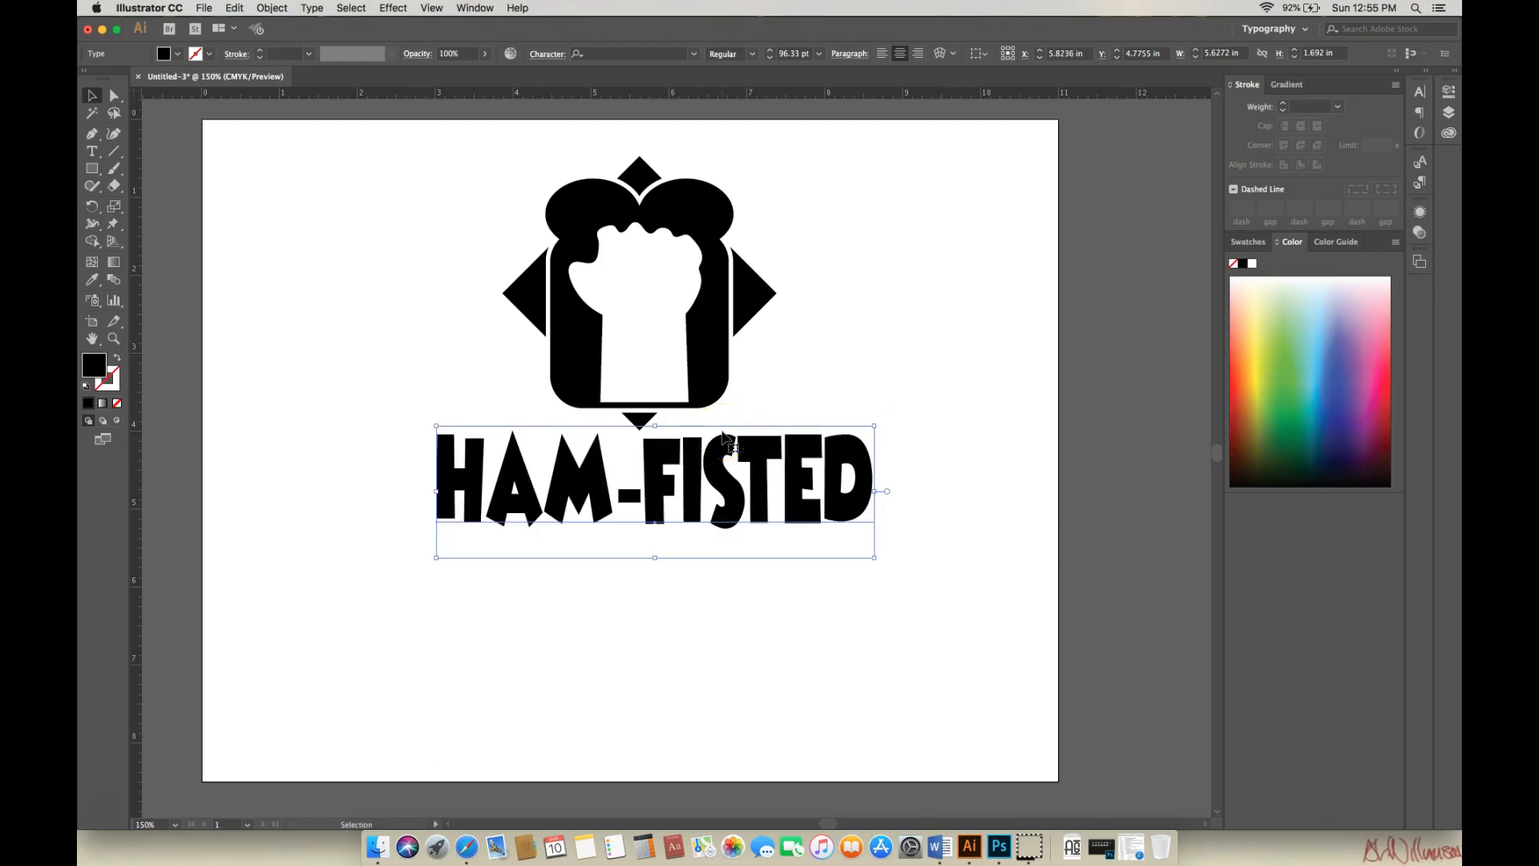
{"action": "left_click_drag", "start_coordinate": [714, 454], "coordinate": [721, 450]}
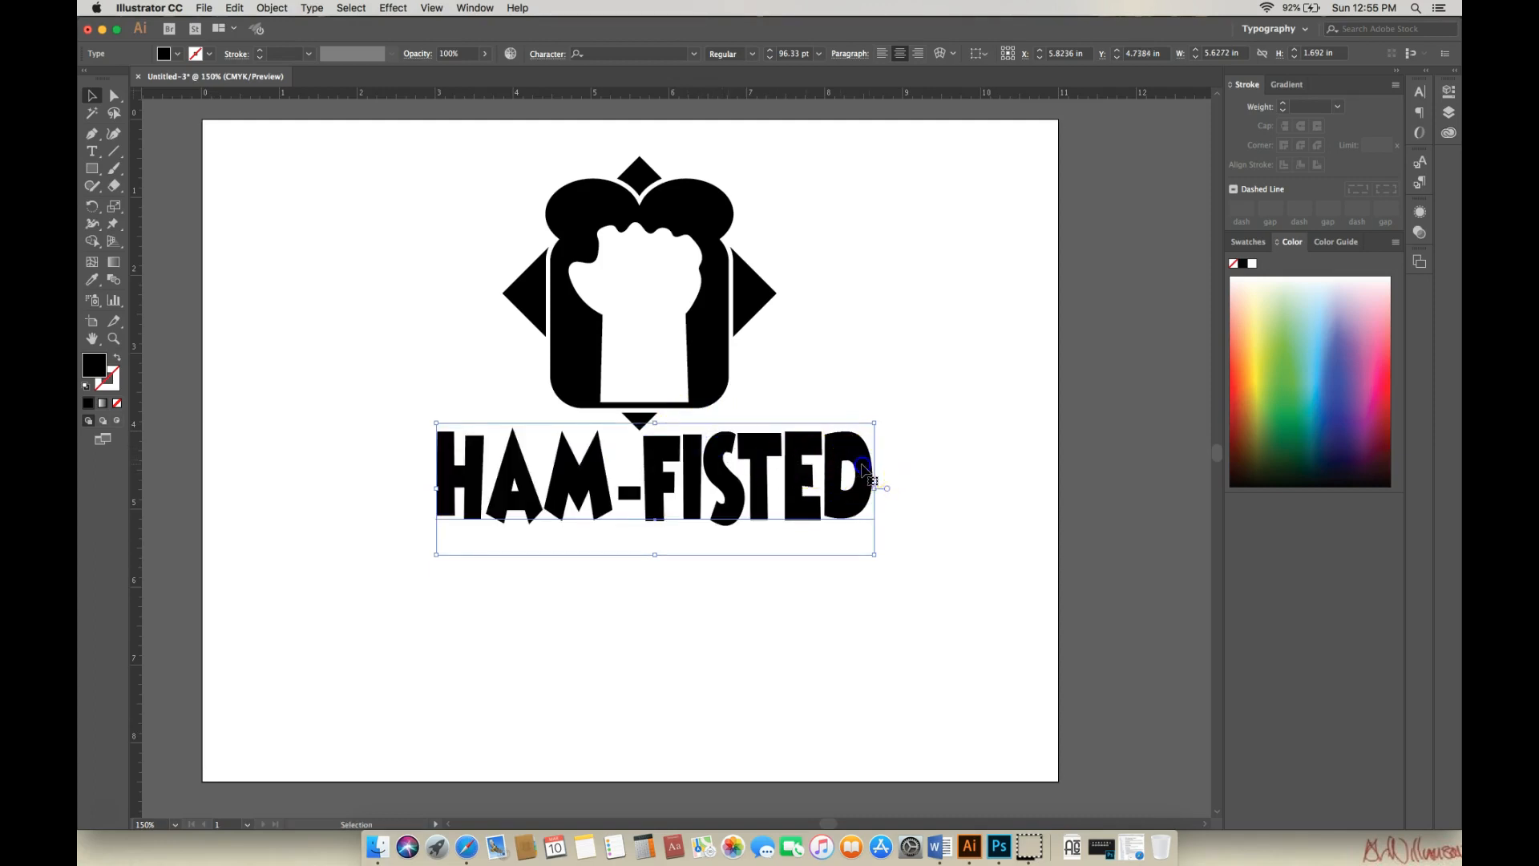
Add a second line reading "BAR GRILL" to the HAM-FISTED text, leaving a gap between the two words for an ampersand
{"action": "double_click", "coordinate": [865, 465]}
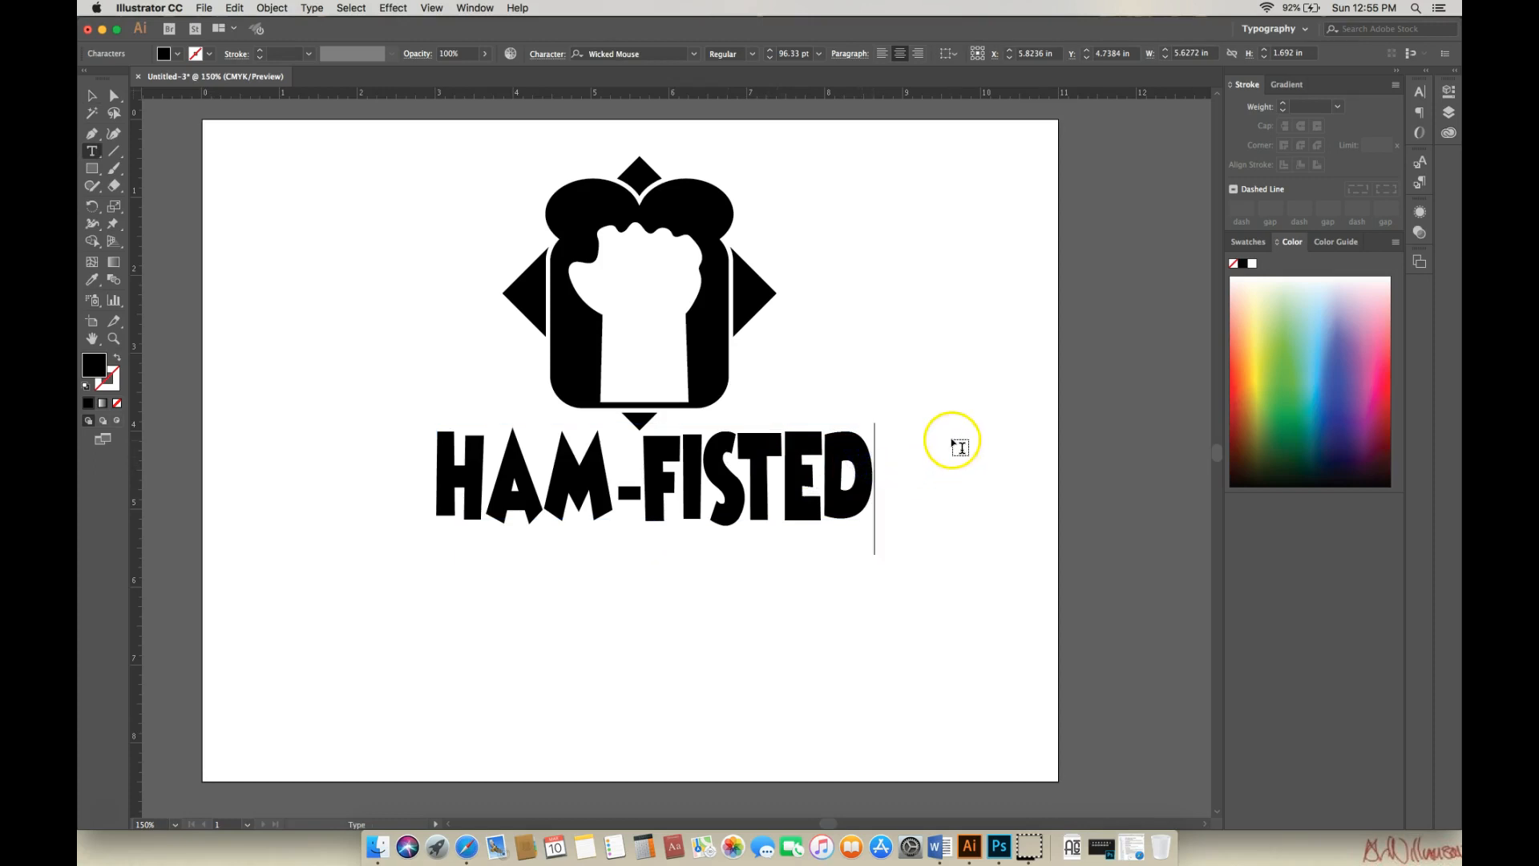
{"action": "type", "text": "BAR"}
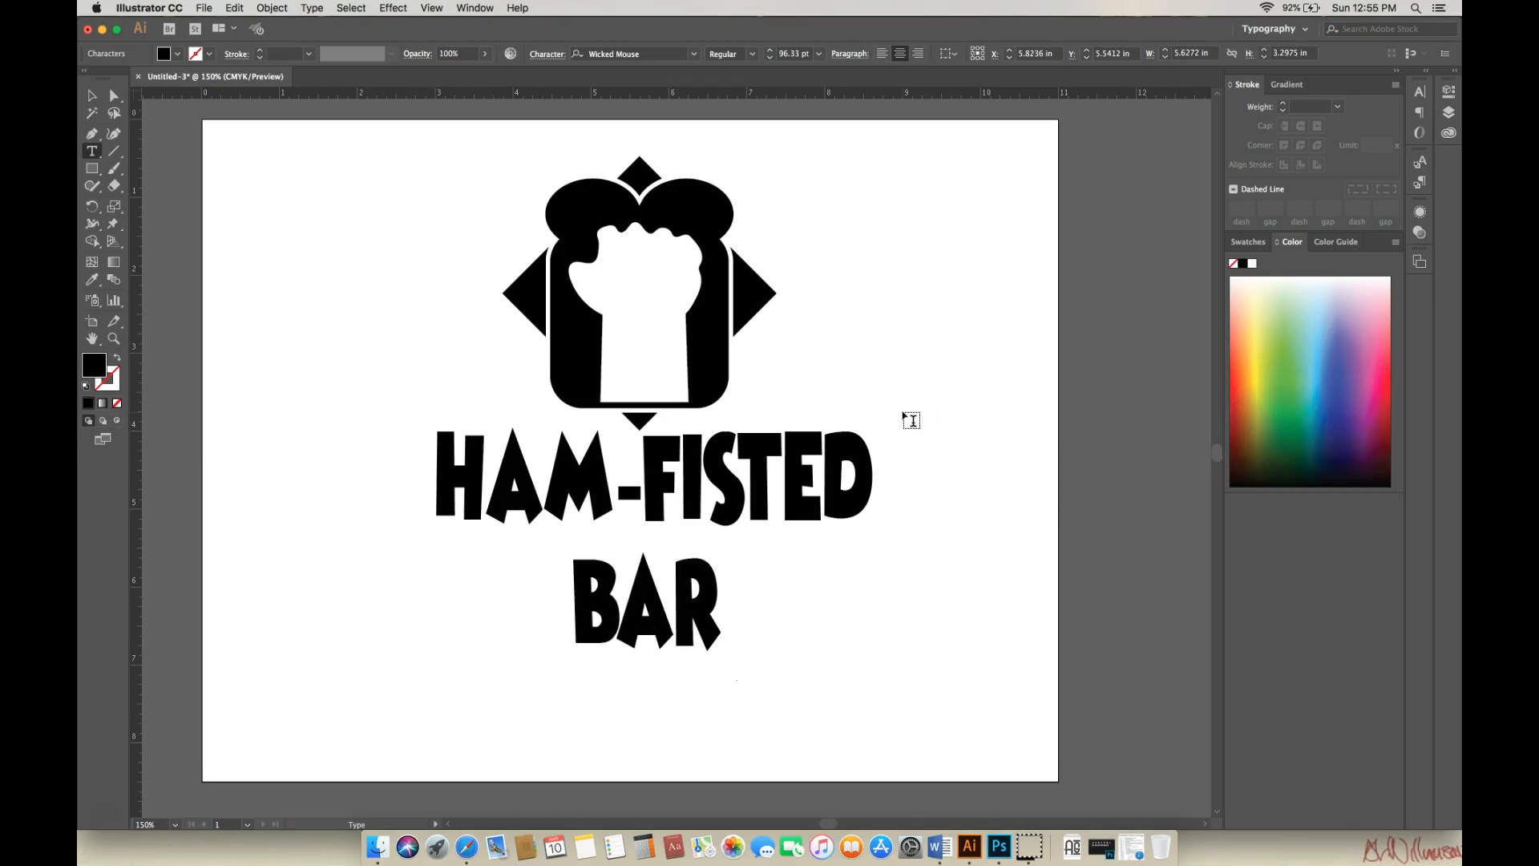
{"action": "left_click", "coordinate": [773, 542]}
{"action": "type", "text": "G"}
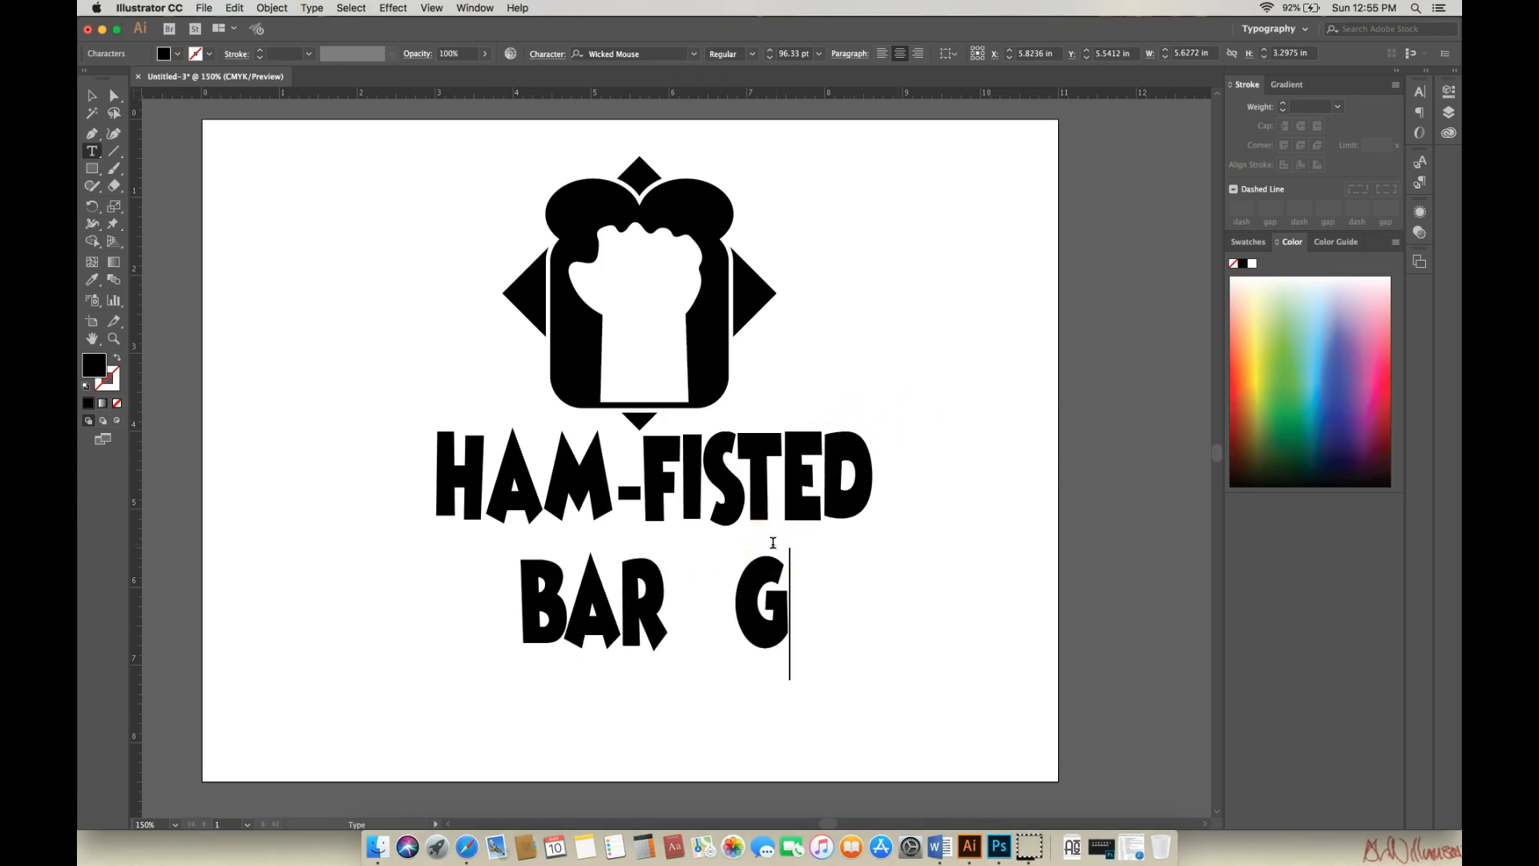
{"action": "type", "text": "RILL"}
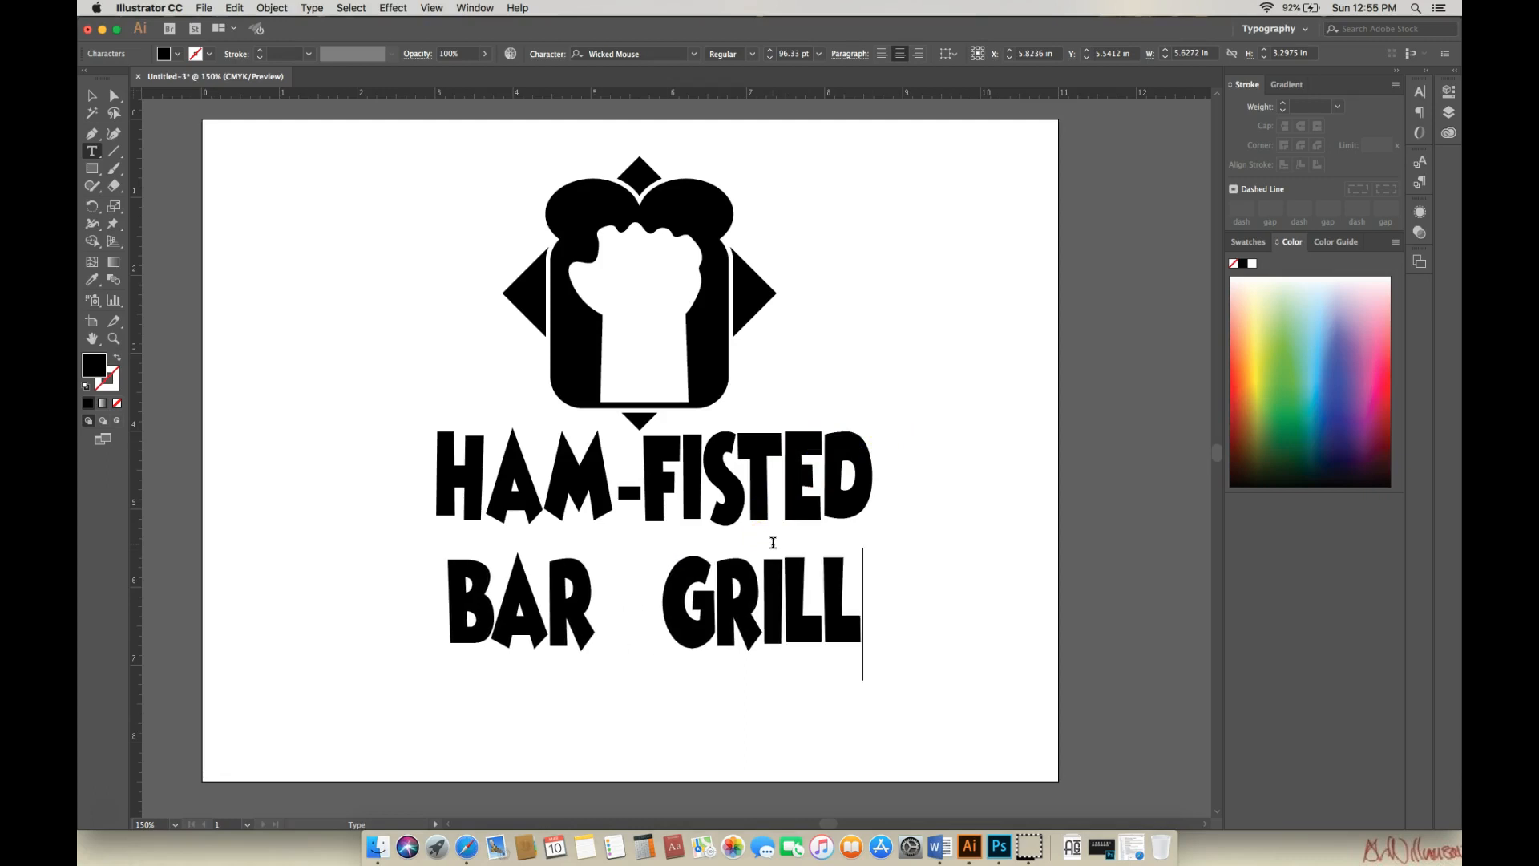
Fill the gap between BAR and GRILL with an ampersand in Arial Black and delete the space before it
{"action": "left_click_drag", "start_coordinate": [607, 602], "coordinate": [684, 604]}
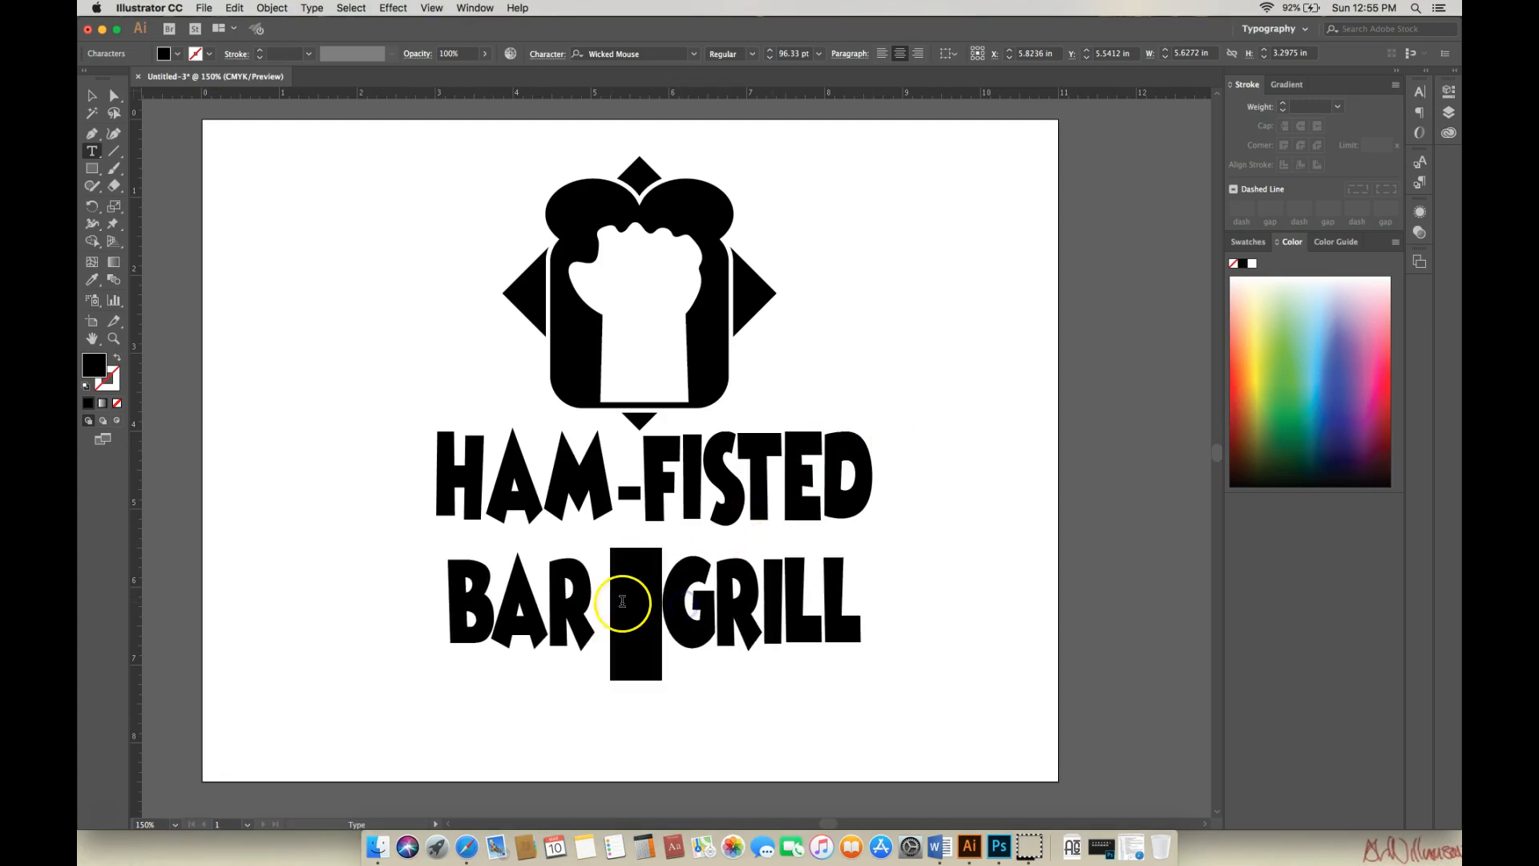
{"action": "left_click", "coordinate": [695, 53]}
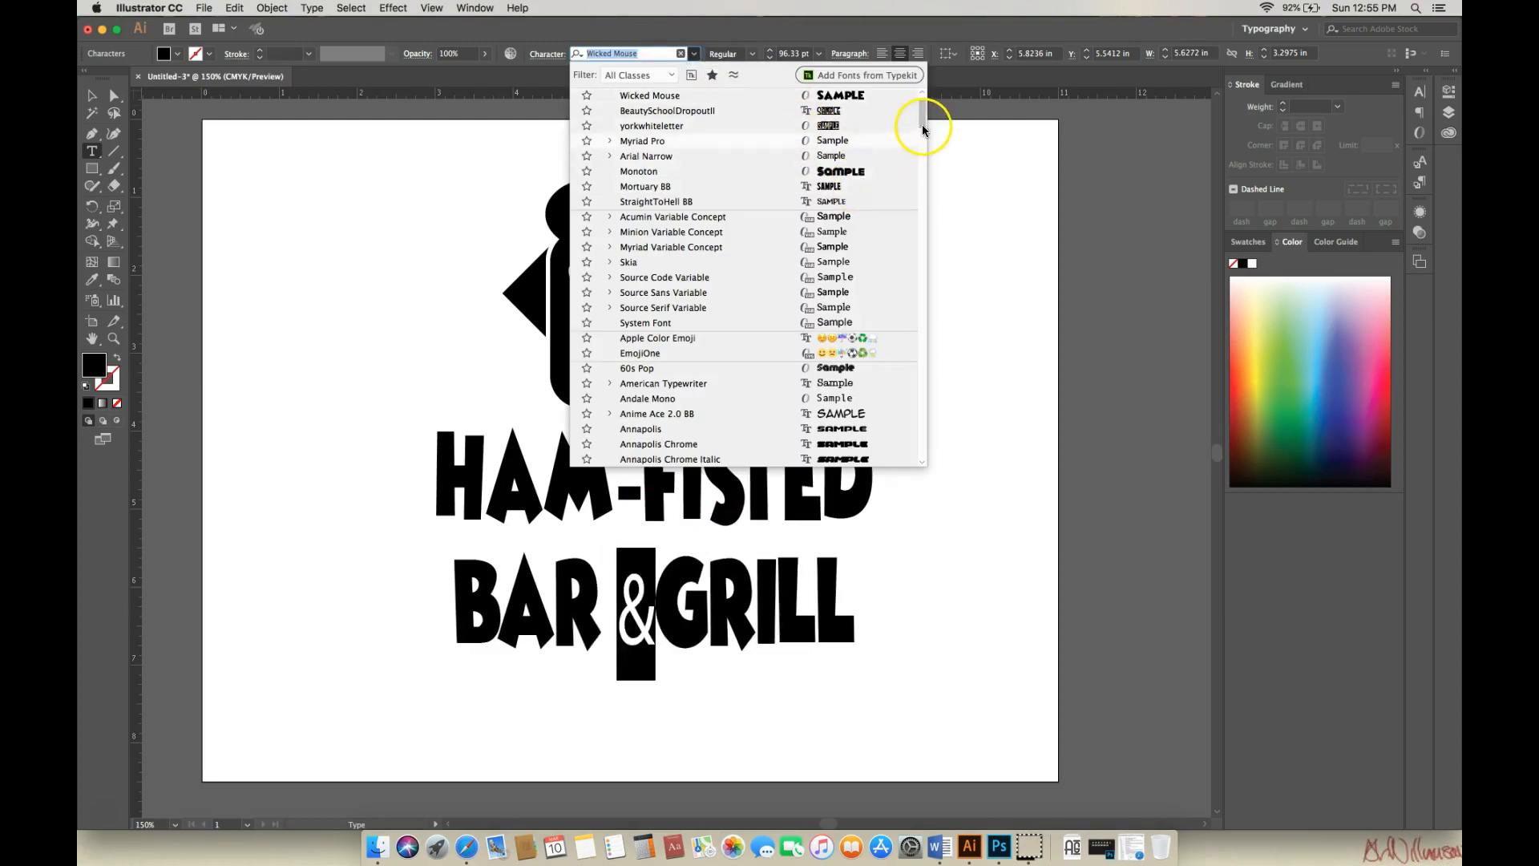
{"action": "left_click_drag", "start_coordinate": [921, 113], "coordinate": [924, 133]}
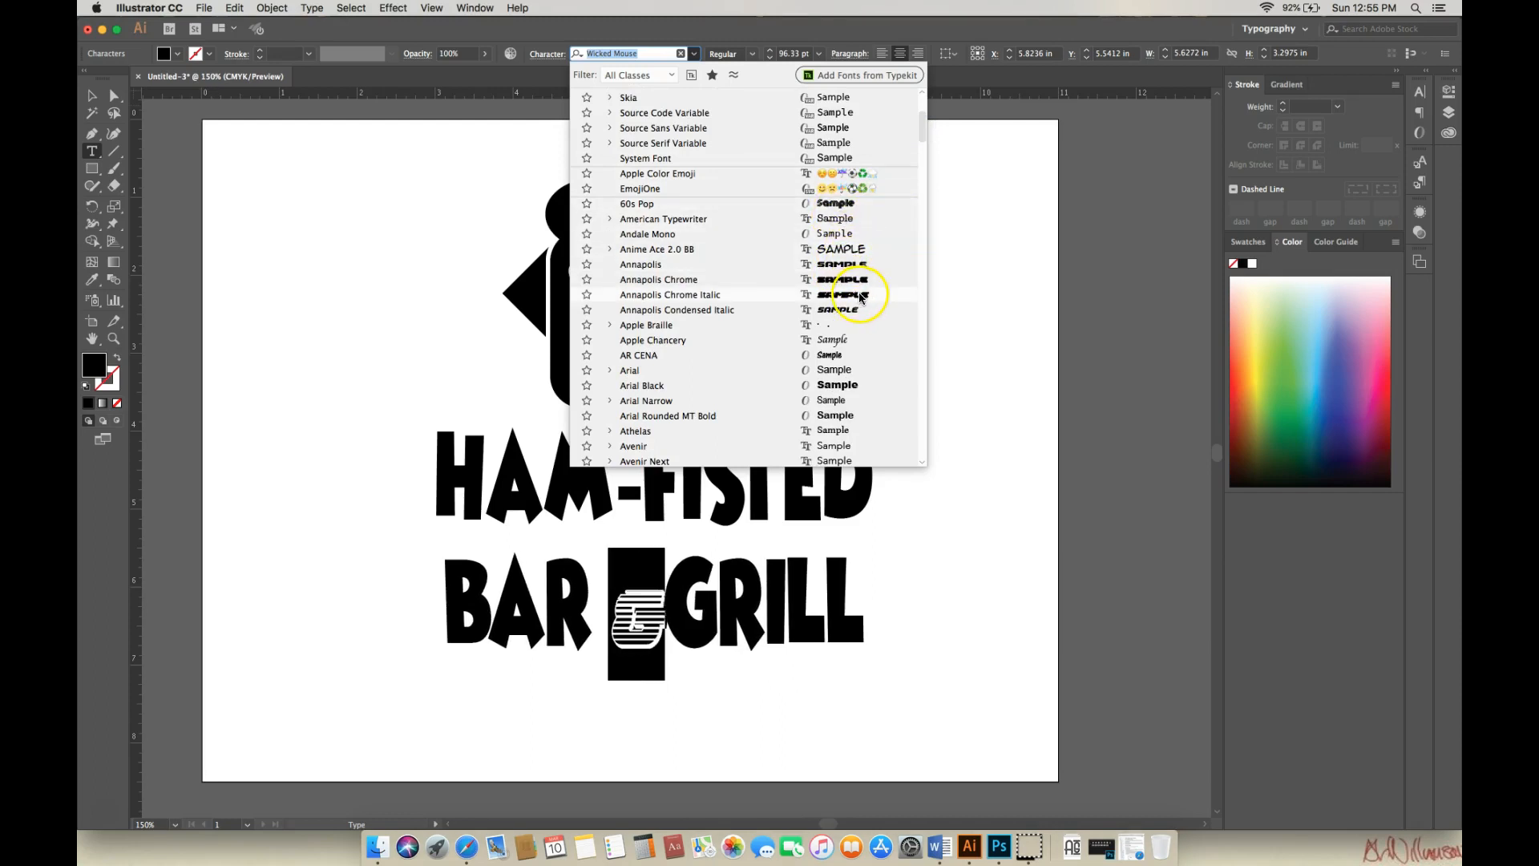
{"action": "left_click_drag", "start_coordinate": [924, 137], "coordinate": [929, 152]}
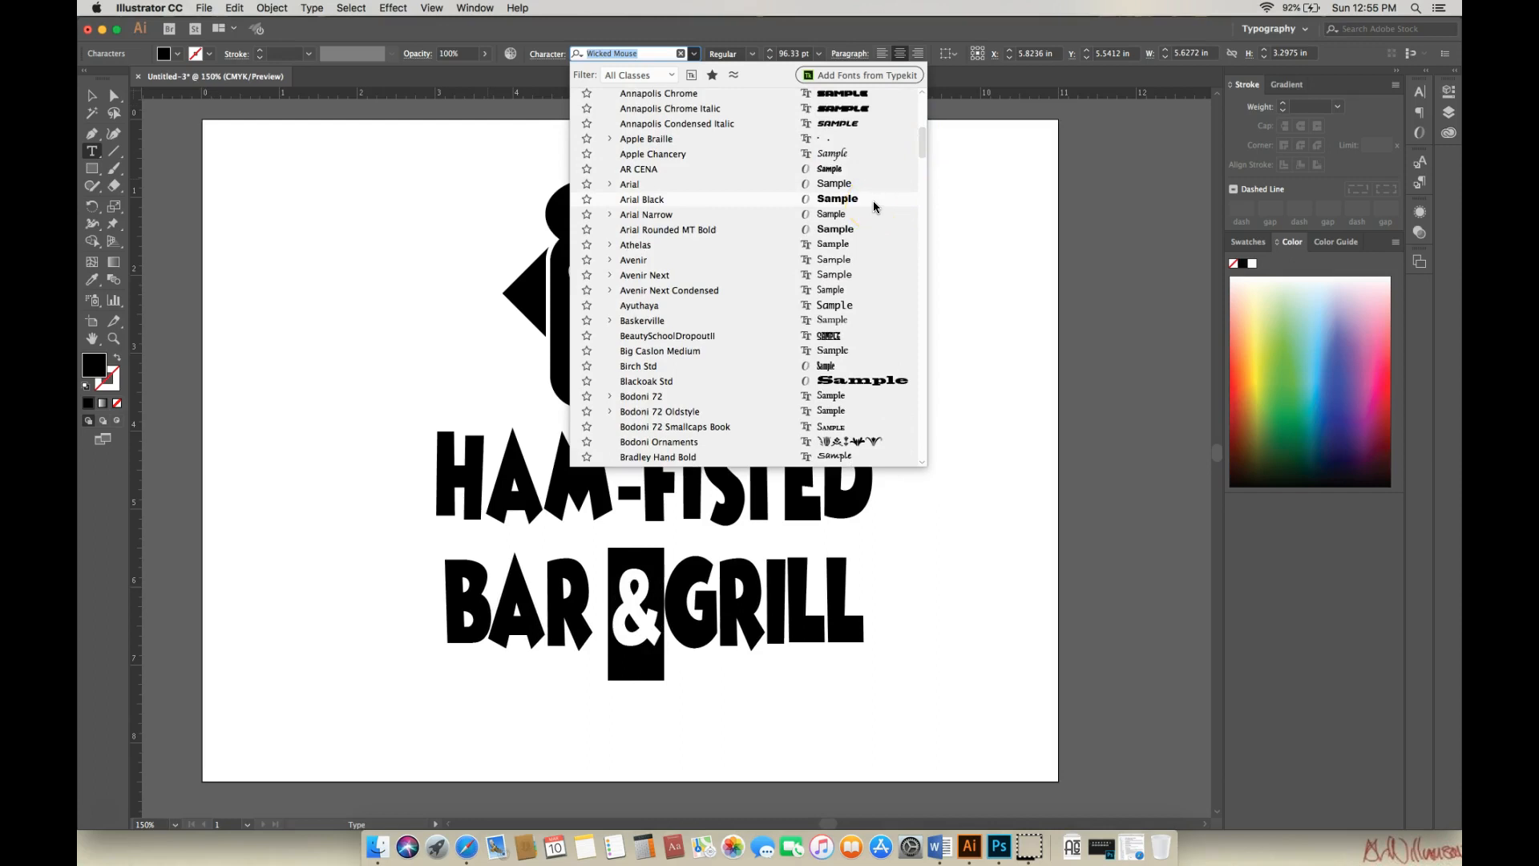
{"action": "key", "text": "Escape"}
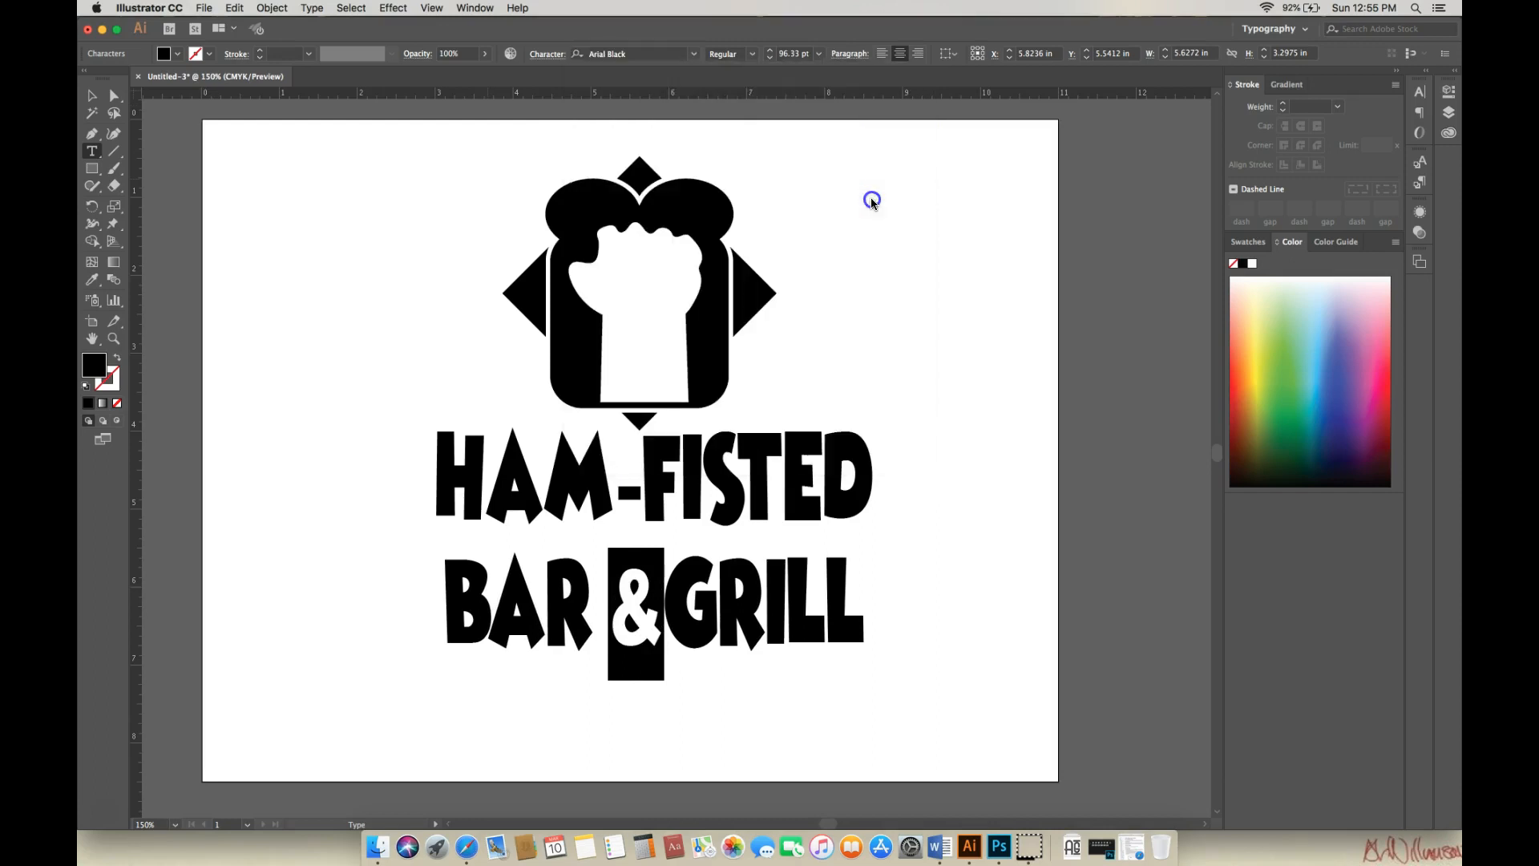
{"action": "left_click", "coordinate": [622, 598]}
{"action": "key", "text": "BackSpace"}
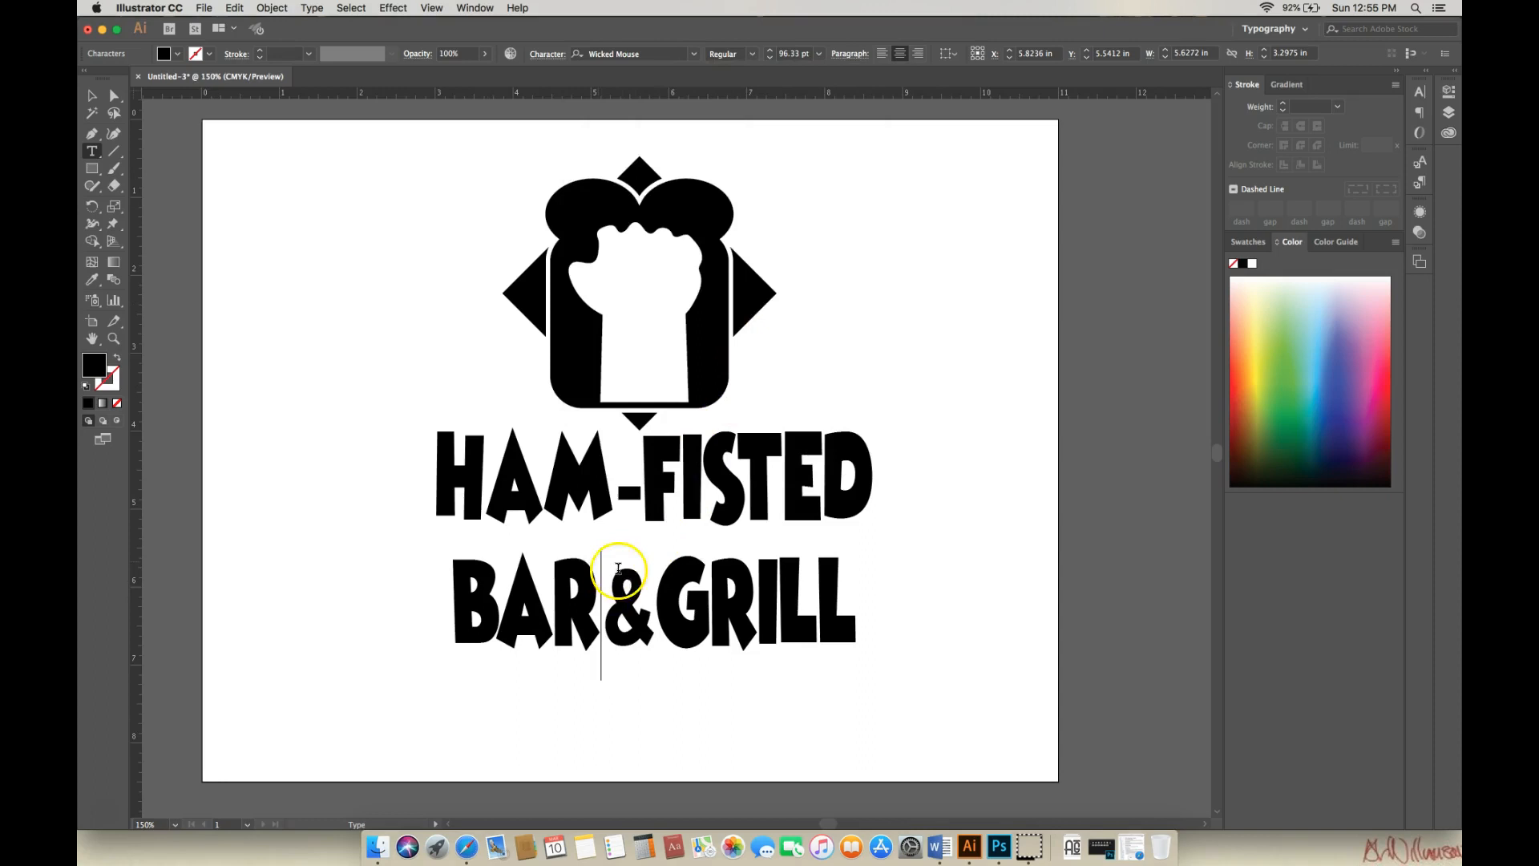
Tighten the leading of the BAR&GRILL line to 89 pt so it sits close beneath HAM-FISTED
{"action": "left_click", "coordinate": [93, 96]}
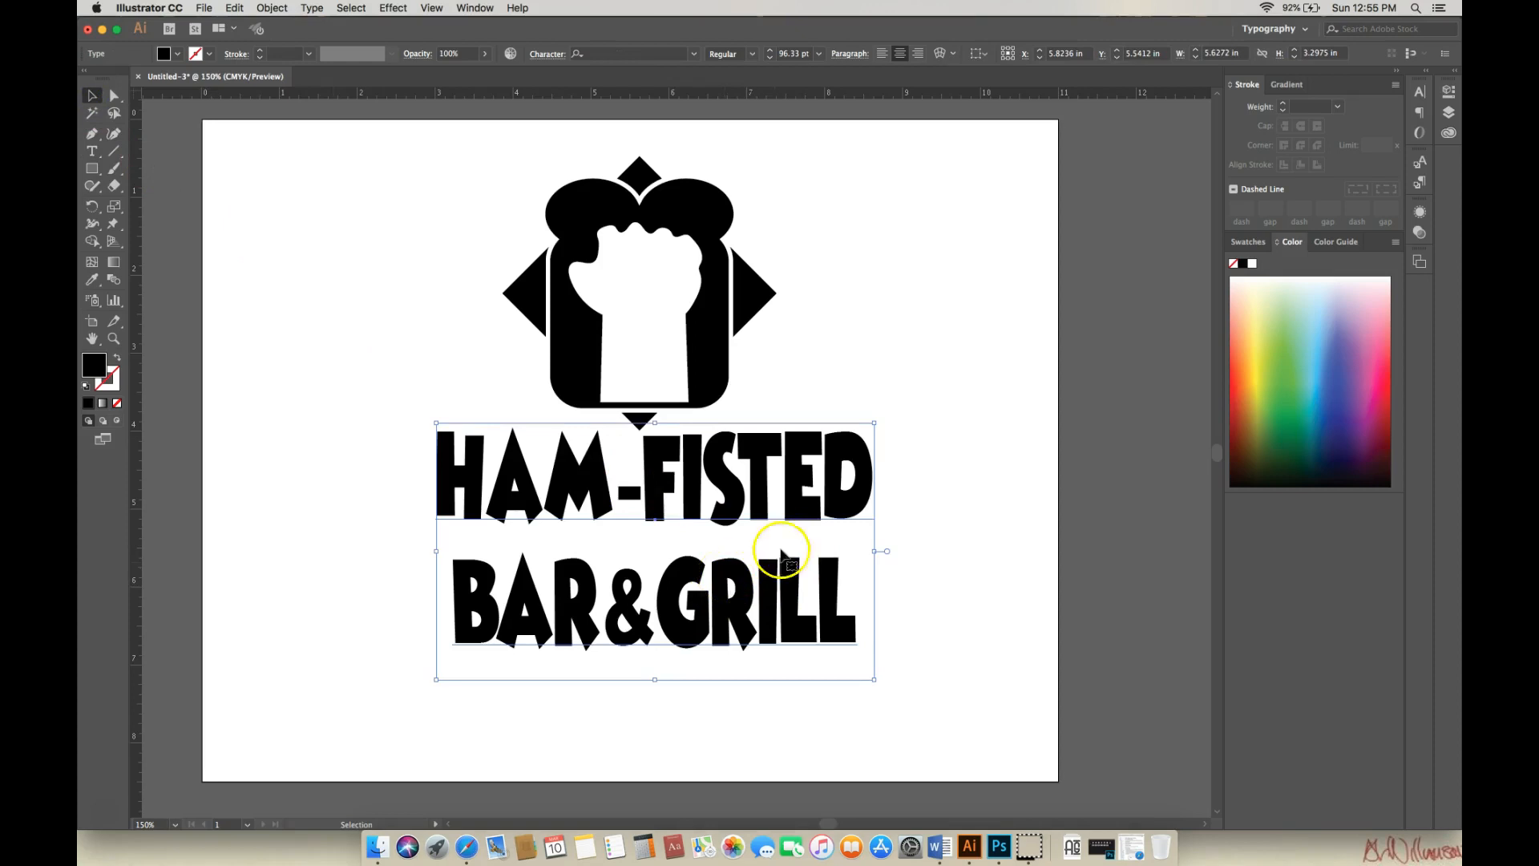
{"action": "left_click", "coordinate": [1420, 95]}
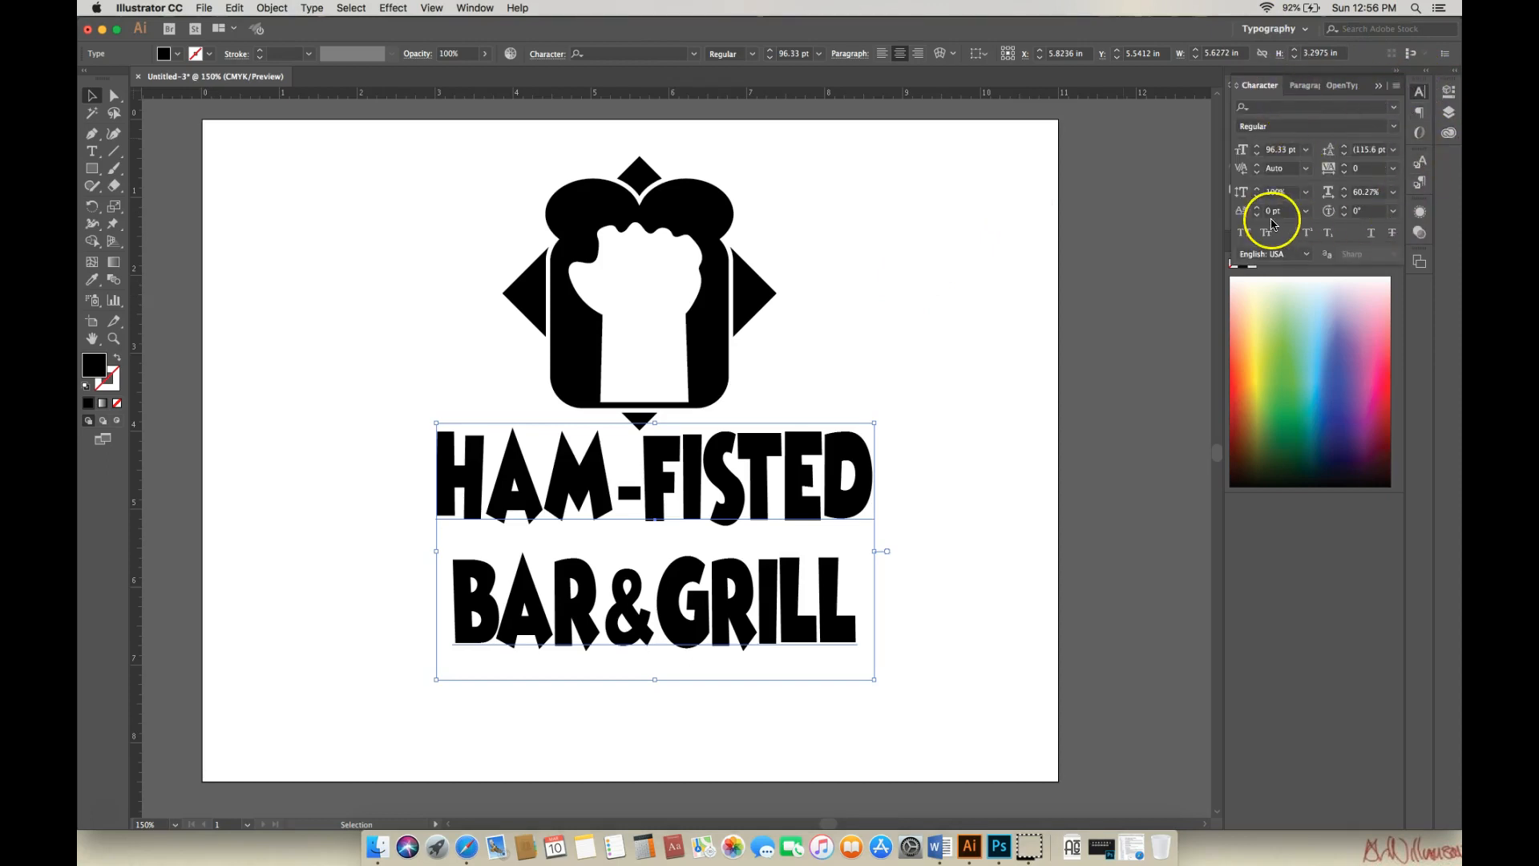
{"action": "left_click", "coordinate": [1346, 155]}
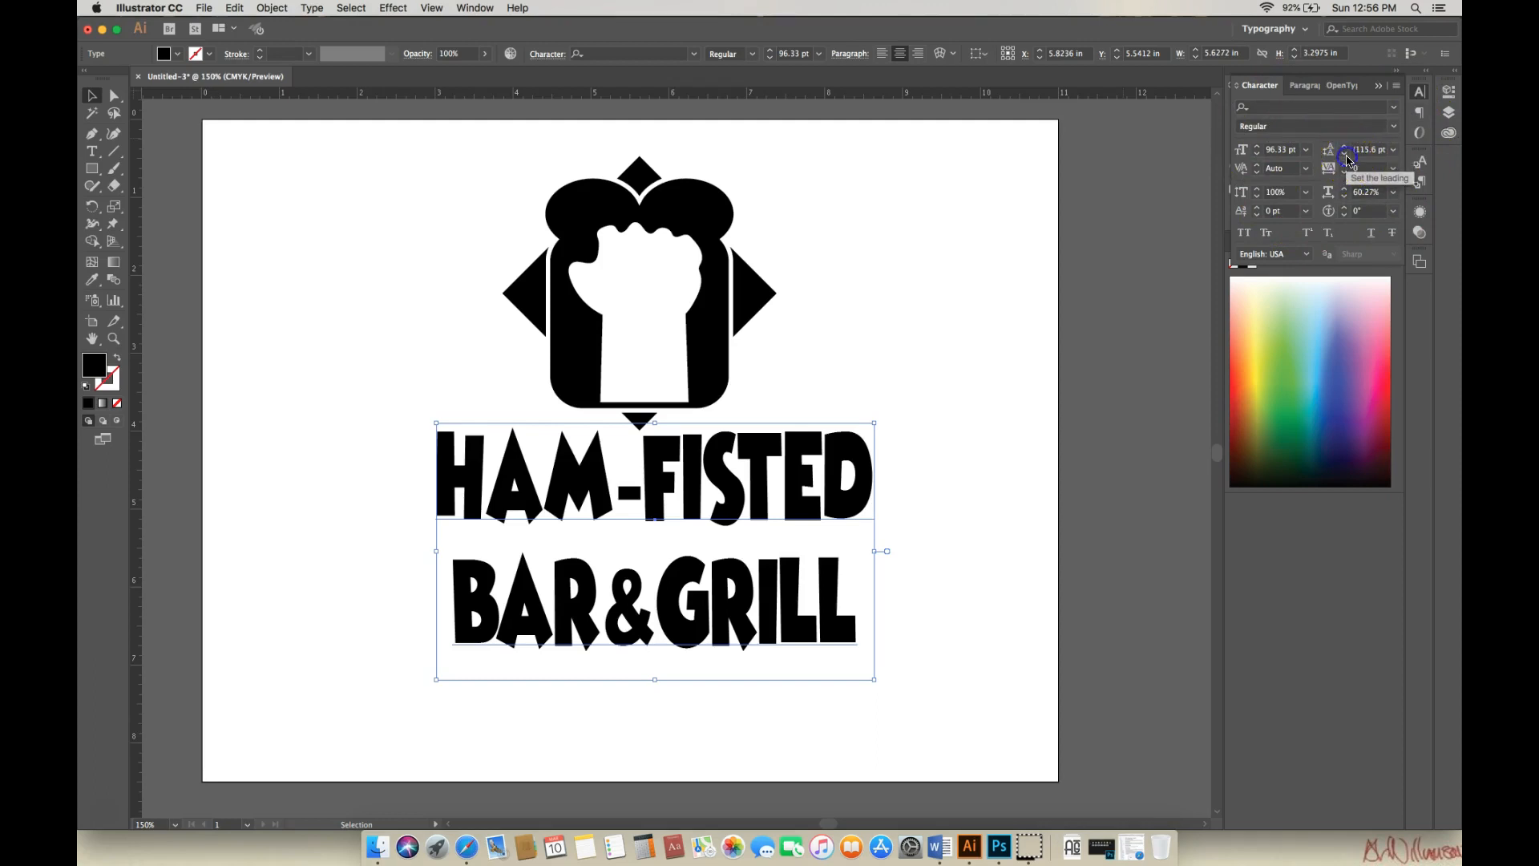
{"action": "left_click", "coordinate": [467, 603]}
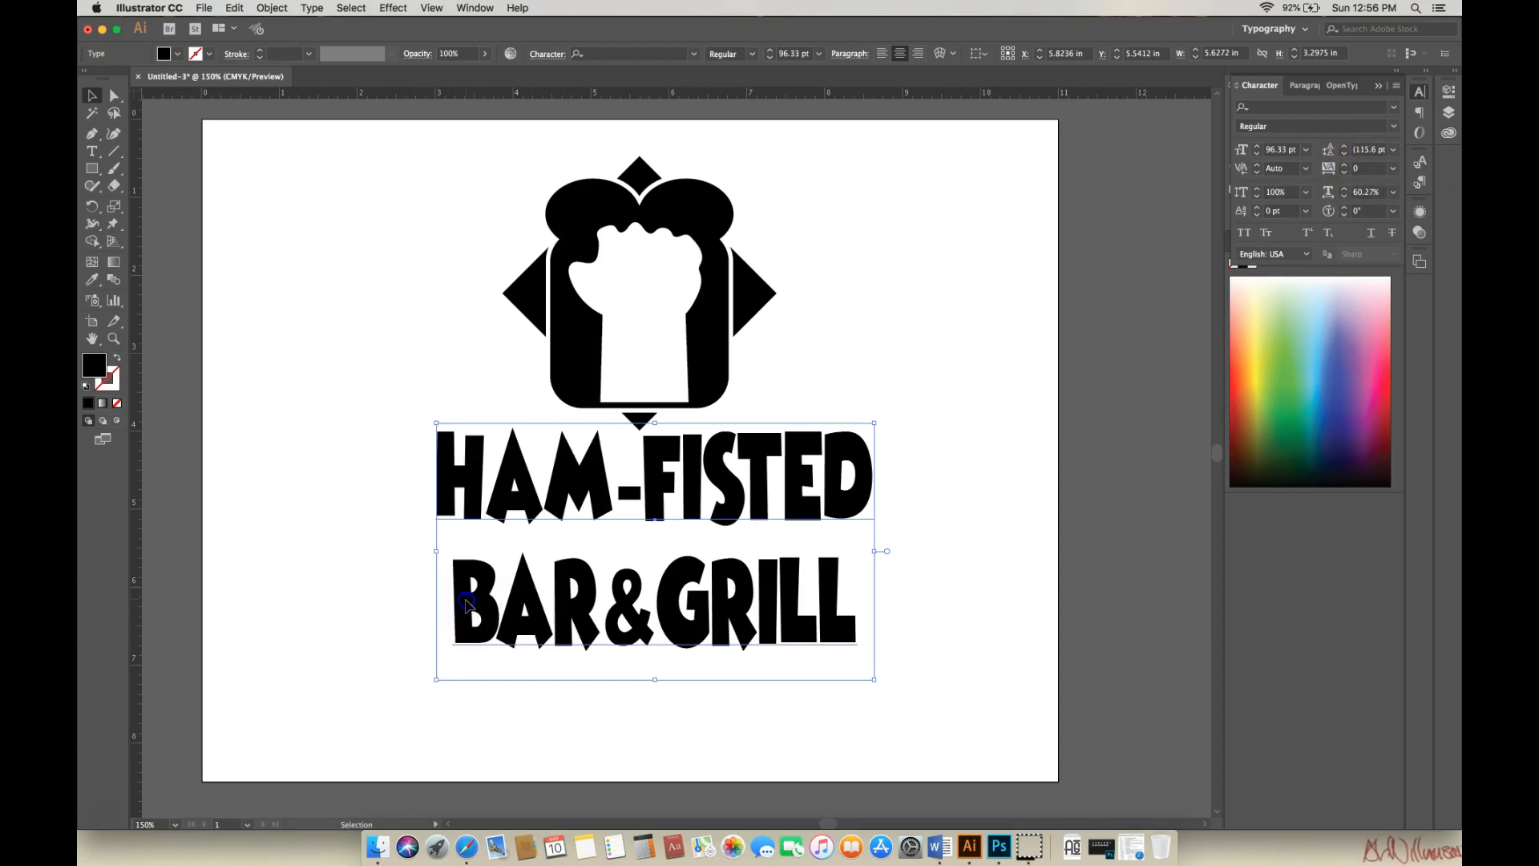
{"action": "double_click", "coordinate": [467, 603]}
{"action": "left_click_drag", "start_coordinate": [467, 603], "coordinate": [951, 591]}
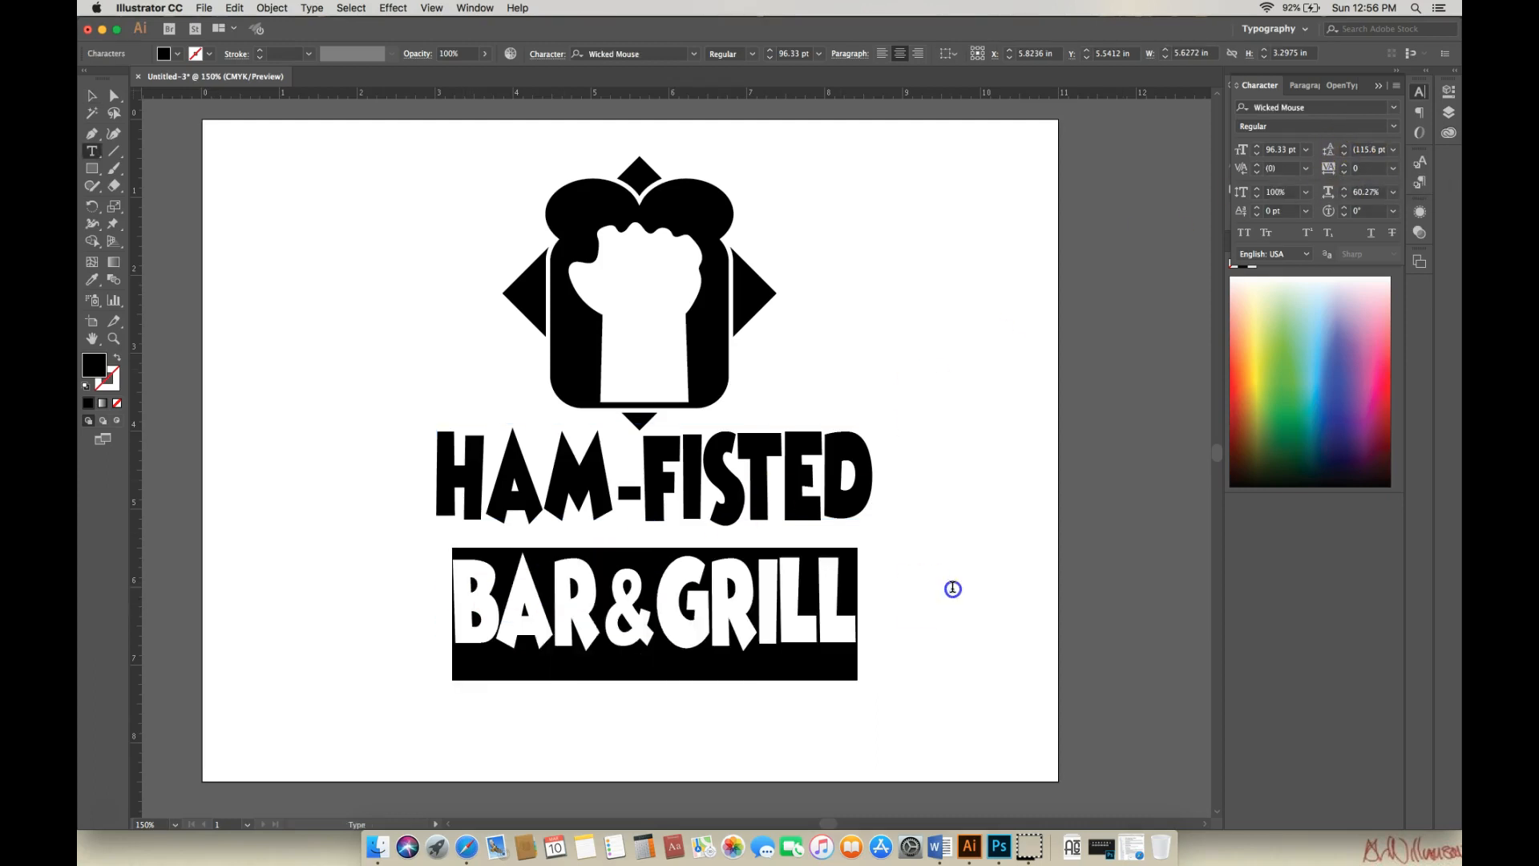
{"action": "left_click", "coordinate": [1345, 147]}
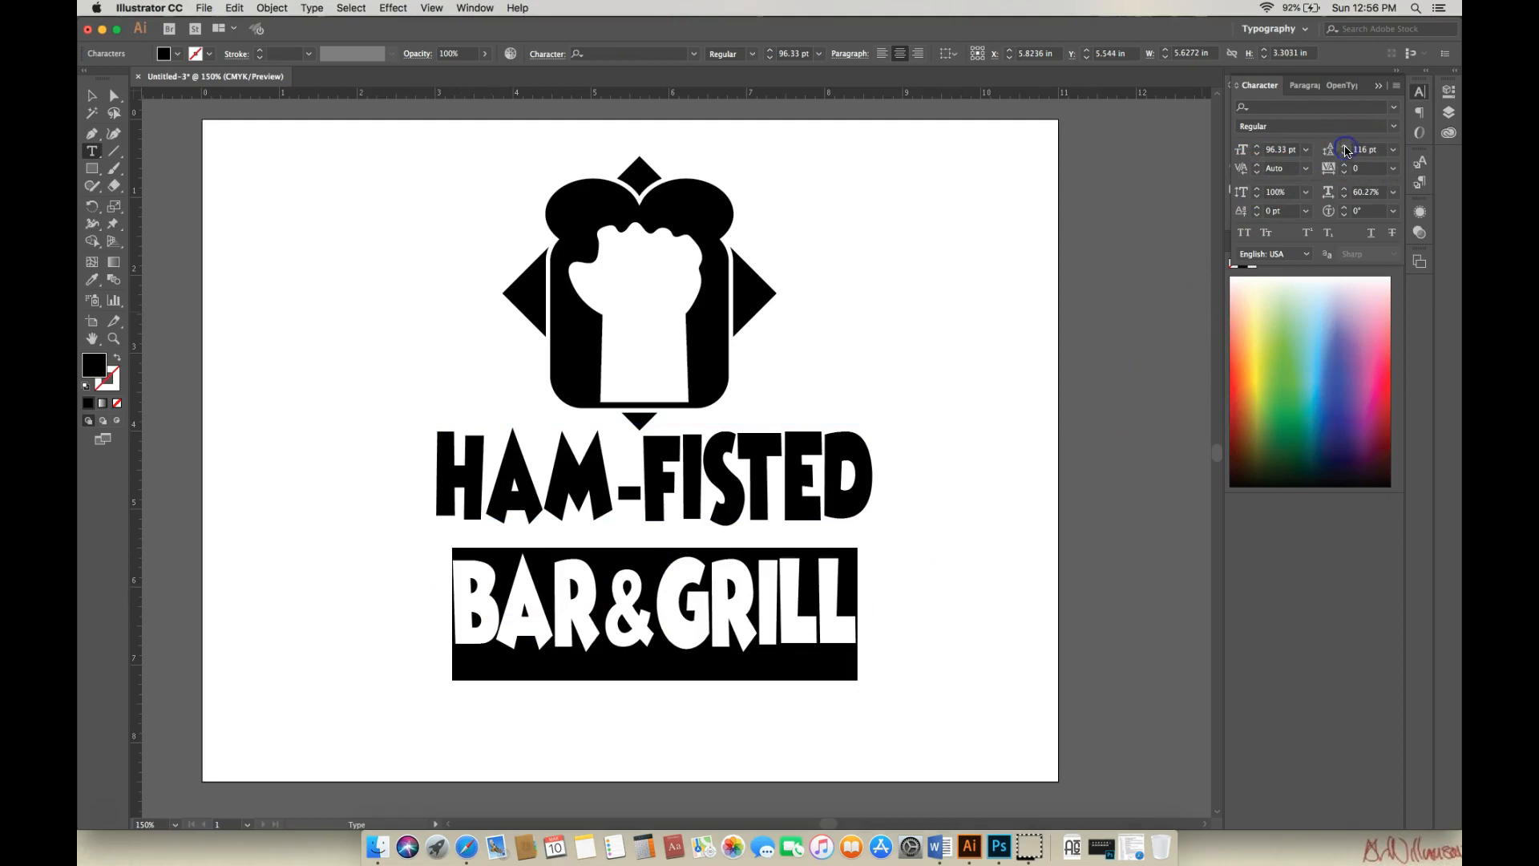
{"action": "left_click", "coordinate": [1345, 157]}
{"action": "left_click", "coordinate": [1345, 158]}
{"action": "left_click", "coordinate": [1345, 157]}
{"action": "left_click", "coordinate": [1345, 157]}
{"action": "left_click", "coordinate": [1345, 158]}
{"action": "left_click", "coordinate": [1345, 158]}
{"action": "left_click", "coordinate": [1345, 157]}
{"action": "left_click", "coordinate": [1345, 157]}
{"action": "left_click", "coordinate": [1345, 157]}
{"action": "left_click", "coordinate": [1345, 157]}
{"action": "left_click", "coordinate": [1345, 157]}
{"action": "left_click", "coordinate": [1345, 157]}
{"action": "left_click", "coordinate": [1345, 157]}
{"action": "left_click", "coordinate": [1345, 157]}
{"action": "left_click", "coordinate": [1345, 157]}
{"action": "left_click", "coordinate": [1345, 158]}
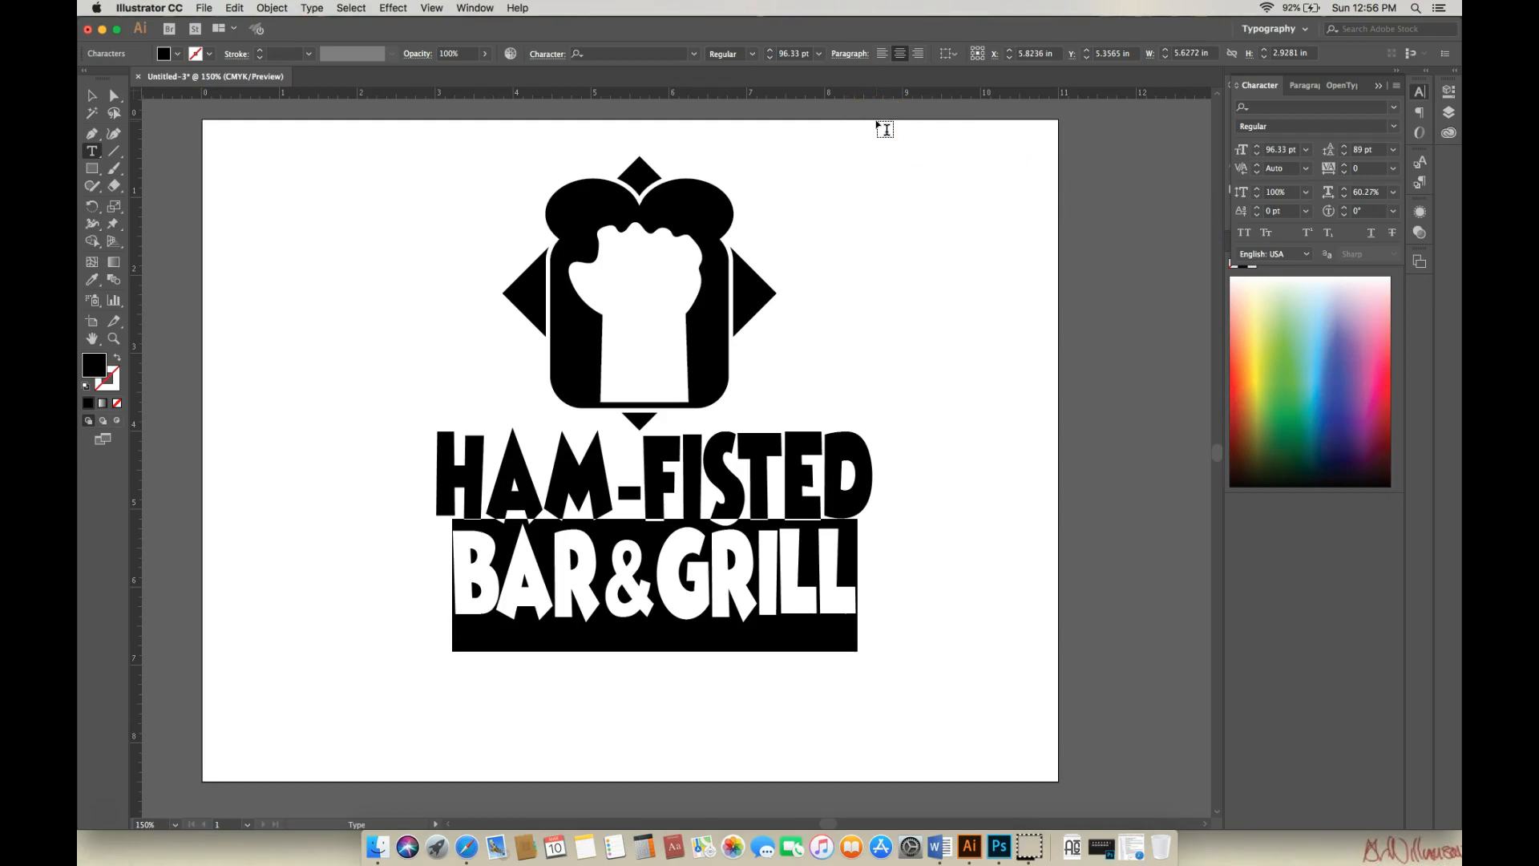
Set the horizontal scale of the whole two-line text to 90%
{"action": "left_click", "coordinate": [91, 97]}
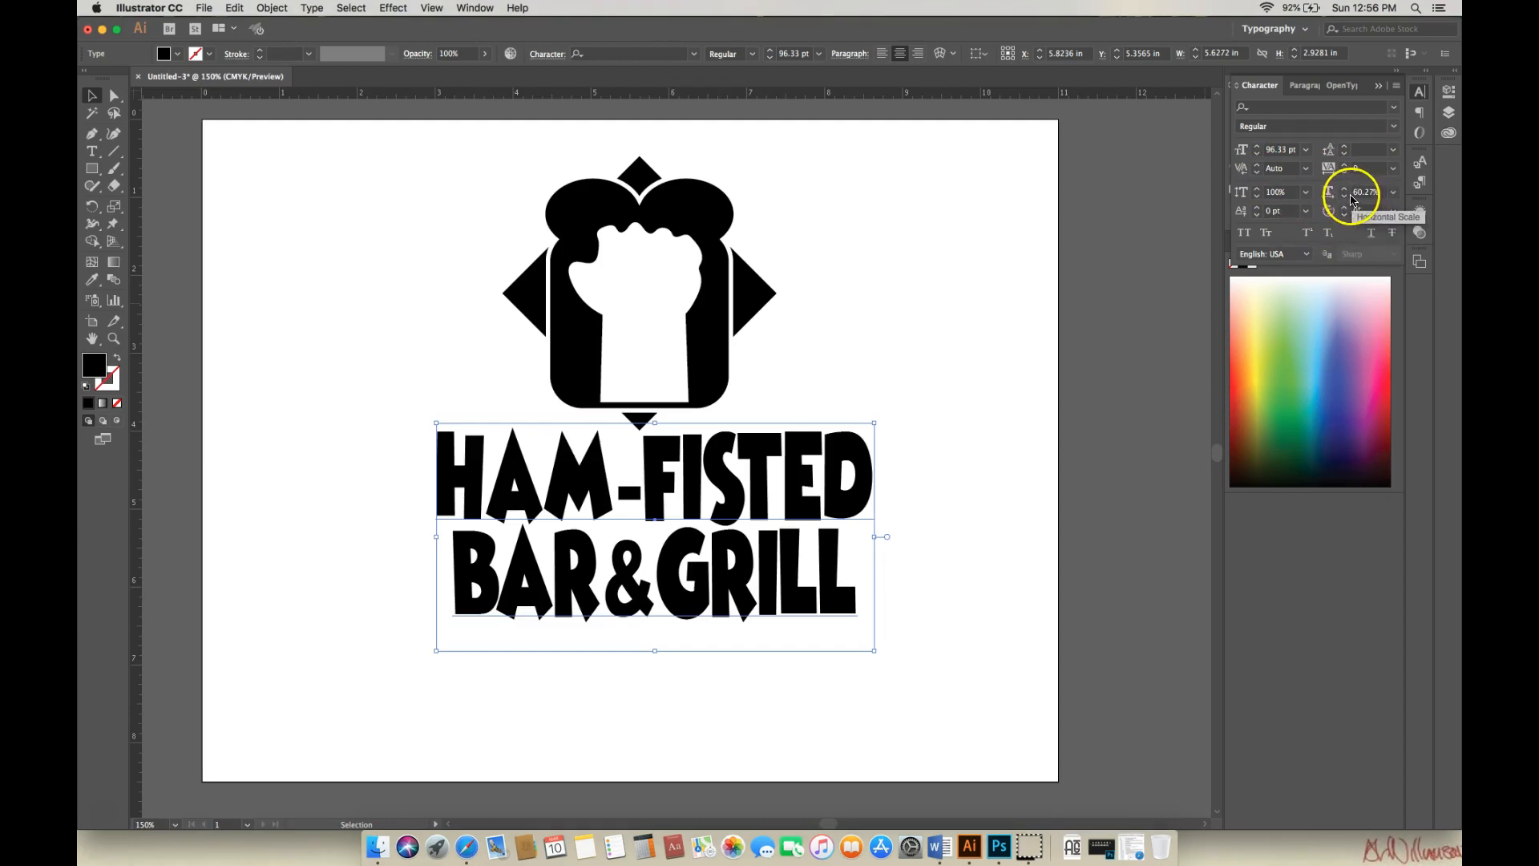
{"action": "left_click", "coordinate": [1395, 193]}
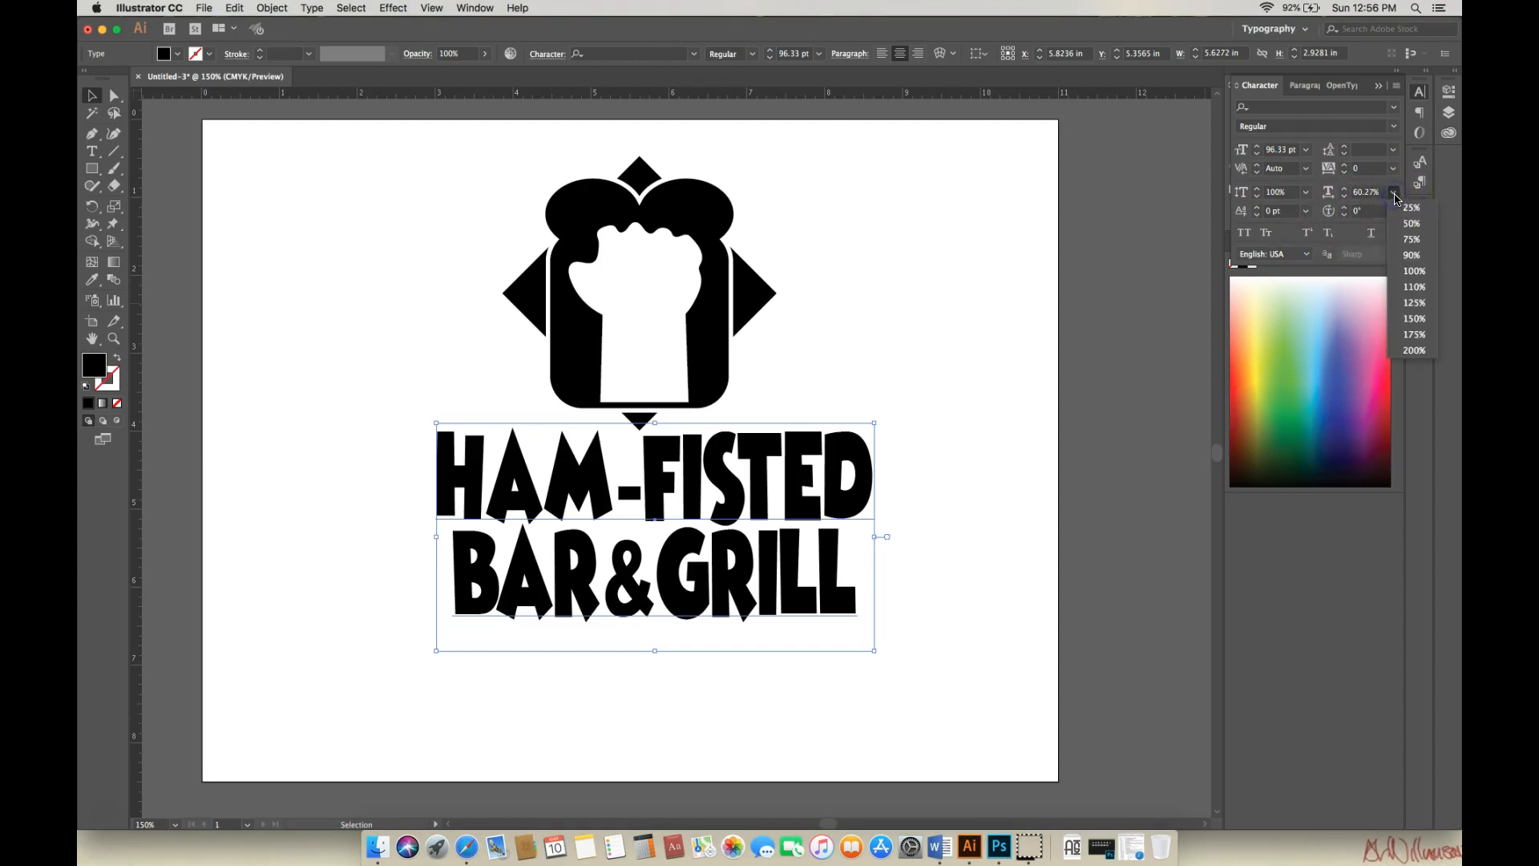
{"action": "left_click", "coordinate": [1413, 255]}
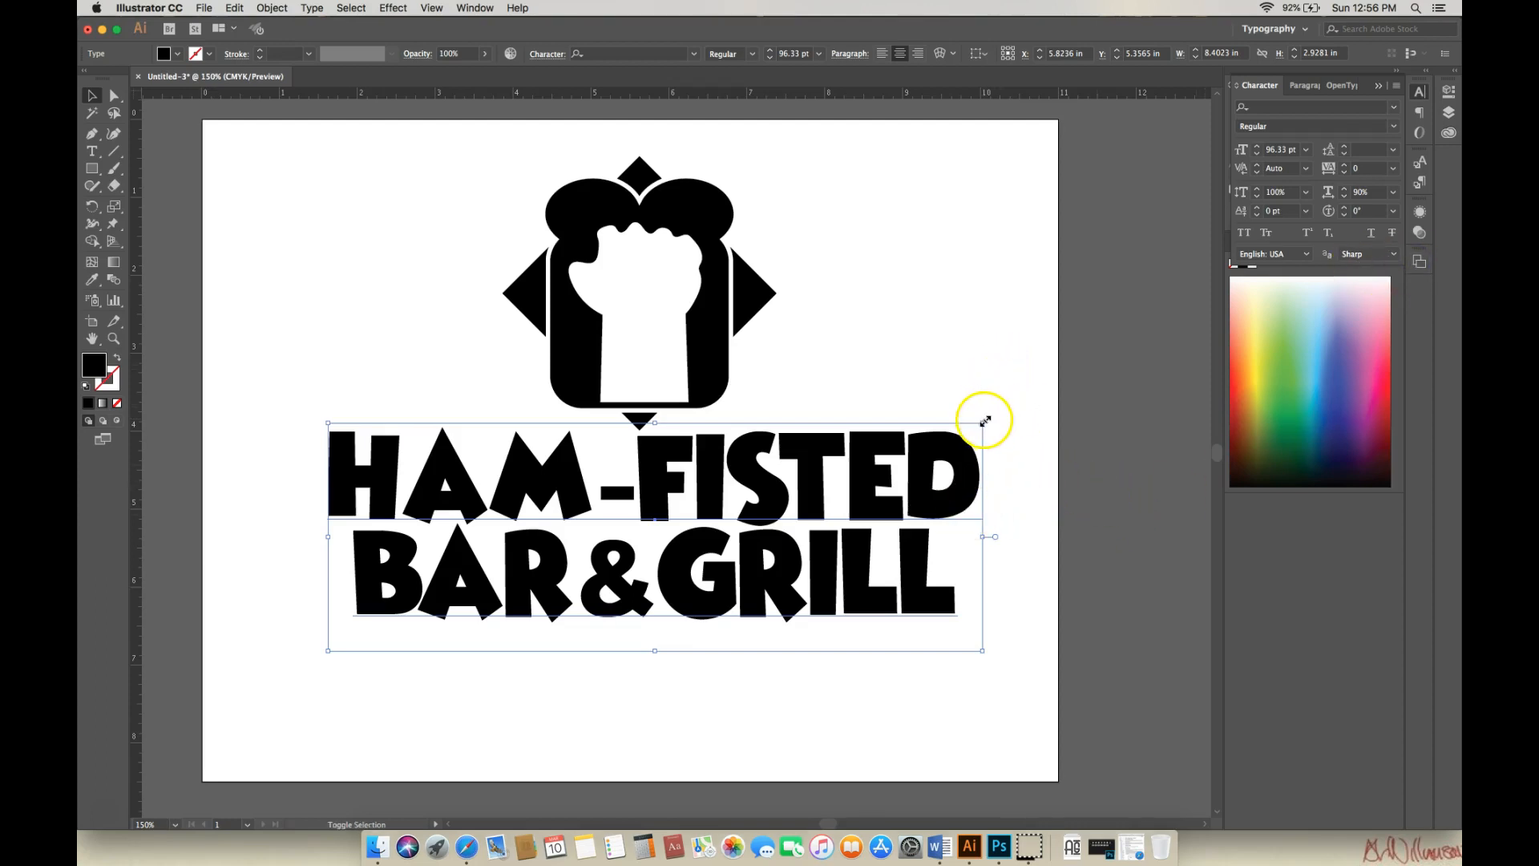
Scale the two-line text down to about 73 pt and position it directly beneath the bread icon
{"action": "left_click_drag", "start_coordinate": [983, 421], "coordinate": [825, 475]}
{"action": "left_click_drag", "start_coordinate": [681, 516], "coordinate": [802, 447]}
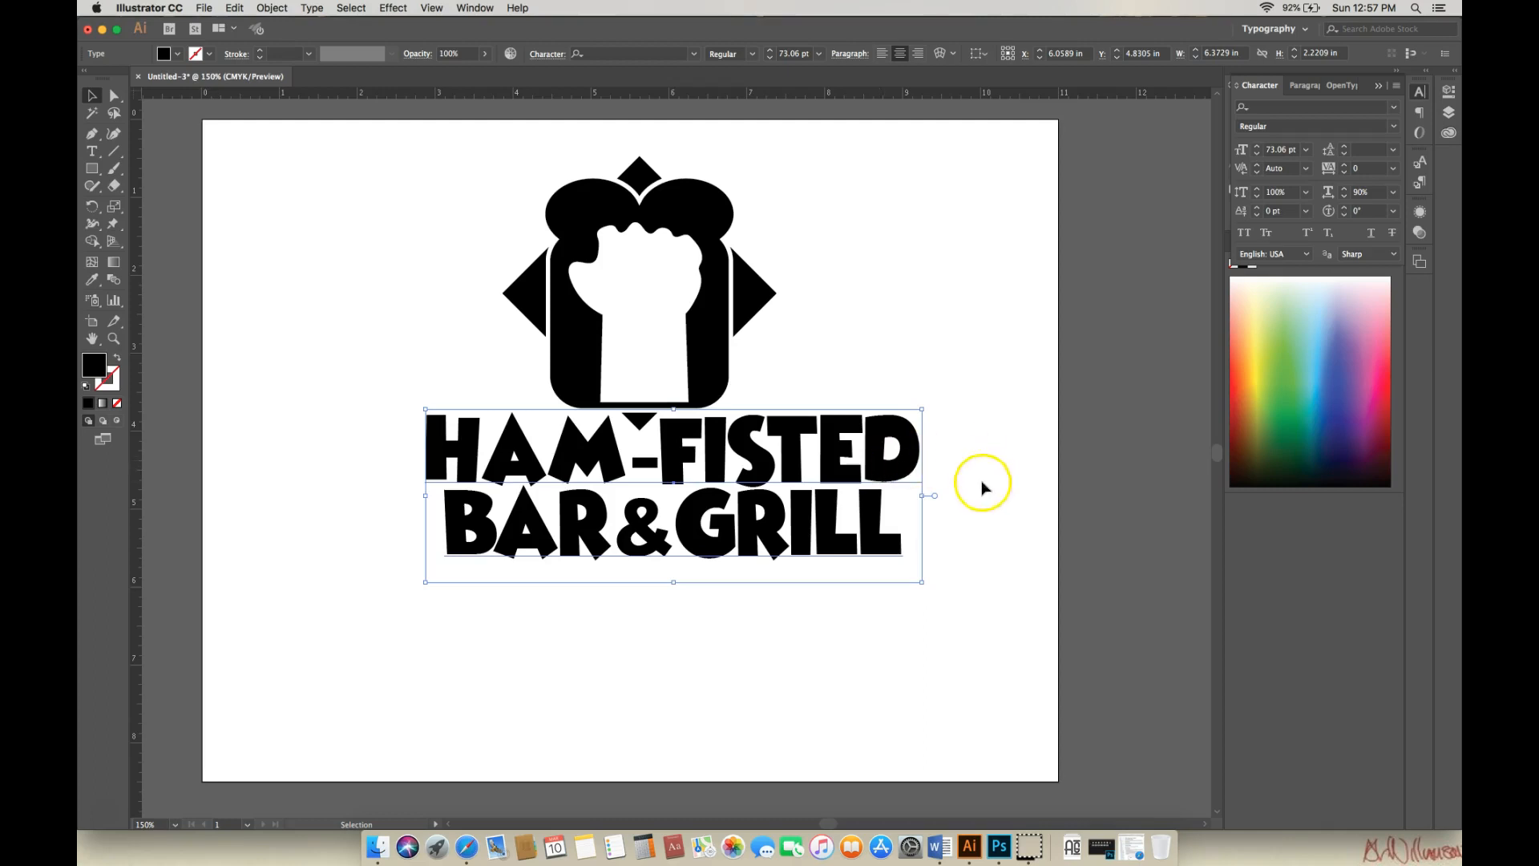
{"action": "mouse_move", "coordinate": [819, 455]}
{"action": "left_mouse_down"}
{"action": "mouse_move", "coordinate": [802, 473]}
{"action": "mouse_move", "coordinate": [826, 456]}
{"action": "left_mouse_up"}
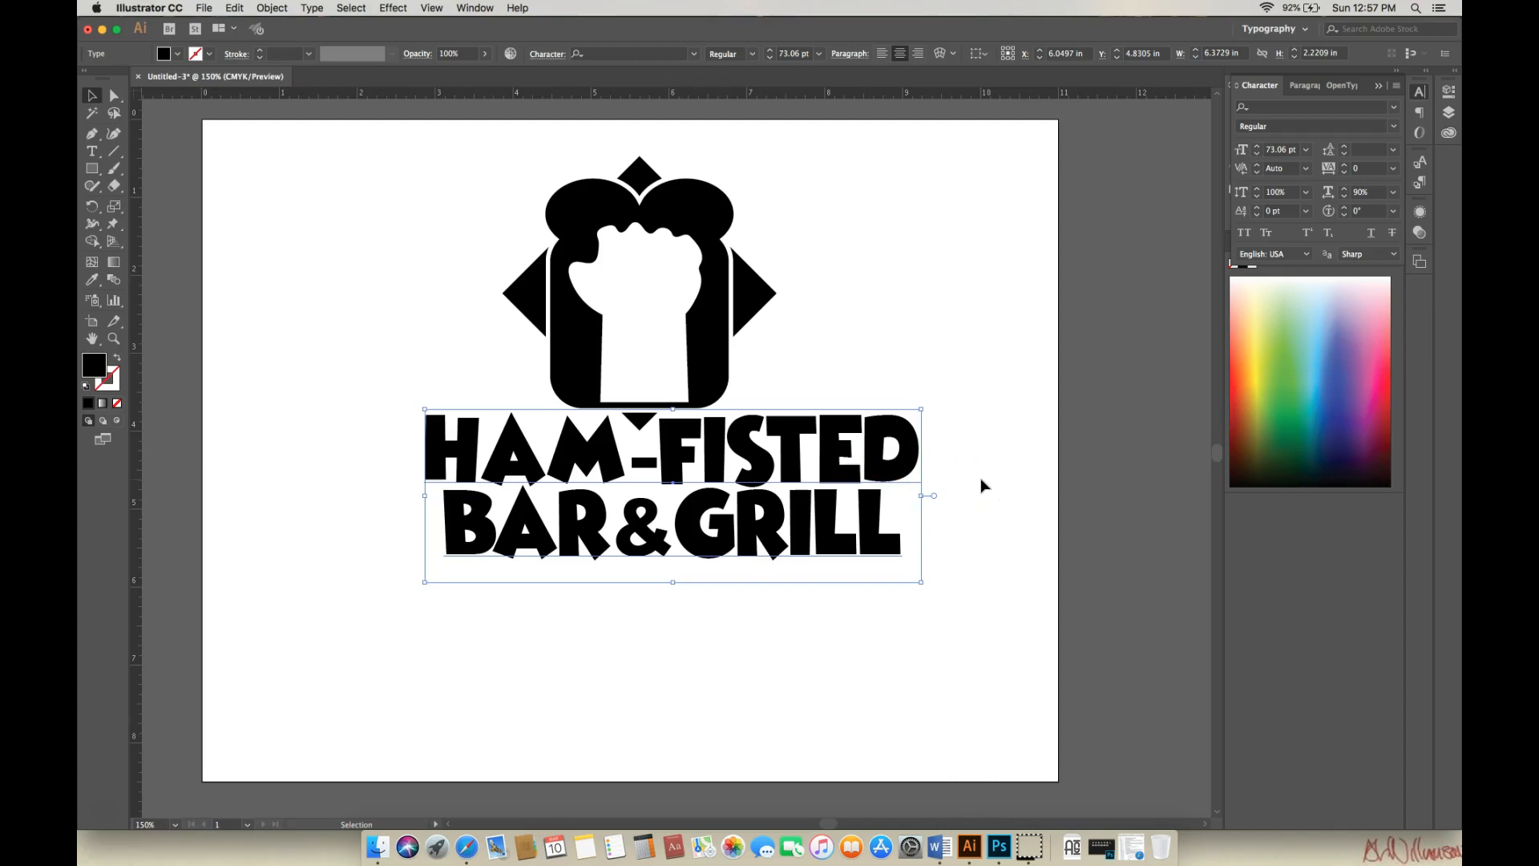
Move the text up to overlap the base of the bread and give it a 3 pt white stroke
{"action": "mouse_move", "coordinate": [799, 439]}
{"action": "left_mouse_down"}
{"action": "mouse_move", "coordinate": [789, 417]}
{"action": "mouse_move", "coordinate": [756, 408]}
{"action": "left_mouse_up"}
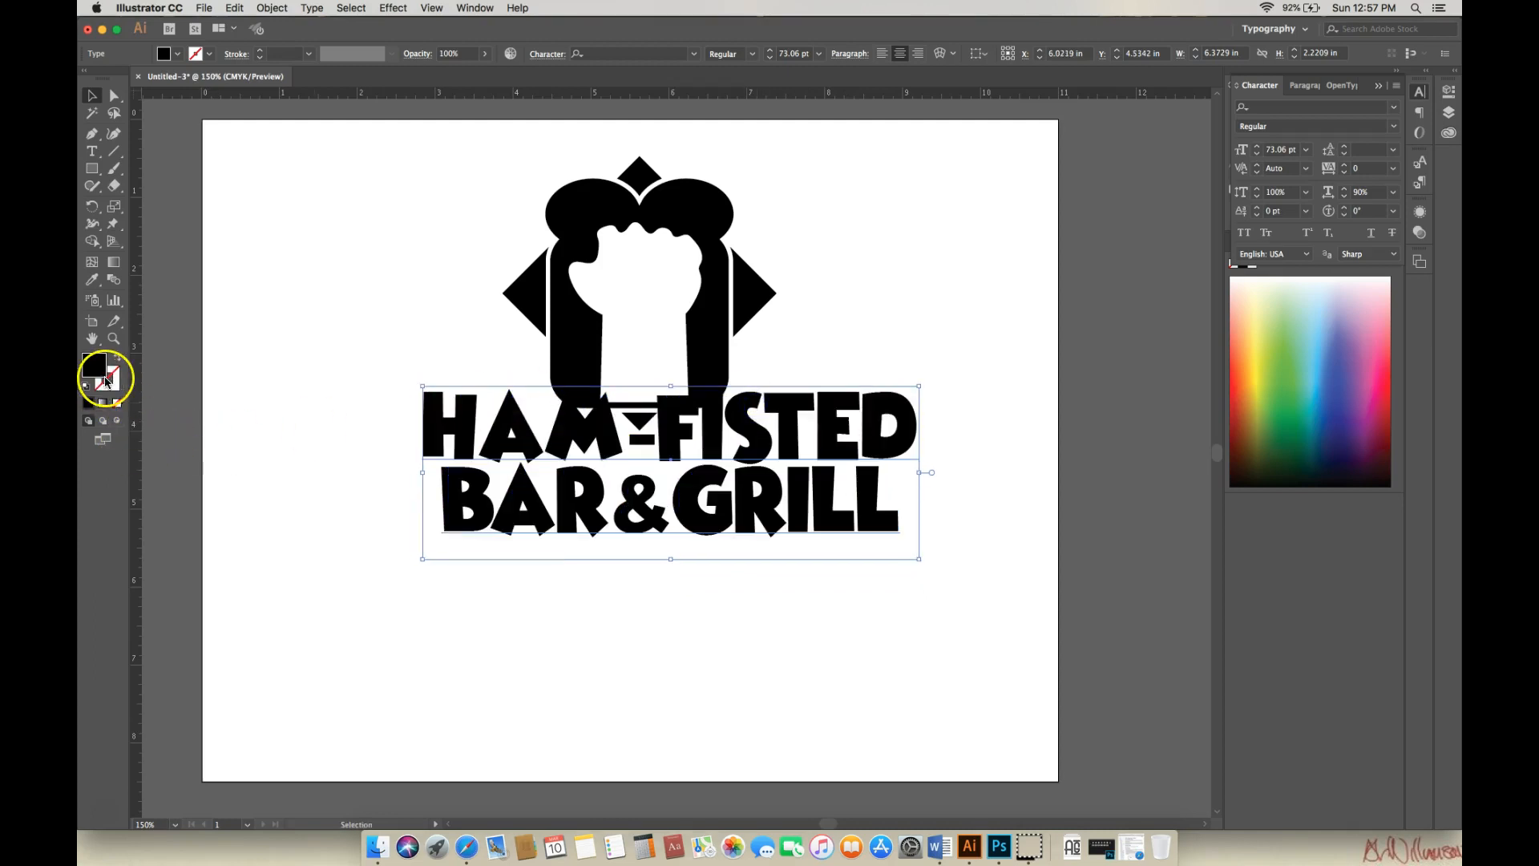
{"action": "left_click", "coordinate": [209, 54]}
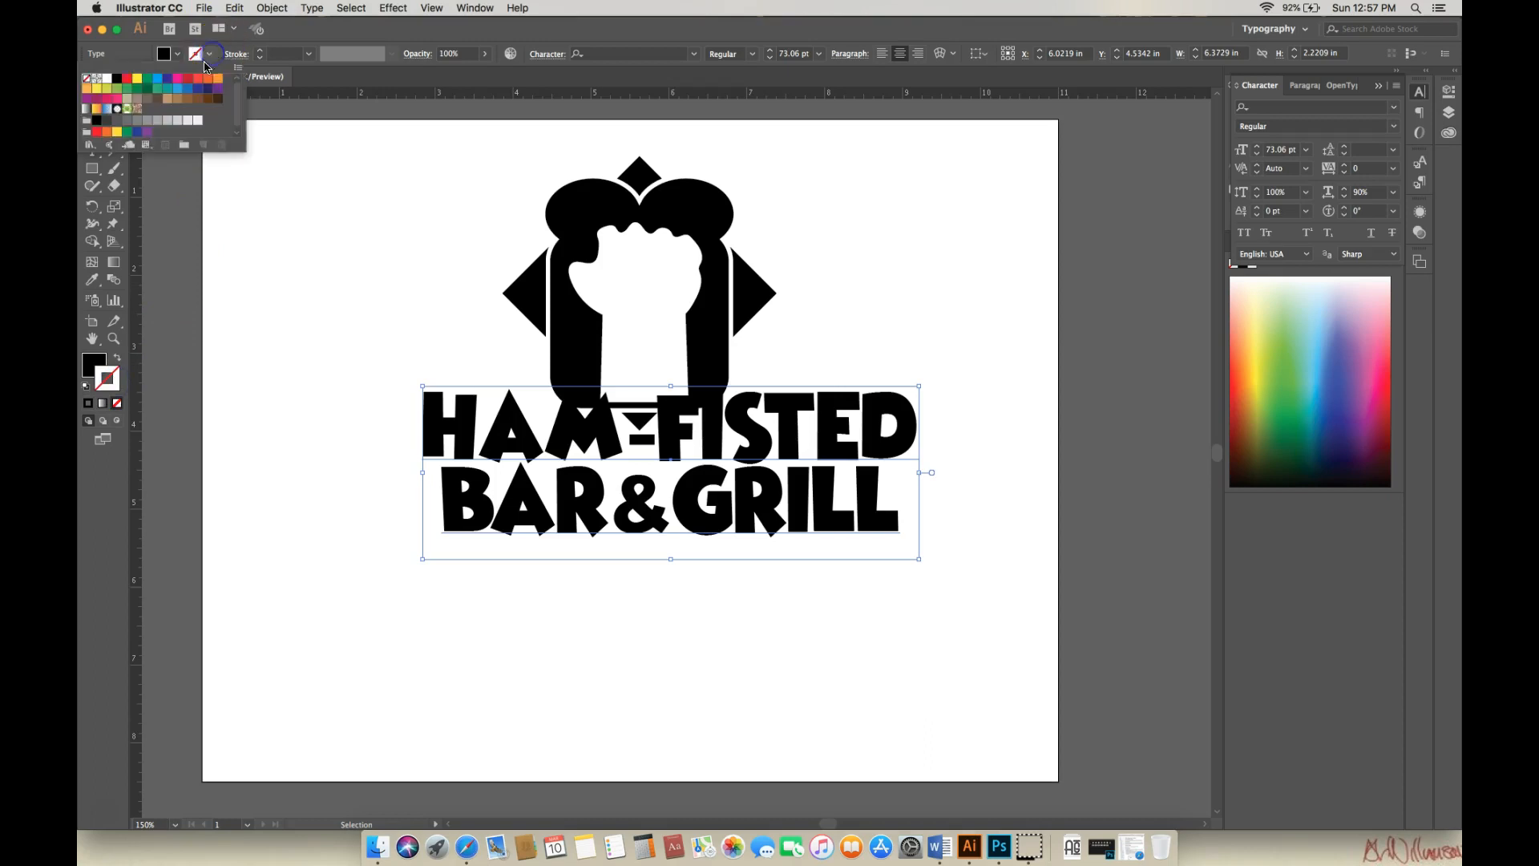
{"action": "left_click", "coordinate": [104, 79]}
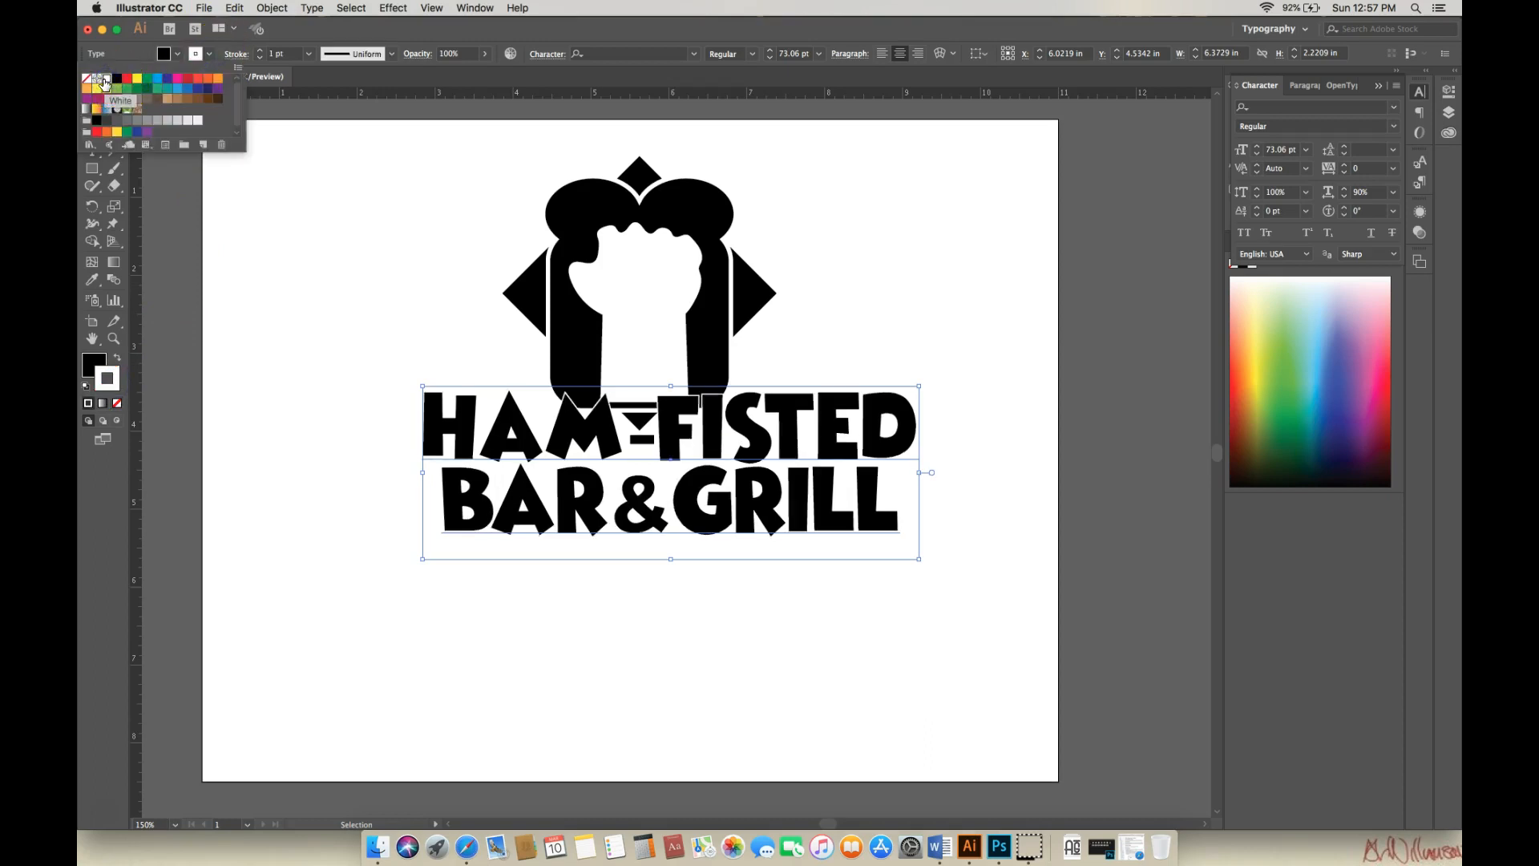
{"action": "left_click", "coordinate": [262, 54]}
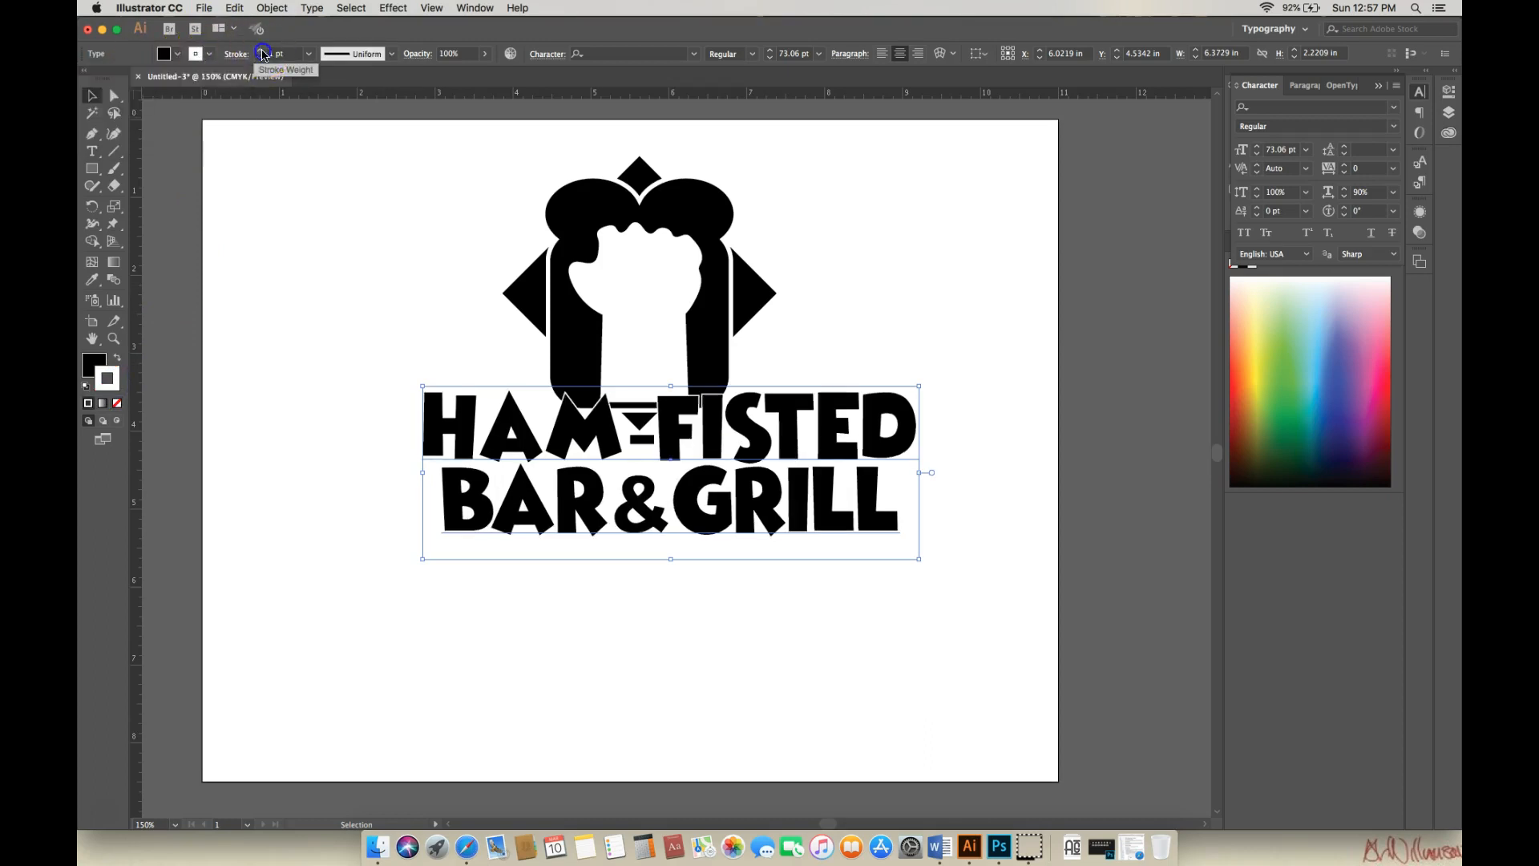
{"action": "left_click", "coordinate": [263, 54]}
{"action": "left_click", "coordinate": [262, 54]}
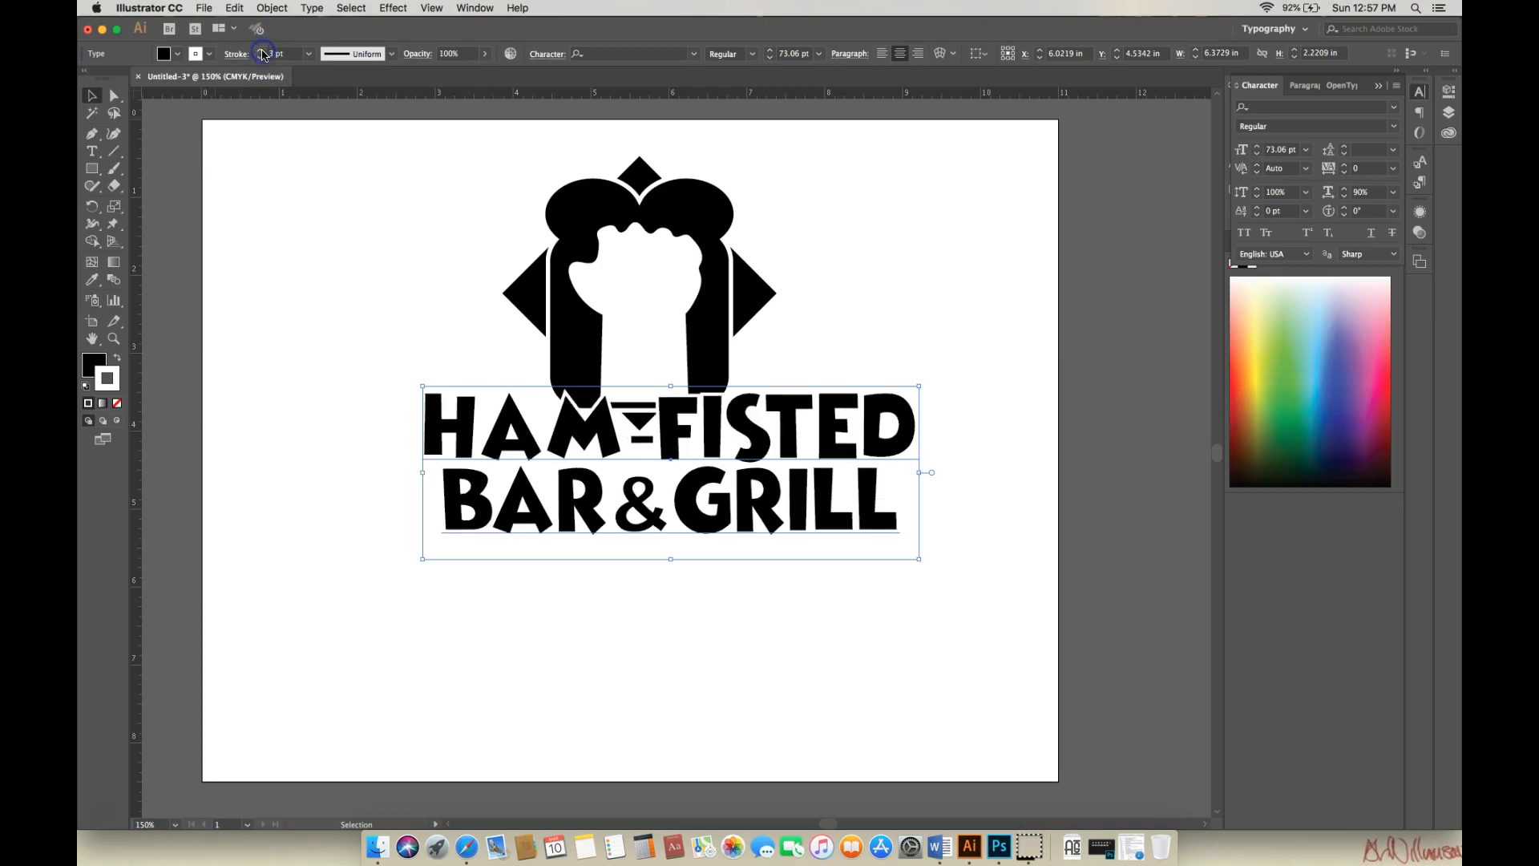
Move the text back down below the bread, remove its stroke and nudge it slightly to the right
{"action": "right_click", "coordinate": [760, 438]}
{"action": "left_click_drag", "start_coordinate": [760, 438], "coordinate": [712, 452]}
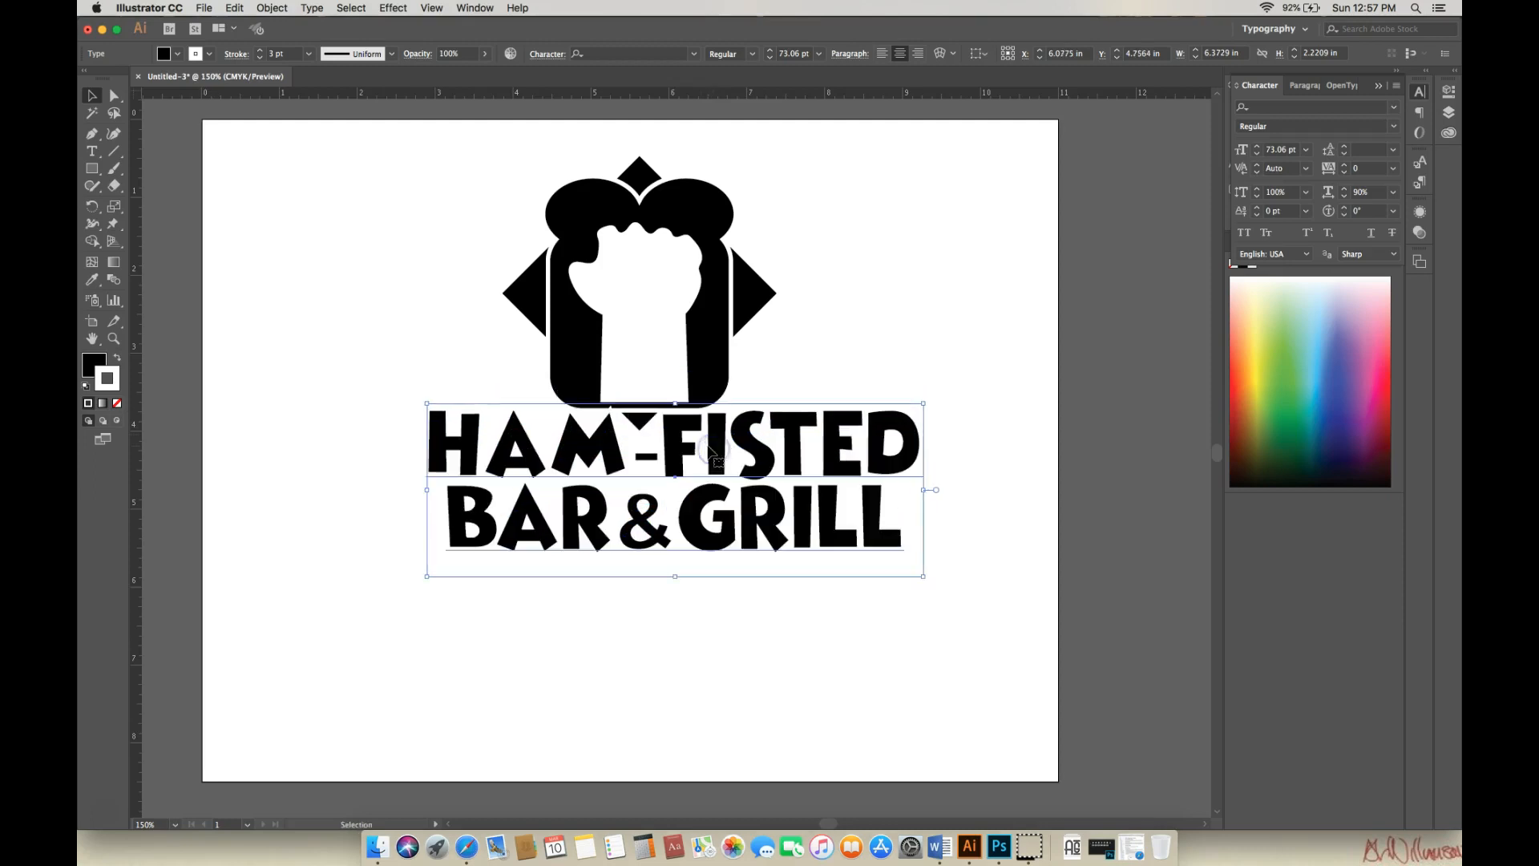
{"action": "left_click", "coordinate": [211, 54]}
{"action": "left_click", "coordinate": [210, 55]}
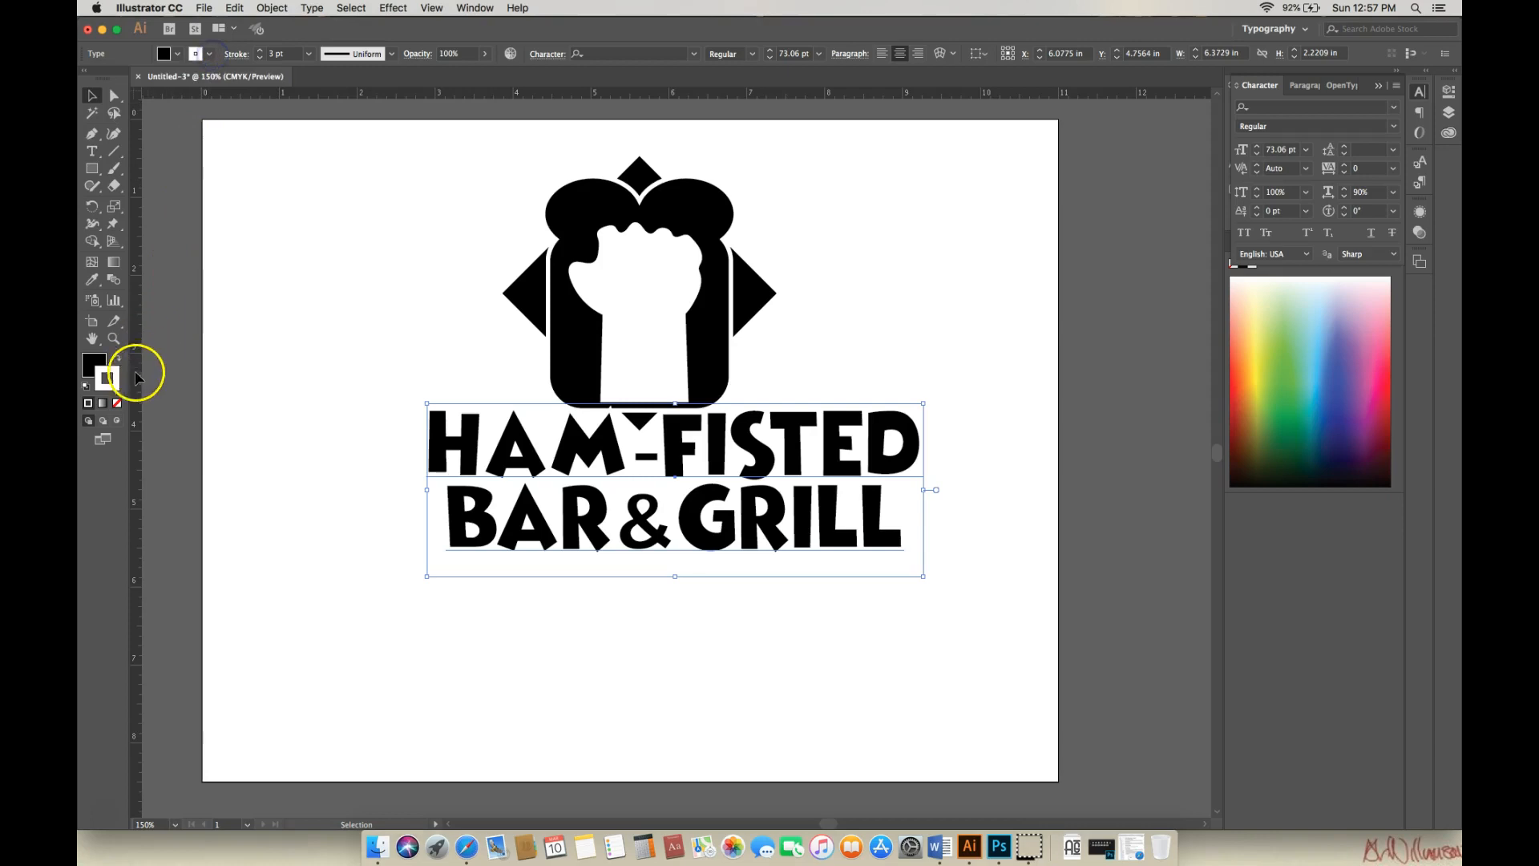
{"action": "left_click", "coordinate": [118, 405]}
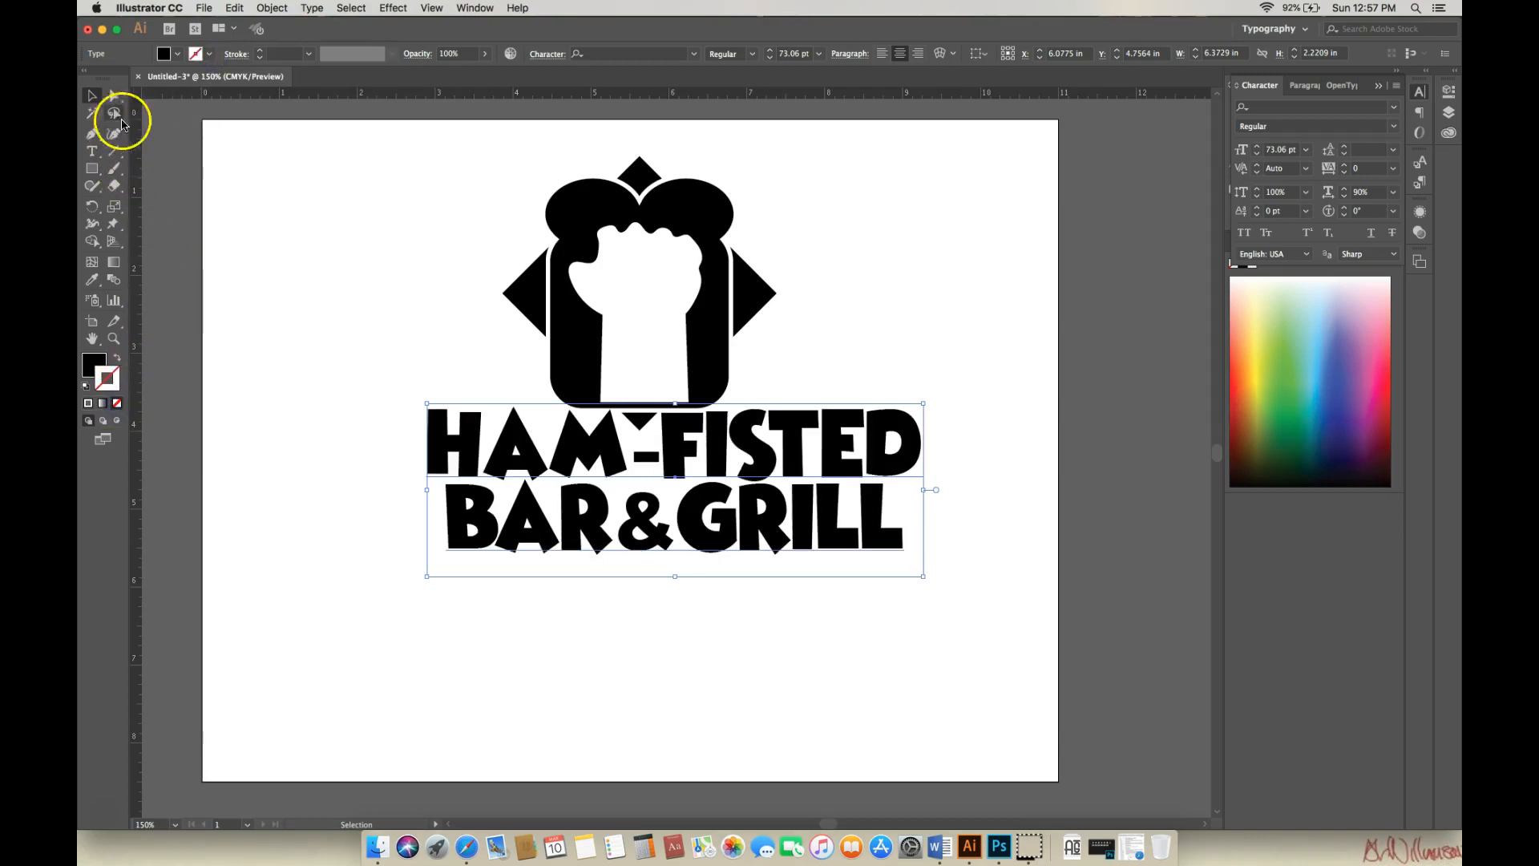
{"action": "left_click_drag", "start_coordinate": [671, 433], "coordinate": [673, 434]}
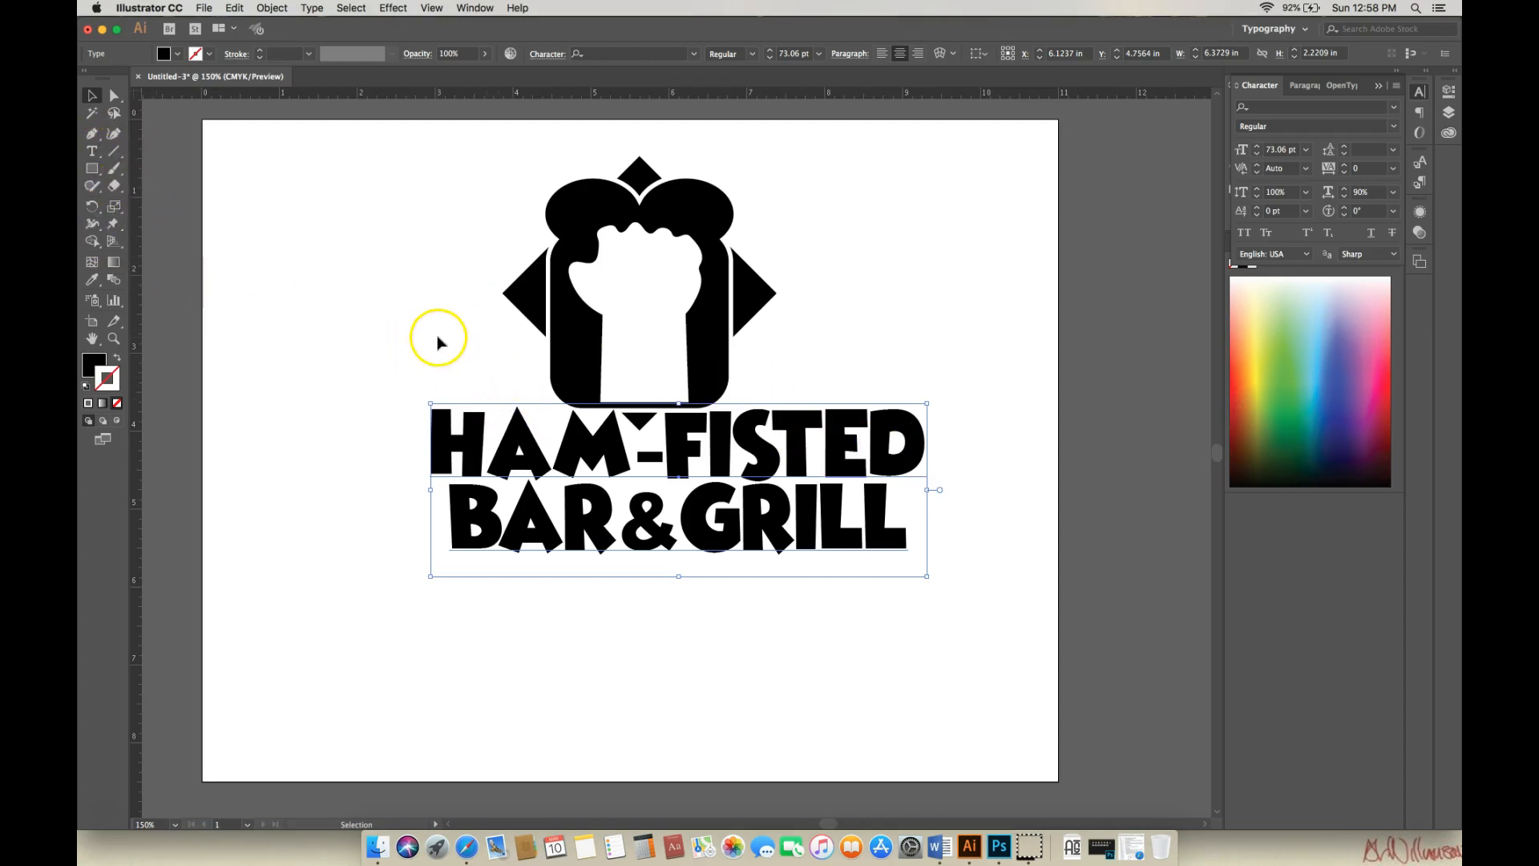
Add a separate text object reading "The" in the empty area left of the icon
{"action": "left_click", "coordinate": [93, 152]}
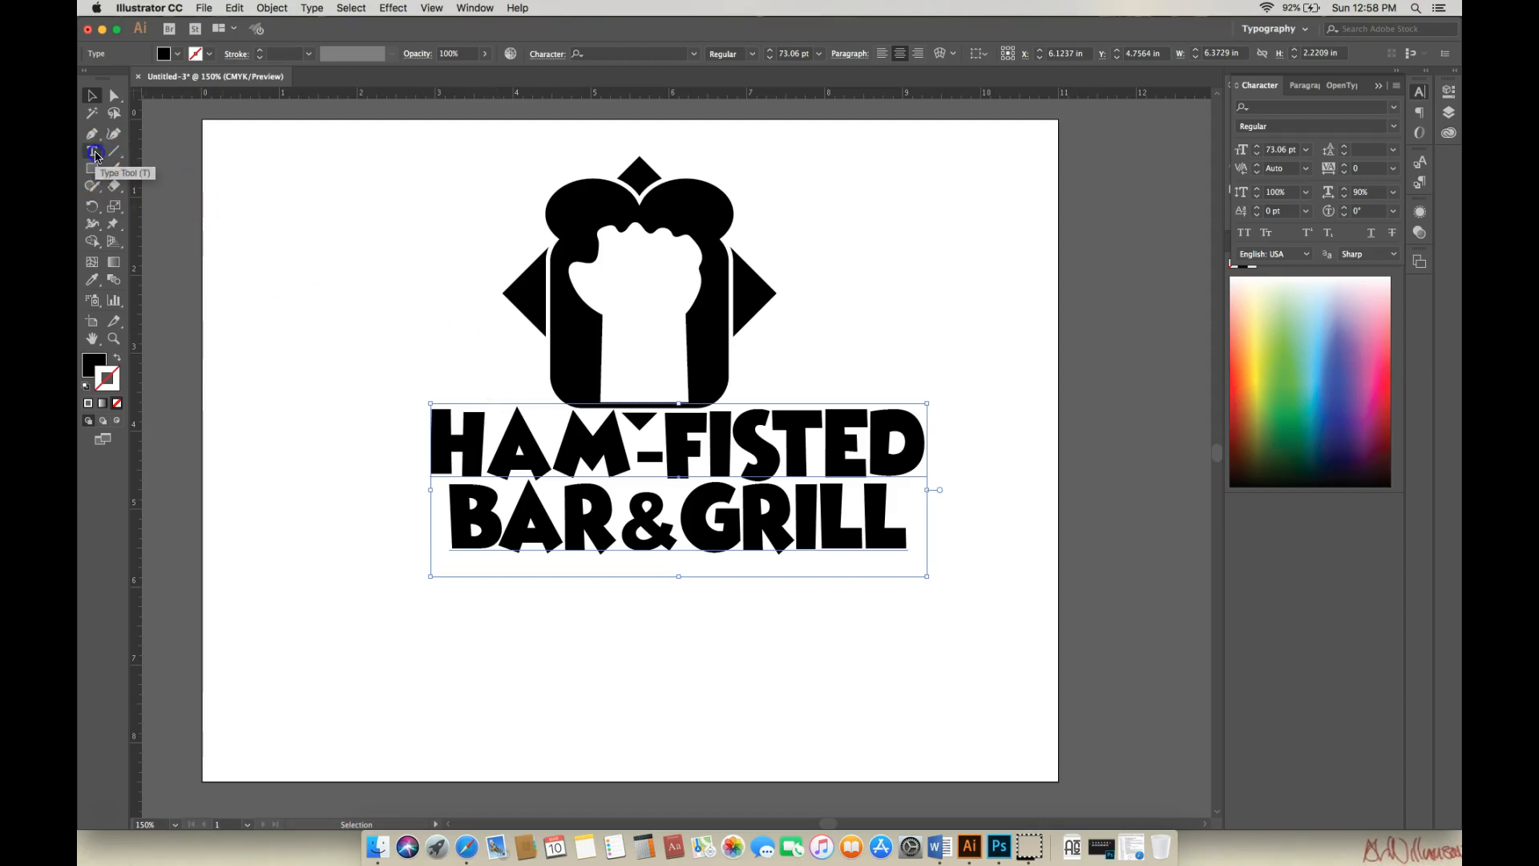
{"action": "left_click", "coordinate": [282, 309]}
{"action": "type", "text": "The"}
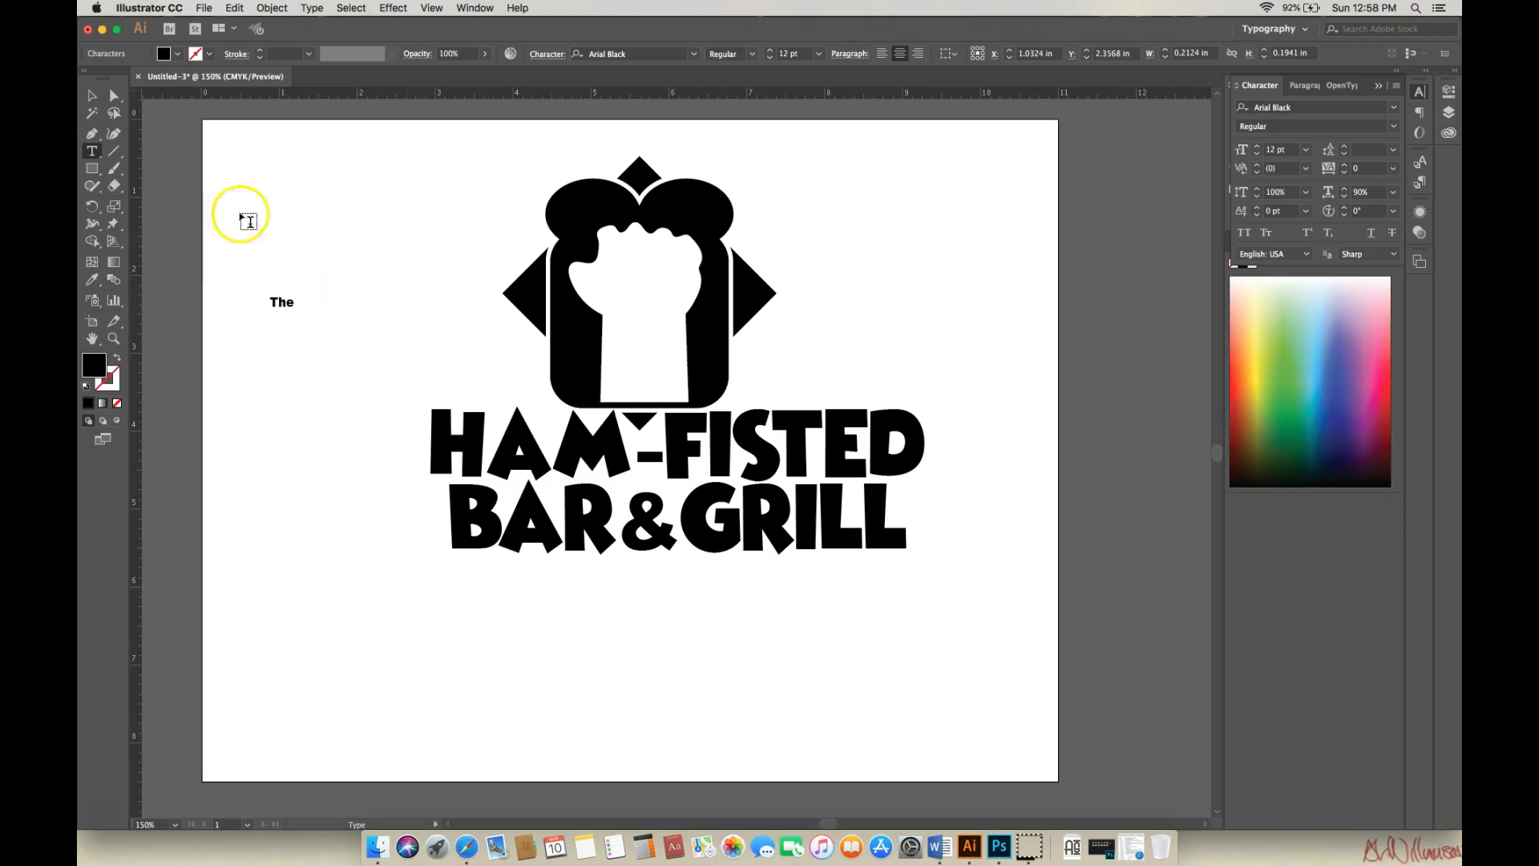
Set the word "The" in the Wicked Mouse font and scale it to about 49 pt directly above the start of HAM-FISTED
{"action": "left_click", "coordinate": [92, 96]}
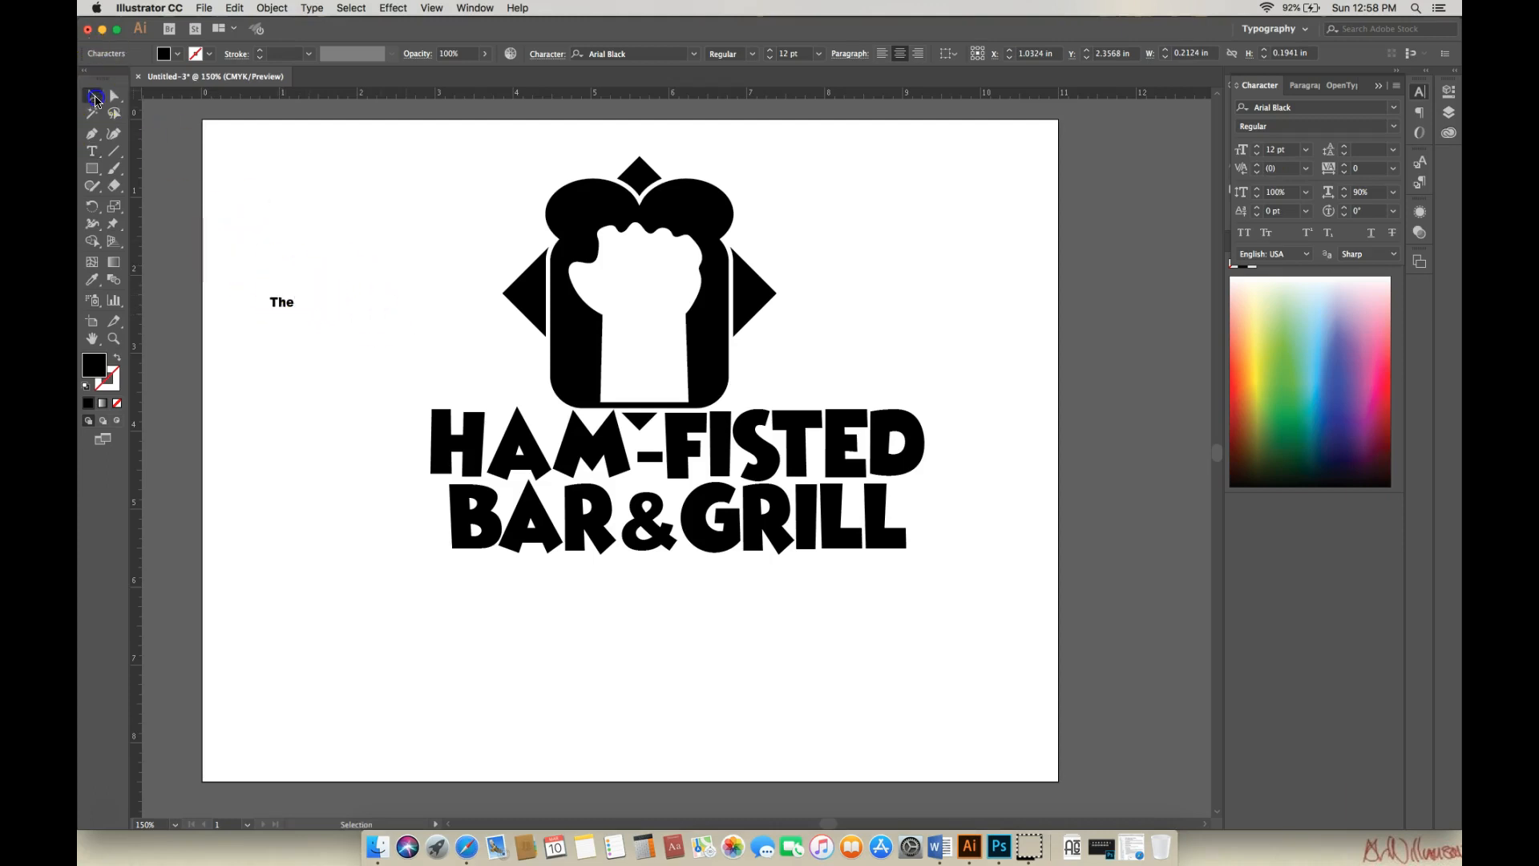
{"action": "left_click", "coordinate": [694, 54]}
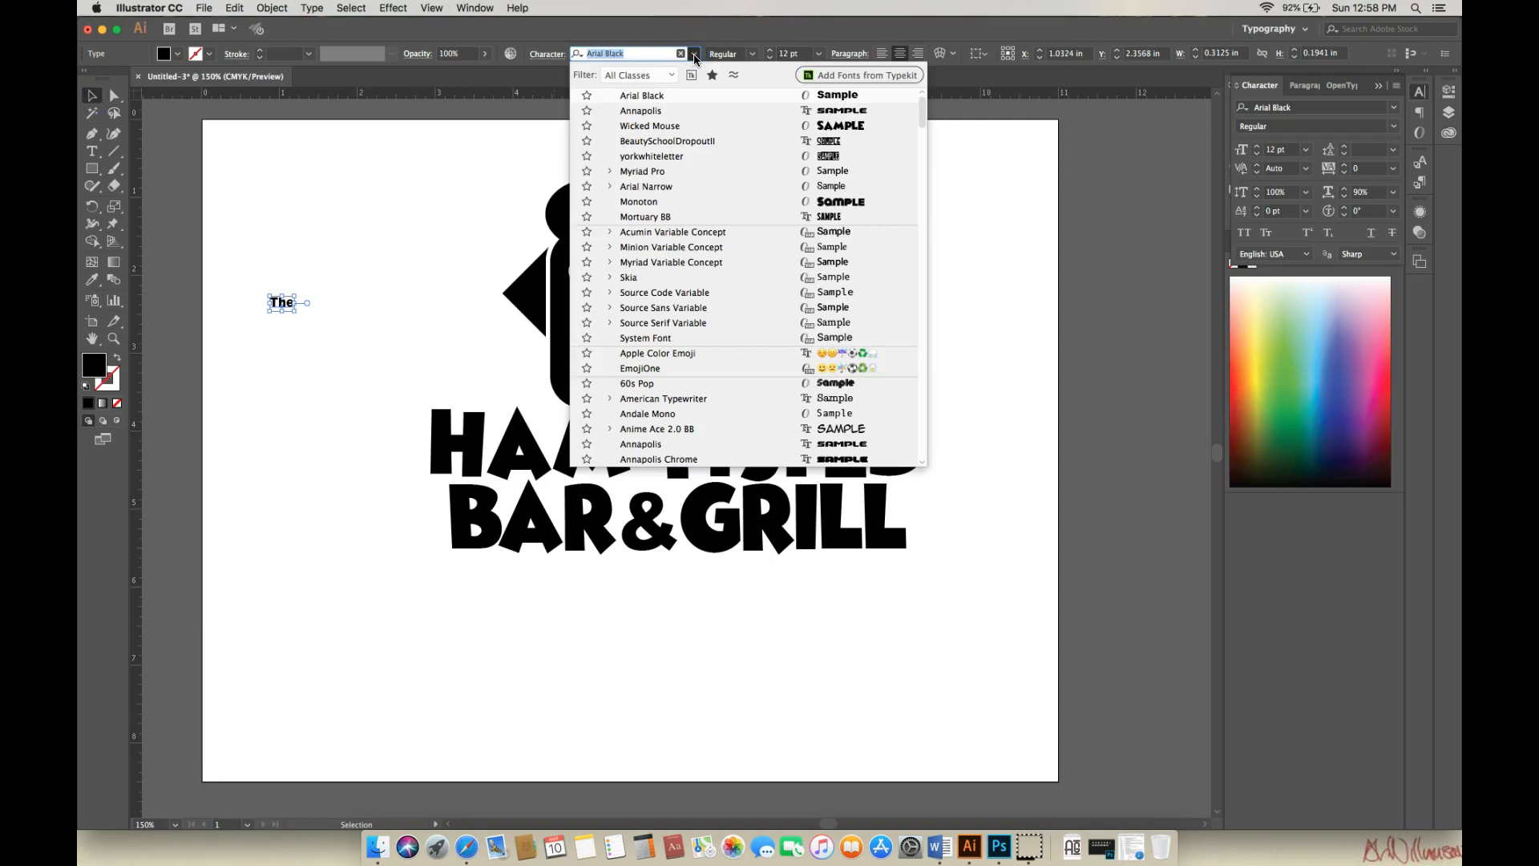
{"action": "left_click", "coordinate": [702, 127]}
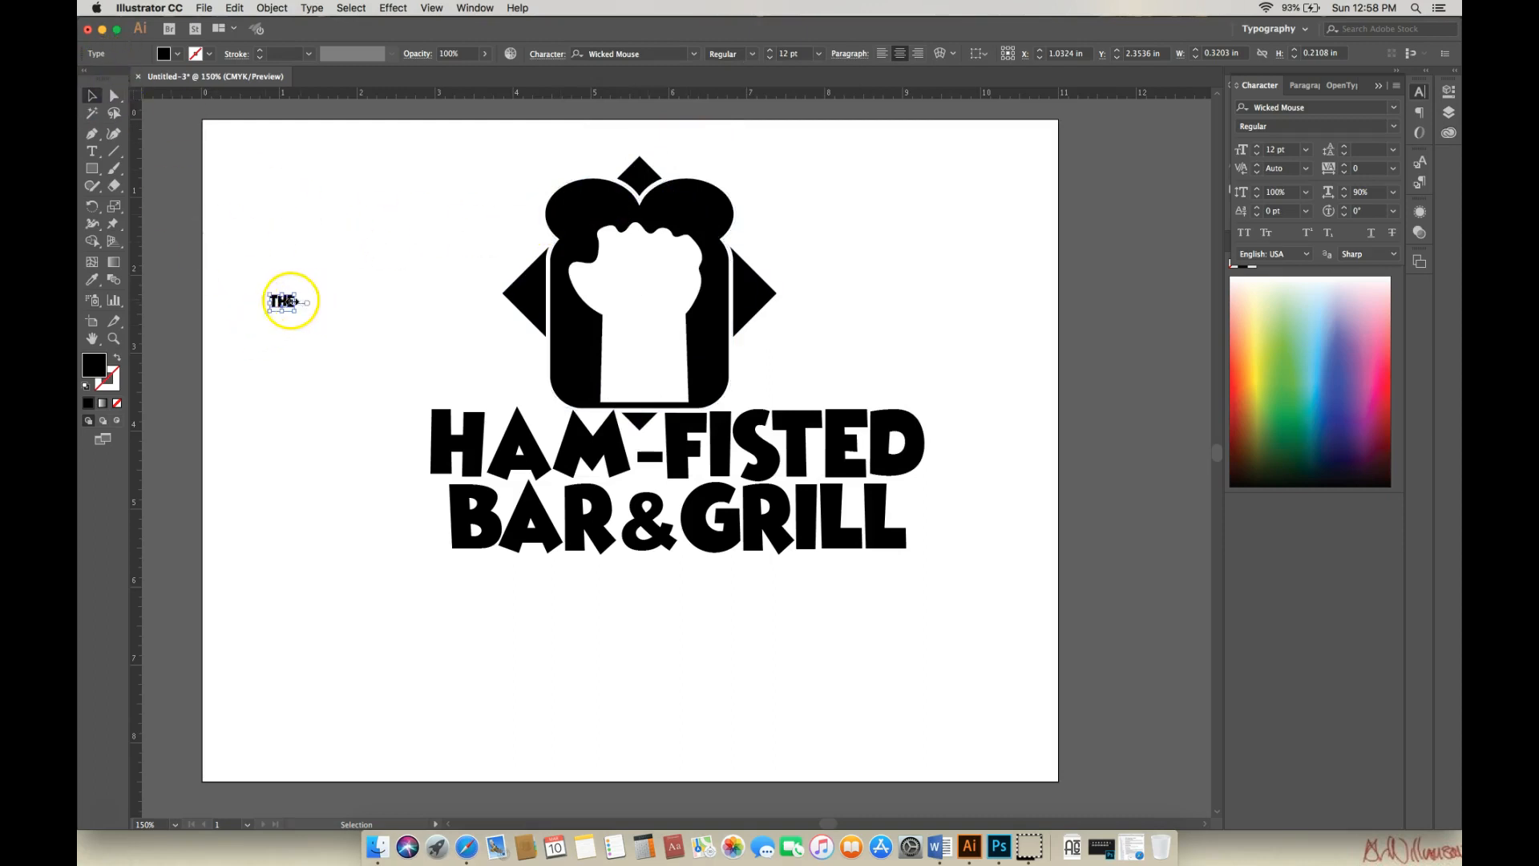
{"action": "left_click_drag", "start_coordinate": [299, 307], "coordinate": [523, 401]}
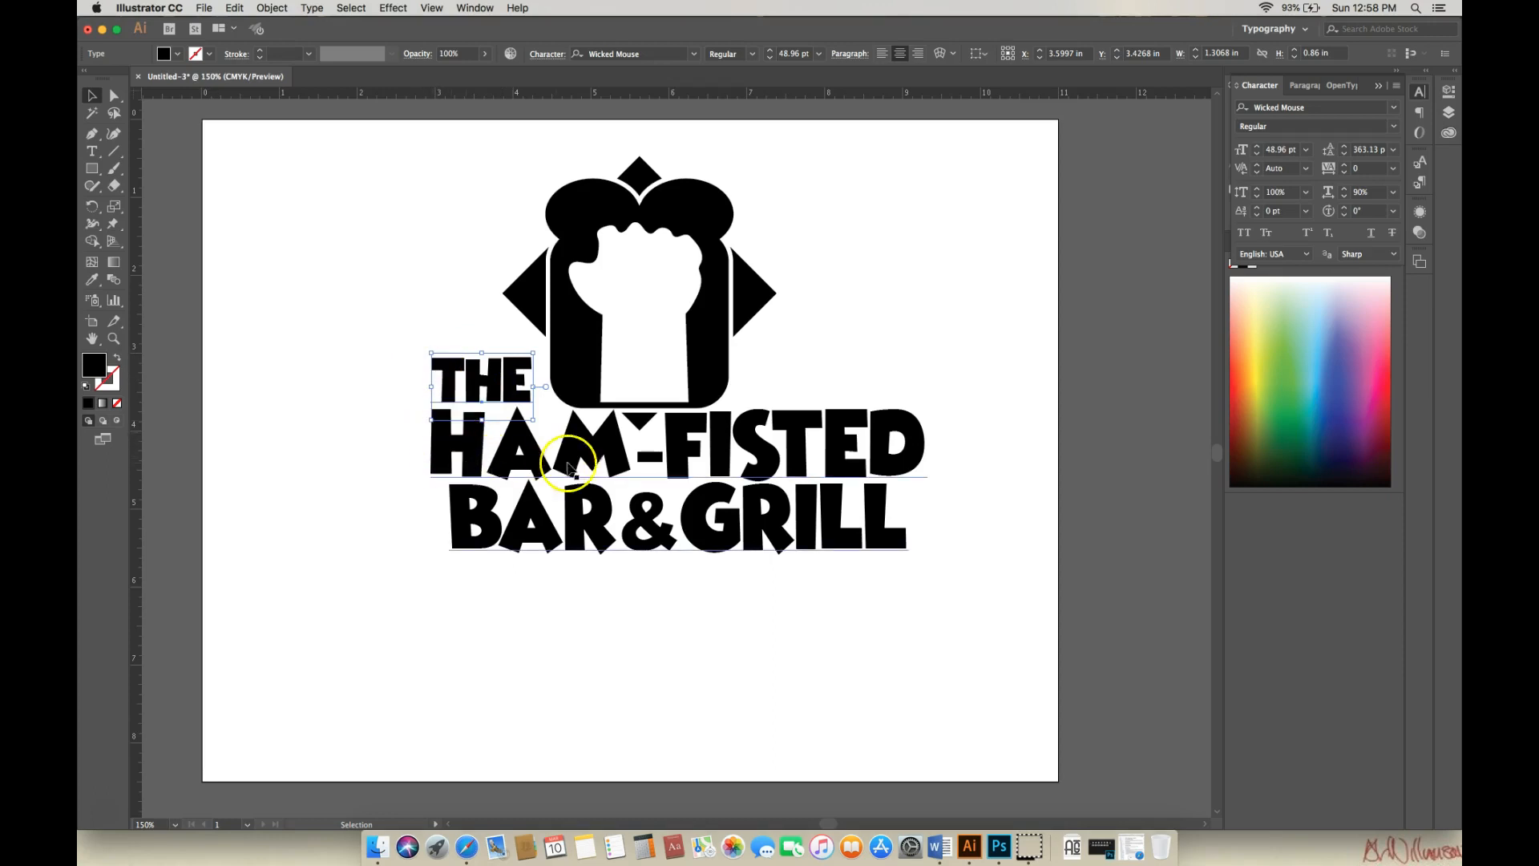
{"action": "left_click_drag", "start_coordinate": [500, 387], "coordinate": [497, 383]}
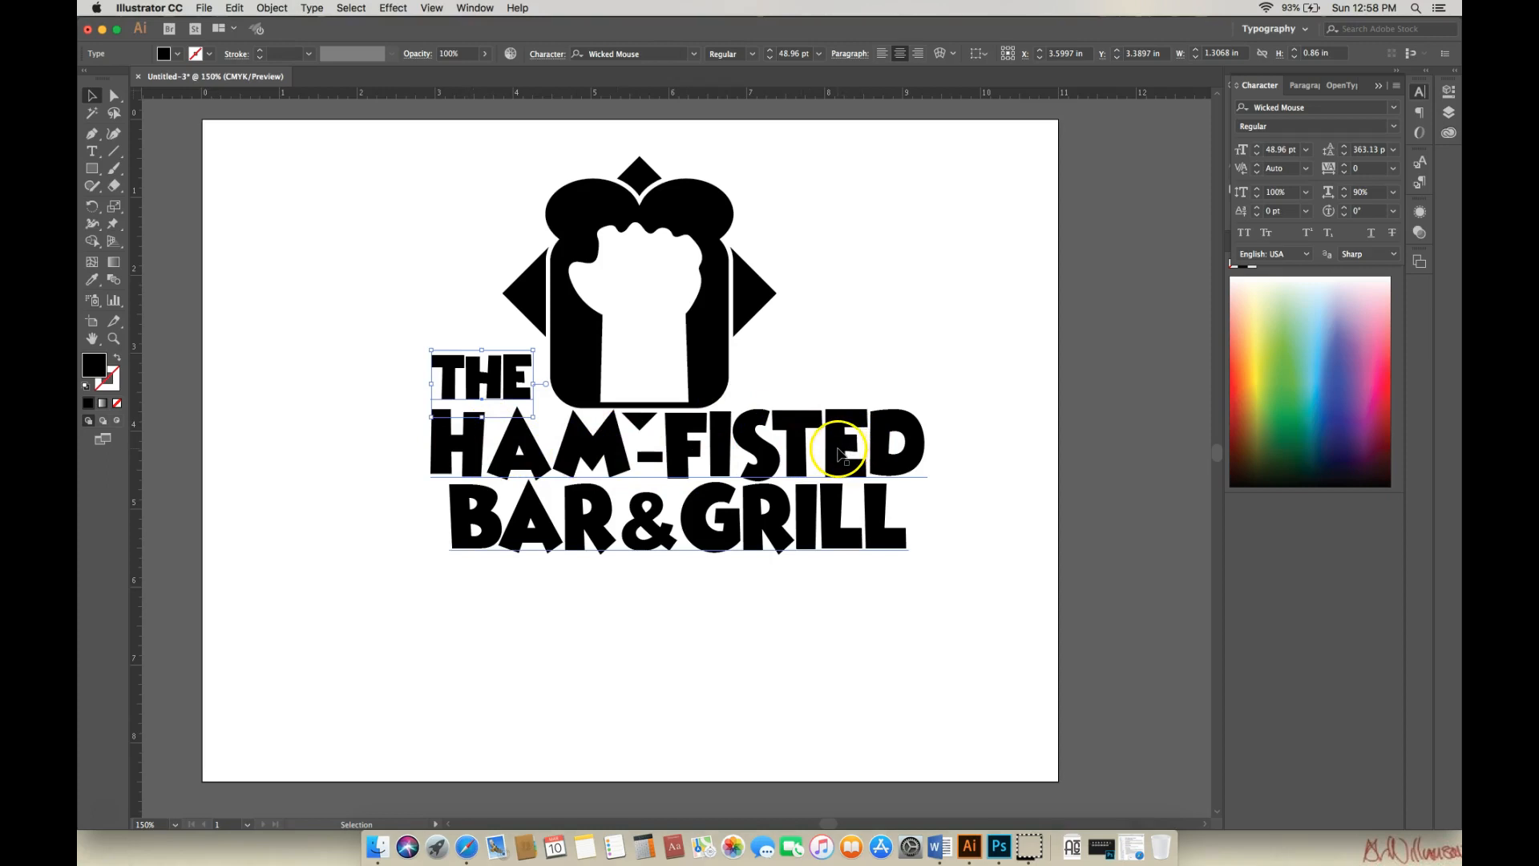
Move the two-line text down clear of the diamond's lower tip and set THE aside in the empty area left of the icon
{"action": "left_click_drag", "start_coordinate": [837, 454], "coordinate": [826, 460]}
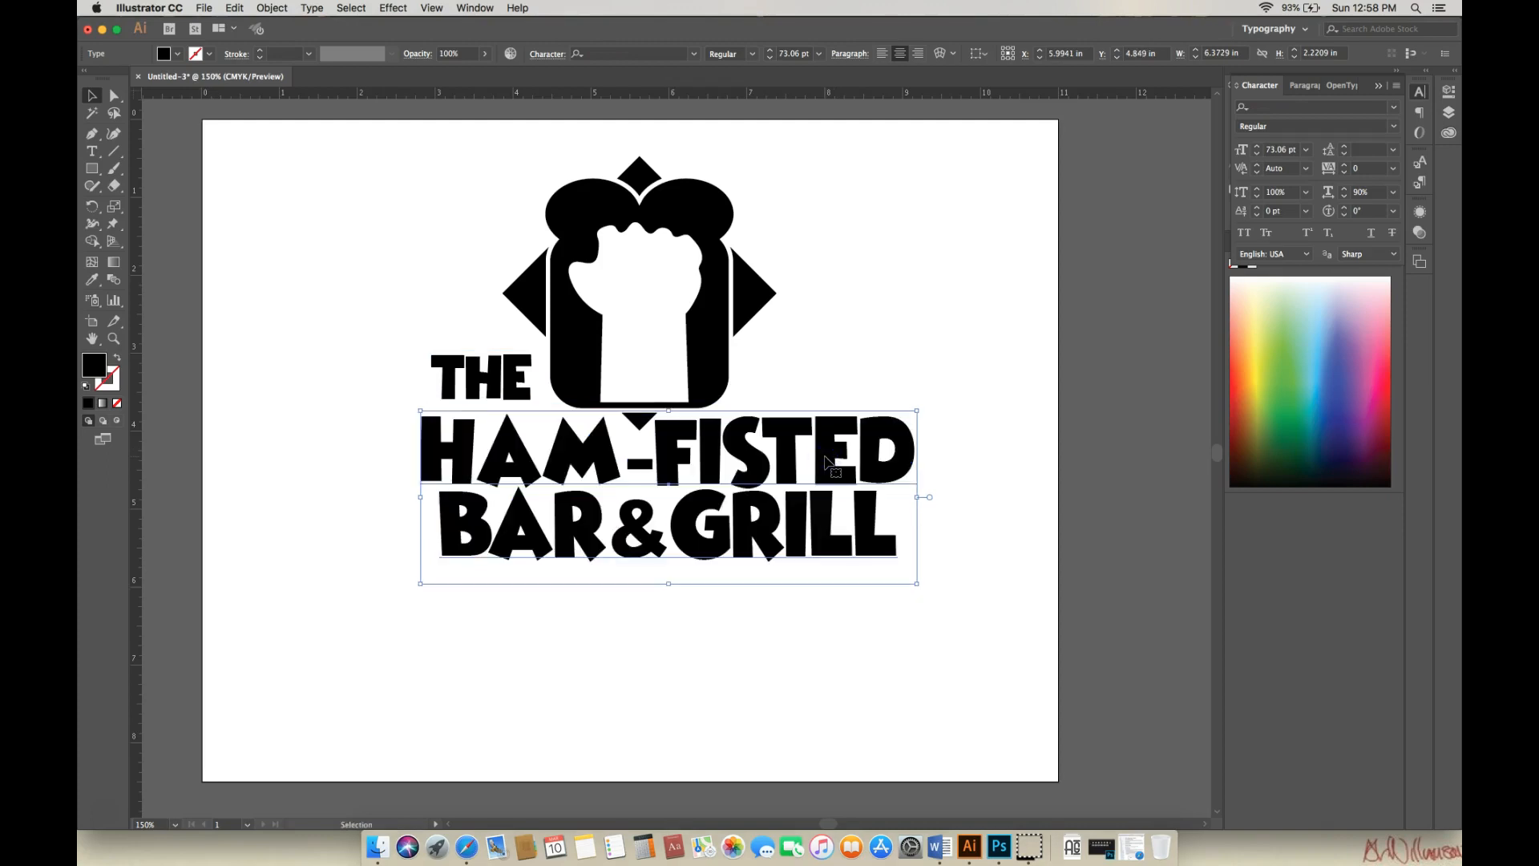
{"action": "left_click_drag", "start_coordinate": [826, 460], "coordinate": [811, 472]}
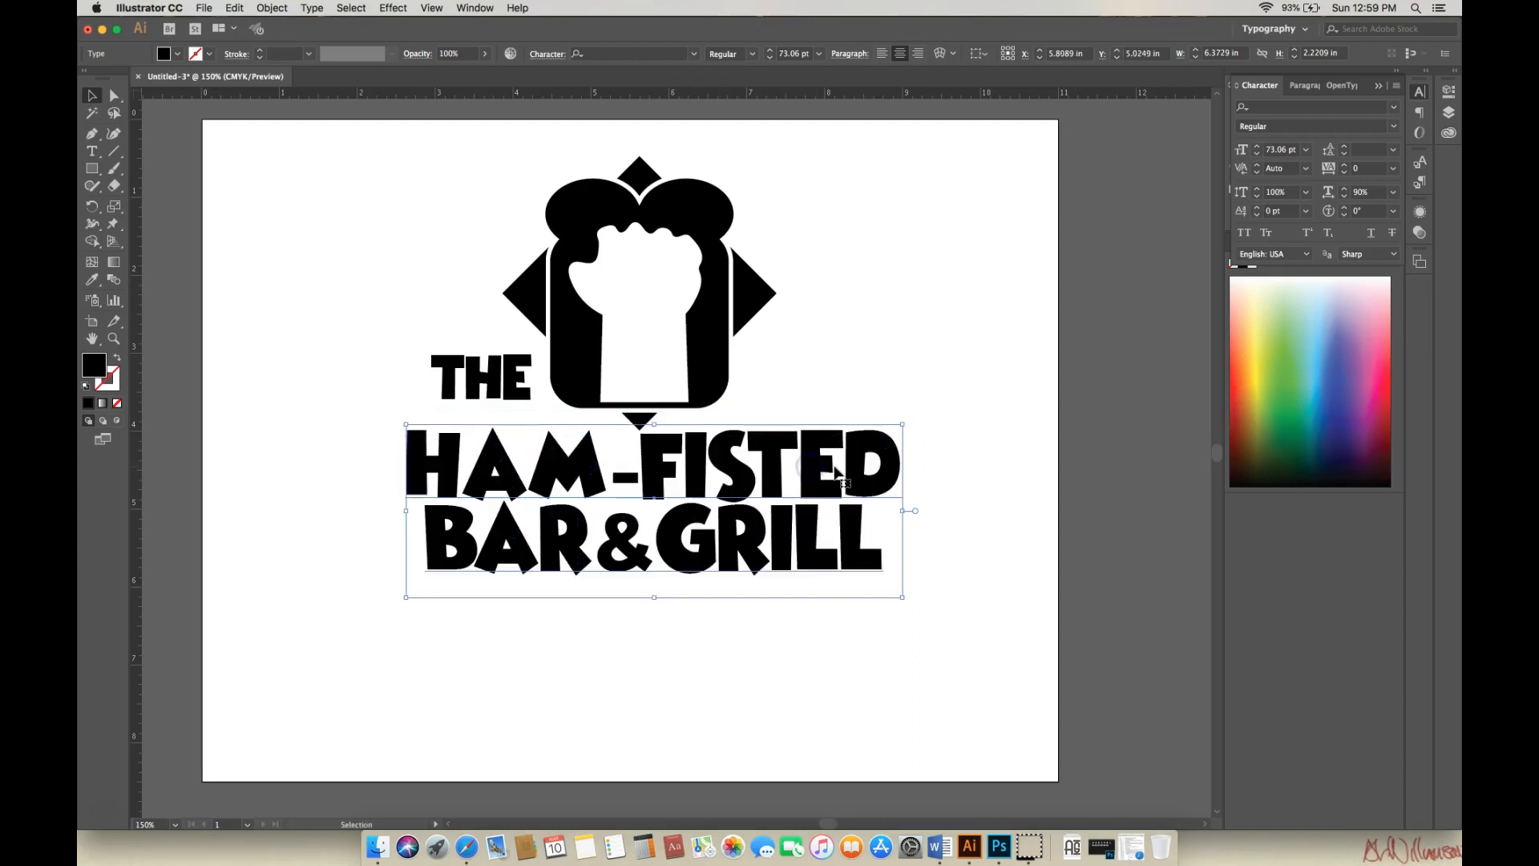
{"action": "left_click_drag", "start_coordinate": [525, 373], "coordinate": [480, 303]}
Align the bread icon and the two-line text on their horizontal centers
{"action": "left_click", "coordinate": [758, 292]}
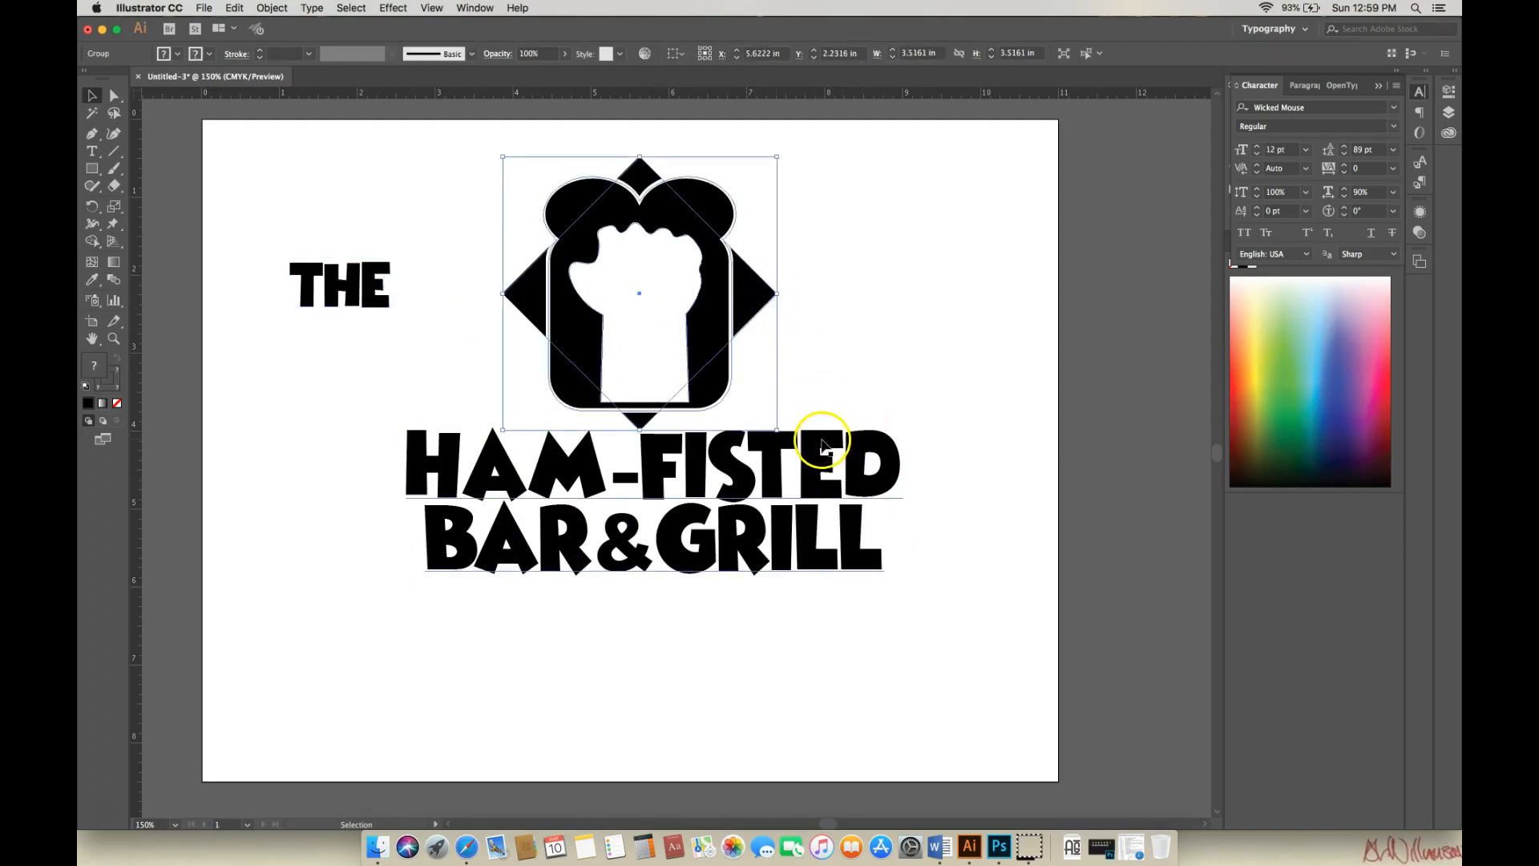
{"action": "left_click", "coordinate": [822, 445], "text": "shift"}
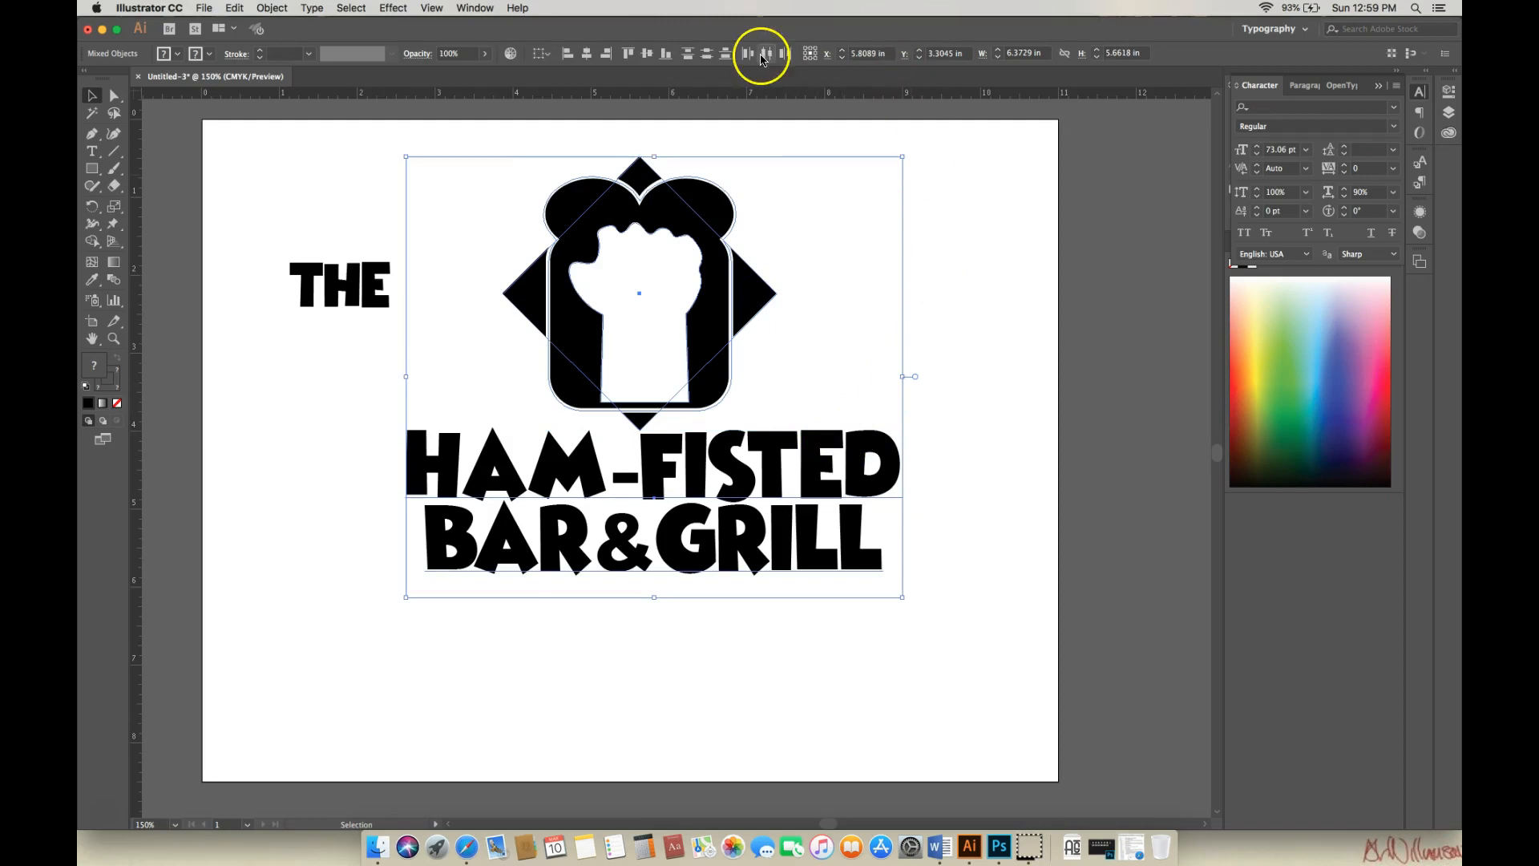
{"action": "left_click", "coordinate": [588, 54]}
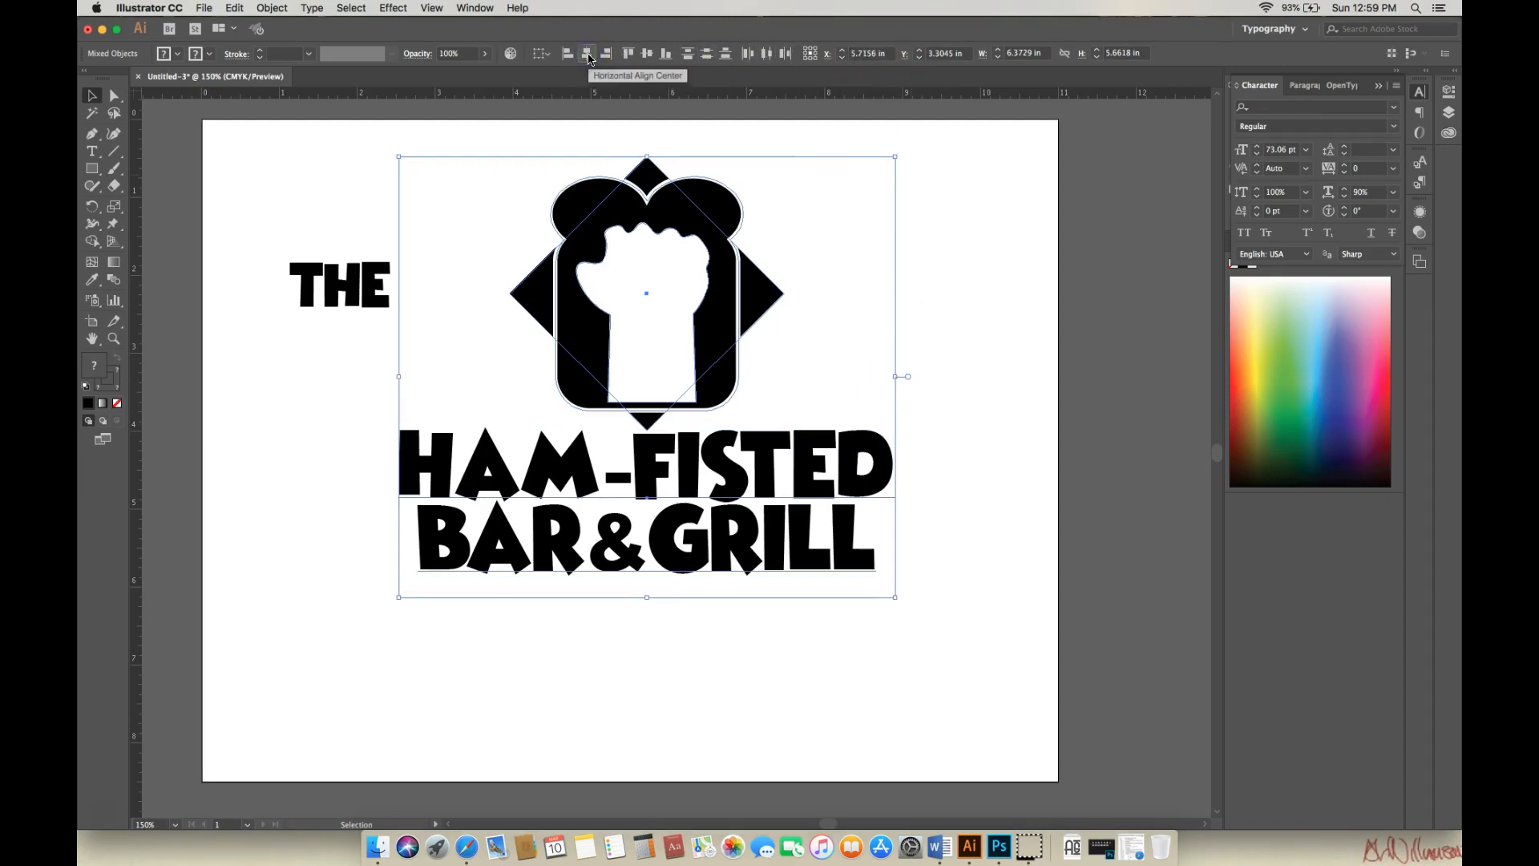
{"action": "left_click", "coordinate": [997, 363]}
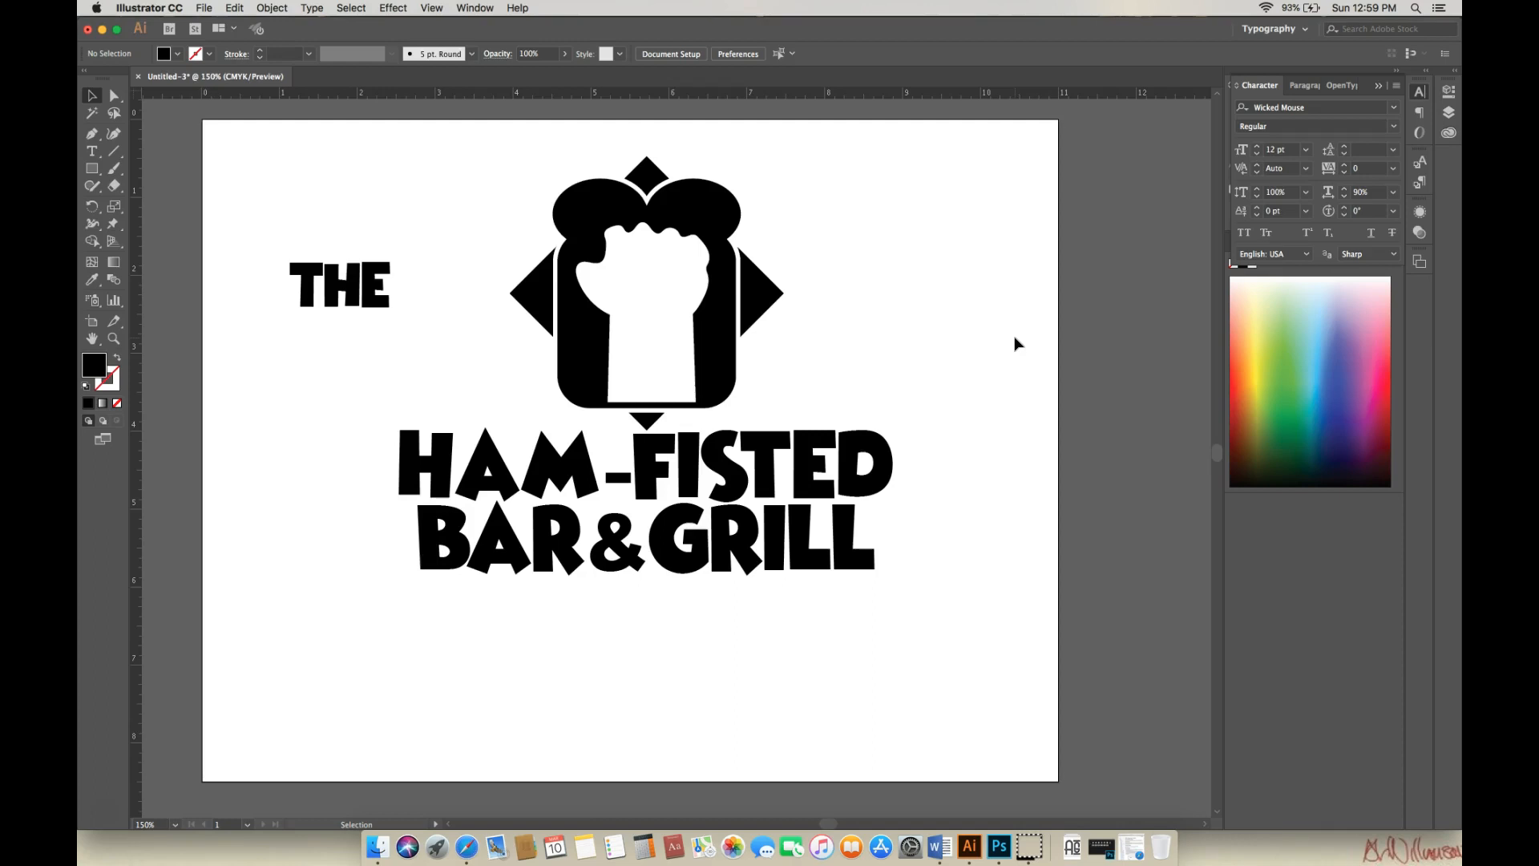
Rearrange the logo side by side, with the two-line text right of the bread icon and THE parked near the artboard's lower left corner
{"action": "left_click_drag", "start_coordinate": [377, 309], "coordinate": [313, 696]}
{"action": "left_click_drag", "start_coordinate": [709, 289], "coordinate": [404, 308]}
{"action": "left_click_drag", "start_coordinate": [576, 458], "coordinate": [691, 293]}
{"action": "left_click_drag", "start_coordinate": [407, 302], "coordinate": [457, 313]}
{"action": "mouse_move", "coordinate": [736, 302]}
{"action": "left_mouse_down"}
{"action": "mouse_move", "coordinate": [718, 300]}
{"action": "mouse_move", "coordinate": [722, 324]}
{"action": "left_mouse_up"}
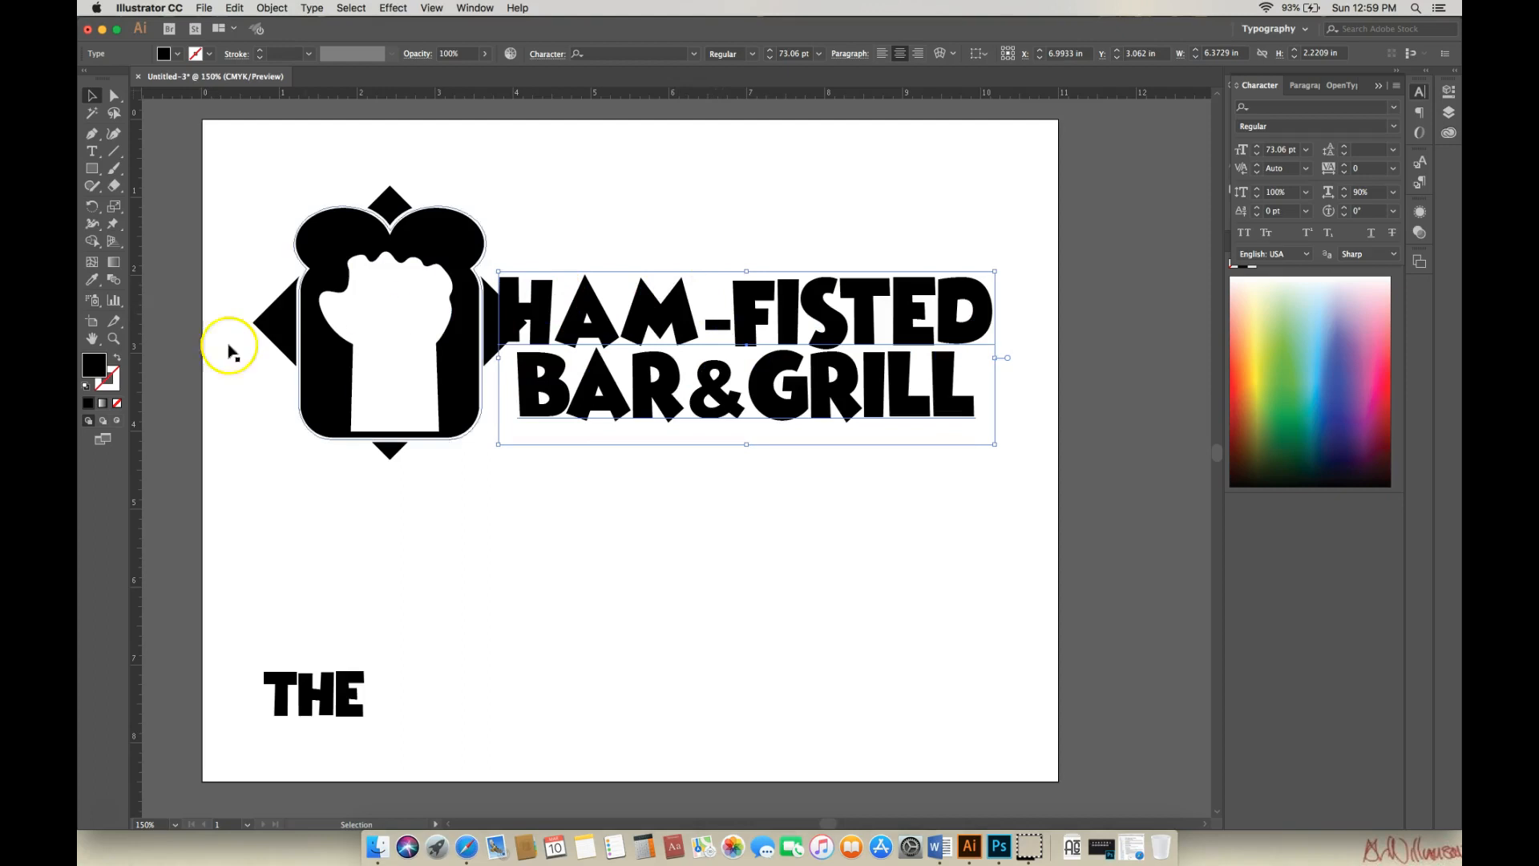
Give the two-line HAM-FISTED BAR & GRILL text a 4 pt white stroke
{"action": "left_click", "coordinate": [212, 56]}
{"action": "left_click", "coordinate": [106, 80]}
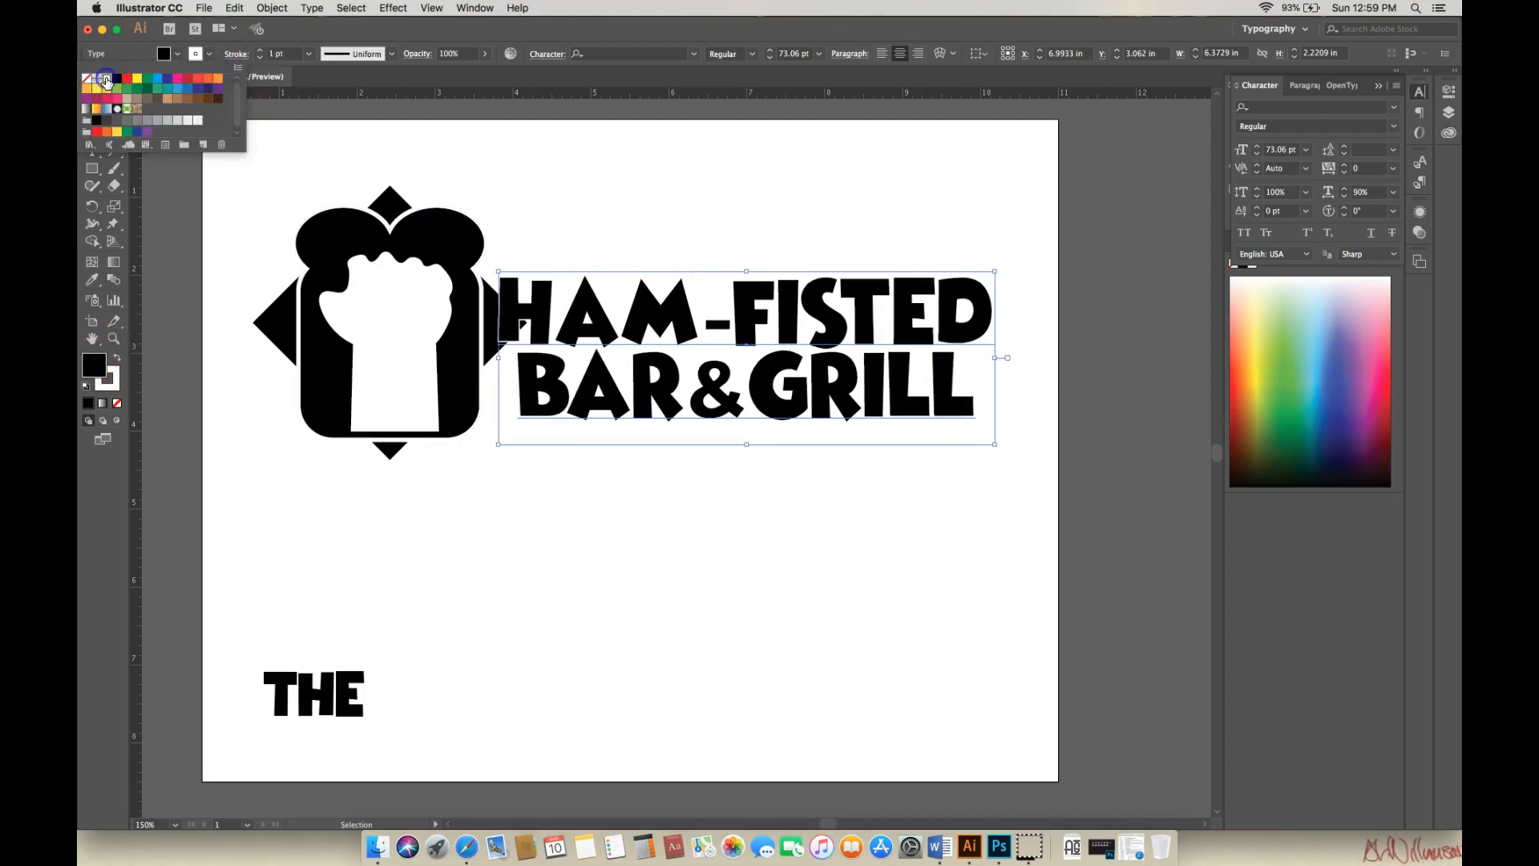
{"action": "left_click", "coordinate": [270, 58]}
{"action": "left_click", "coordinate": [263, 55]}
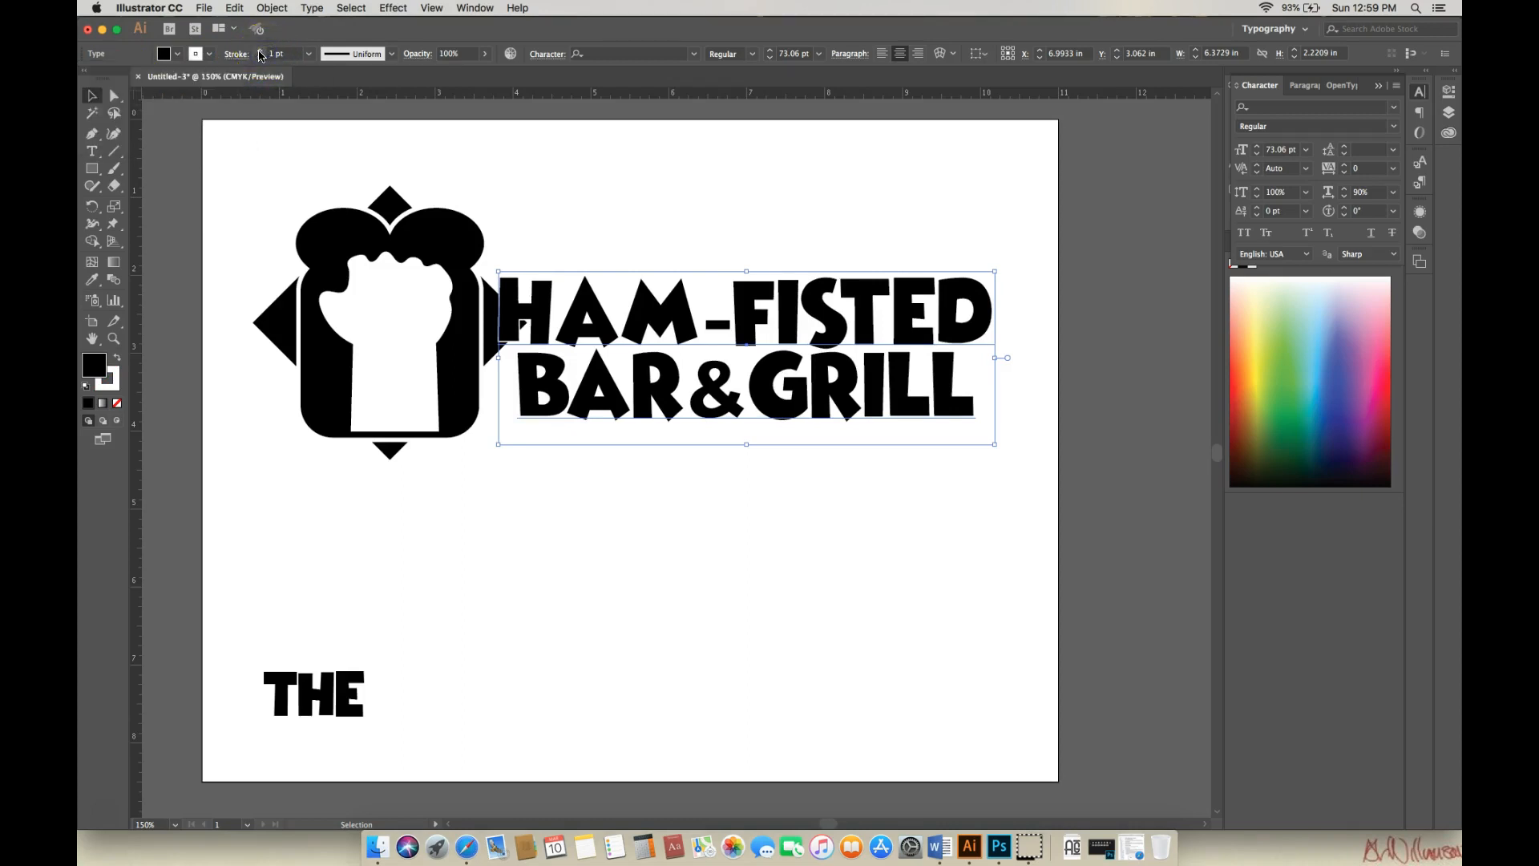
{"action": "left_click", "coordinate": [260, 52]}
{"action": "left_click", "coordinate": [259, 53]}
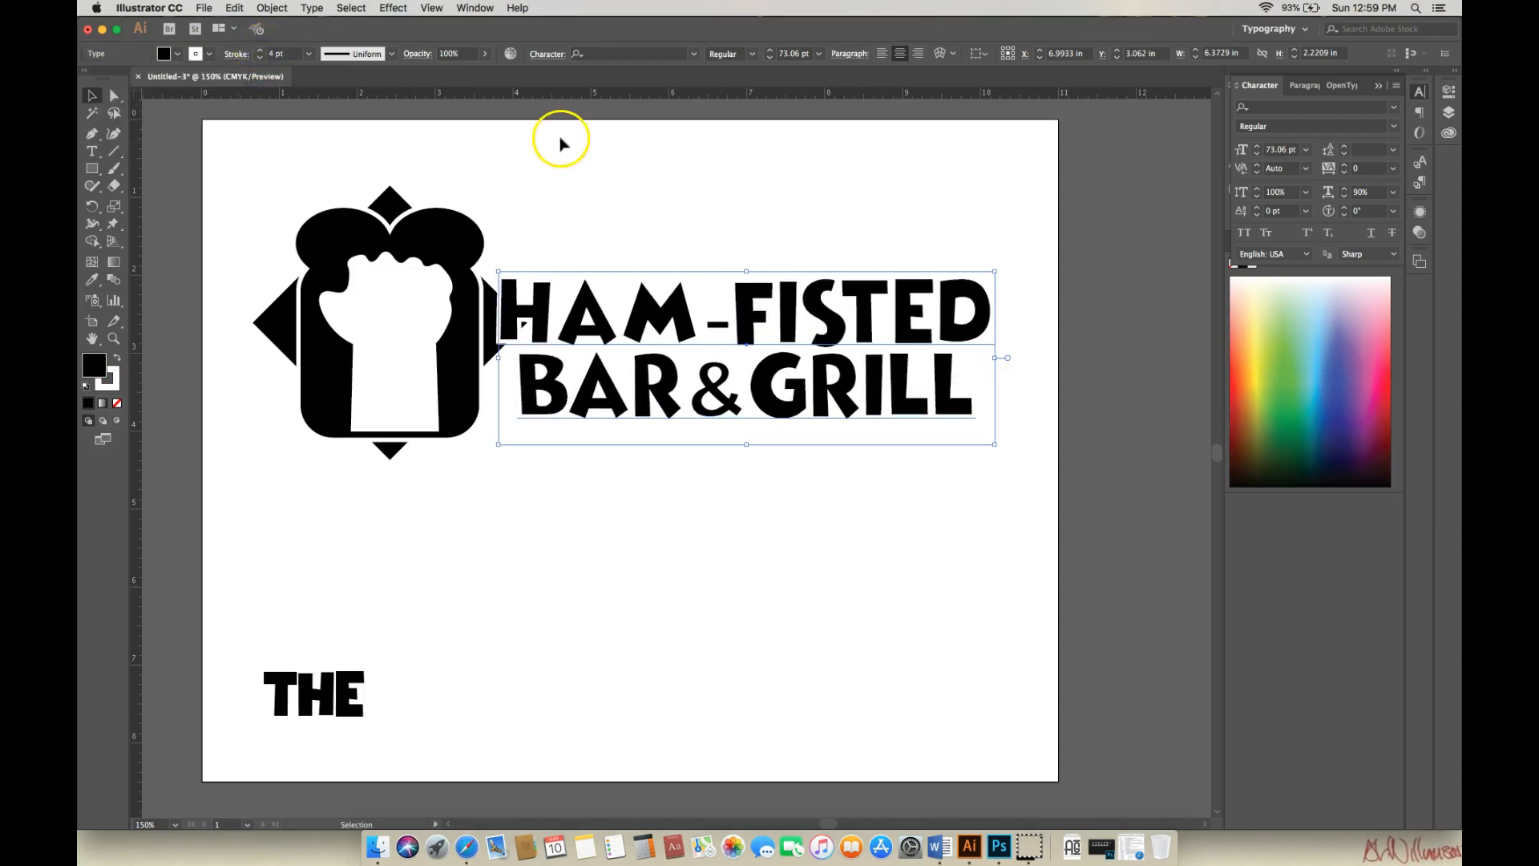
Left-align the two-line text beside the icon and place THE above HAM-FISTED, flush with its left edge
{"action": "left_click_drag", "start_coordinate": [673, 312], "coordinate": [670, 313]}
{"action": "left_click_drag", "start_coordinate": [326, 683], "coordinate": [586, 253]}
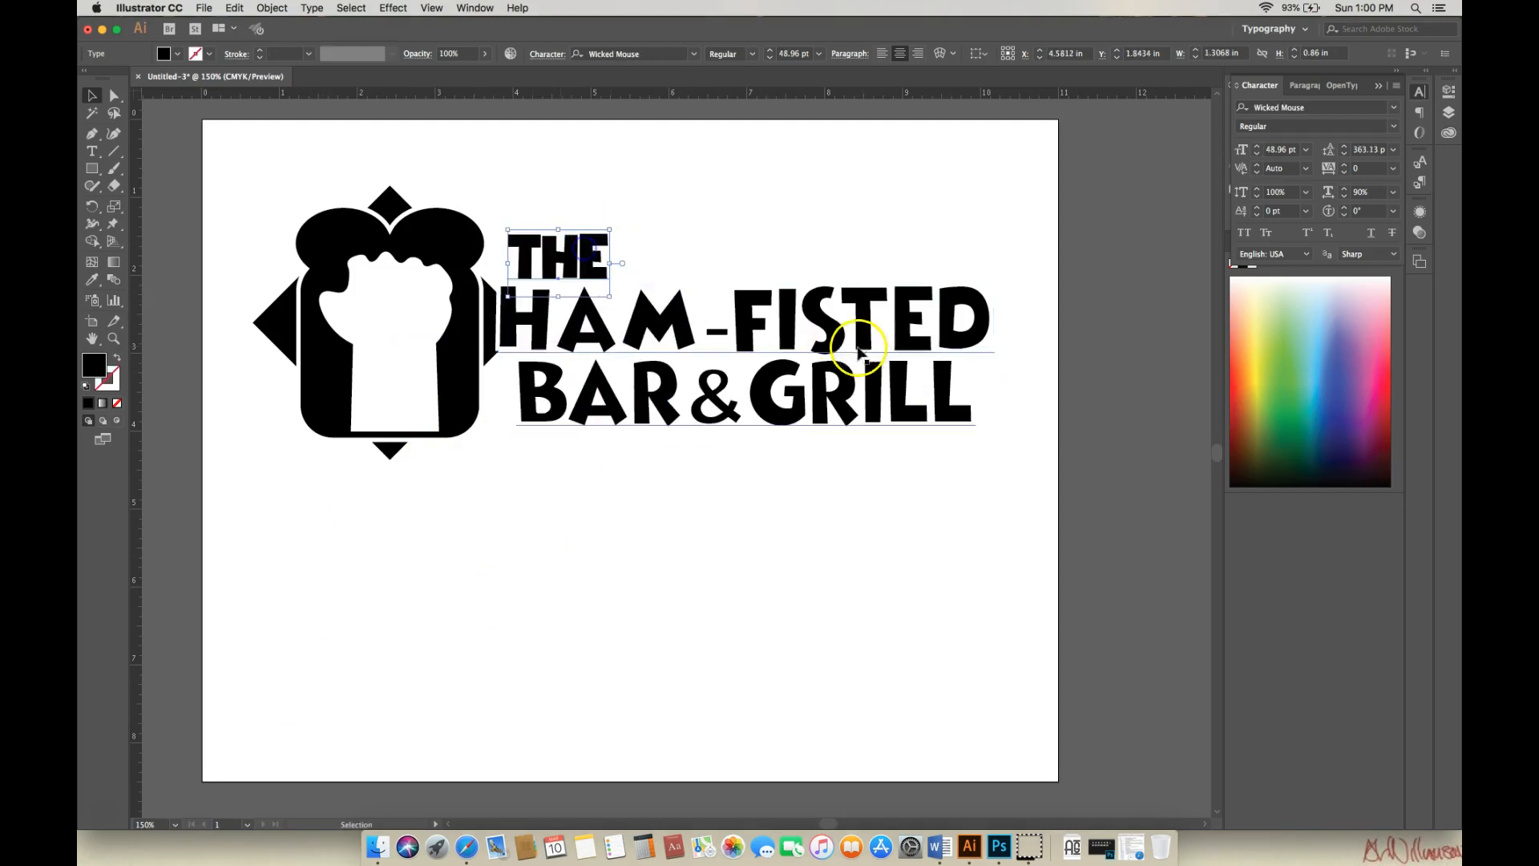
{"action": "left_click", "coordinate": [835, 343]}
{"action": "left_click", "coordinate": [881, 60]}
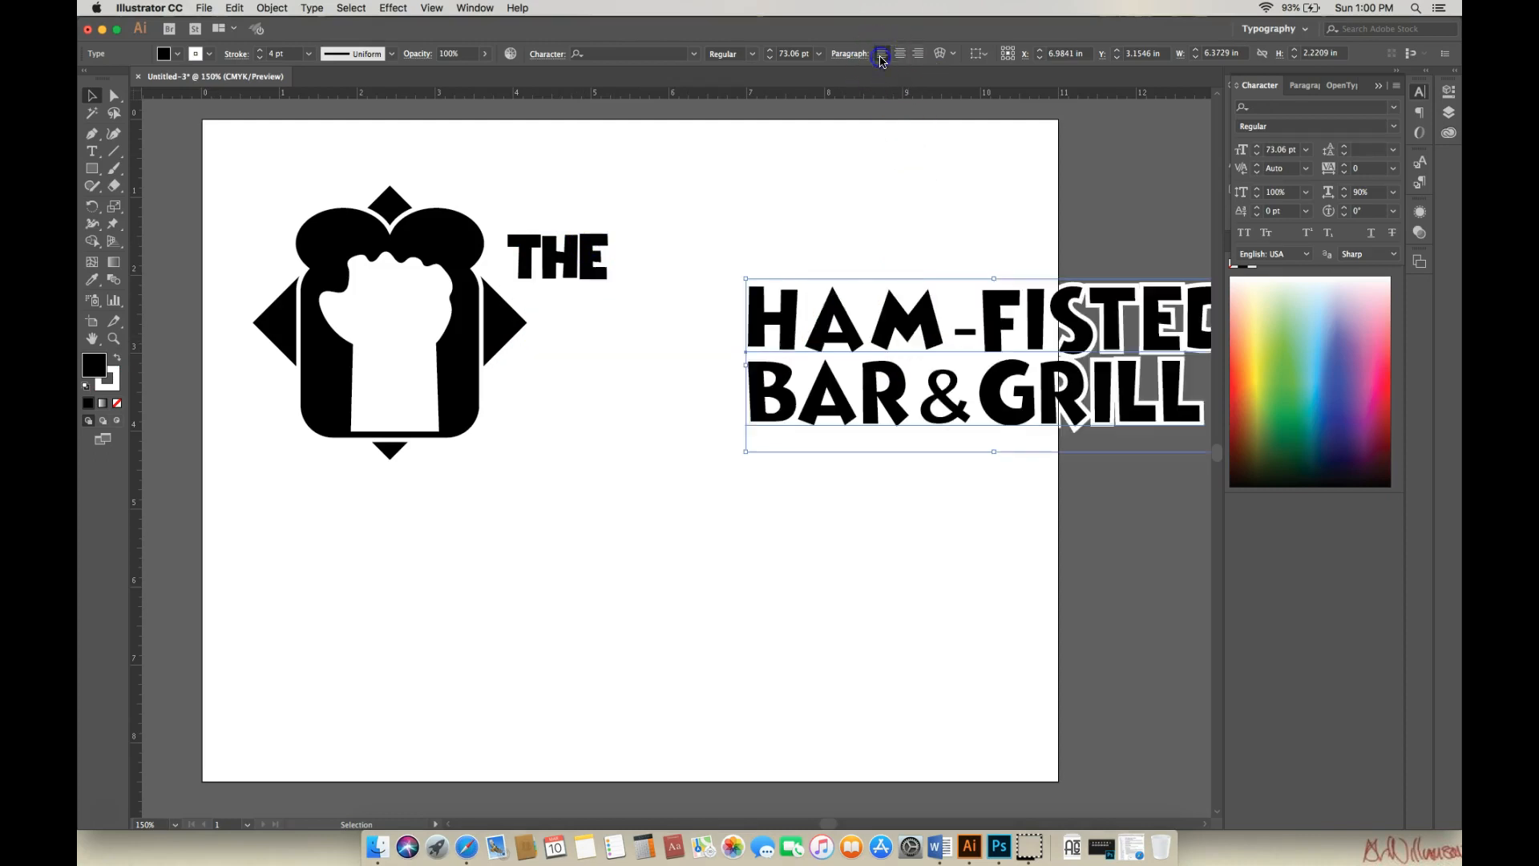
{"action": "left_click_drag", "start_coordinate": [933, 369], "coordinate": [685, 329]}
{"action": "mouse_move", "coordinate": [588, 250]}
{"action": "left_mouse_down"}
{"action": "mouse_move", "coordinate": [572, 251]}
{"action": "mouse_move", "coordinate": [586, 255]}
{"action": "left_mouse_up"}
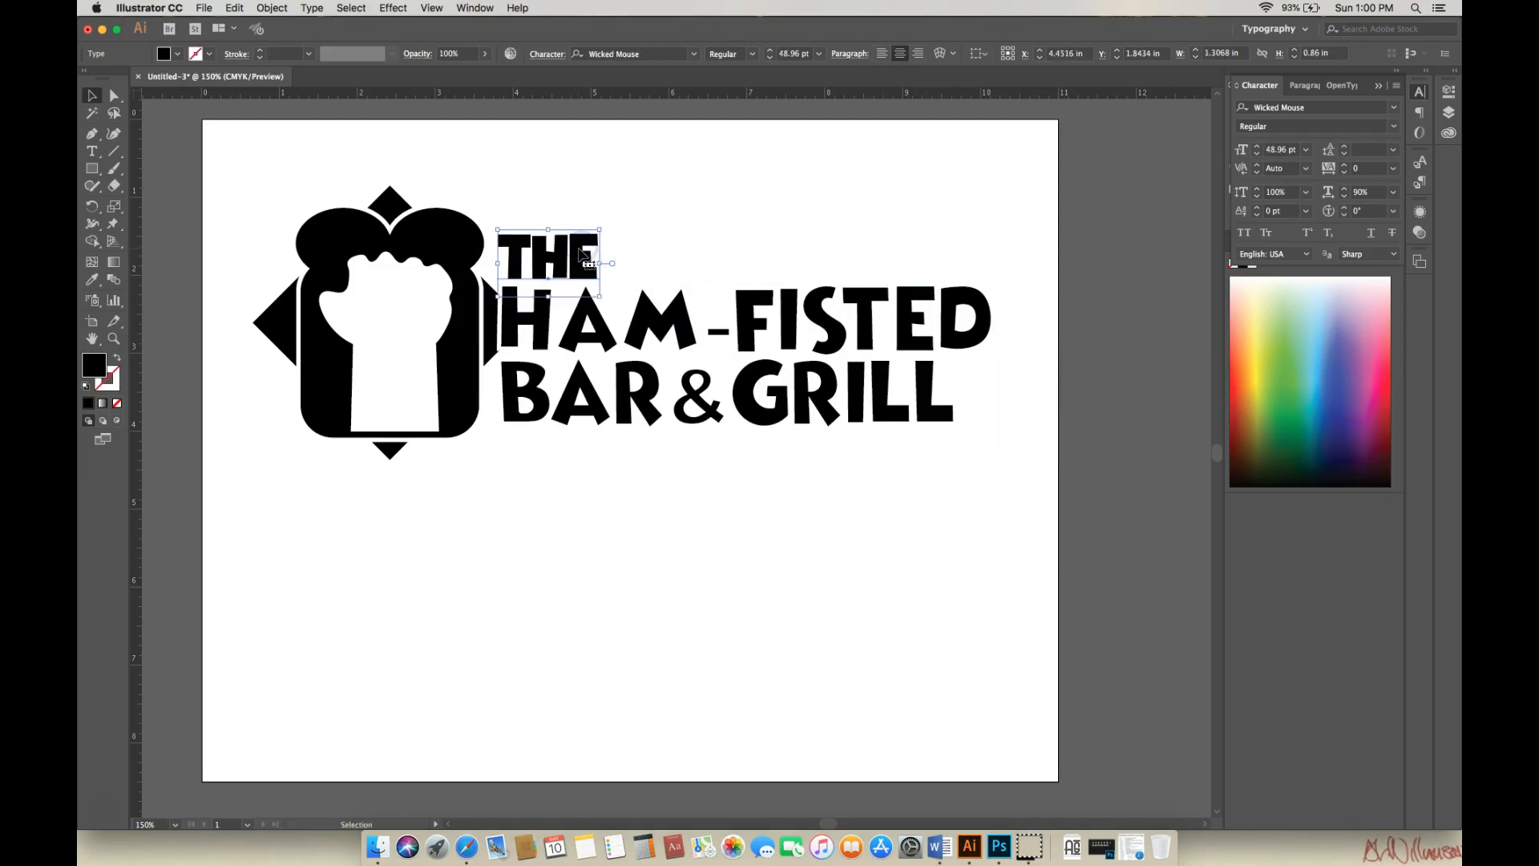
Nudge THE and the two-line text down together in small steps to balance them against the bread icon
{"action": "left_click", "coordinate": [549, 327]}
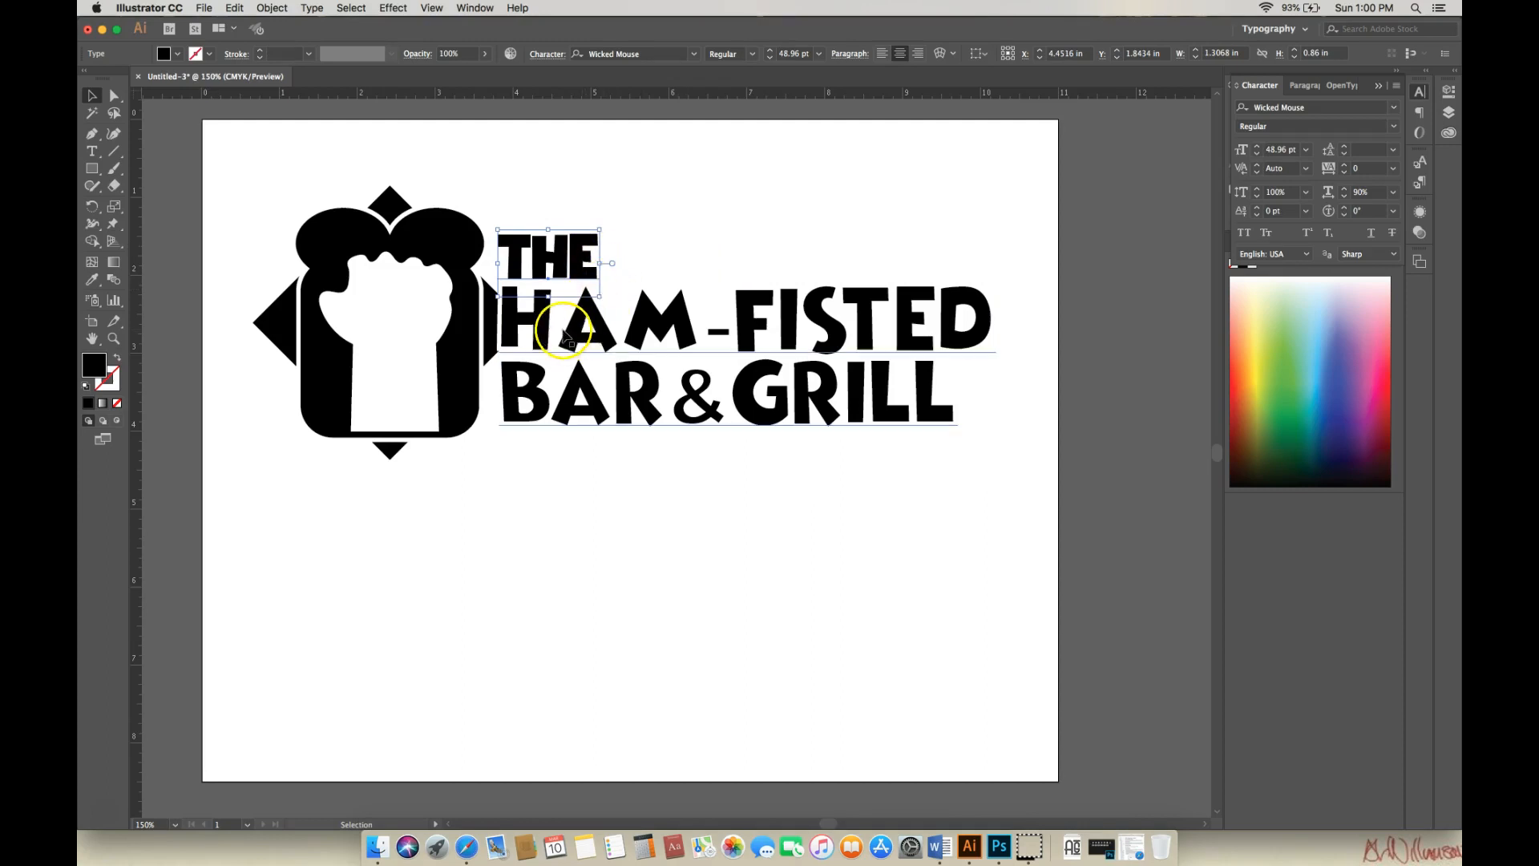
{"action": "left_click", "coordinate": [581, 247], "text": "shift"}
{"action": "key", "text": "Down"}
{"action": "key", "text": "Down"}
{"action": "key", "text": "Down"}
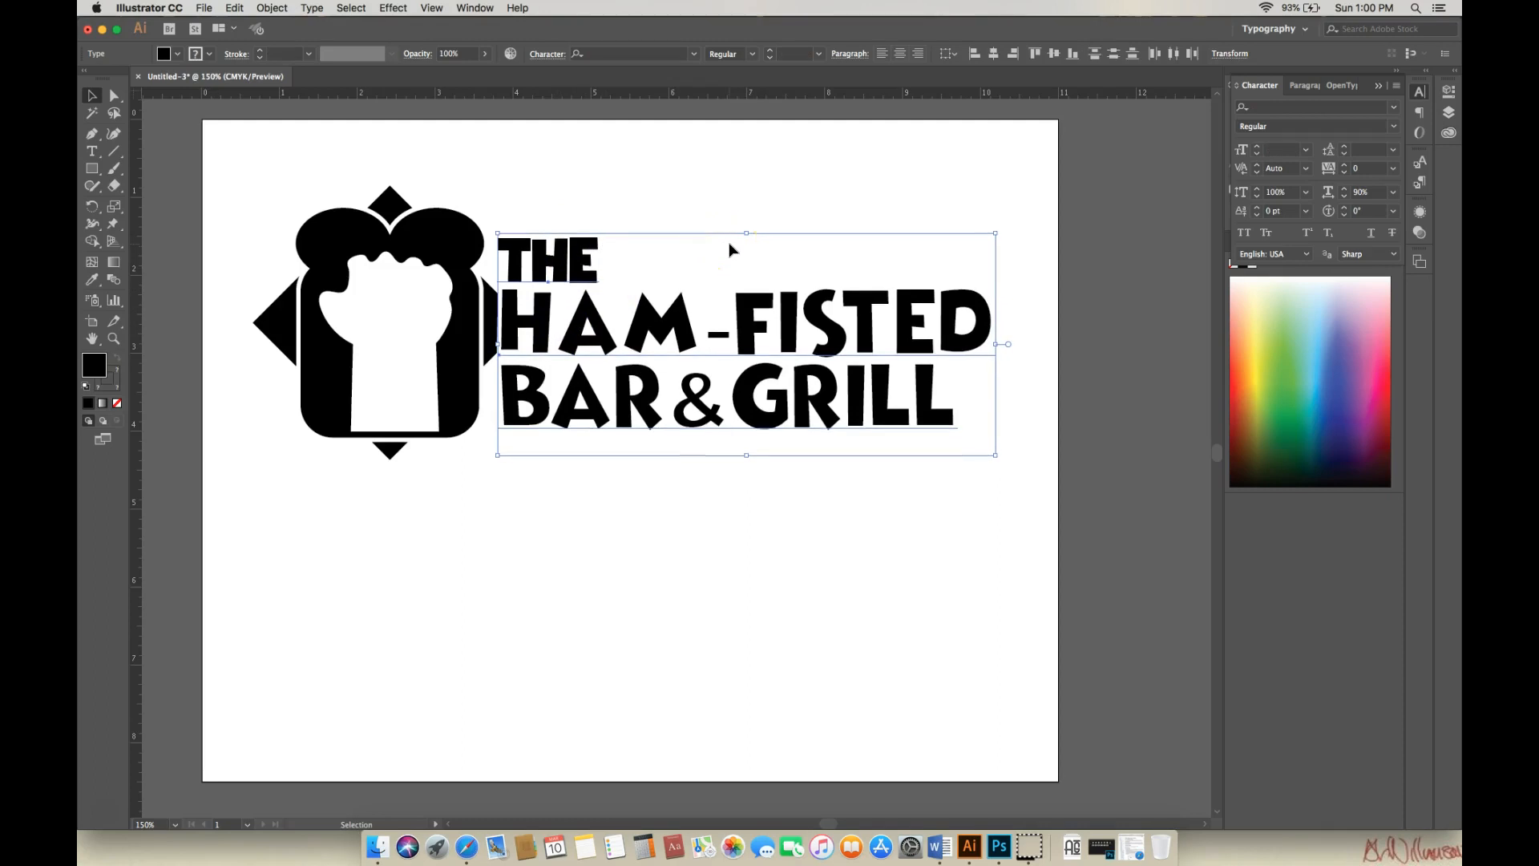
{"action": "key", "text": "Down"}
{"action": "key", "text": "Down"}
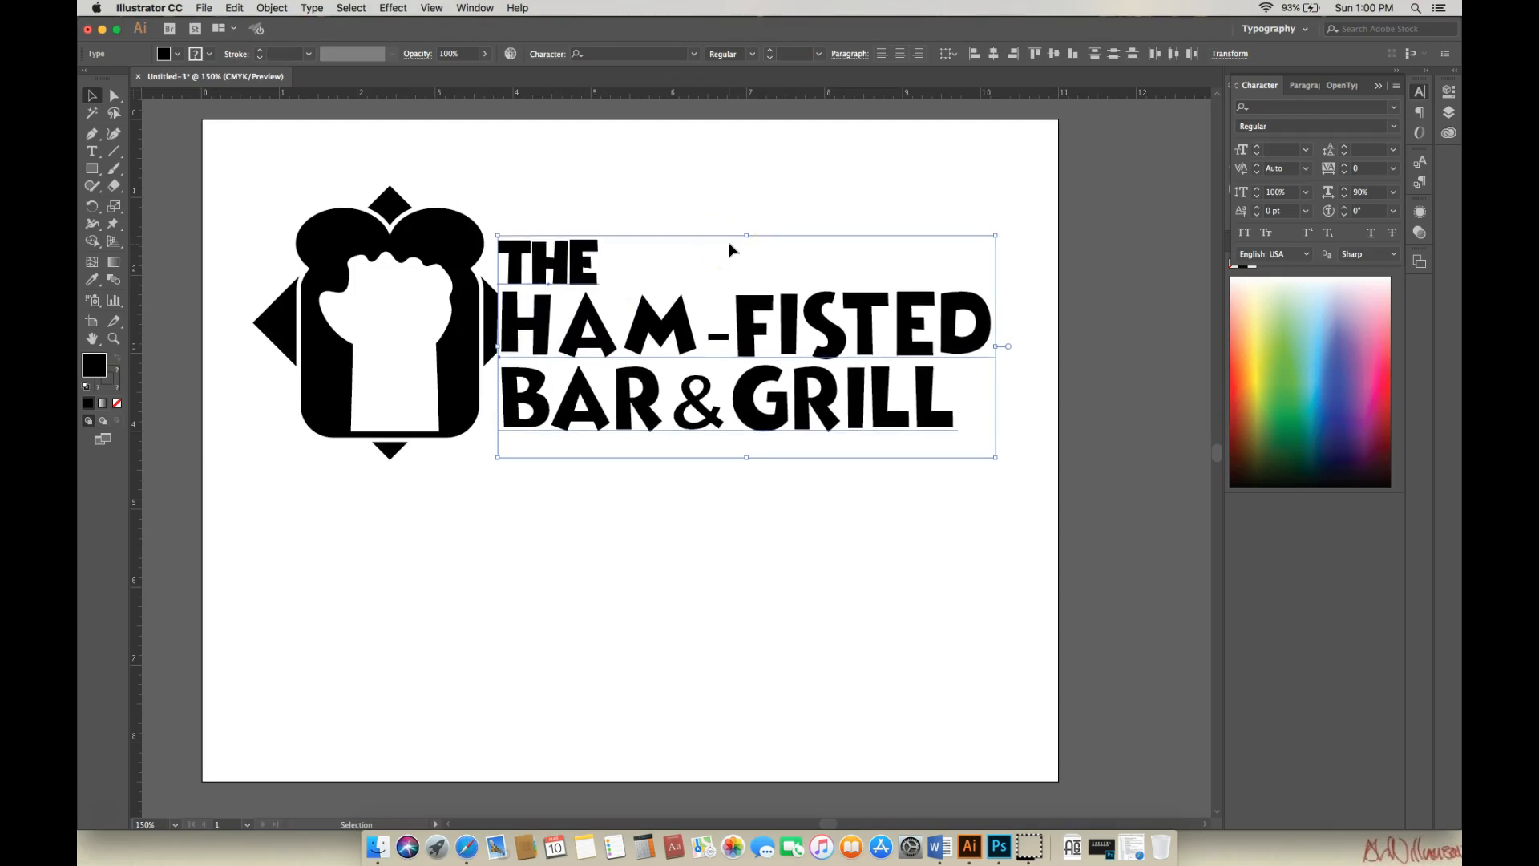
{"action": "left_click", "coordinate": [769, 211]}
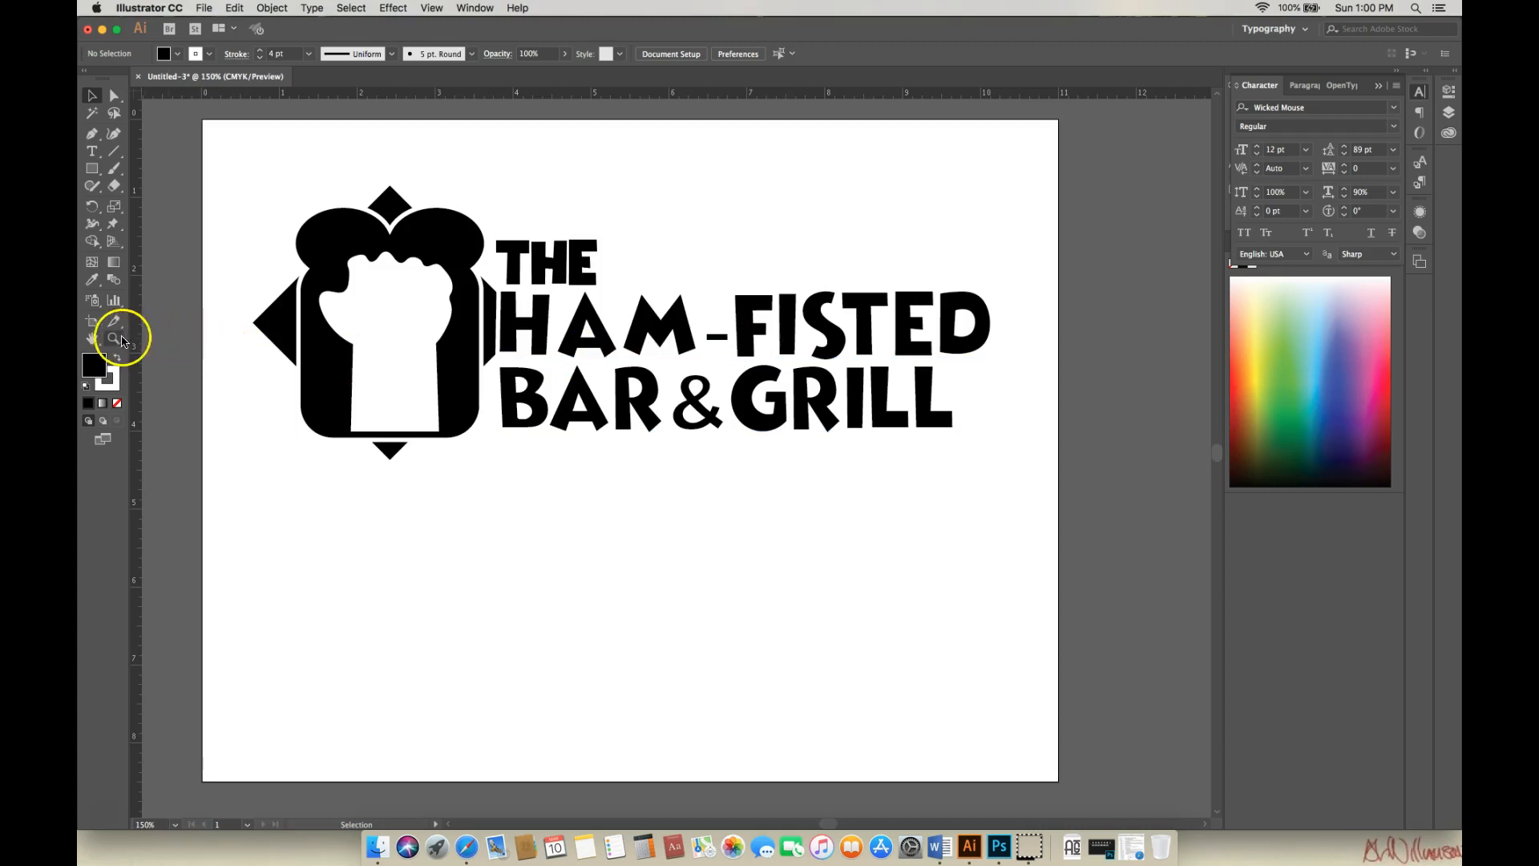
Group the icon with all the text and place a horizontal guide along the base of BAR & GRILL
{"action": "left_click_drag", "start_coordinate": [231, 145], "coordinate": [995, 509]}
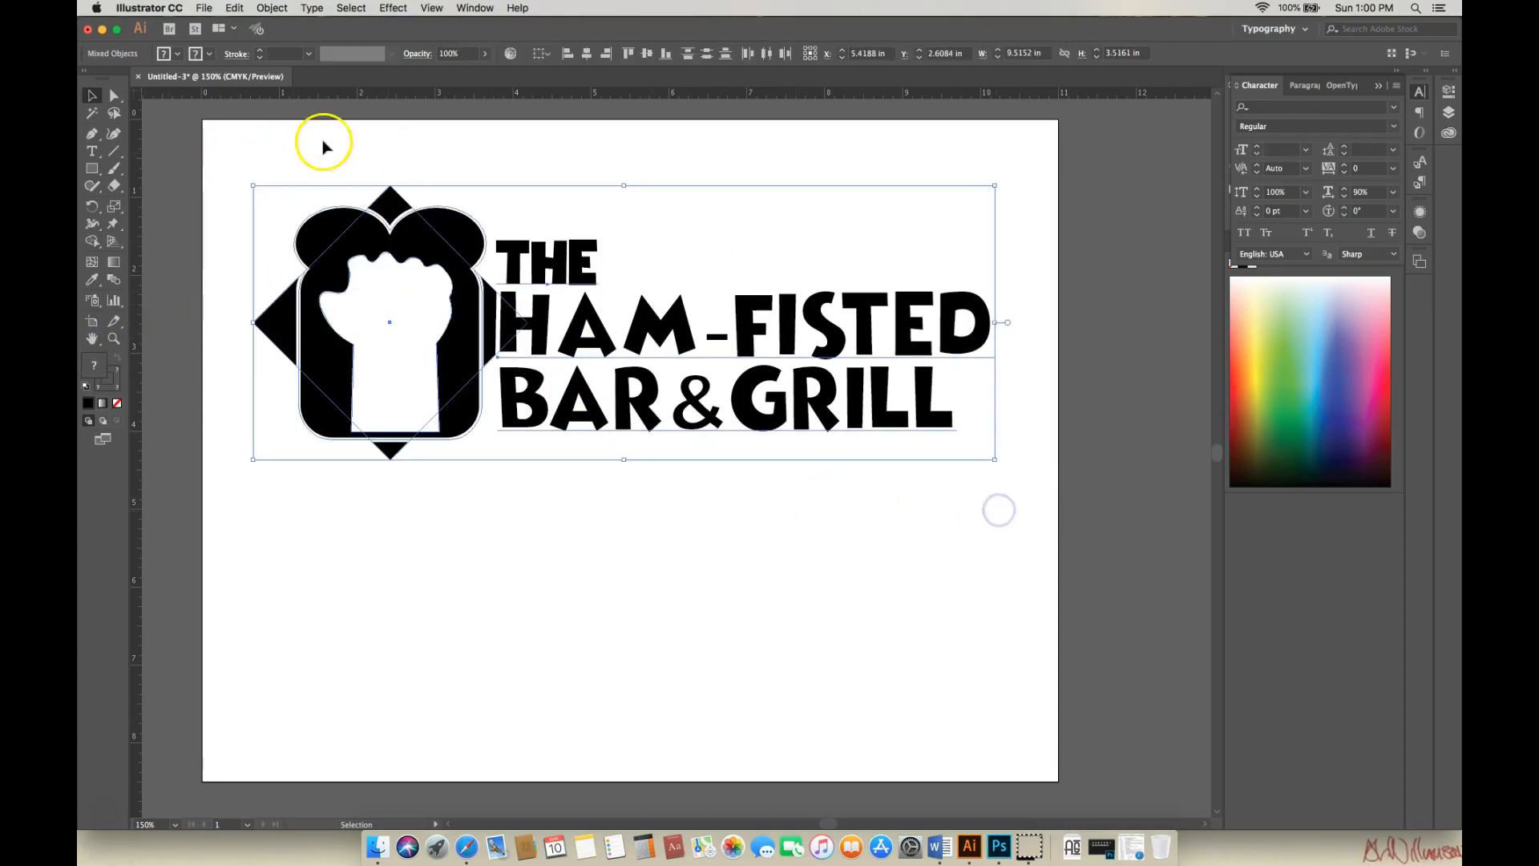
{"action": "left_click", "coordinate": [241, 8]}
{"action": "mouse_move", "coordinate": [273, 8]}
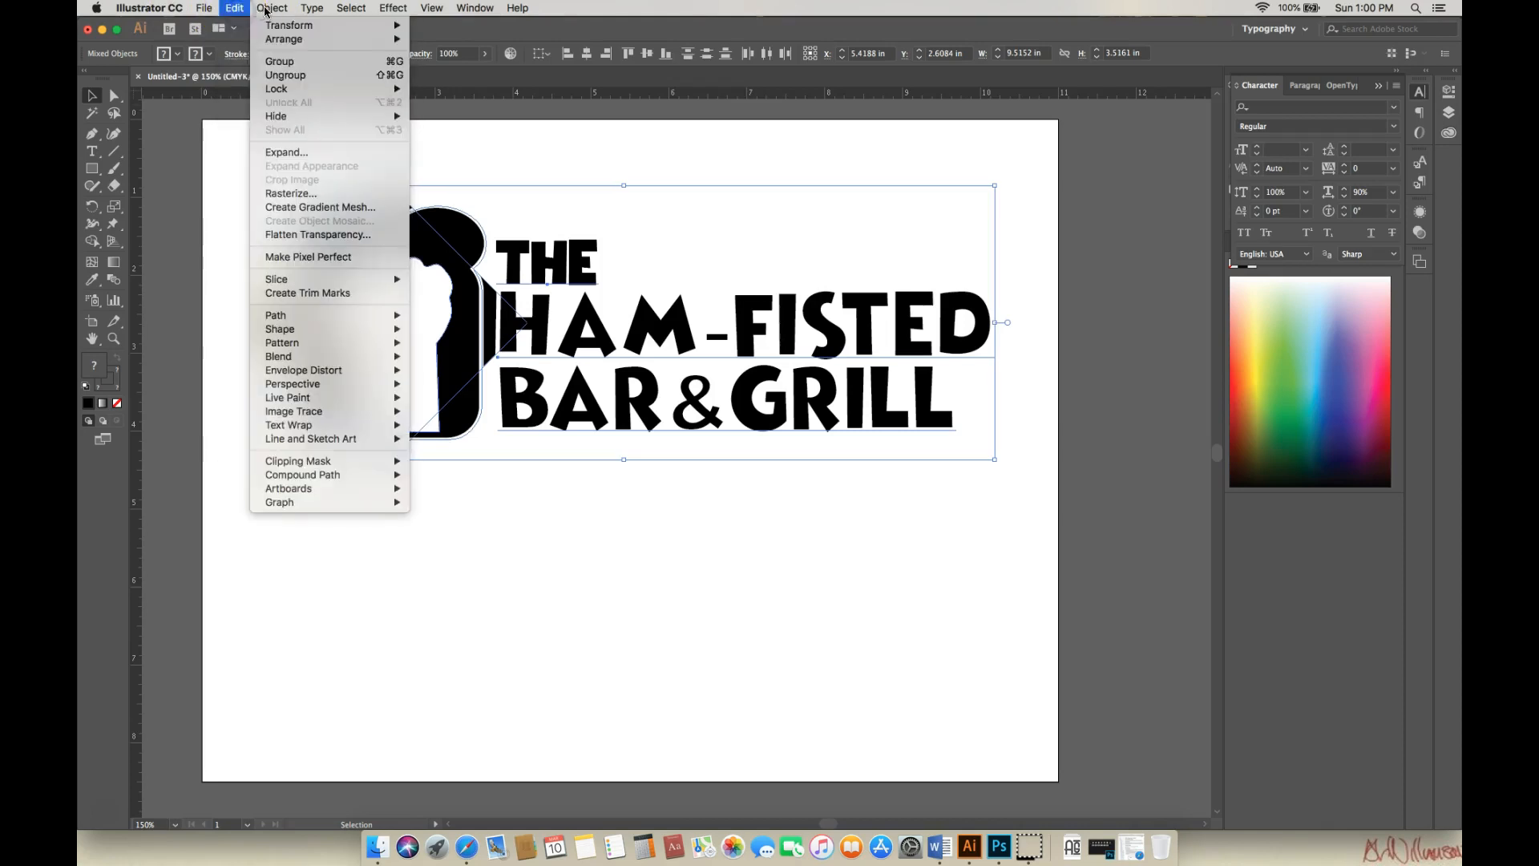
{"action": "left_click", "coordinate": [285, 62]}
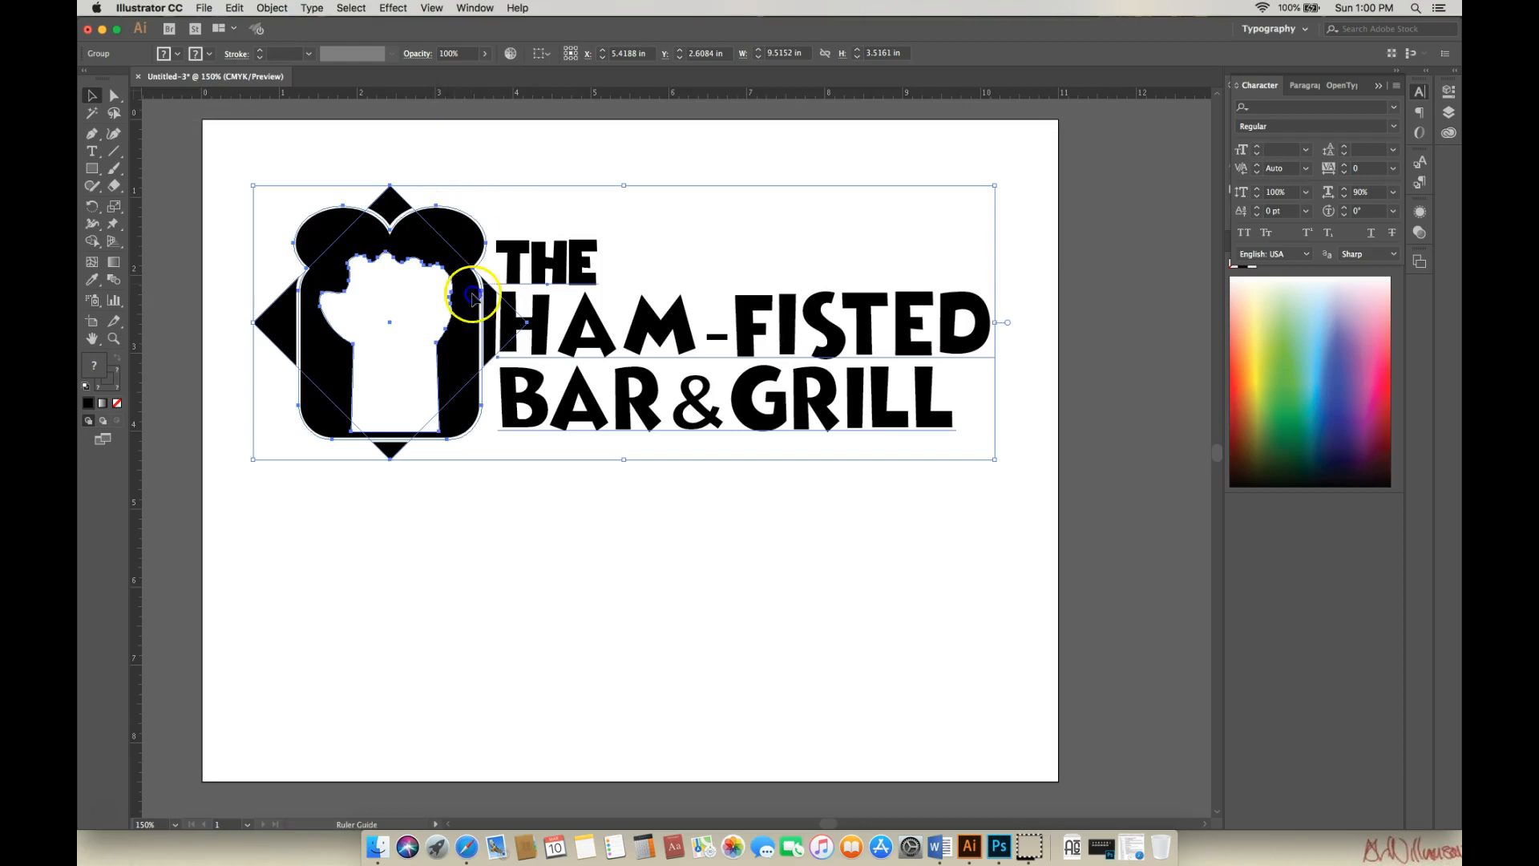
{"action": "left_click_drag", "start_coordinate": [478, 393], "coordinate": [483, 430]}
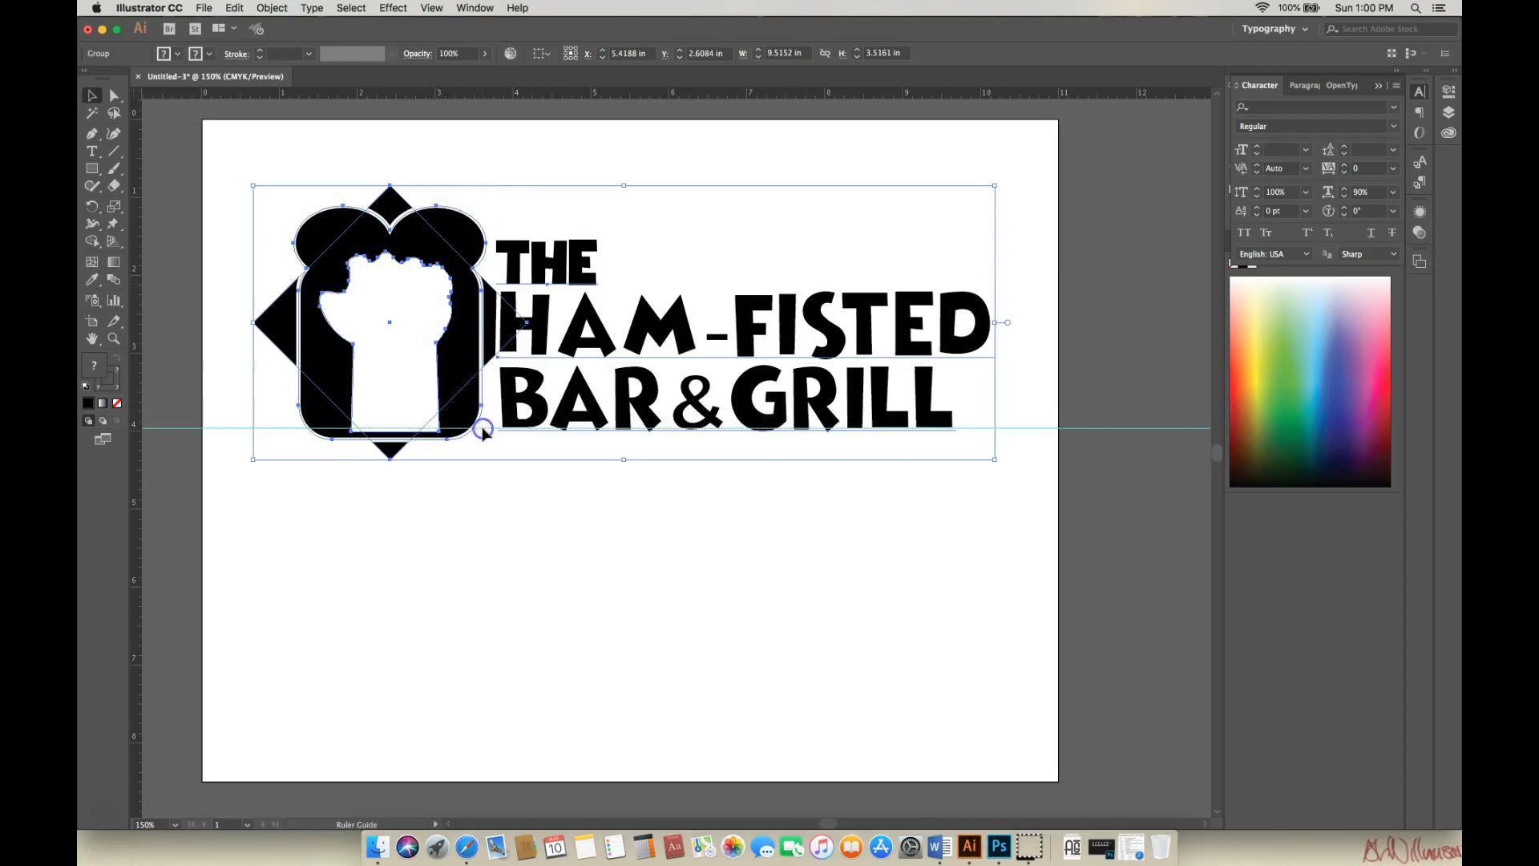
{"action": "left_click", "coordinate": [559, 501]}
Add a separate text object reading "TM" in the empty space right of the final L in GRILL
{"action": "left_click", "coordinate": [114, 338]}
{"action": "left_click", "coordinate": [976, 452]}
{"action": "left_click_drag", "start_coordinate": [707, 447], "coordinate": [693, 445]}
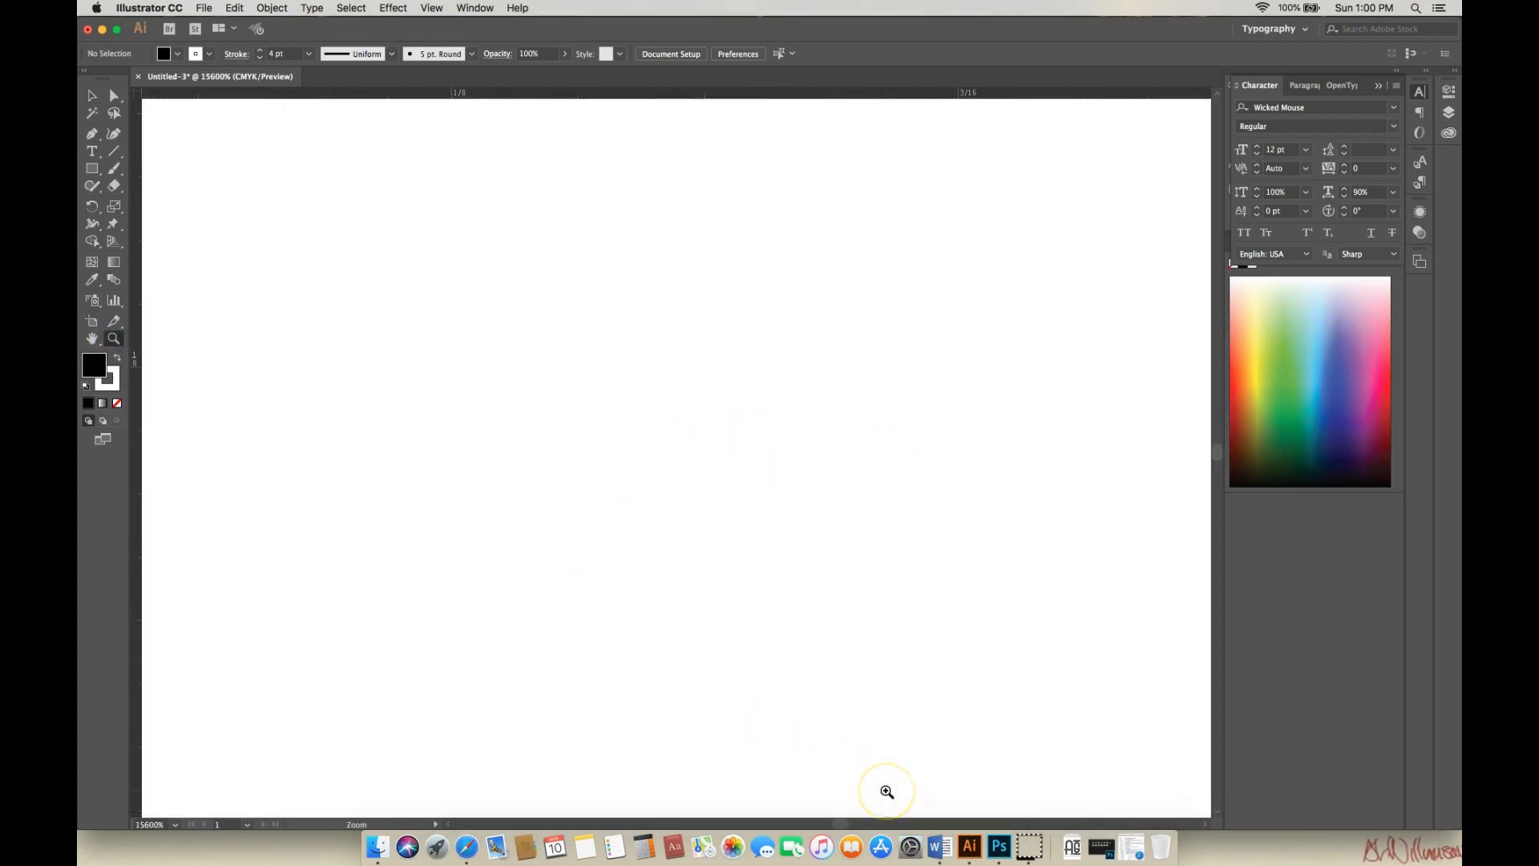
{"action": "key", "text": "super+minus"}
{"action": "key", "text": "super+minus"}
{"action": "key", "text": "super+minus"}
{"action": "key", "text": "super+minus"}
{"action": "key", "text": "super+minus"}
{"action": "key", "text": "super+minus"}
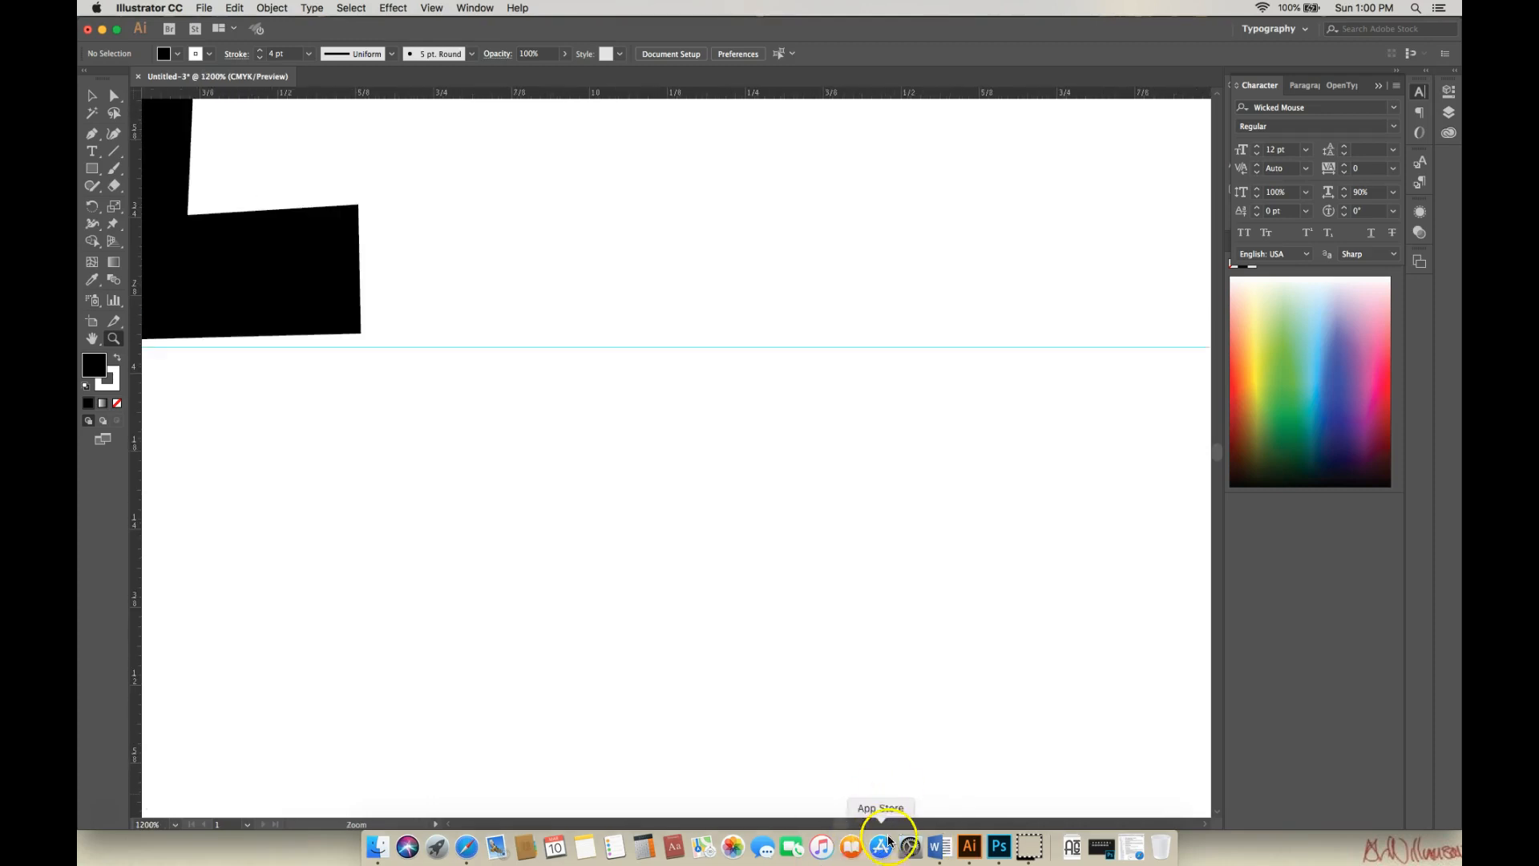
{"action": "left_click_drag", "start_coordinate": [843, 823], "coordinate": [838, 824]}
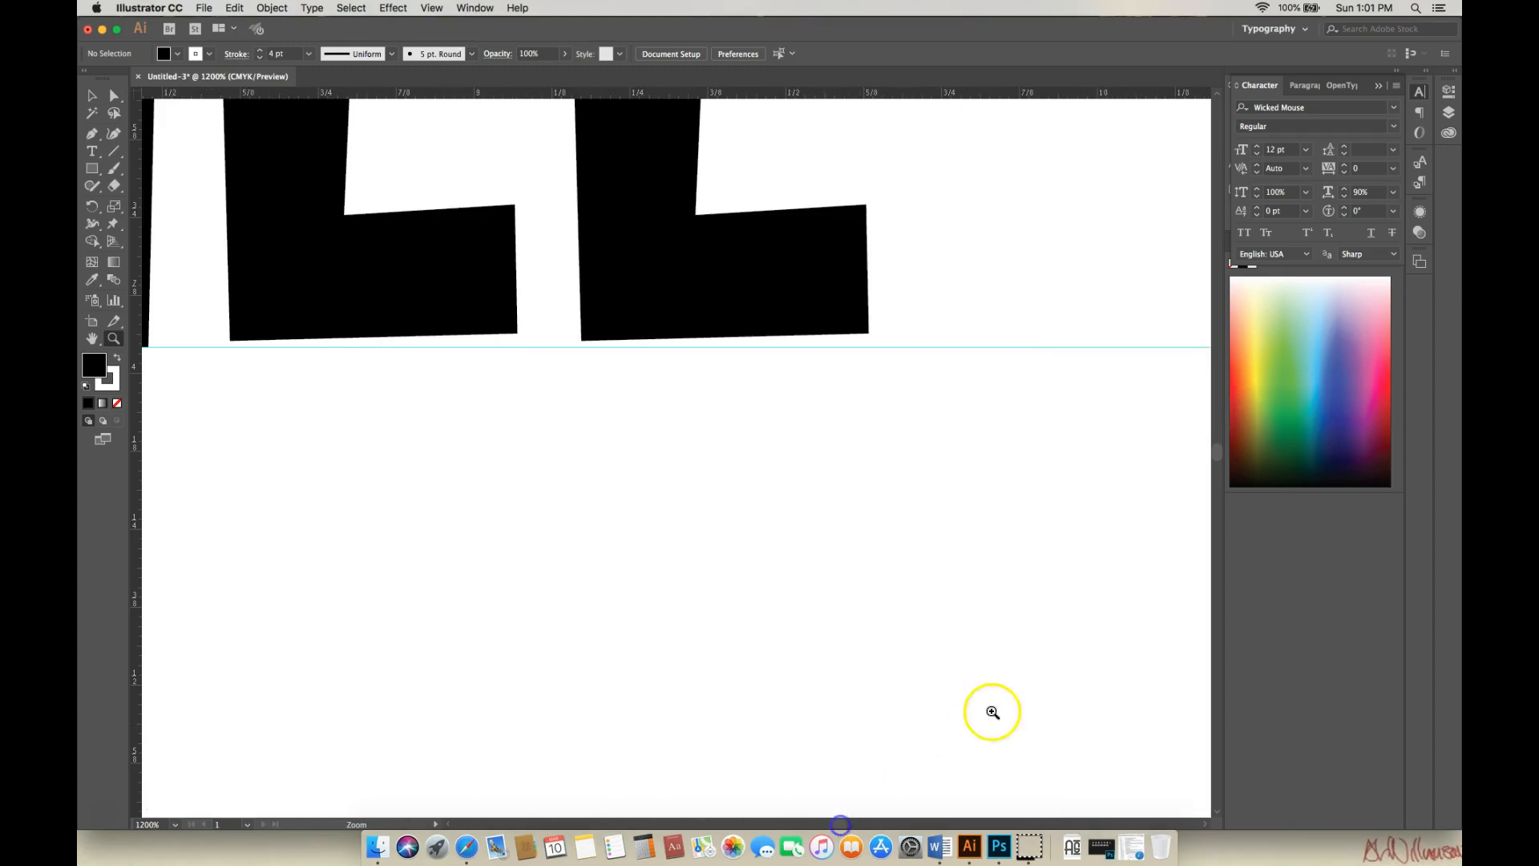
{"action": "scroll", "coordinate": [1216, 453], "scroll_direction": "up", "scroll_amount": 8}
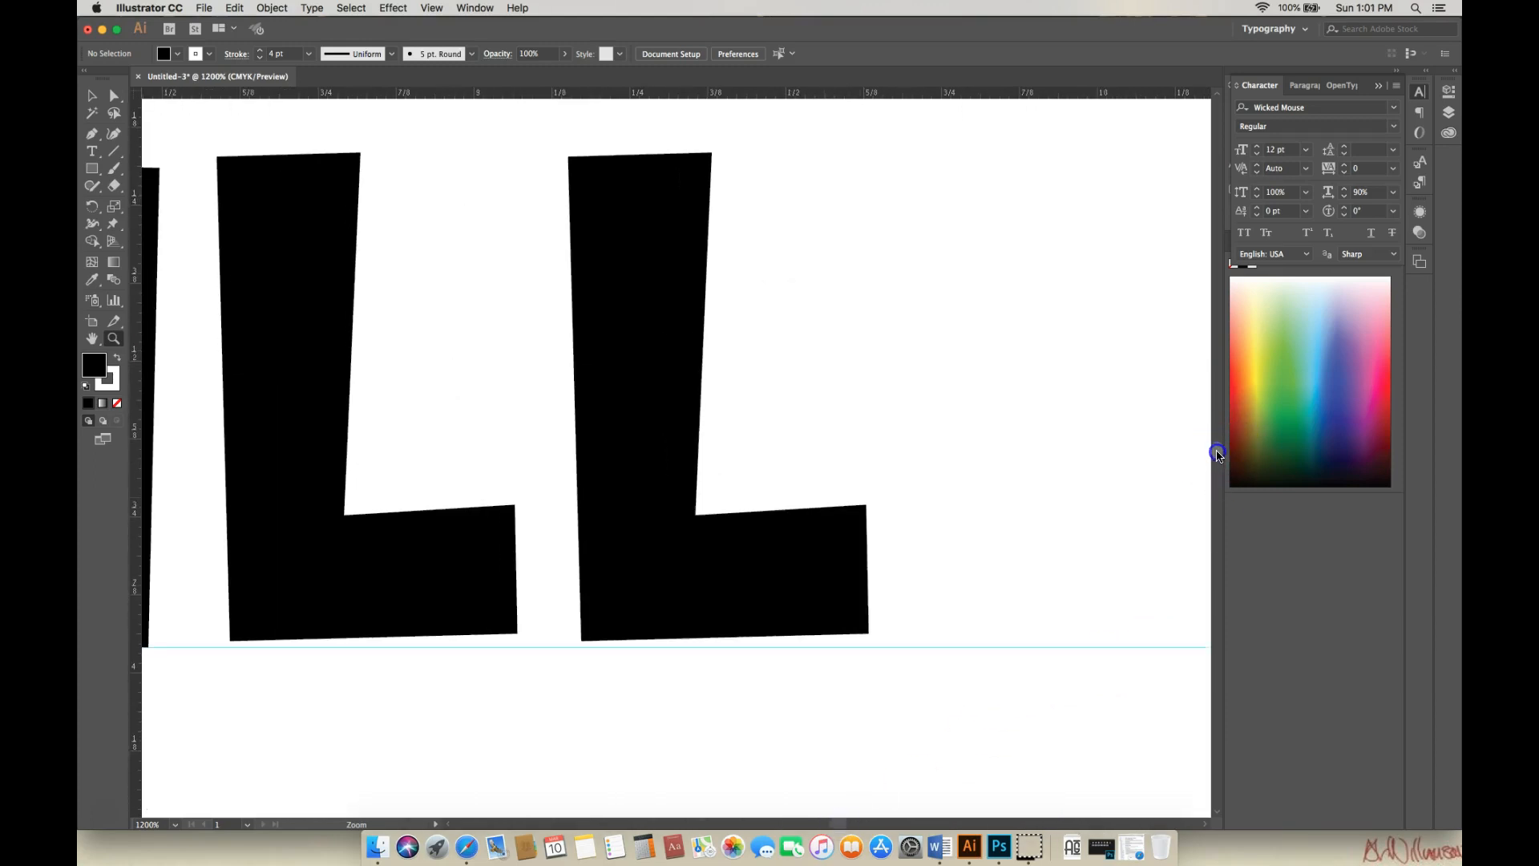
{"action": "left_click", "coordinate": [92, 151]}
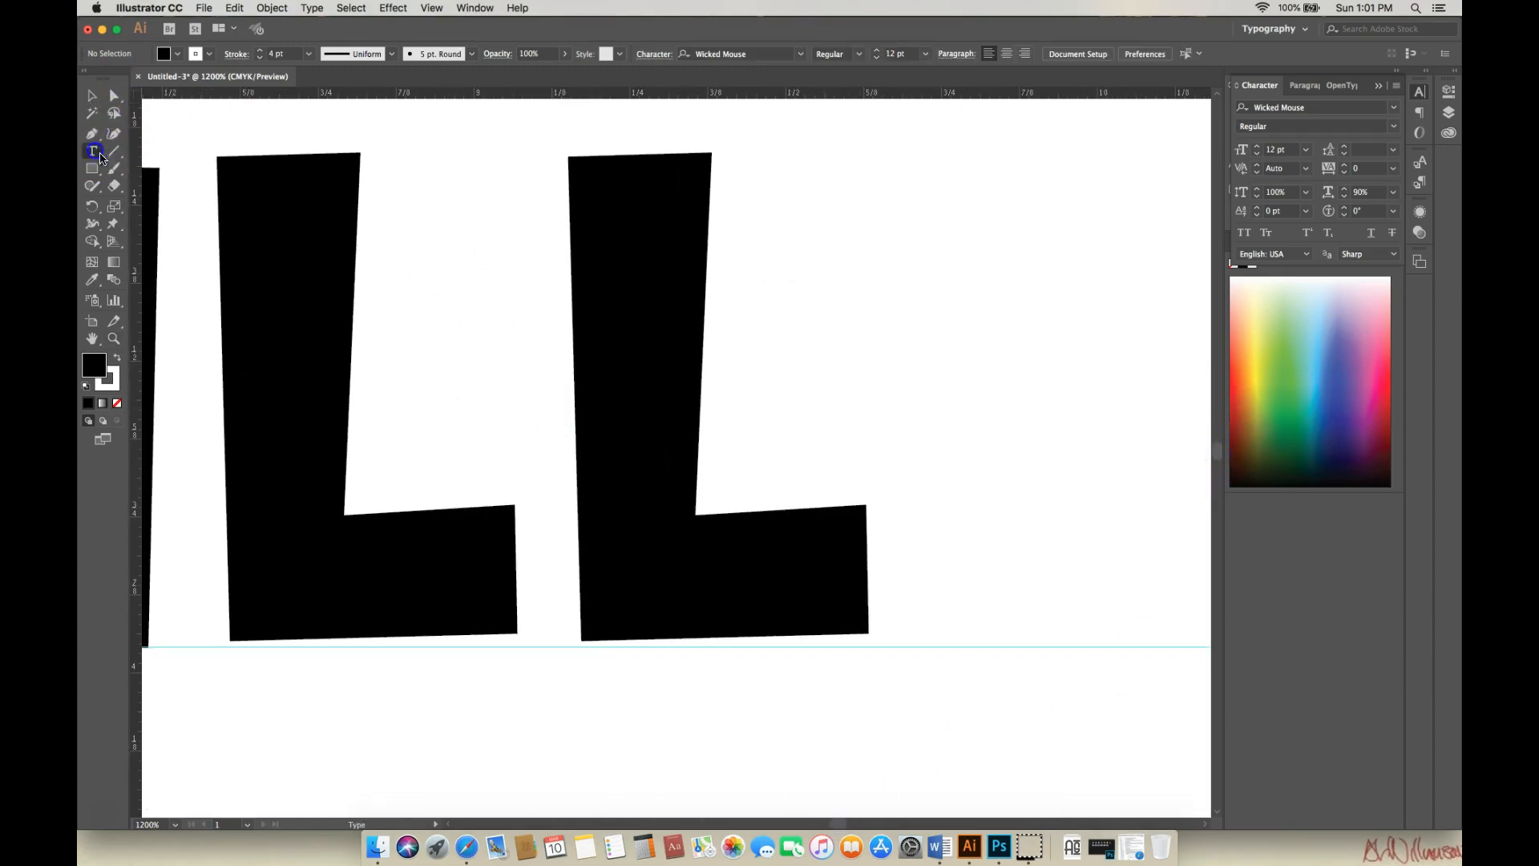
{"action": "left_click", "coordinate": [959, 340]}
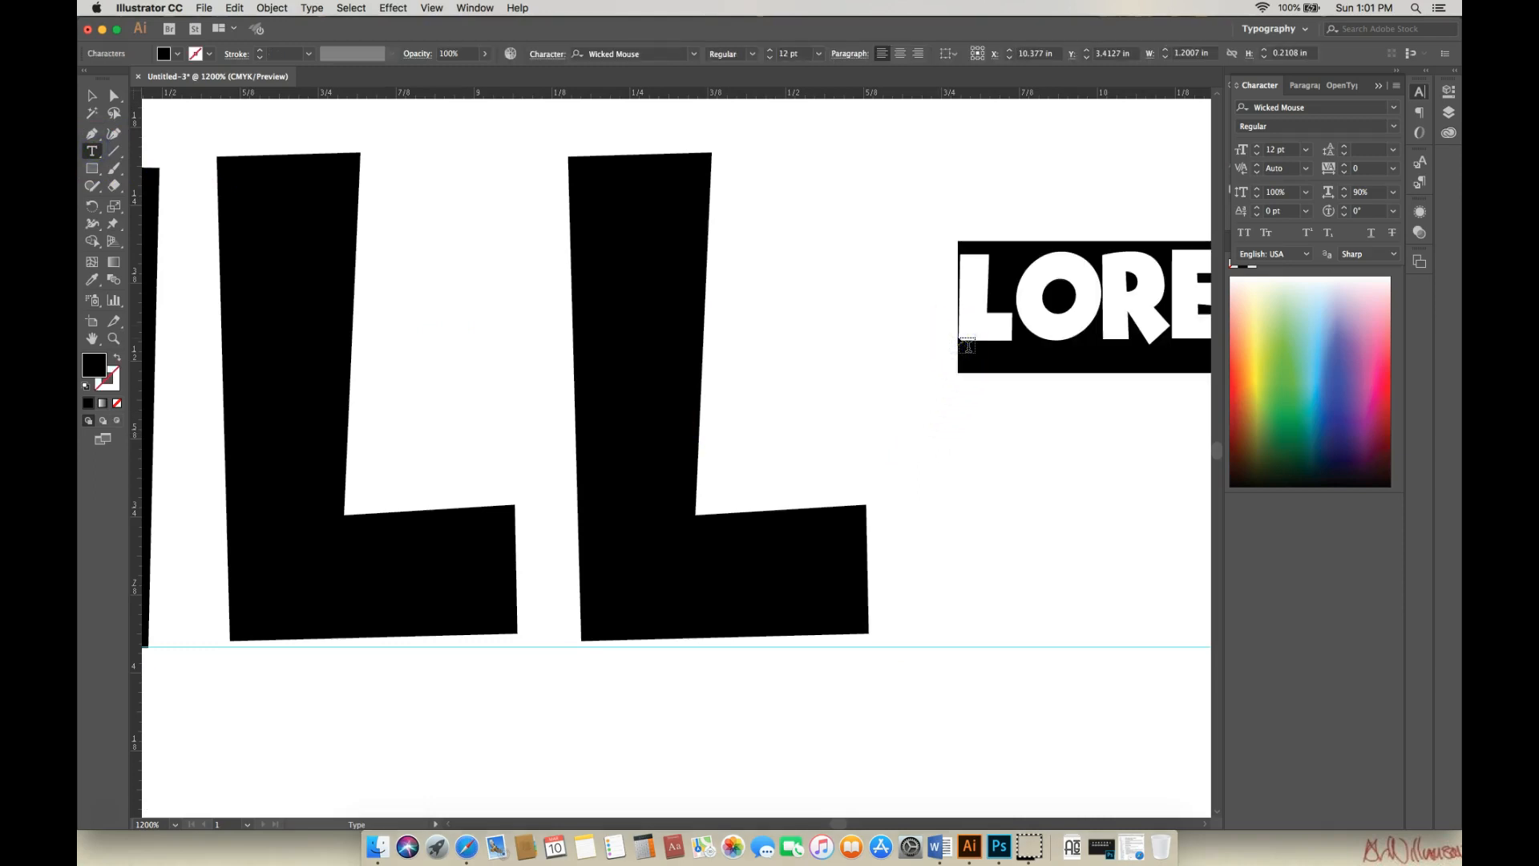
{"action": "type", "text": "TM"}
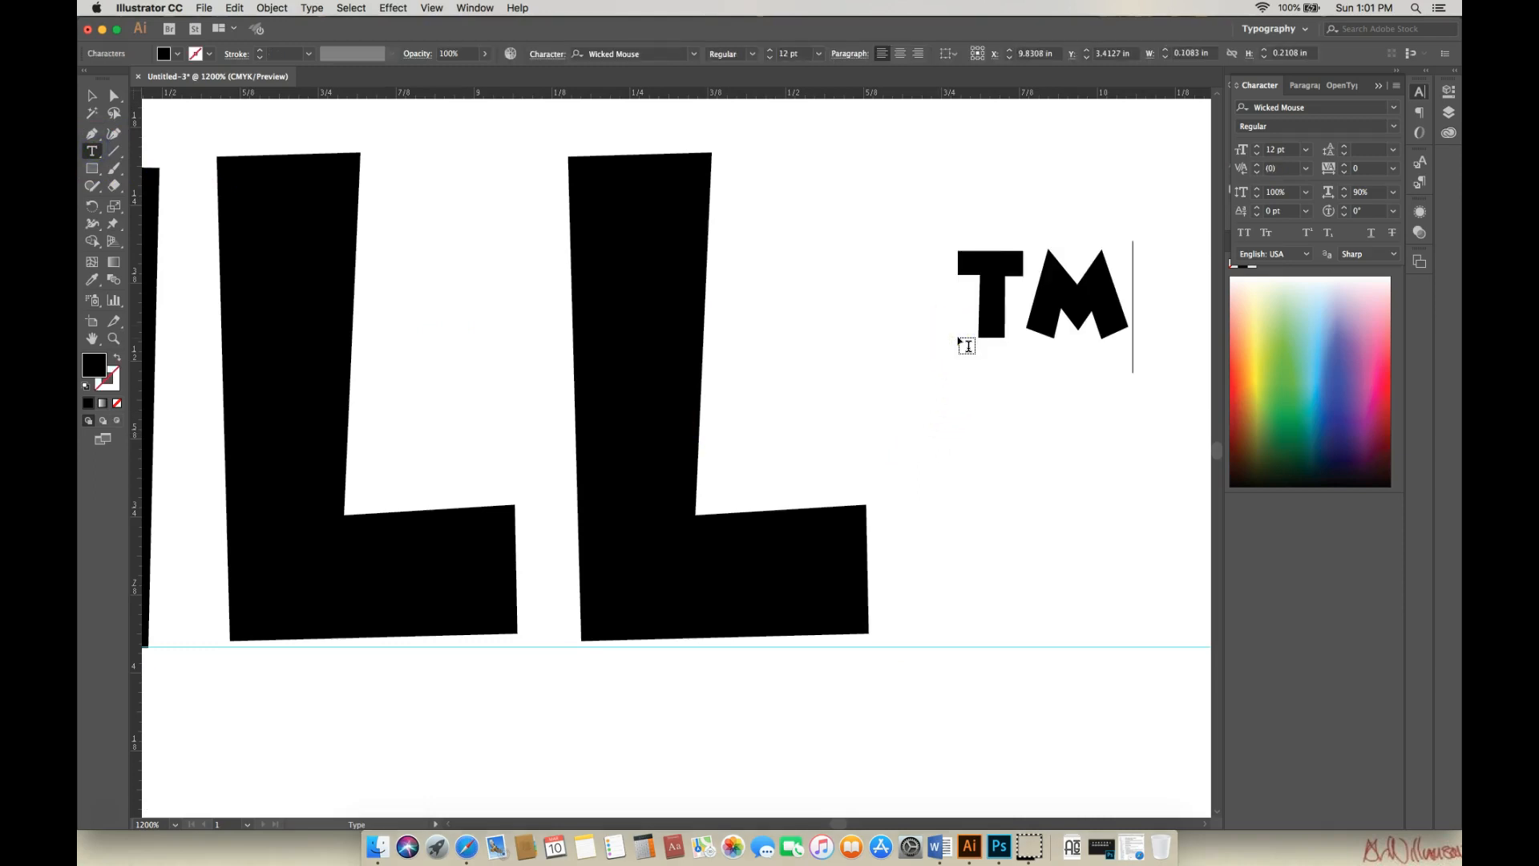
Shift the TM text closer to the final L in GRILL and set it in Arial Black at 6 pt
{"action": "left_click", "coordinate": [93, 98]}
{"action": "left_click_drag", "start_coordinate": [1078, 293], "coordinate": [994, 295]}
{"action": "left_click", "coordinate": [694, 54]}
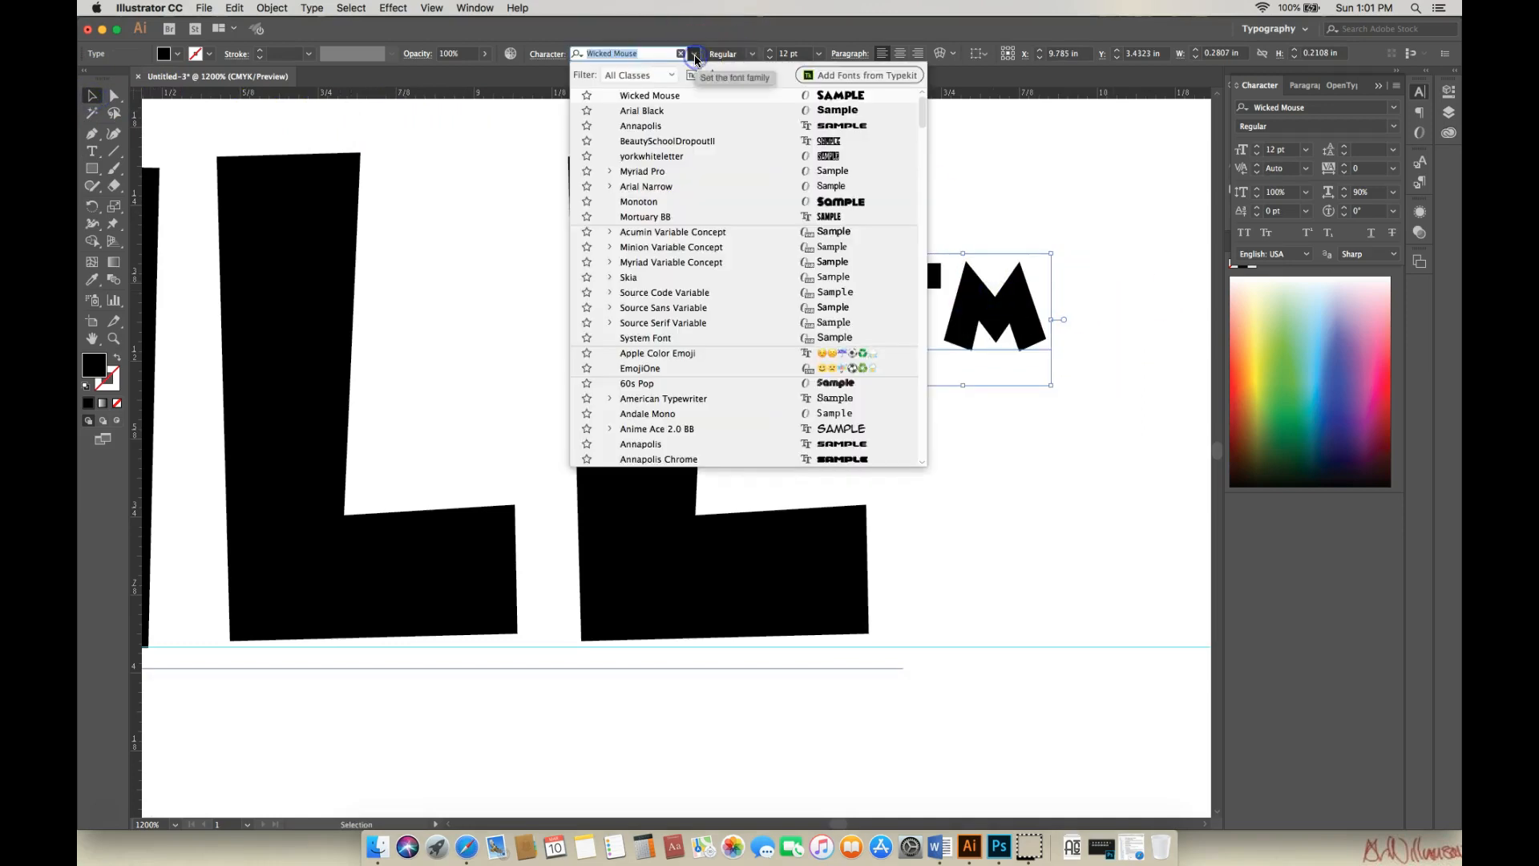
{"action": "left_click", "coordinate": [702, 110]}
{"action": "left_click", "coordinate": [798, 55]}
{"action": "left_click", "coordinate": [819, 55]}
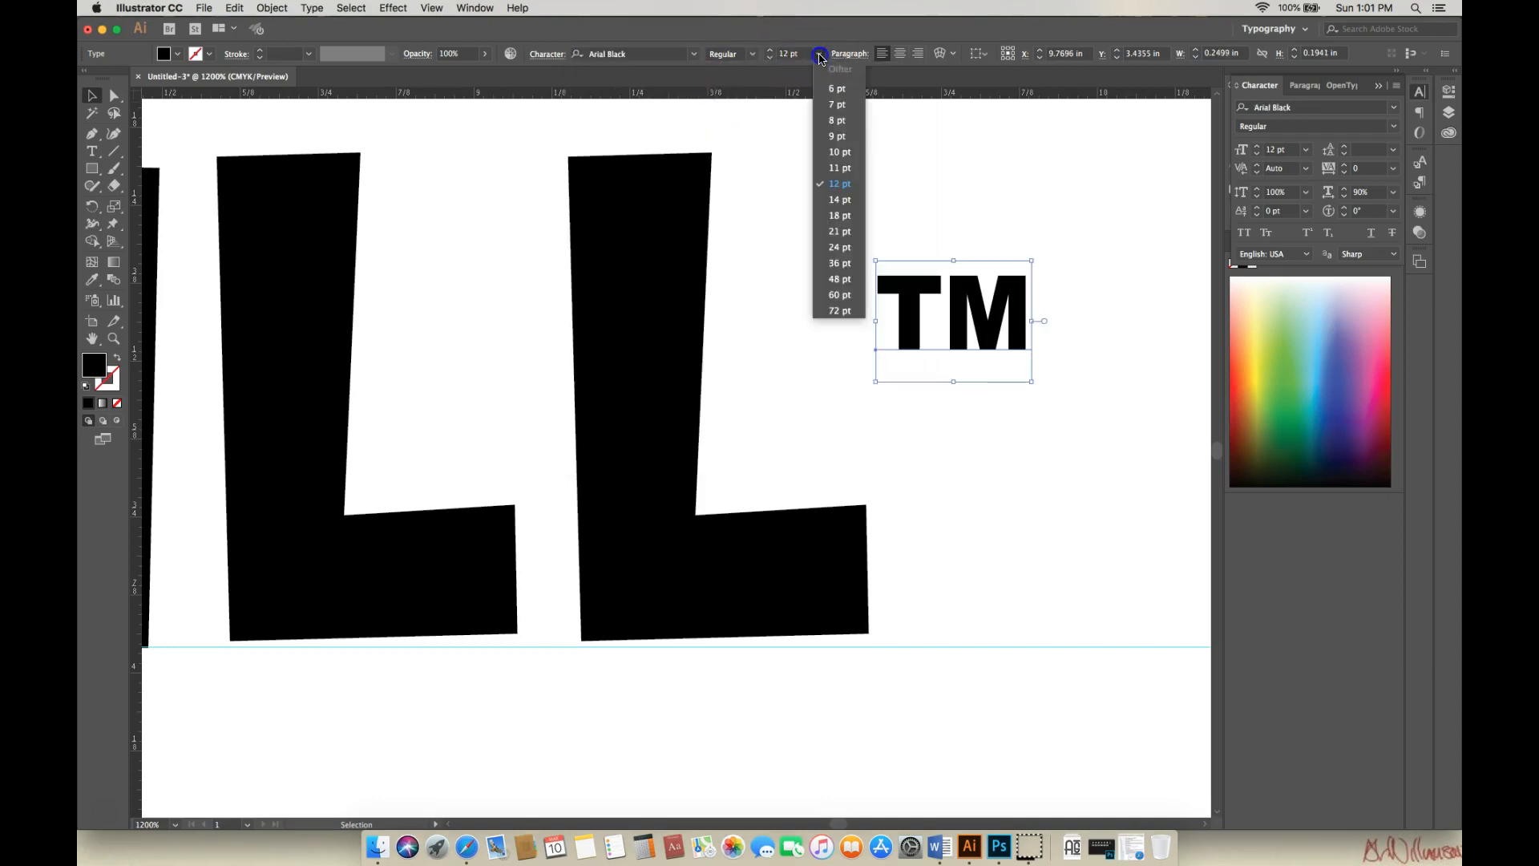
{"action": "left_click", "coordinate": [828, 90]}
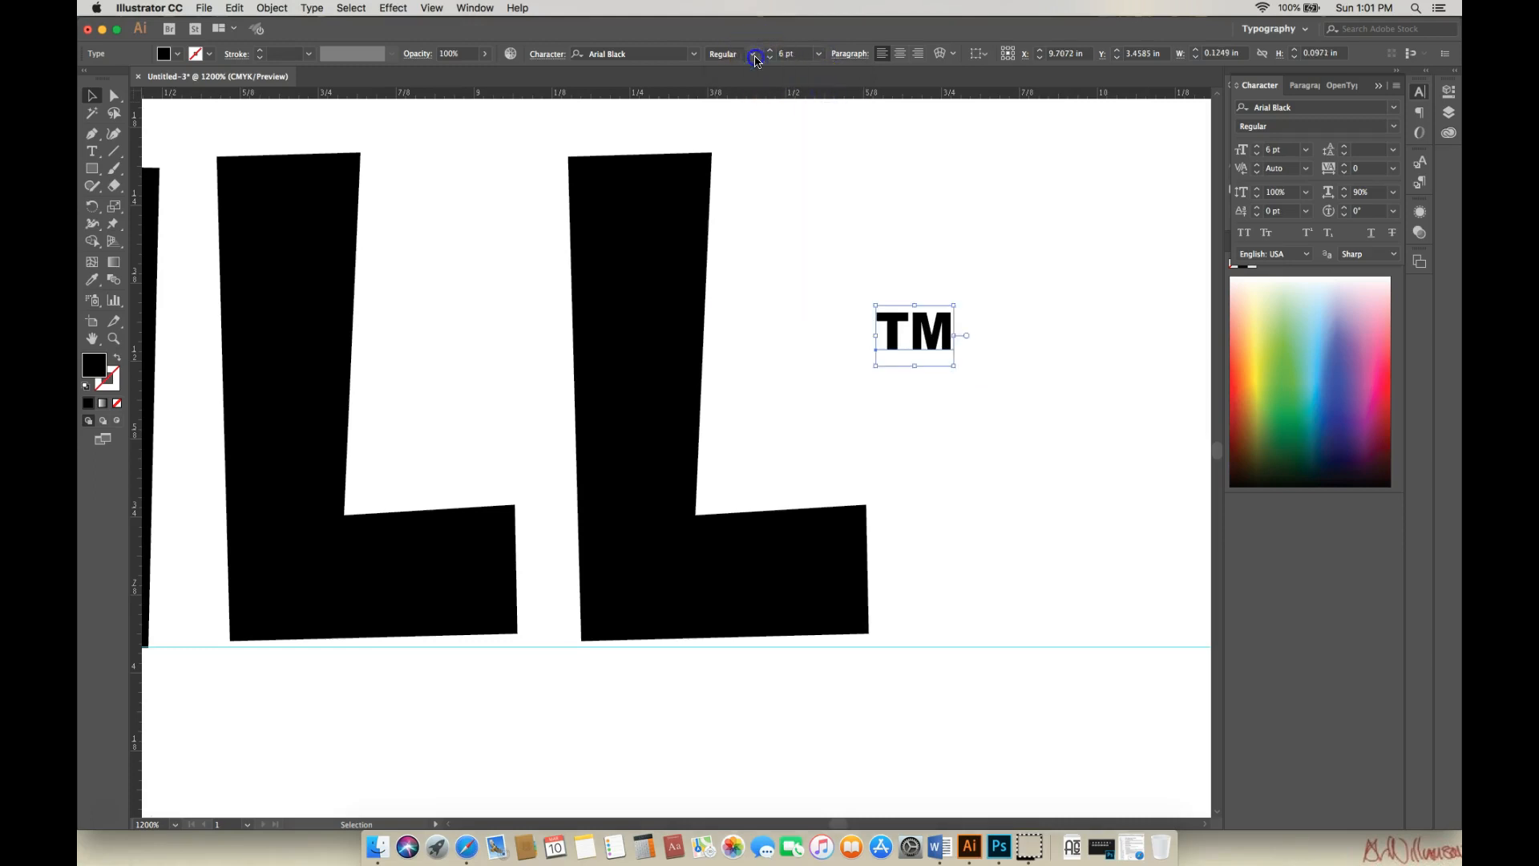
Position the small TM just beyond the foot of the final L in GRILL, slightly above the guide
{"action": "left_click_drag", "start_coordinate": [945, 331], "coordinate": [954, 617]}
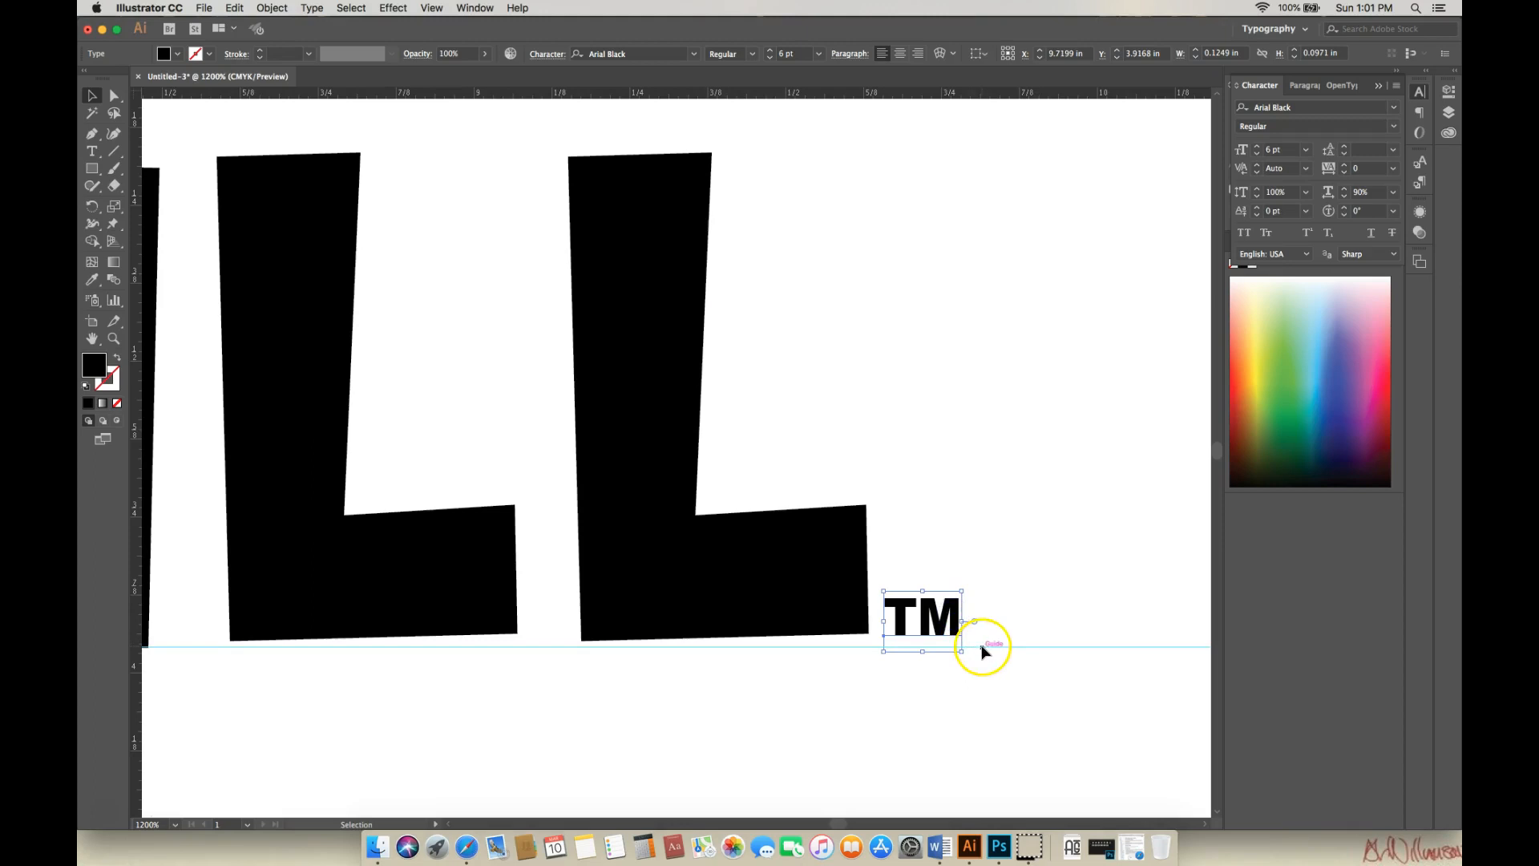
{"action": "left_click", "coordinate": [984, 641]}
{"action": "left_click_drag", "start_coordinate": [952, 620], "coordinate": [952, 623]}
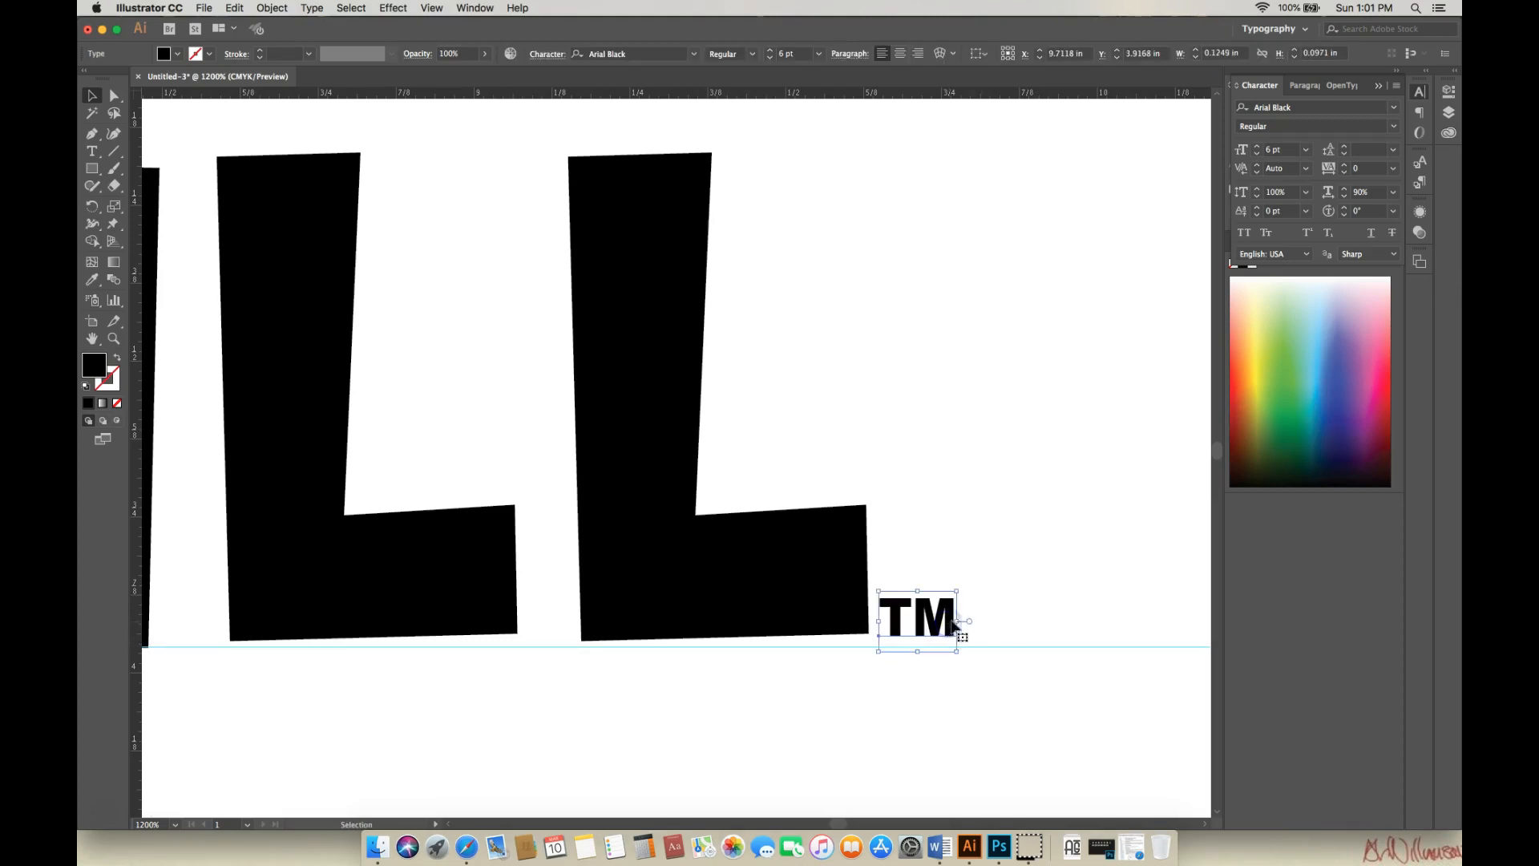
{"action": "left_click", "coordinate": [996, 614]}
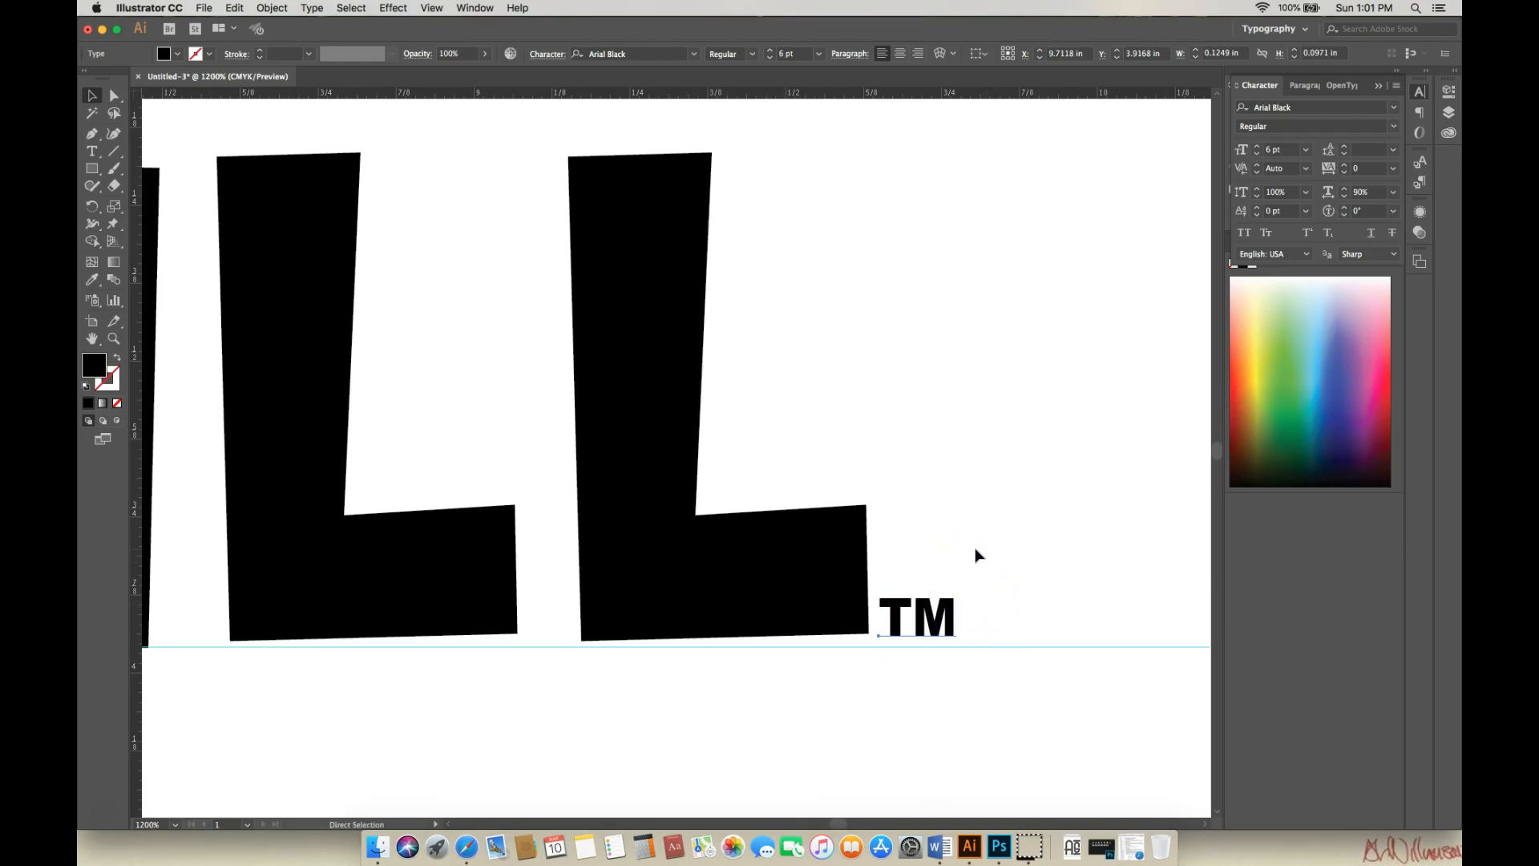
Group the TM mark with the existing group of icon and restaurant name
{"action": "key", "text": "super+minus"}
{"action": "key", "text": "super+minus"}
{"action": "key", "text": "super+minus"}
{"action": "key", "text": "super+minus"}
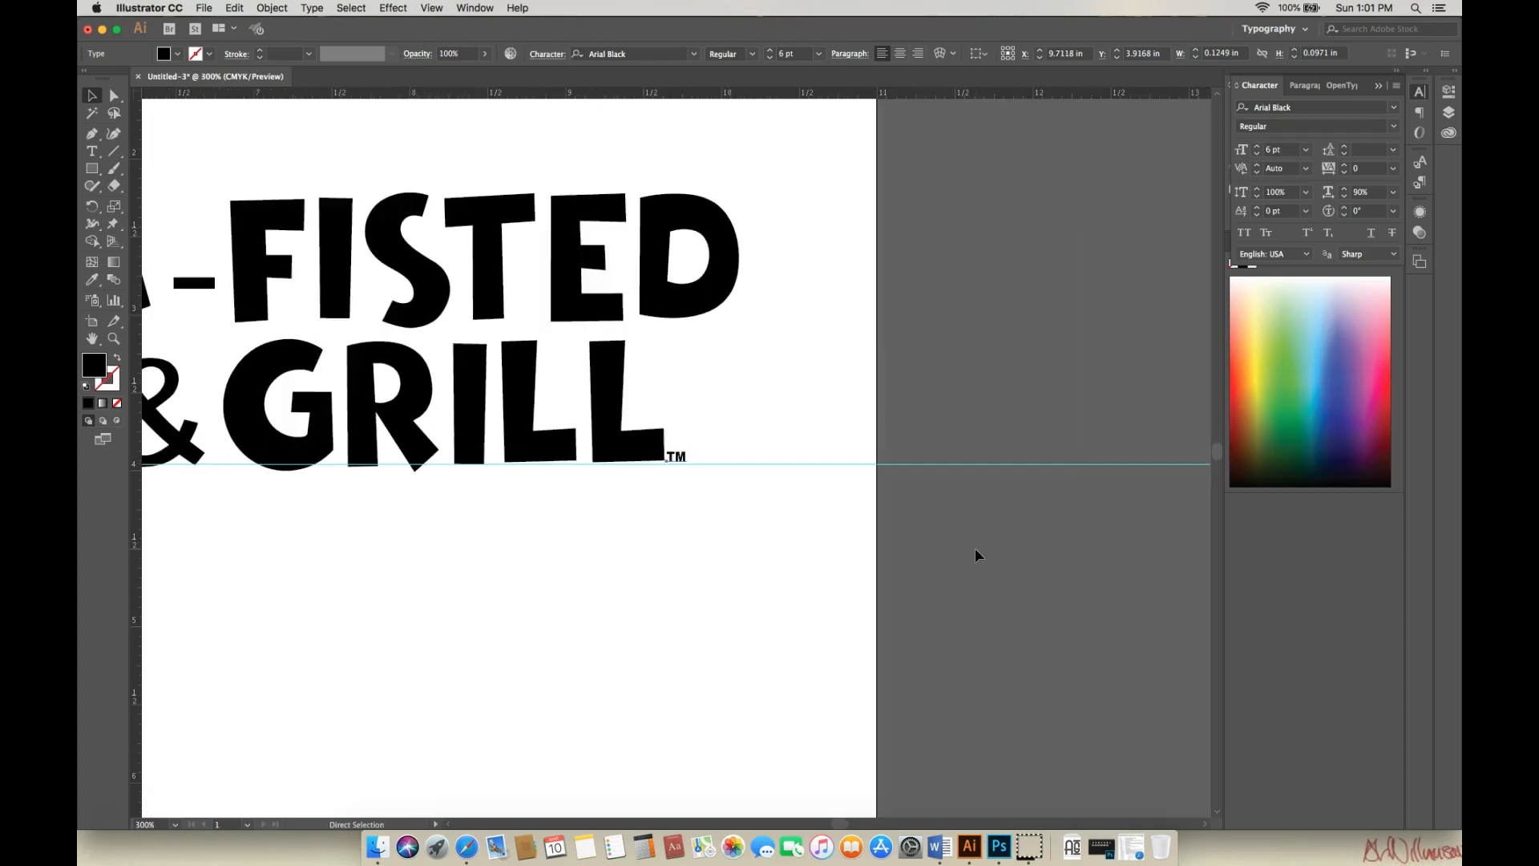
{"action": "key", "text": "super+minus"}
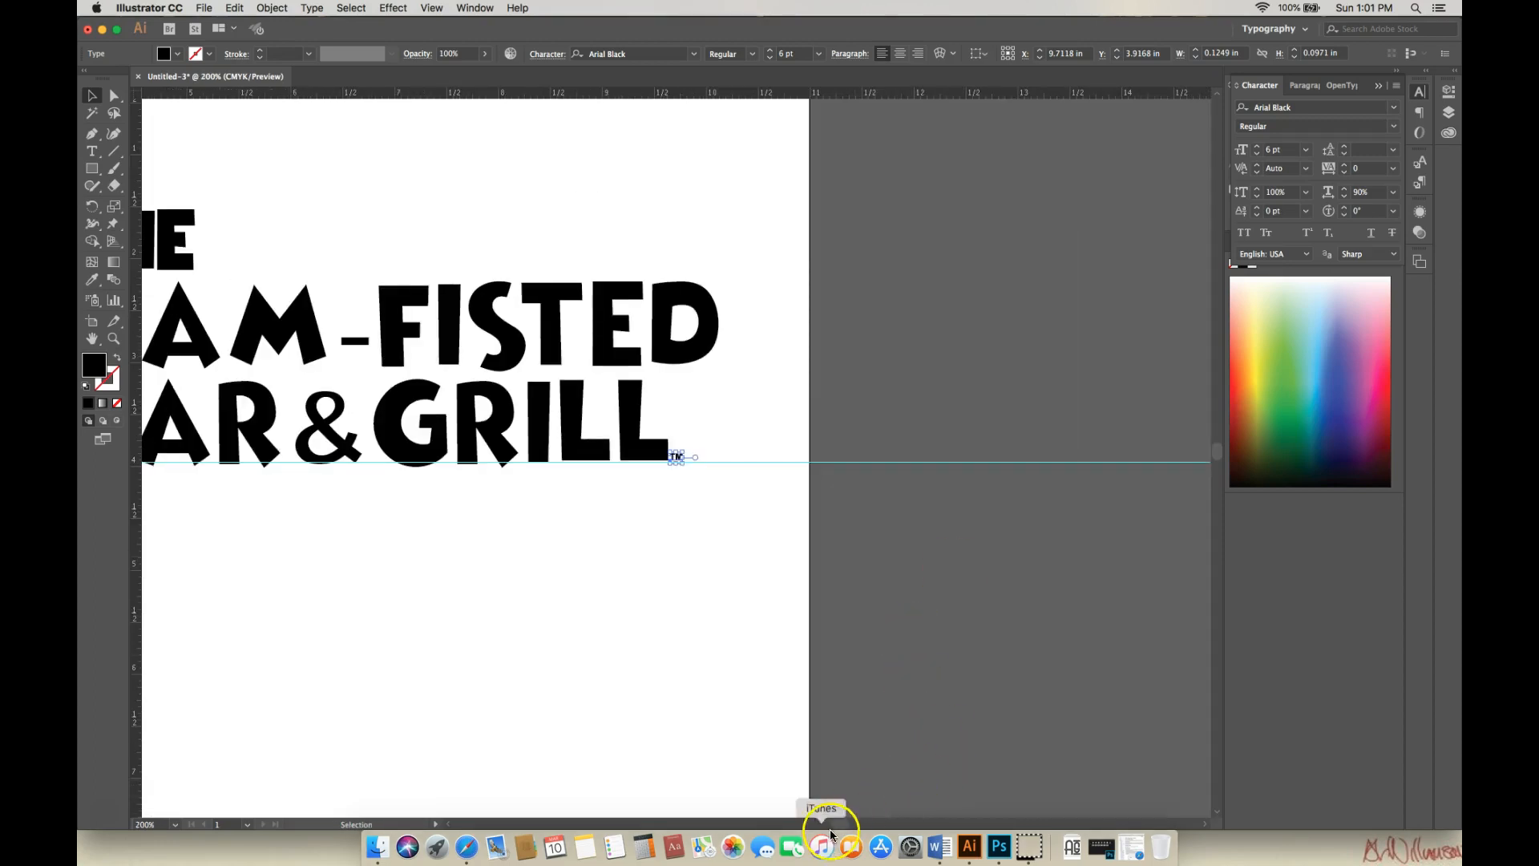
{"action": "left_click_drag", "start_coordinate": [838, 822], "coordinate": [841, 786]}
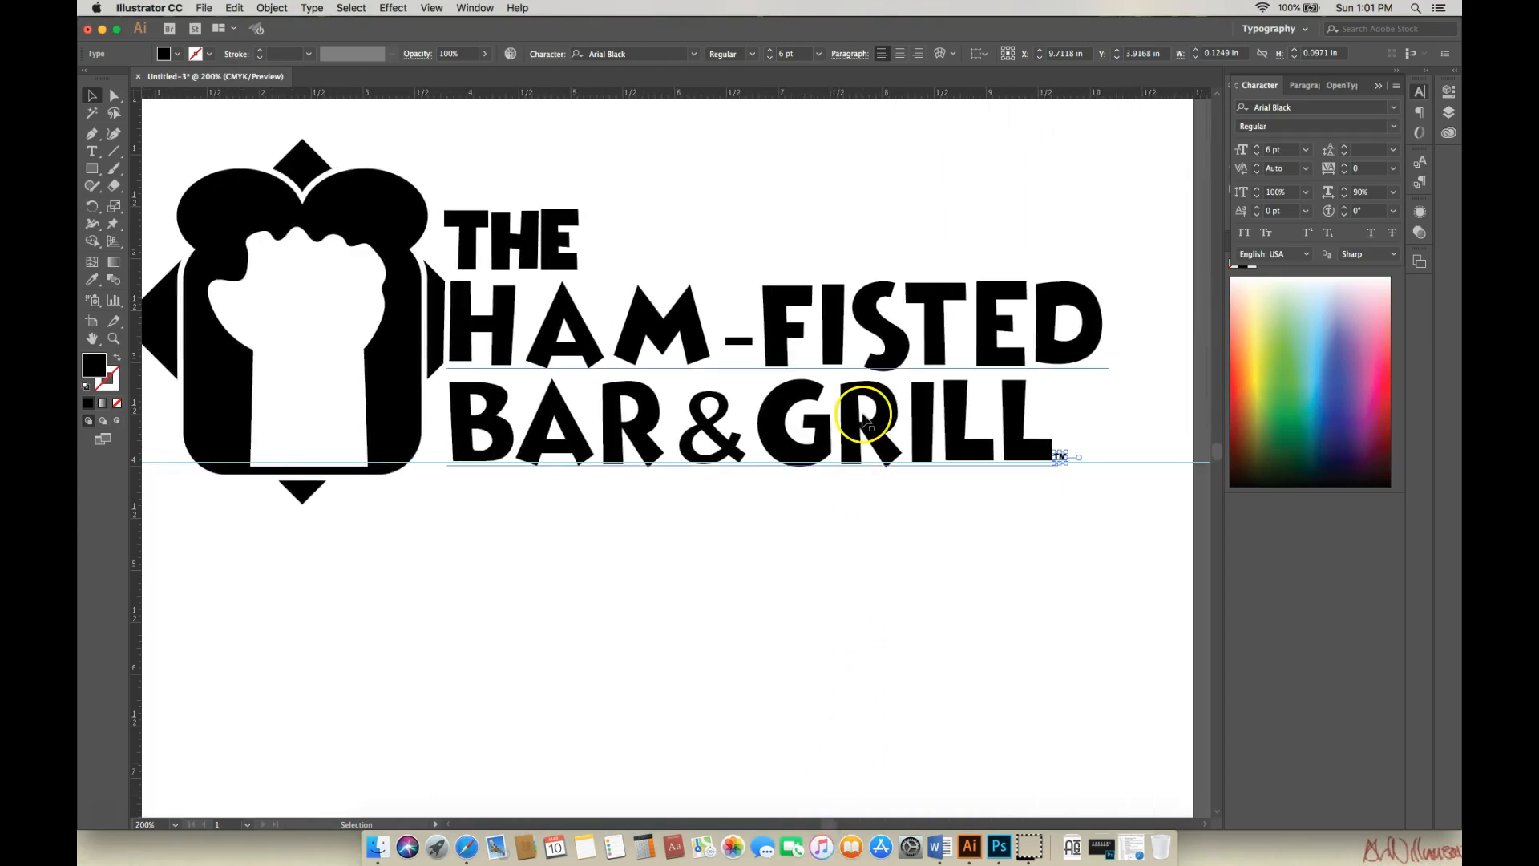
{"action": "left_click", "coordinate": [1060, 346], "text": "shift"}
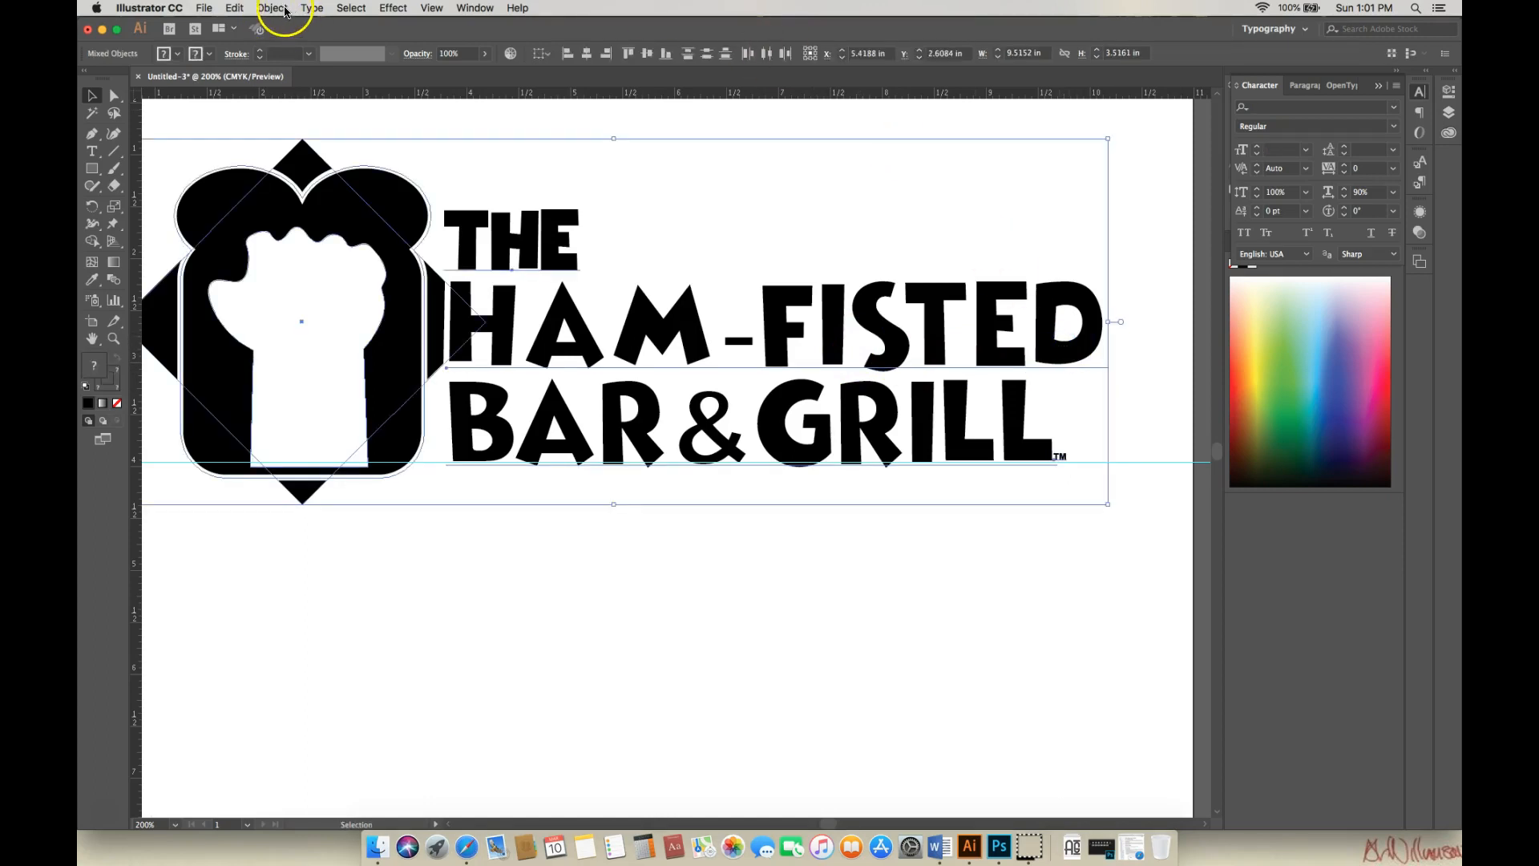
{"action": "left_click", "coordinate": [285, 11]}
{"action": "left_click", "coordinate": [290, 66]}
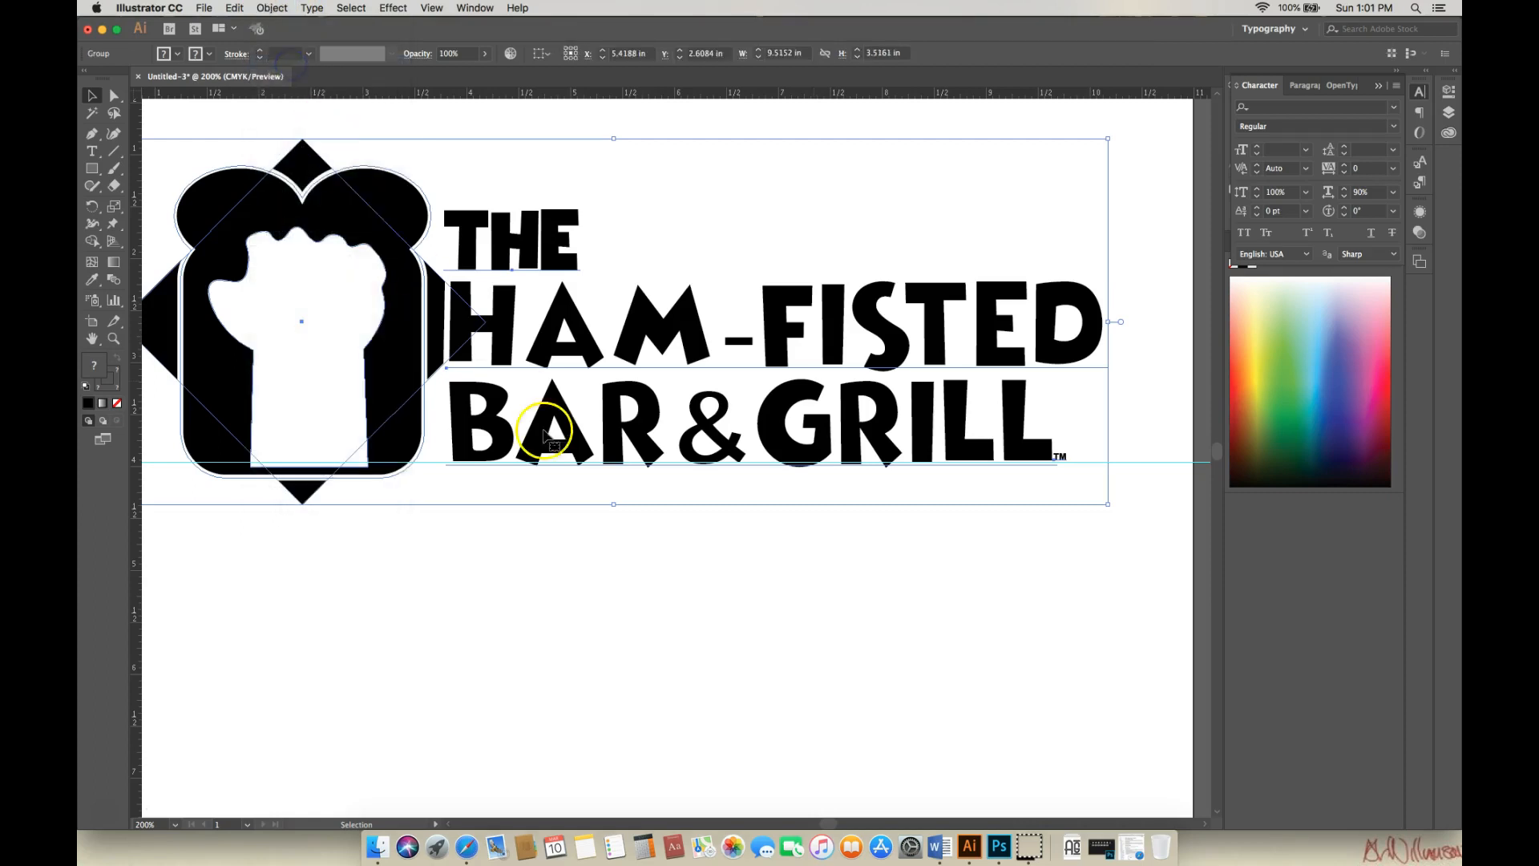
{"action": "left_click", "coordinate": [665, 532]}
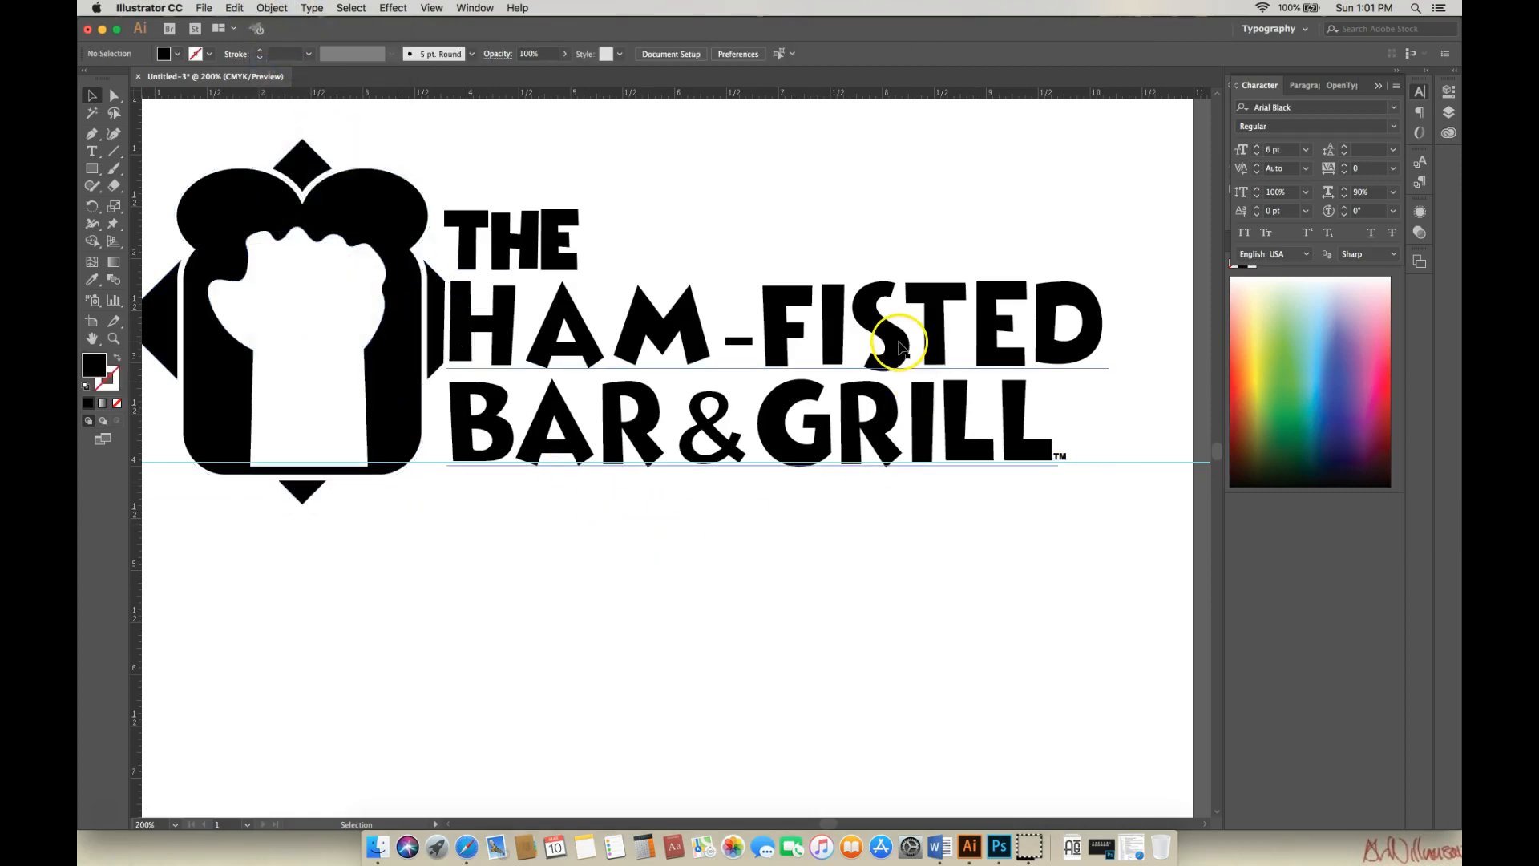
{"action": "scroll", "coordinate": [837, 828], "scroll_direction": "left", "scroll_amount": 3}
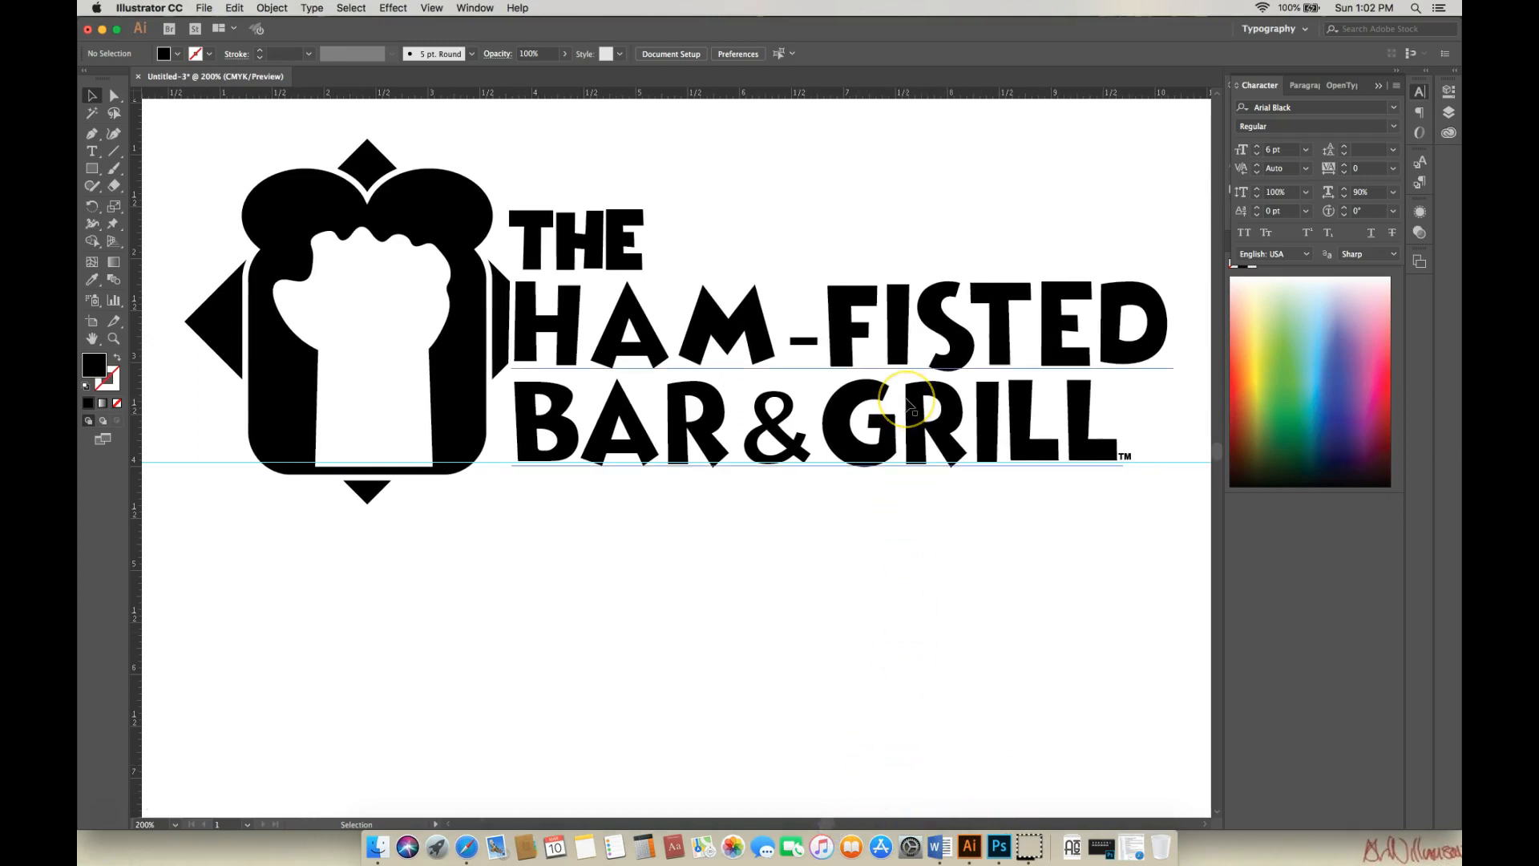
Select the complete logo group and start exporting it in the TIFF (tif) format
{"action": "left_click", "coordinate": [896, 355]}
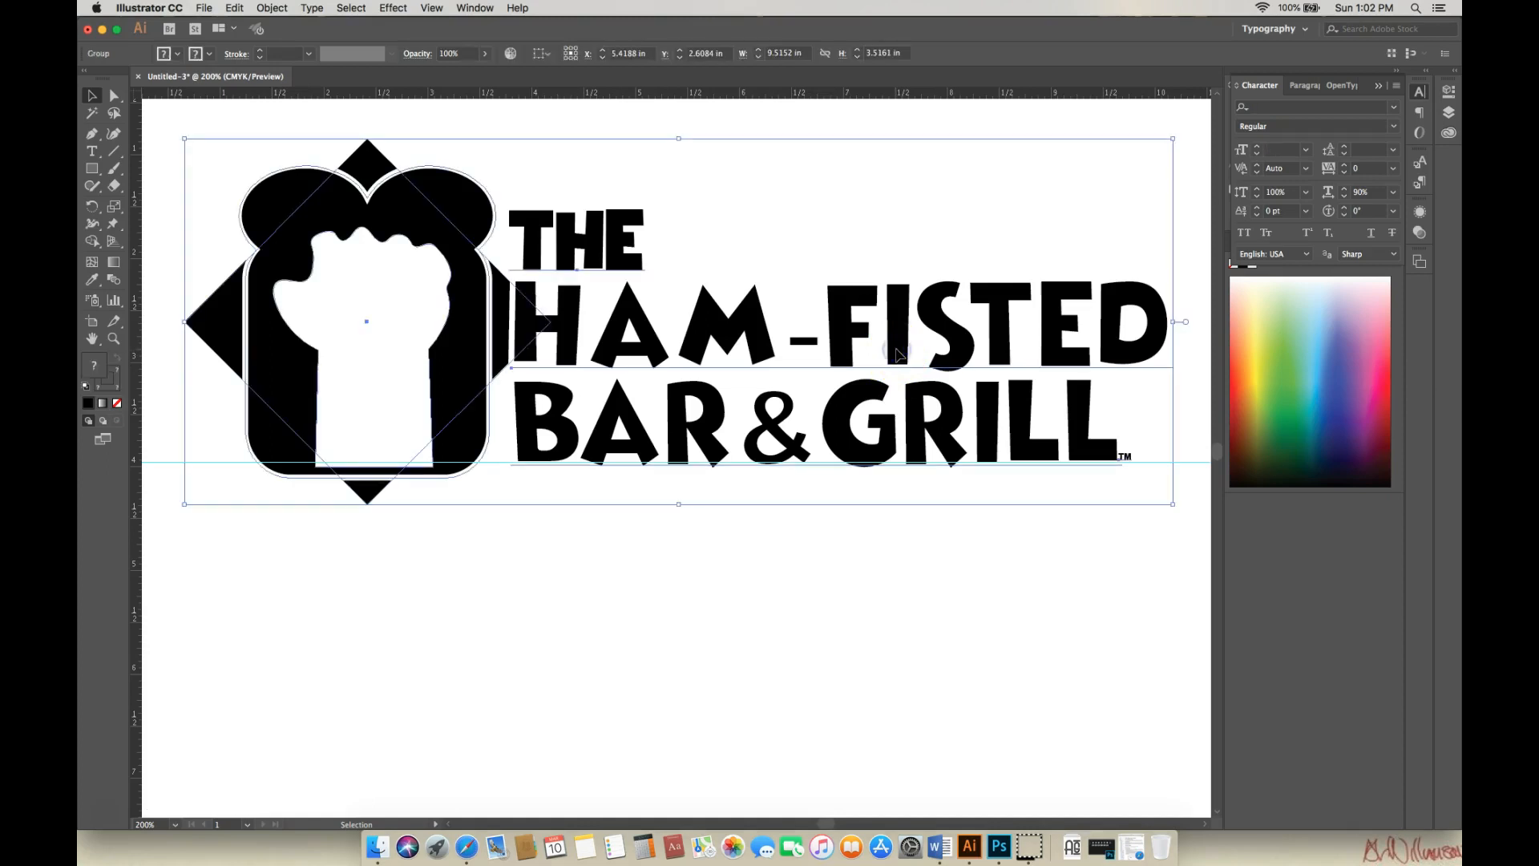
{"action": "left_click", "coordinate": [204, 9]}
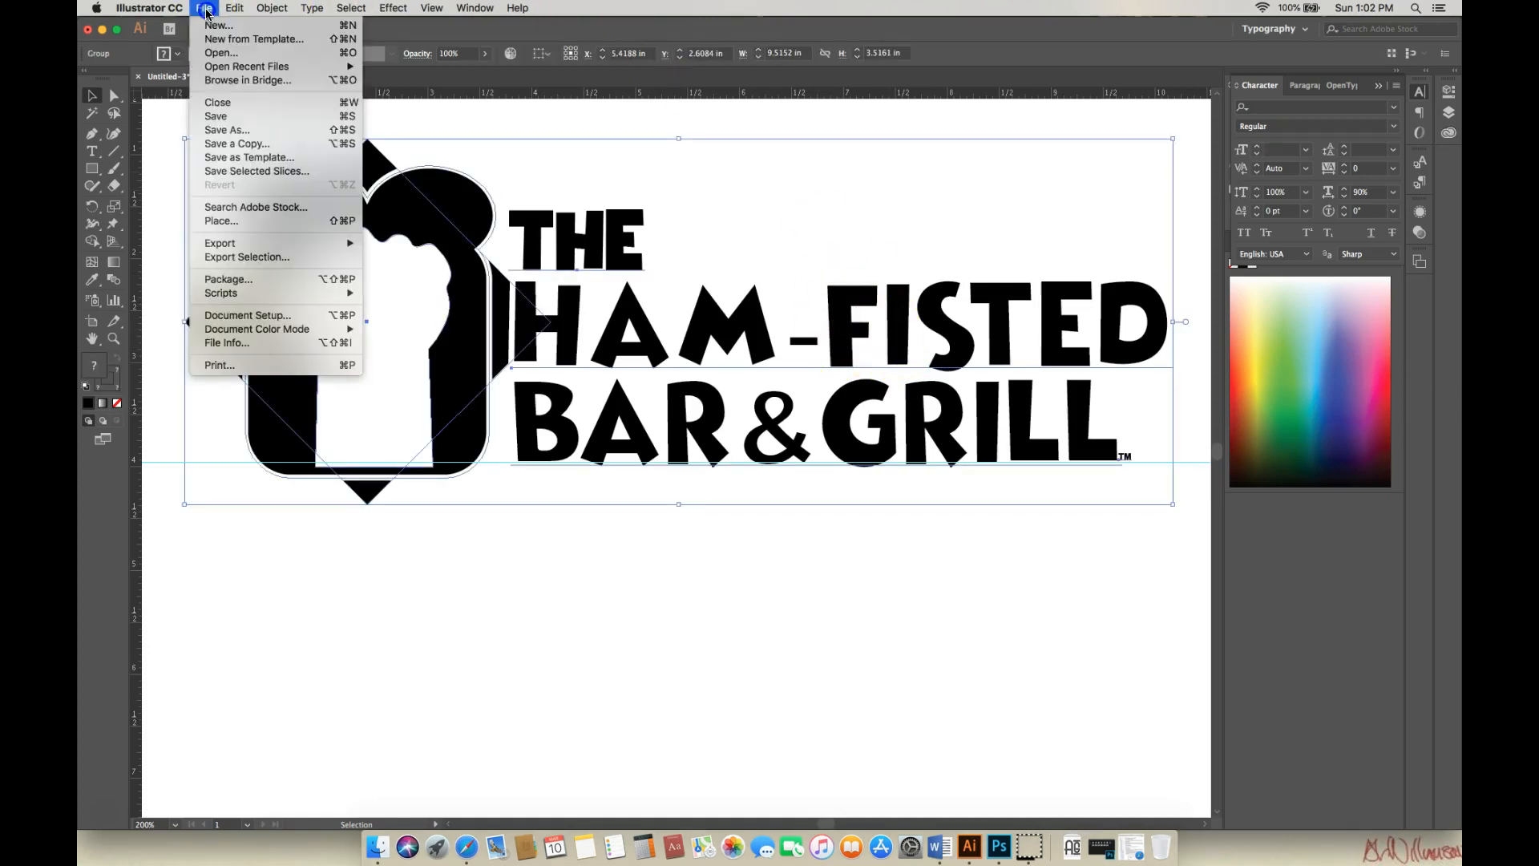
{"action": "mouse_move", "coordinate": [257, 244]}
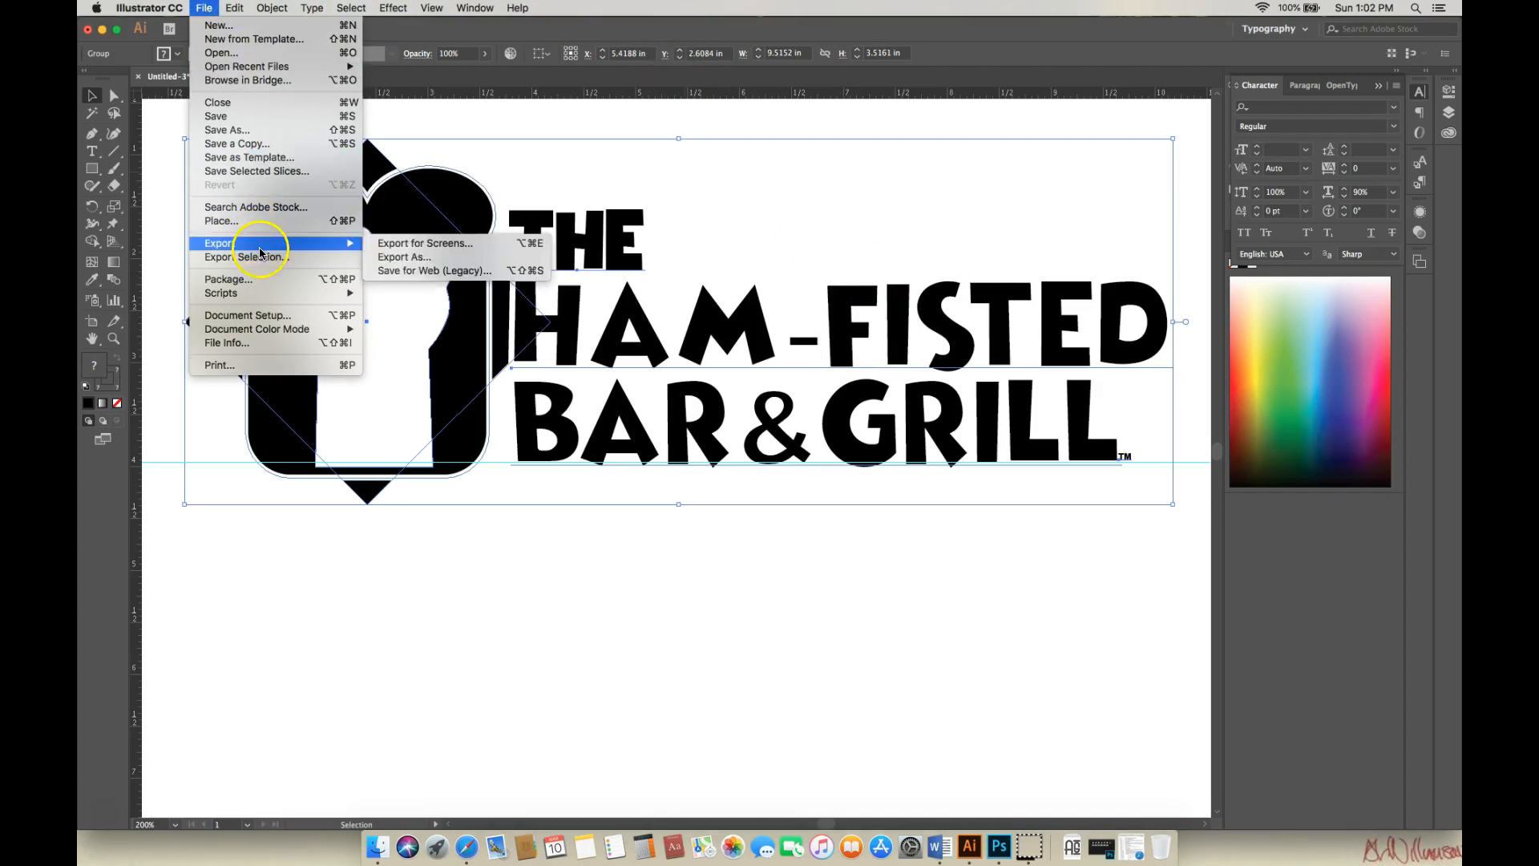
{"action": "left_click", "coordinate": [412, 246]}
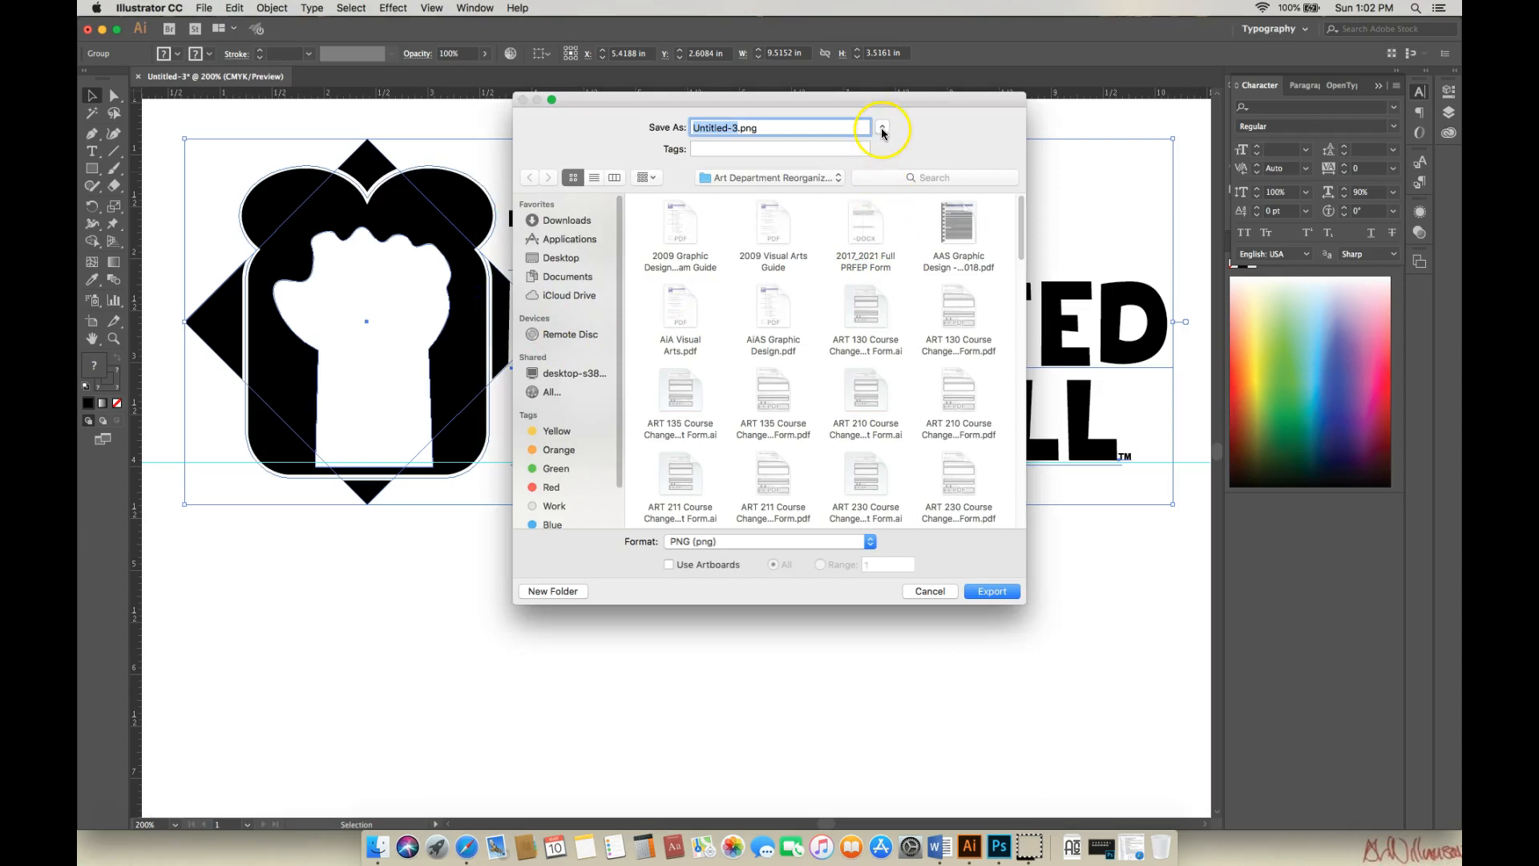
{"action": "left_click", "coordinate": [870, 542]}
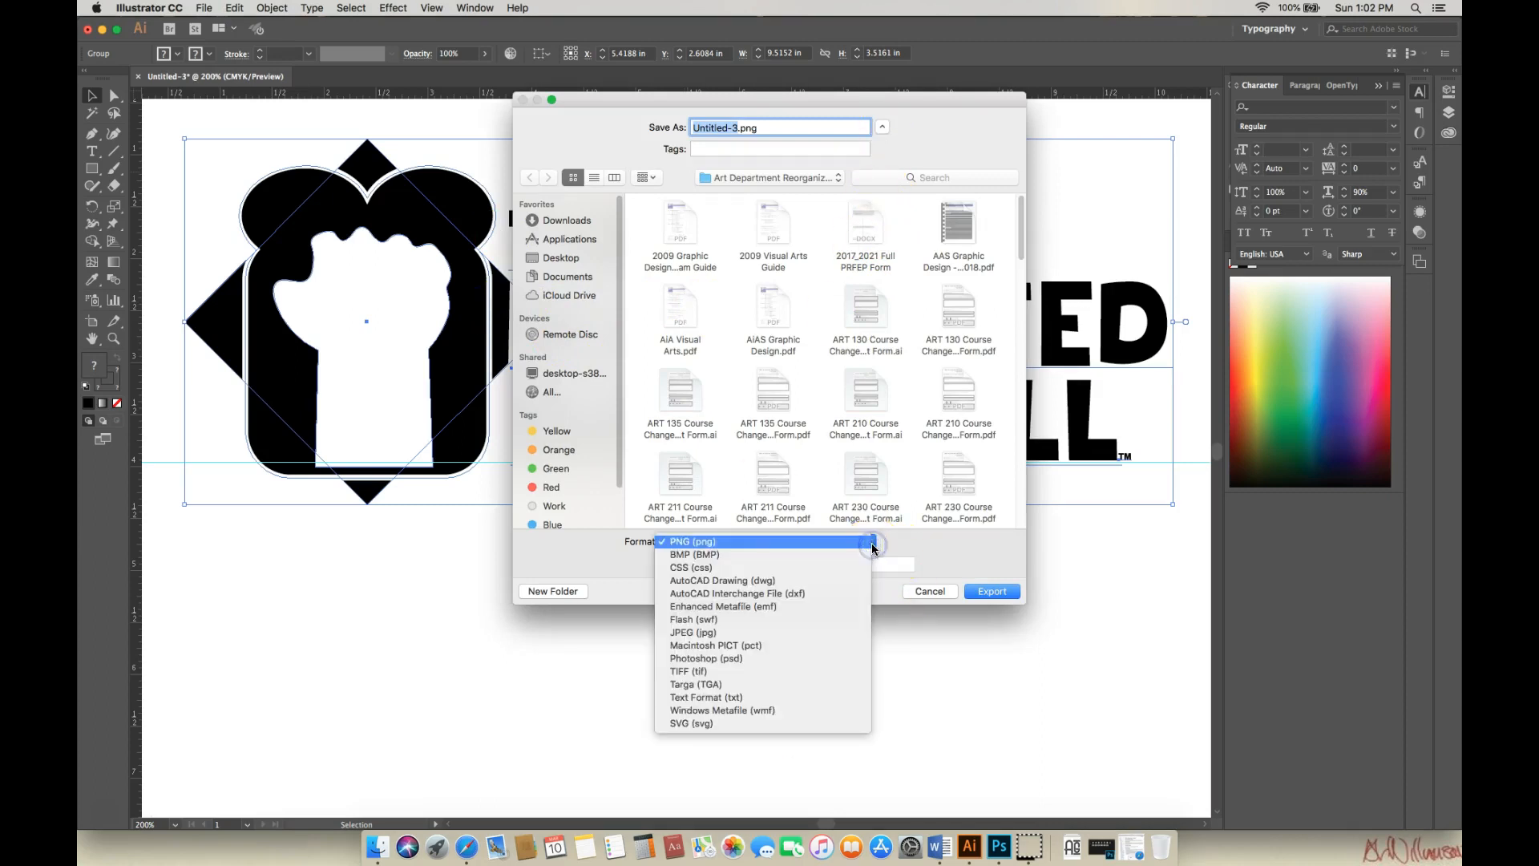
{"action": "left_click", "coordinate": [729, 673]}
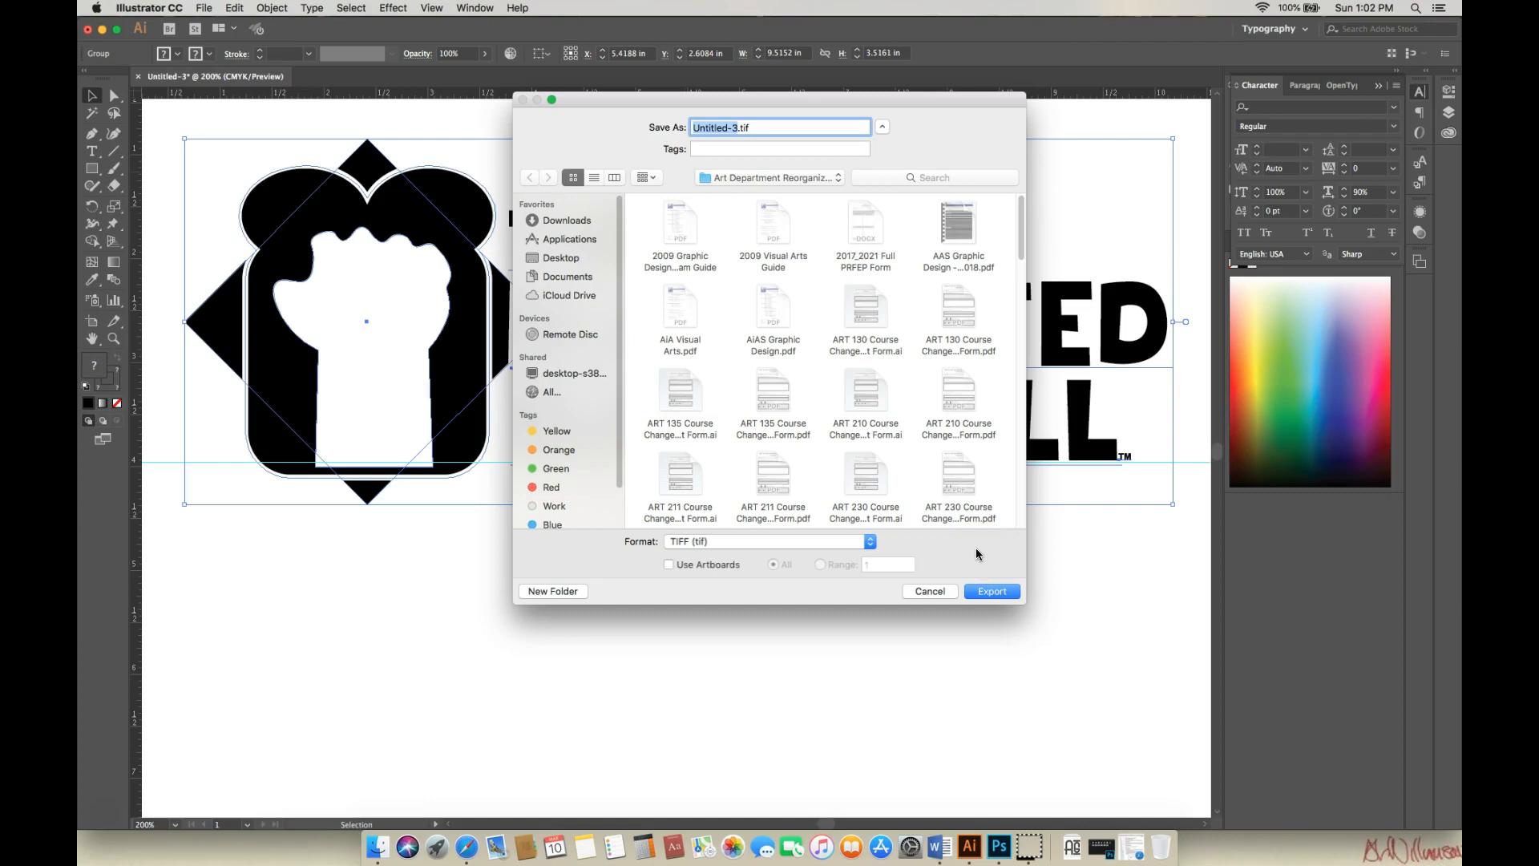
Name the export Ham-Fisted-Logo, choose the Graphic Design folder as its destination and proceed to the TIFF options
{"action": "left_click", "coordinate": [971, 593]}
{"action": "type", "text": "Ham-Fisted-Logo"}
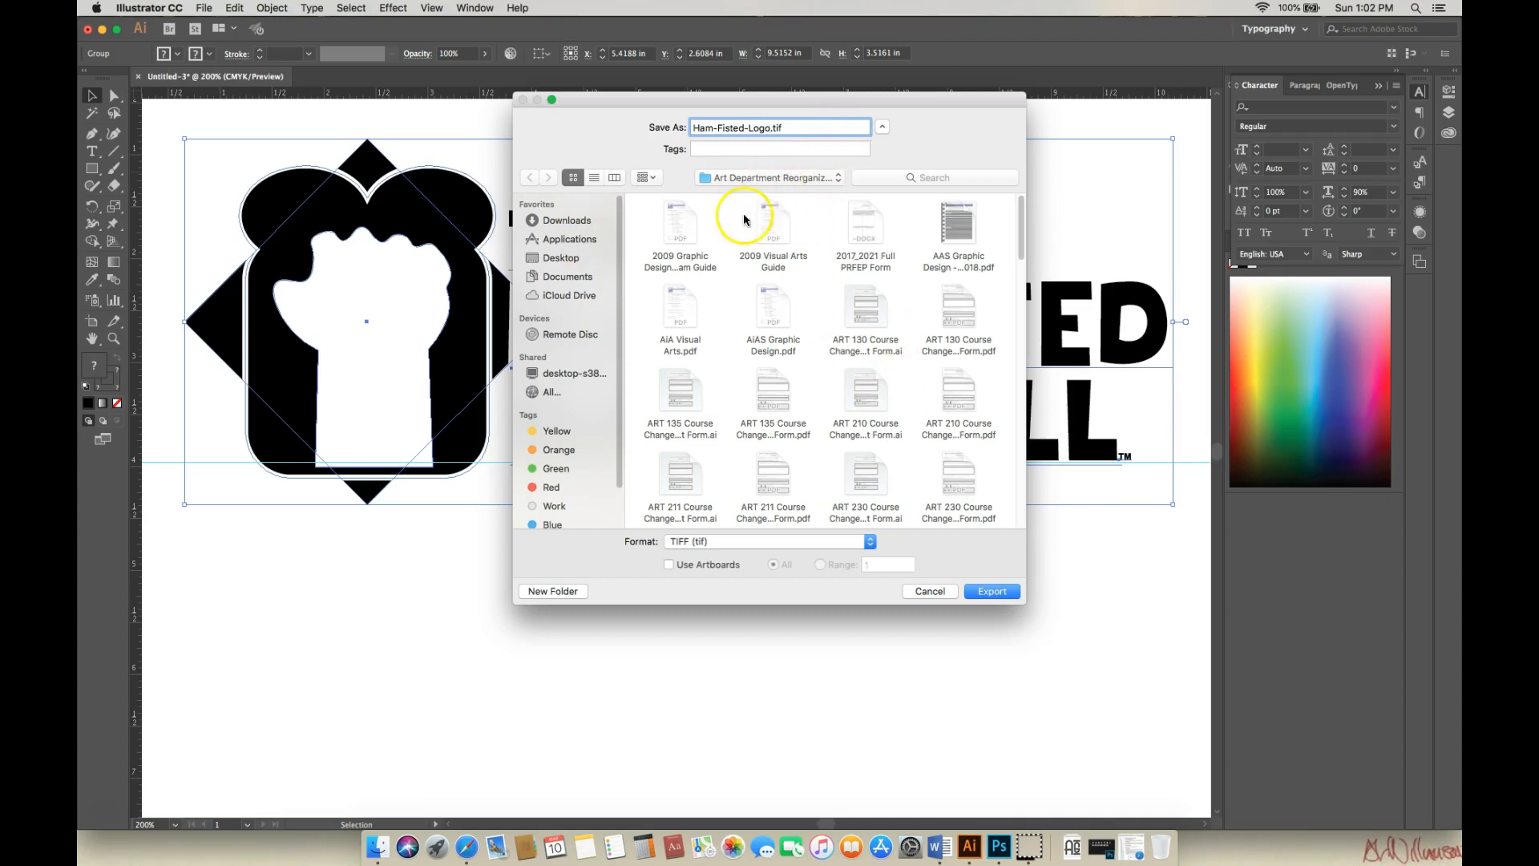
{"action": "left_click", "coordinate": [838, 178]}
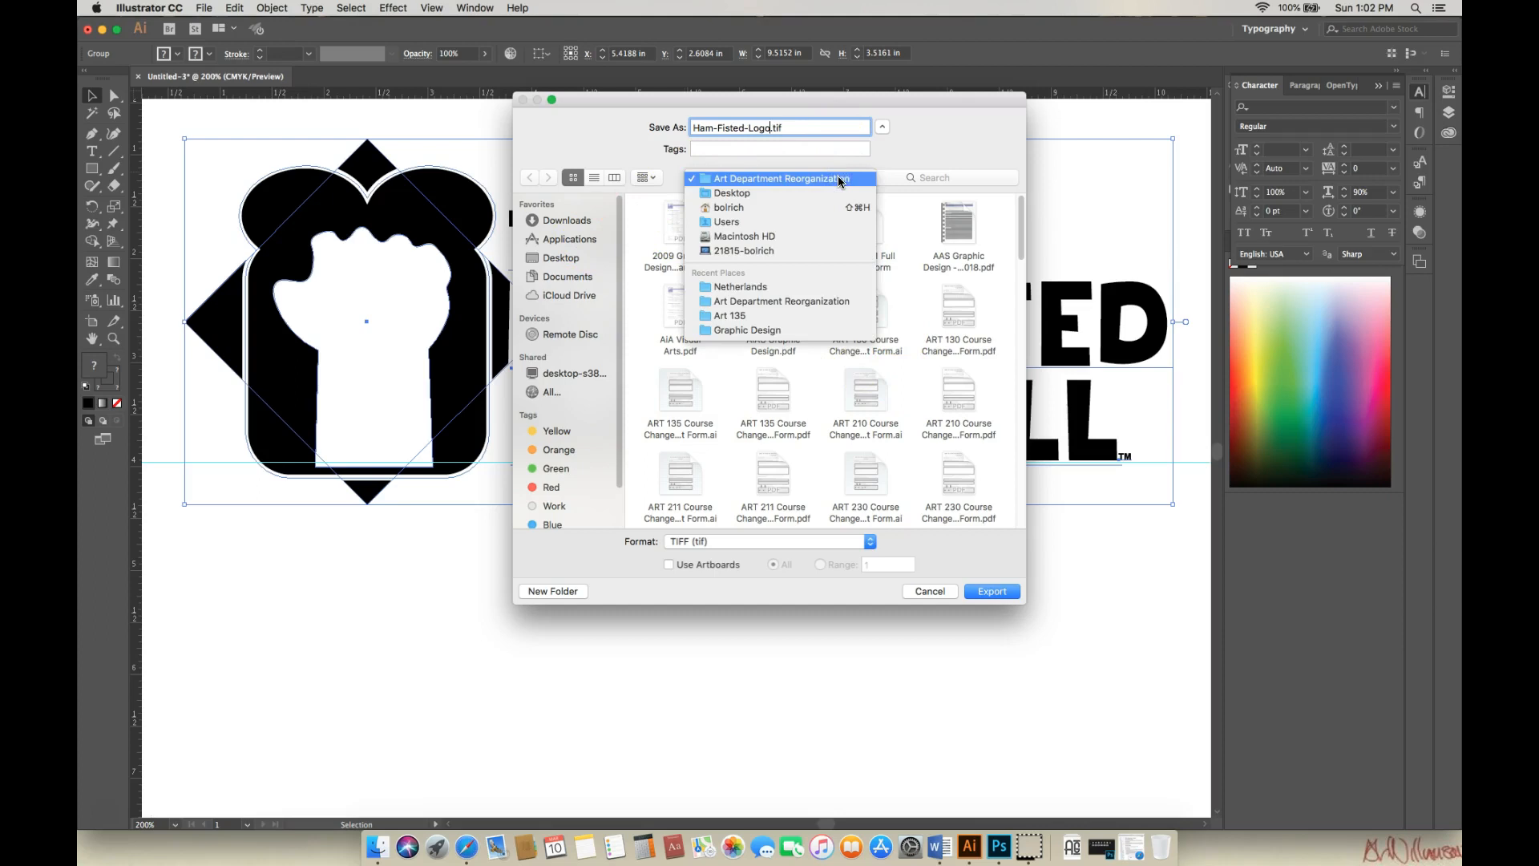
{"action": "left_click", "coordinate": [769, 329]}
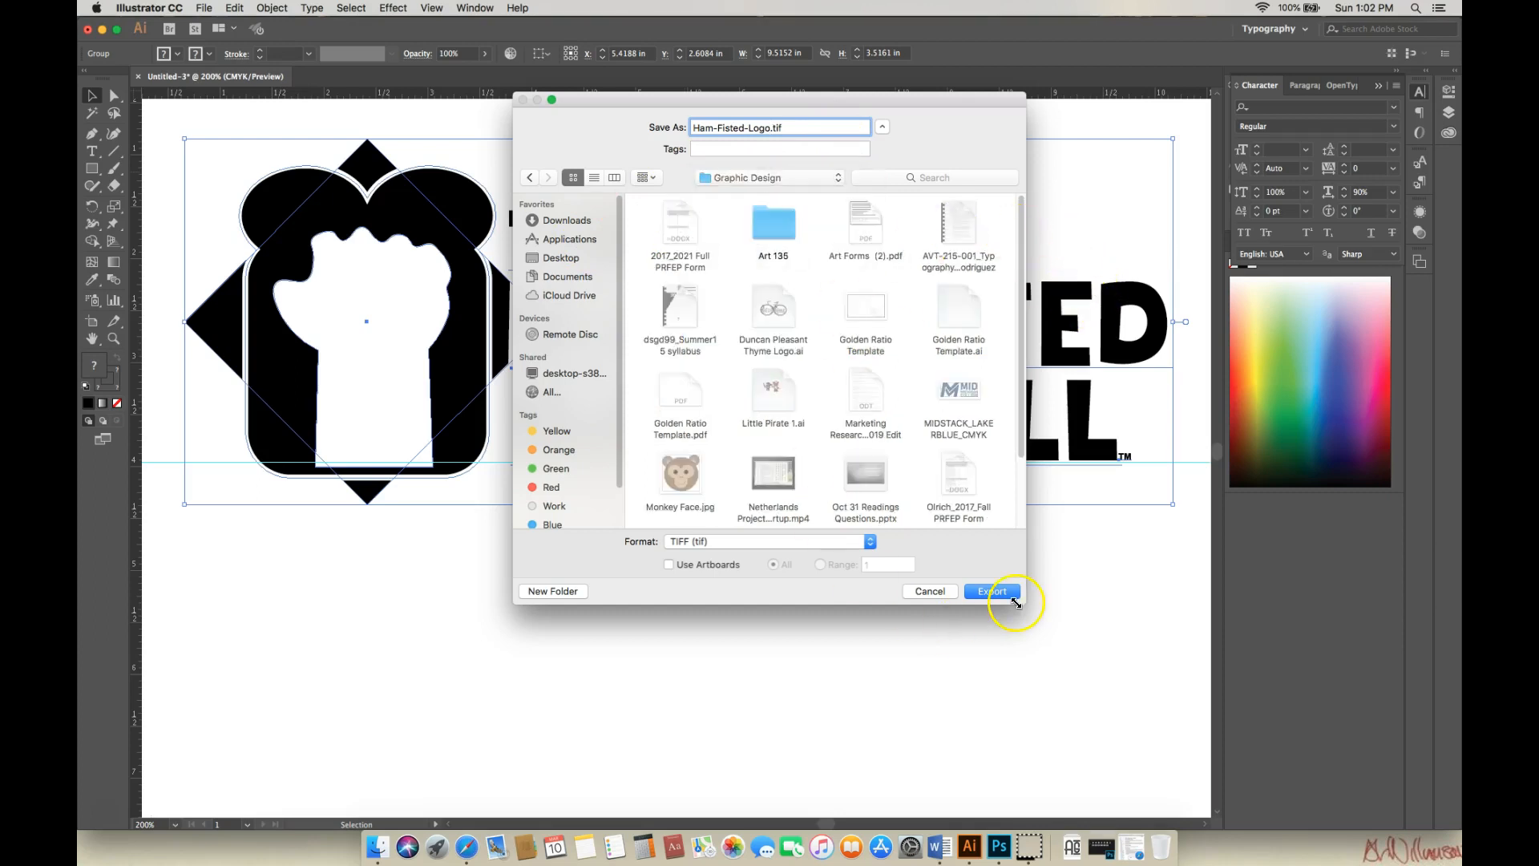
{"action": "left_click_drag", "start_coordinate": [1023, 424], "coordinate": [1026, 519]}
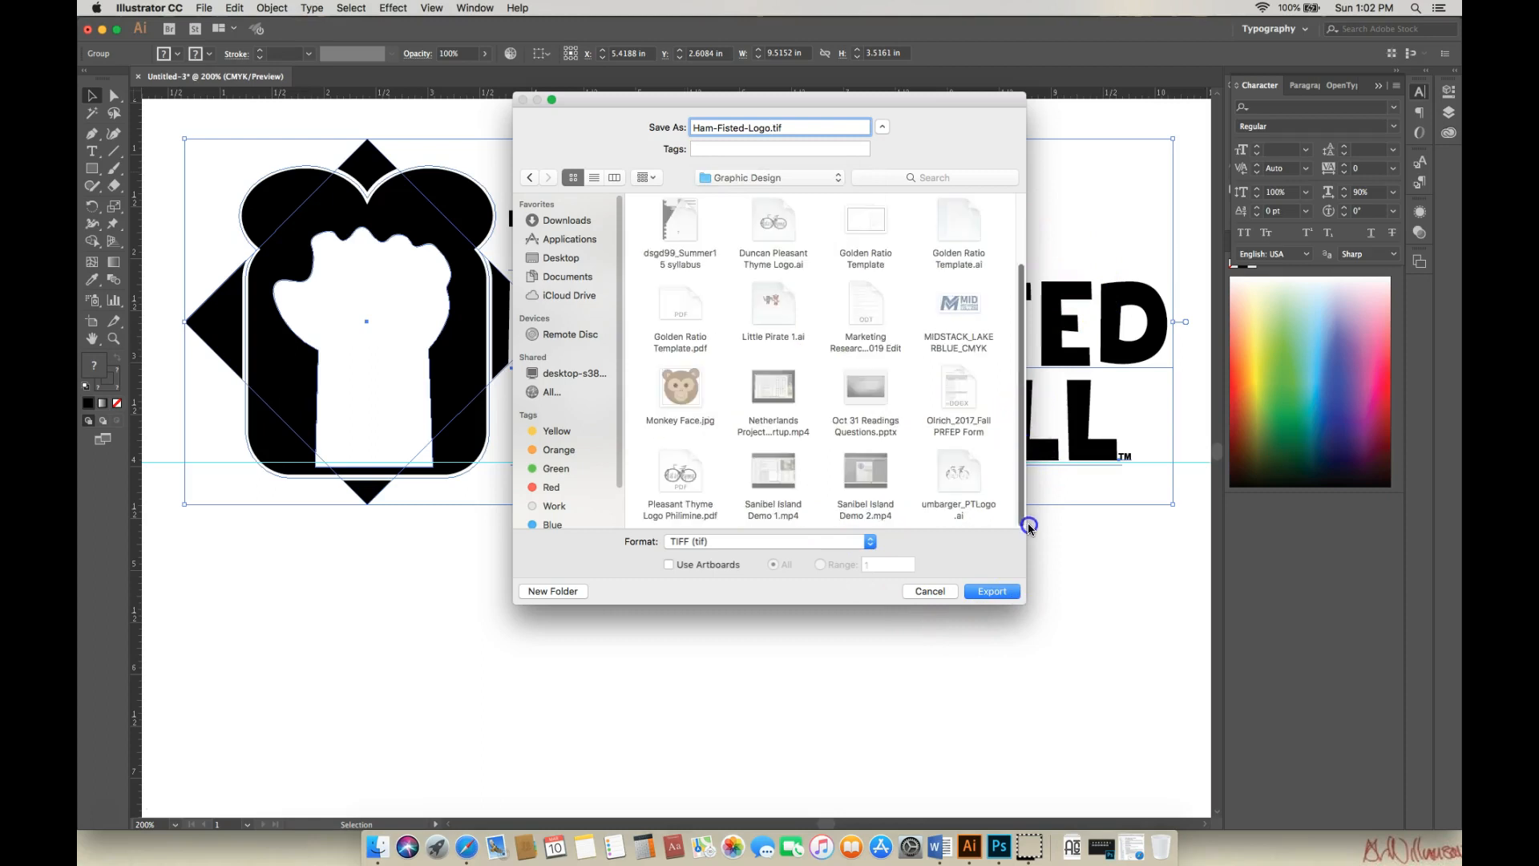
{"action": "left_click", "coordinate": [995, 595]}
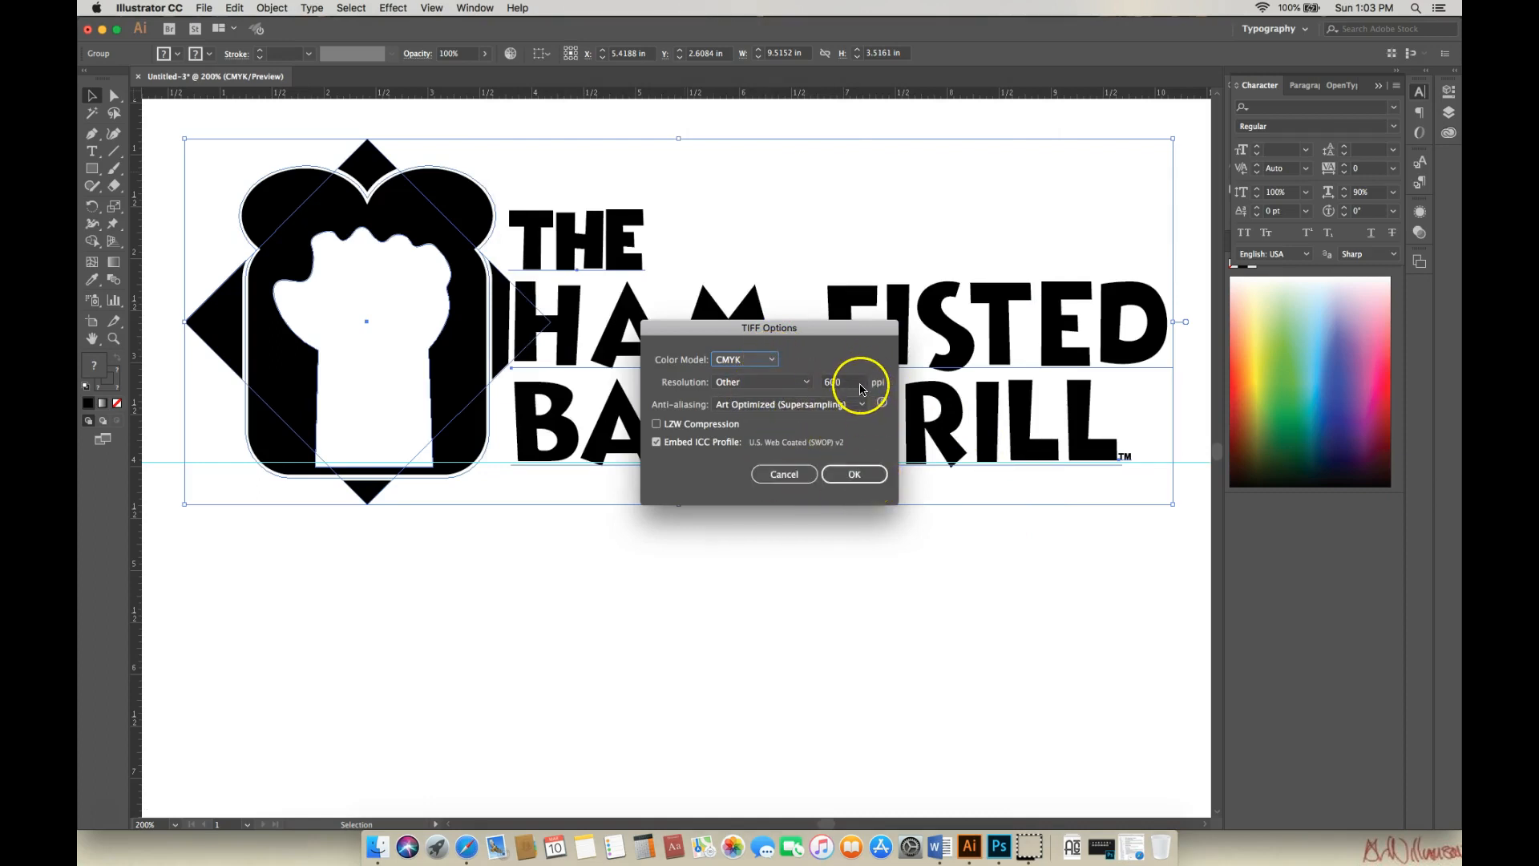
Set the TIFF color model to Grayscale and complete the export at 600 ppi
{"action": "left_click", "coordinate": [806, 382]}
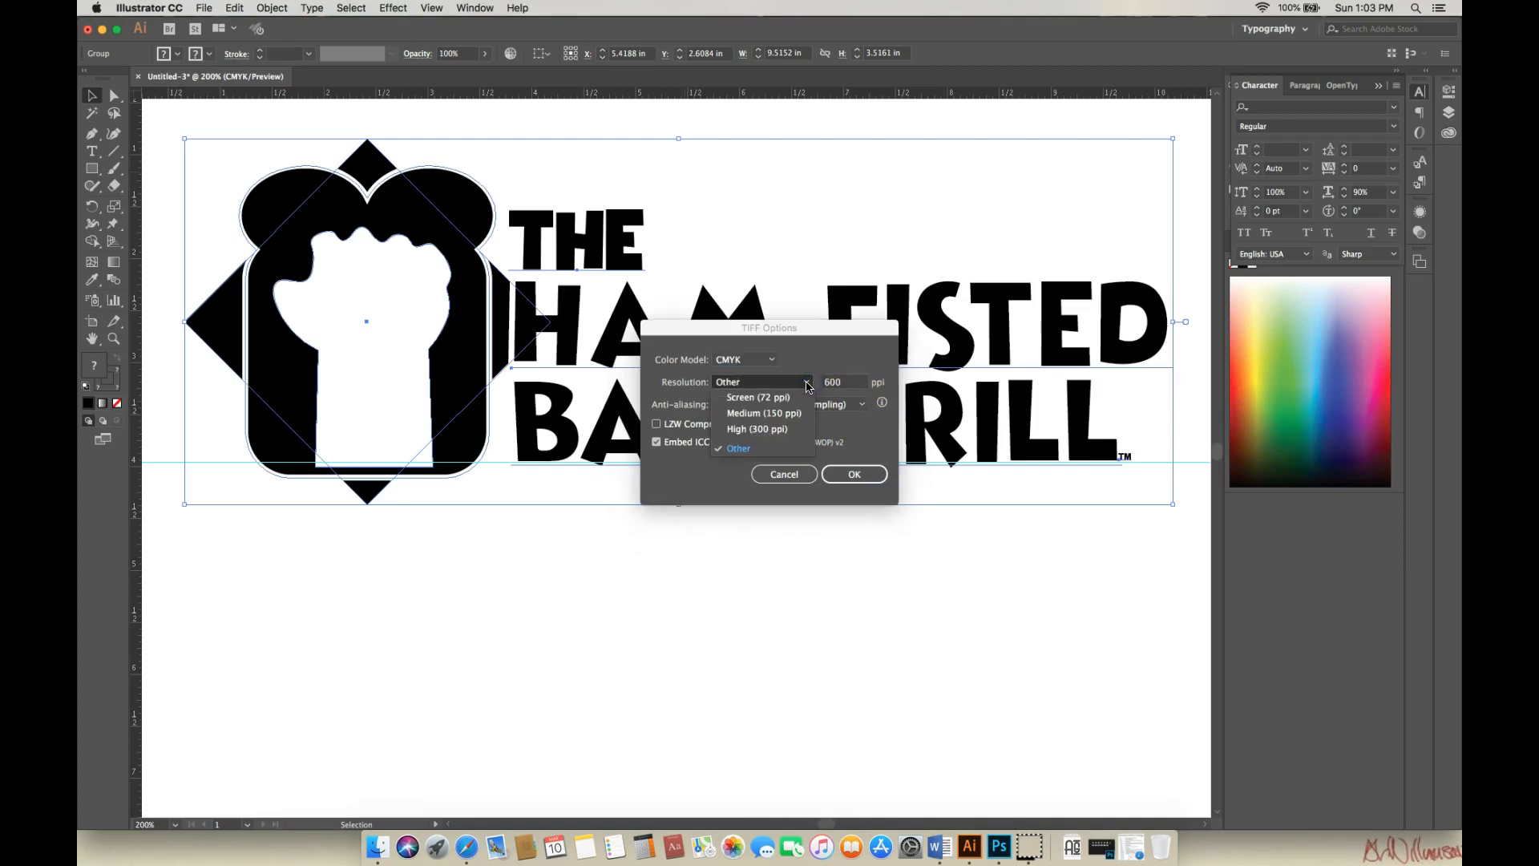
{"action": "left_click", "coordinate": [806, 387]}
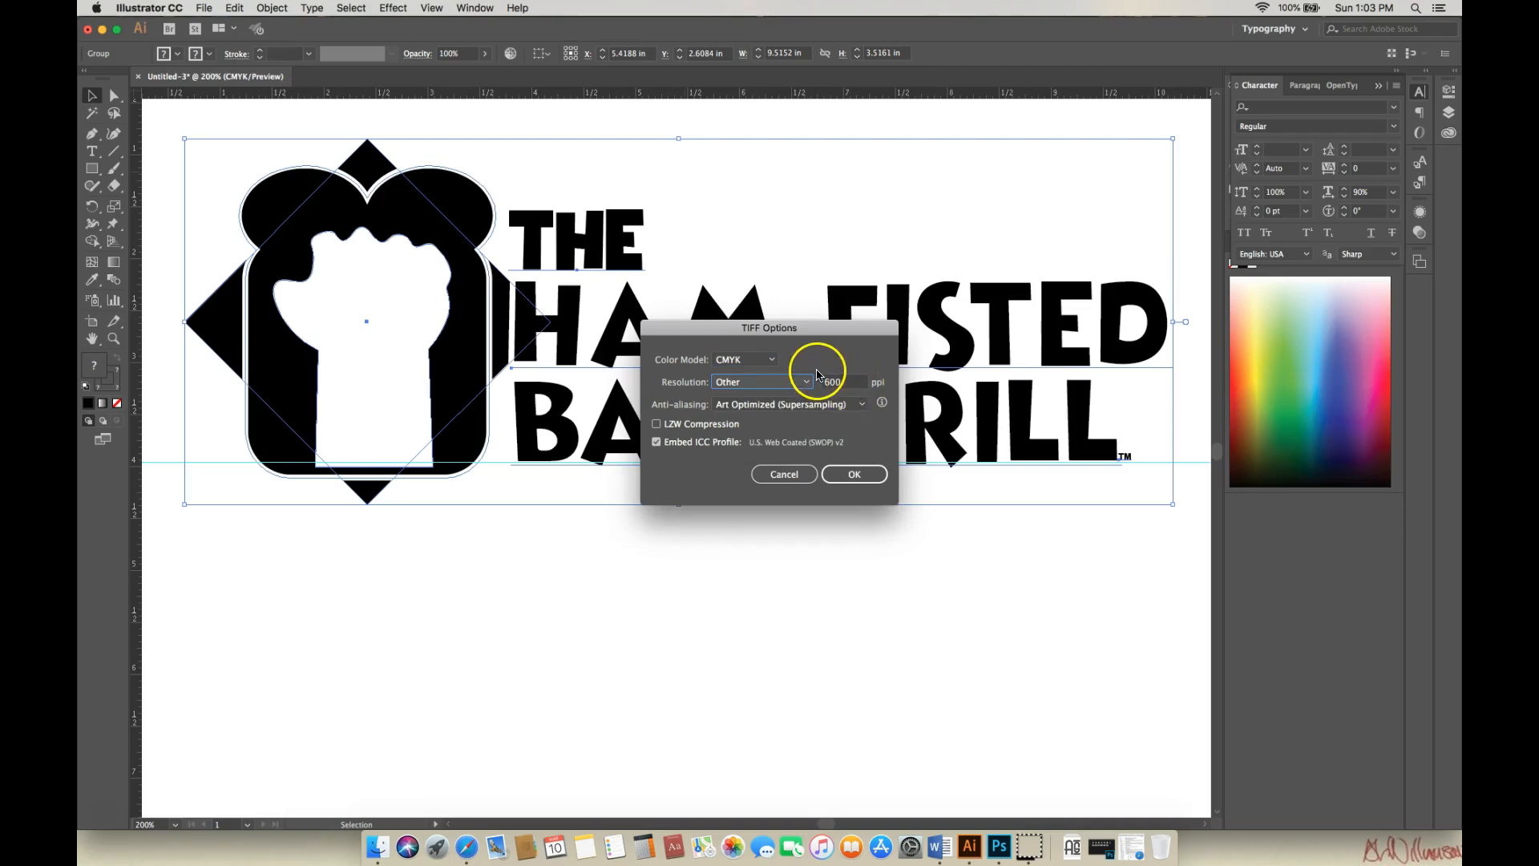
{"action": "left_click", "coordinate": [759, 364]}
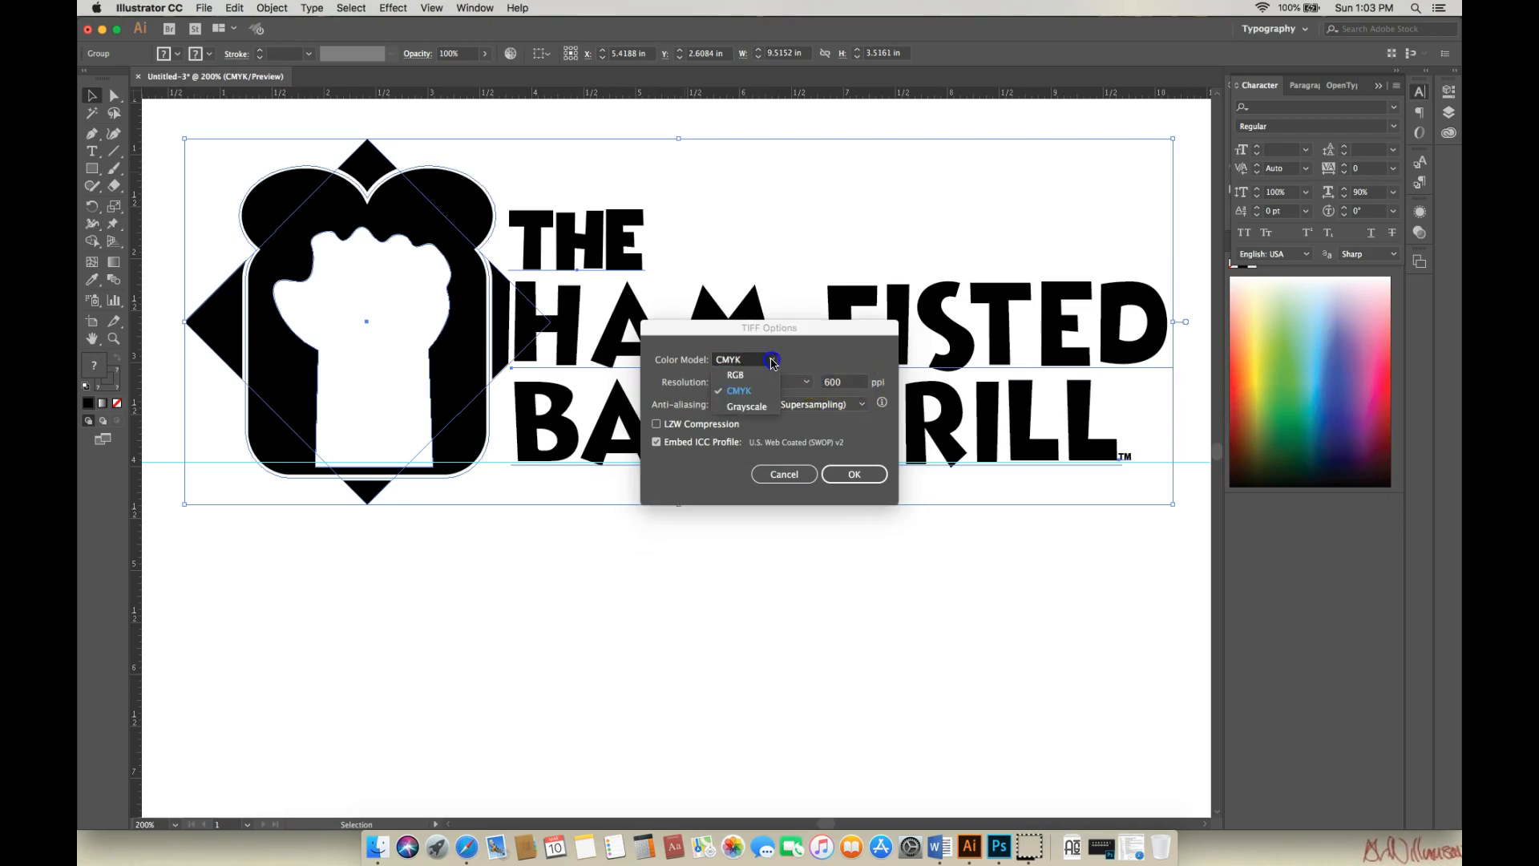
{"action": "left_click", "coordinate": [768, 411]}
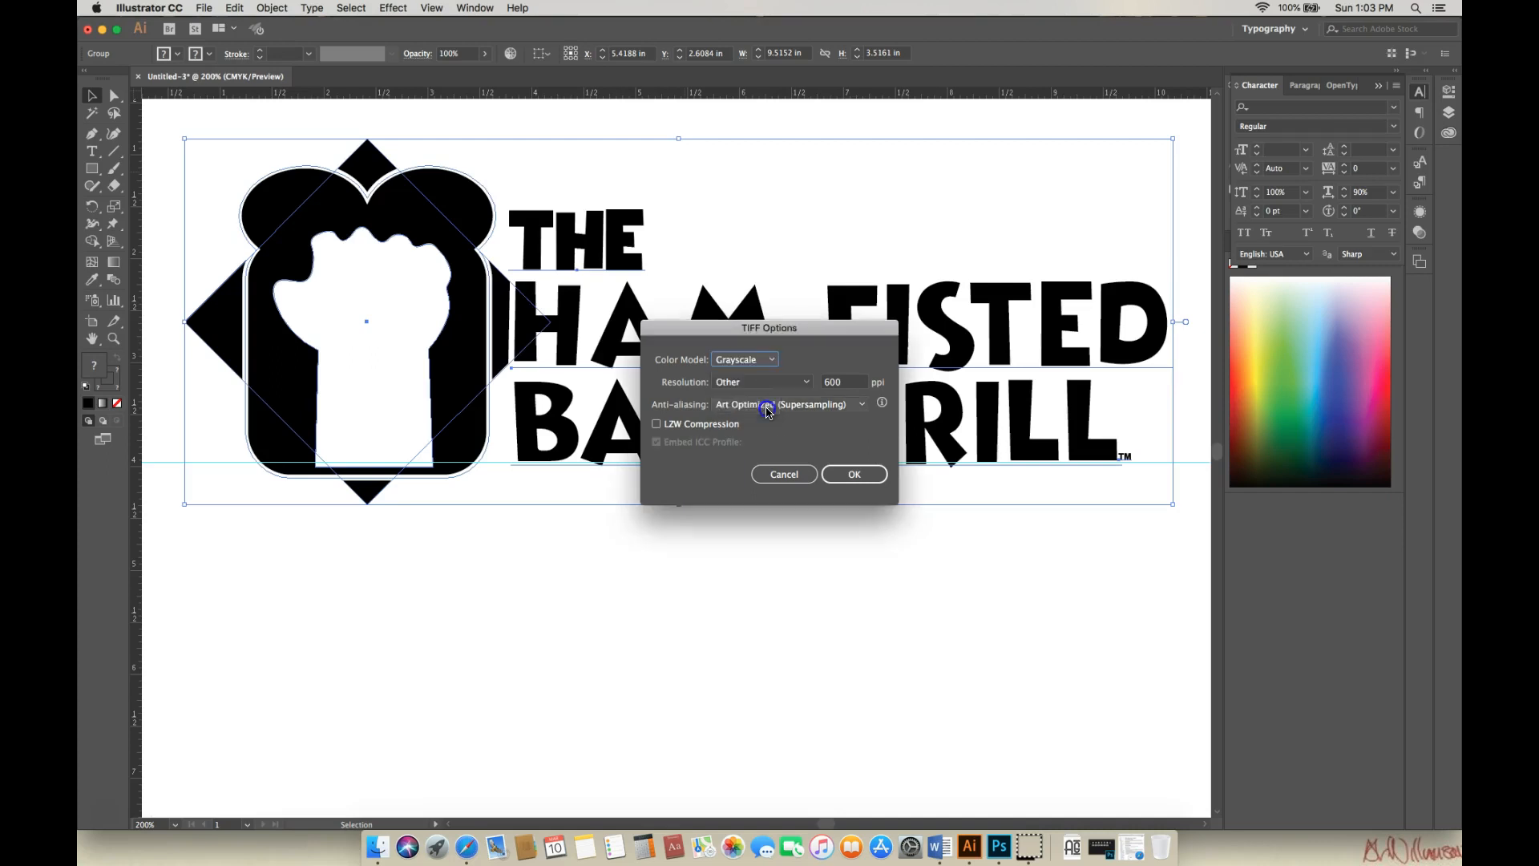
{"action": "left_click", "coordinate": [859, 476]}
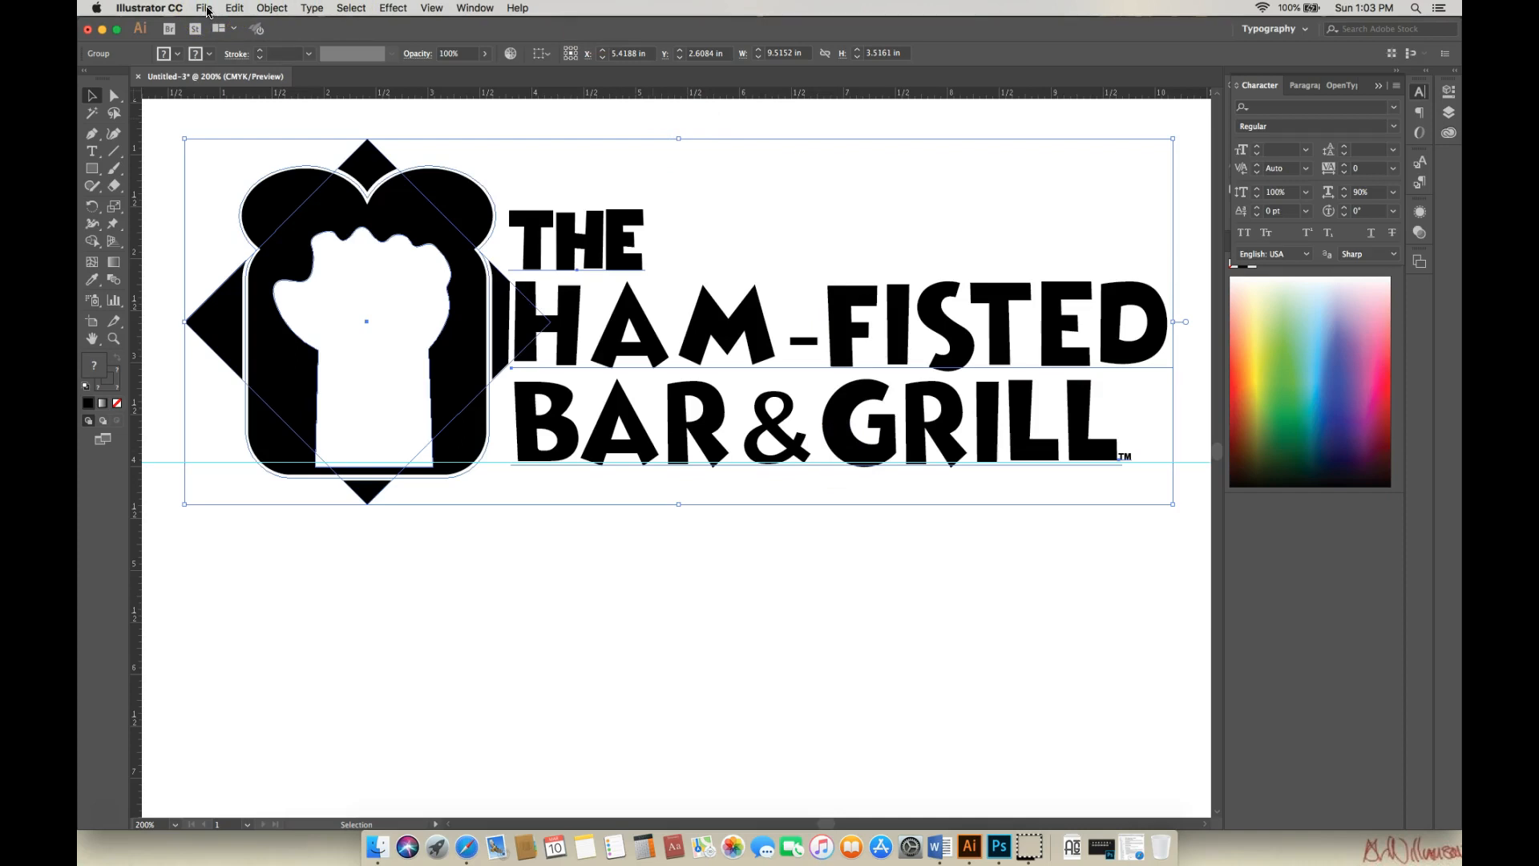
Save the document as Ham-Fisted Logo in Adobe Illustrator (ai) format in the Graphic Design folder, then deselect the logo
{"action": "left_click", "coordinate": [205, 8]}
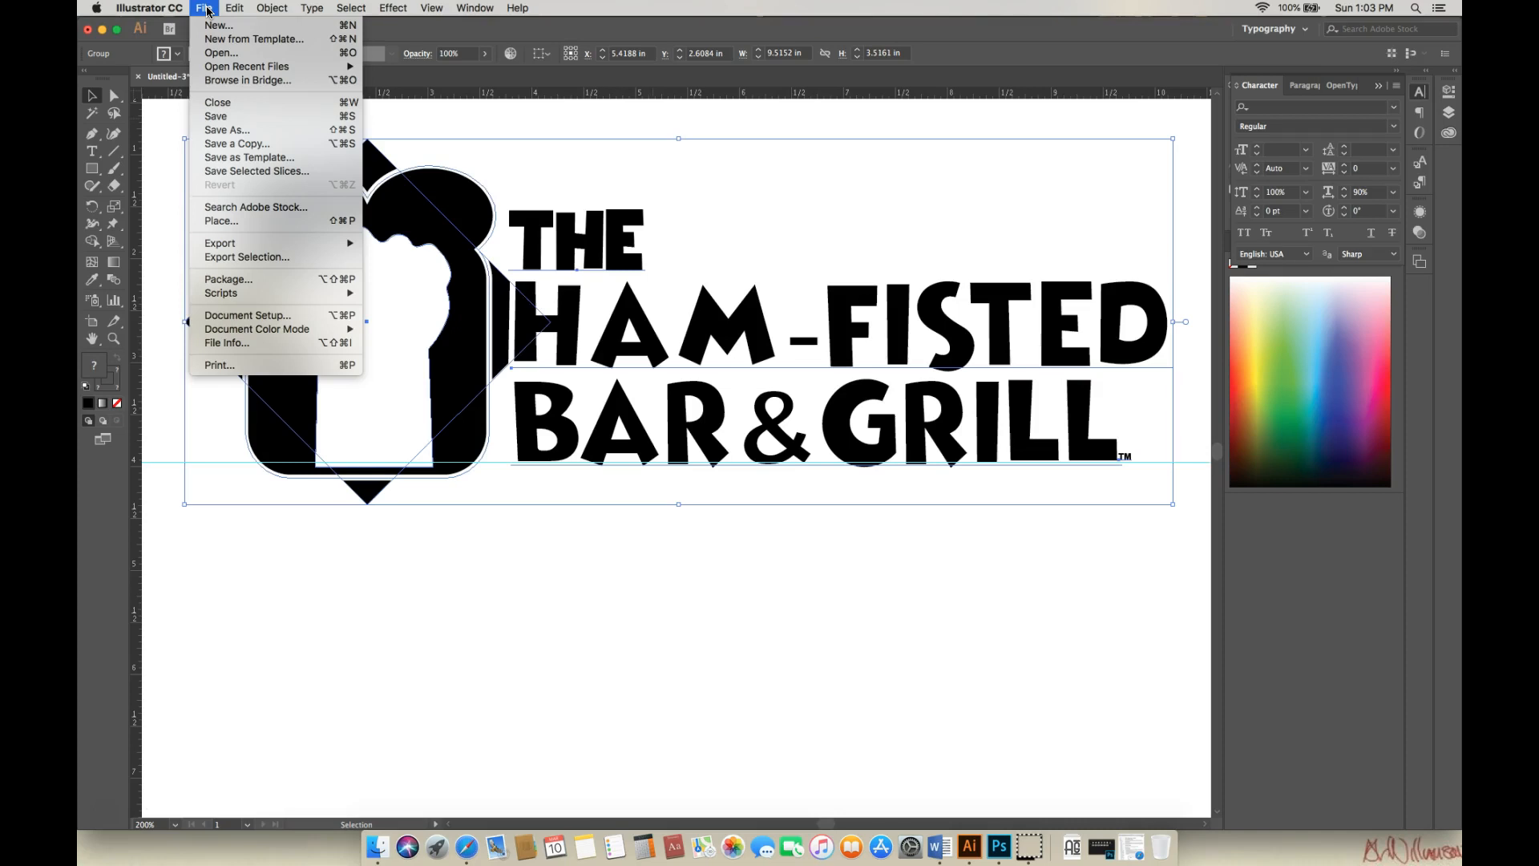
{"action": "left_click", "coordinate": [239, 130]}
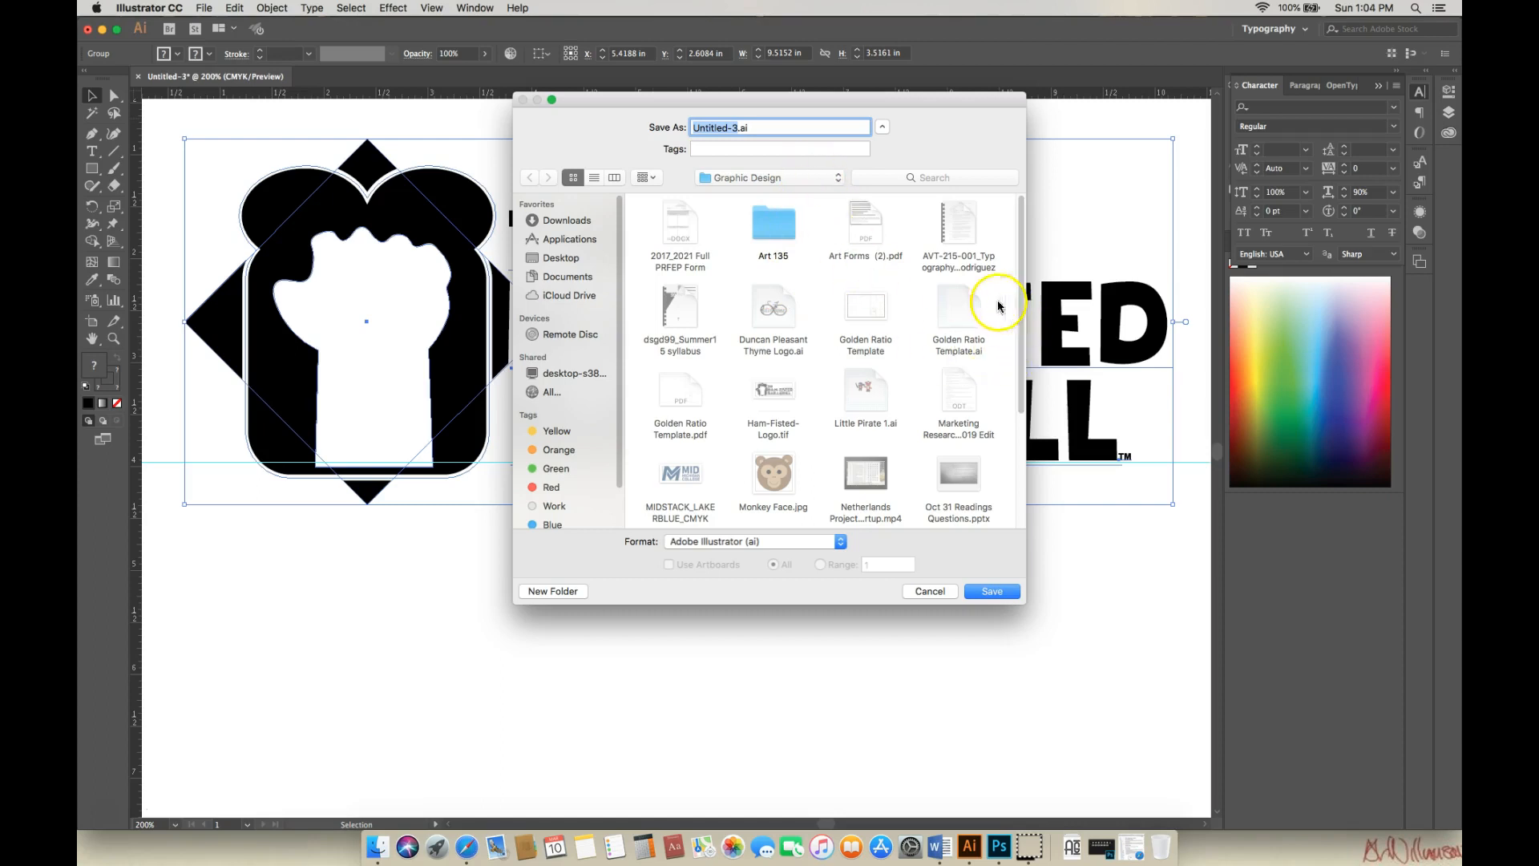
{"action": "type", "text": "Ham-"}
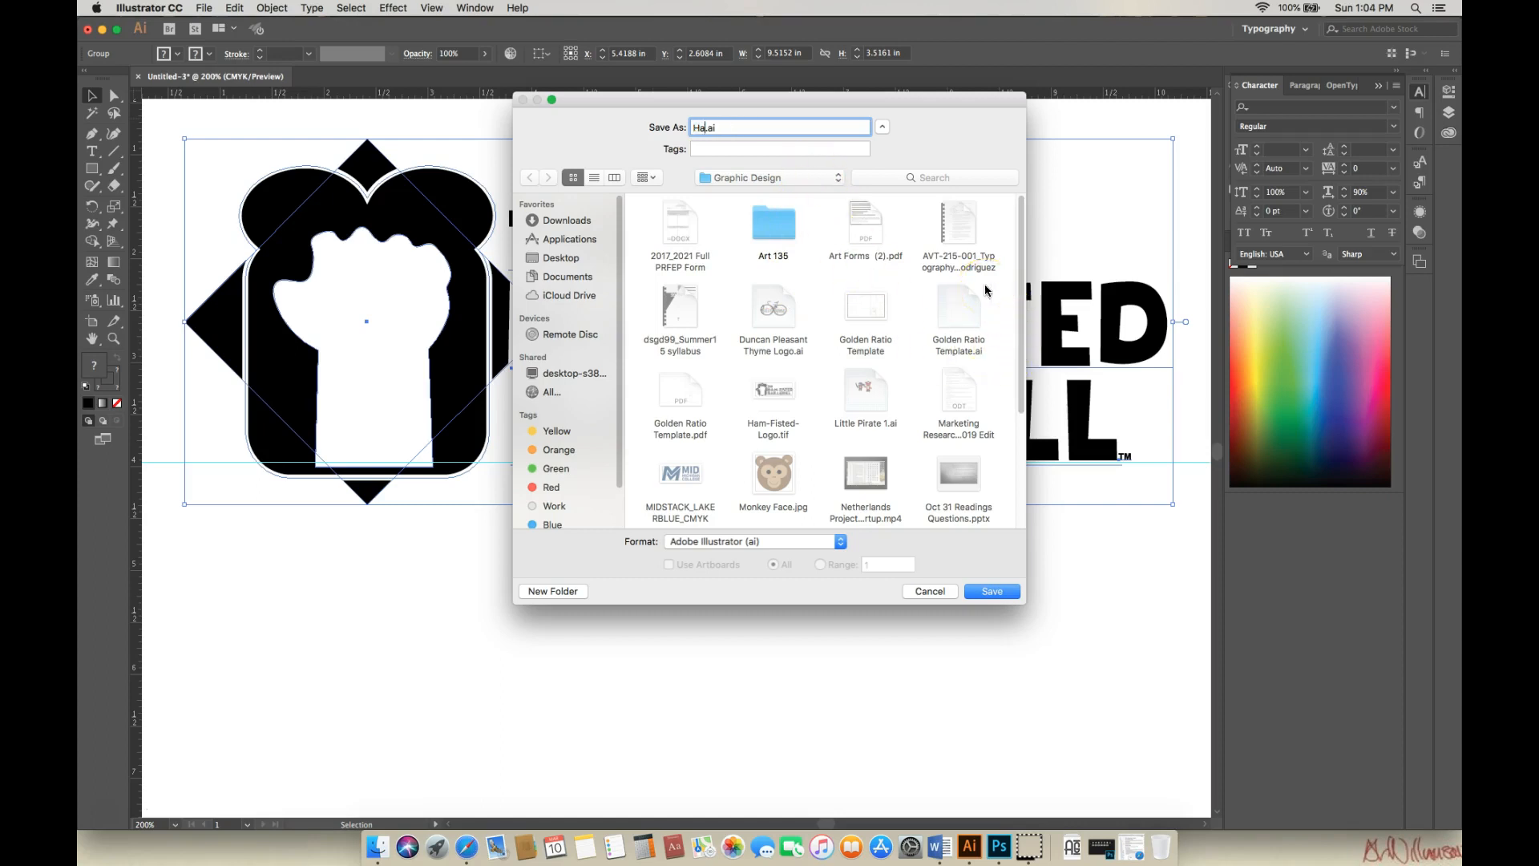
{"action": "type", "text": "Fisted Logo"}
{"action": "left_click", "coordinate": [992, 590]}
{"action": "left_click", "coordinate": [949, 622]}
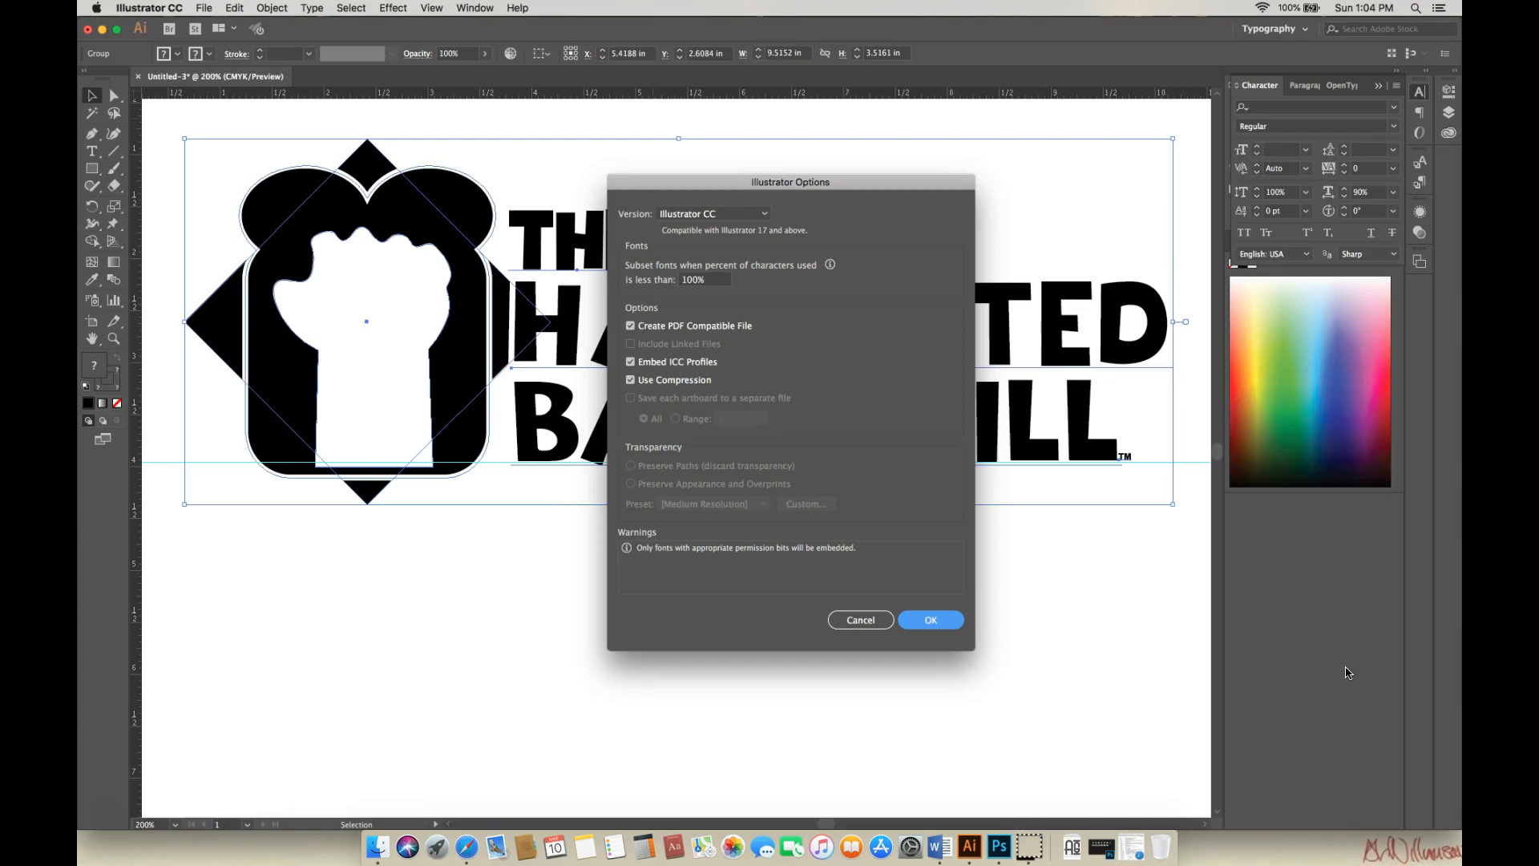
{"action": "left_click", "coordinate": [1133, 629]}
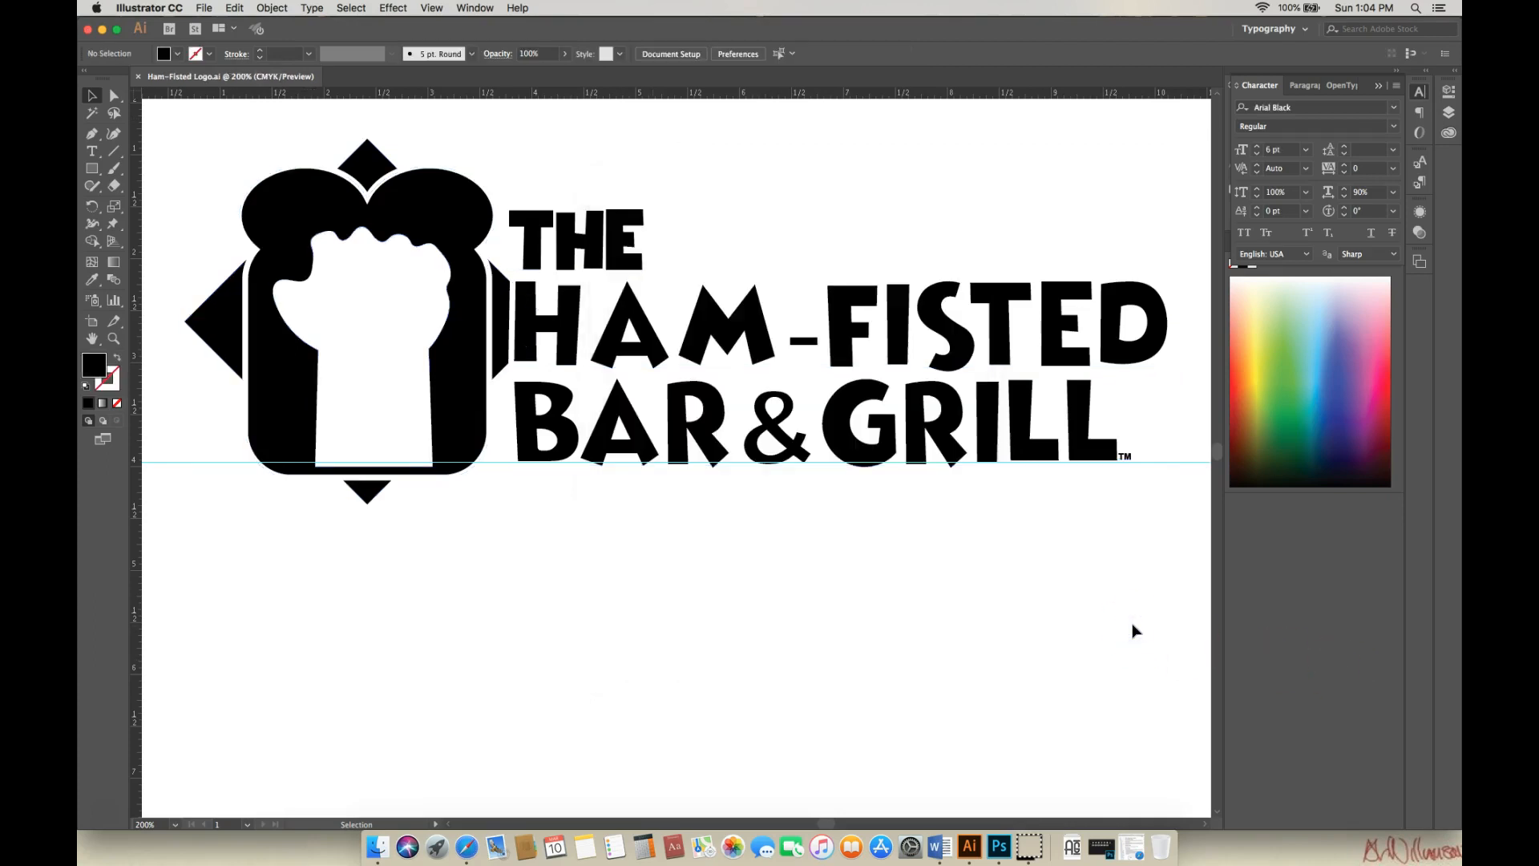